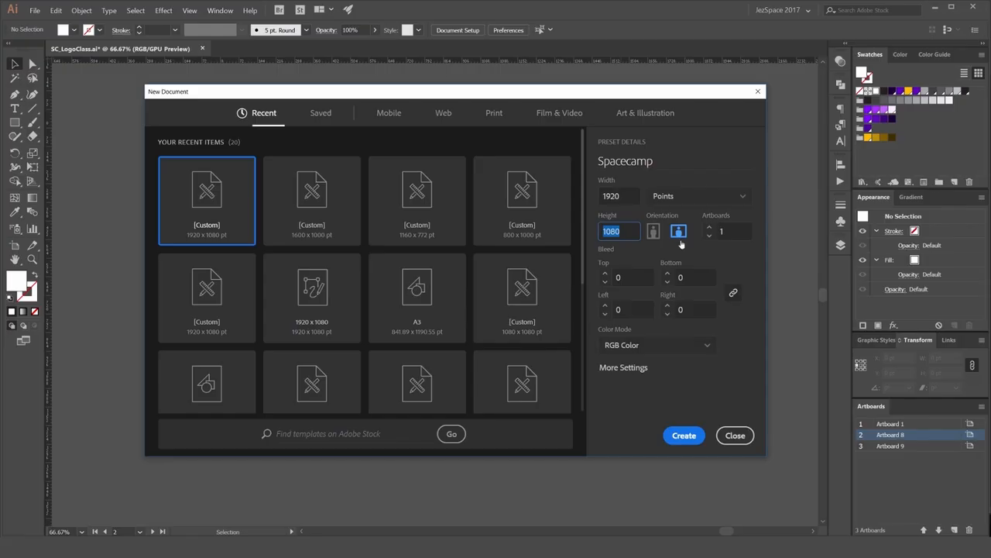
Create the 1920 × 1080 pt Spacecamp document and place the Spaceship JPG sketch in the middle of its artboard.
{"action": "left_click", "coordinate": [684, 435]}
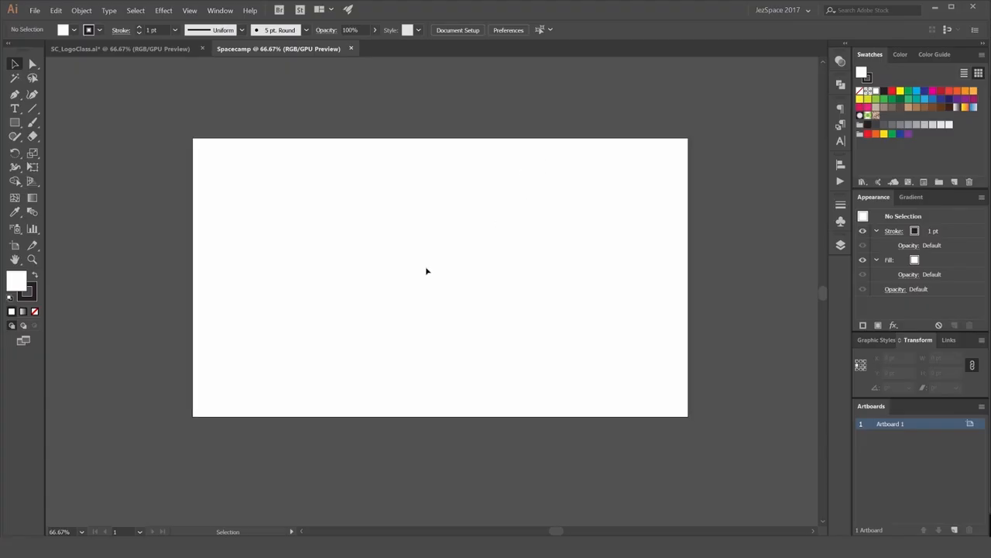
{"action": "left_click", "coordinate": [122, 546]}
{"action": "left_click", "coordinate": [586, 236]}
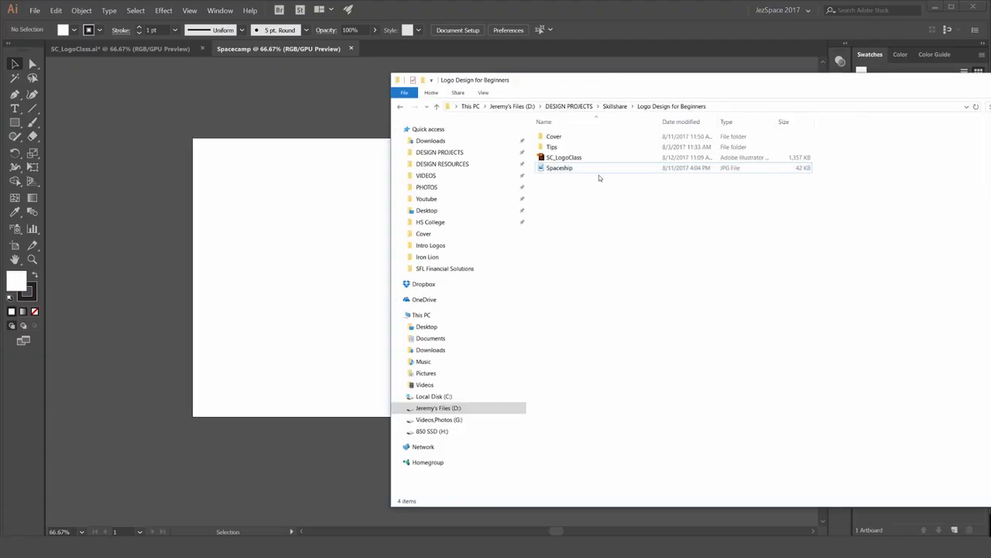
{"action": "left_click_drag", "start_coordinate": [603, 168], "coordinate": [354, 237]}
{"action": "left_click_drag", "start_coordinate": [629, 174], "coordinate": [310, 232]}
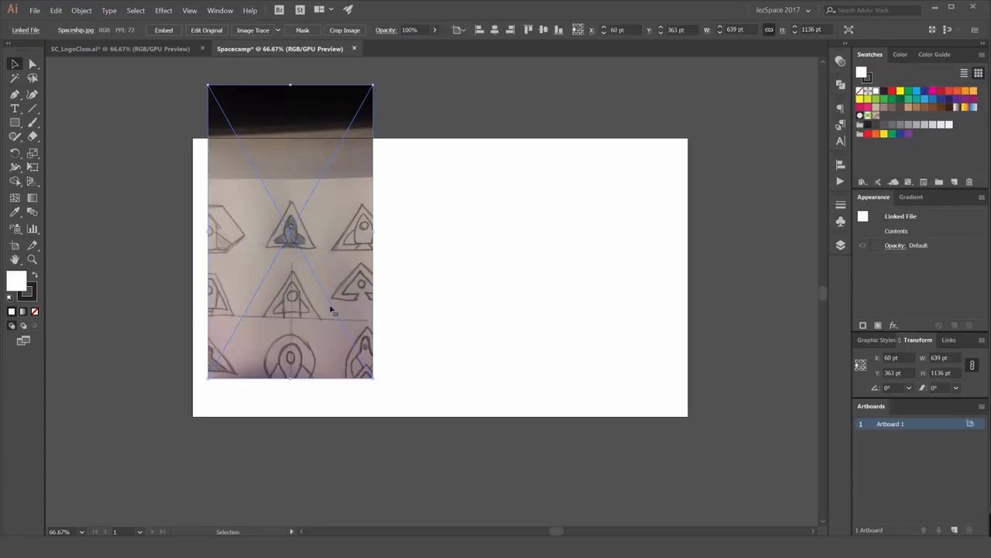
{"action": "left_click_drag", "start_coordinate": [325, 306], "coordinate": [476, 311]}
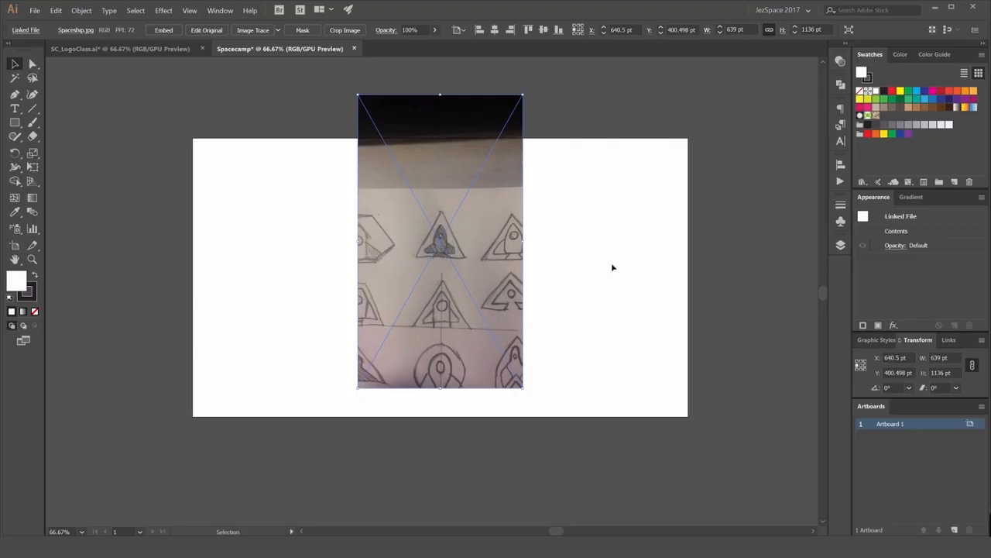
Draw a rectangle about 260 × 305 pt over the shaded rocket-in-triangle drawing on the sketch photo.
{"action": "scroll", "coordinate": [354, 214], "scroll_direction": "up", "scroll_amount": 1}
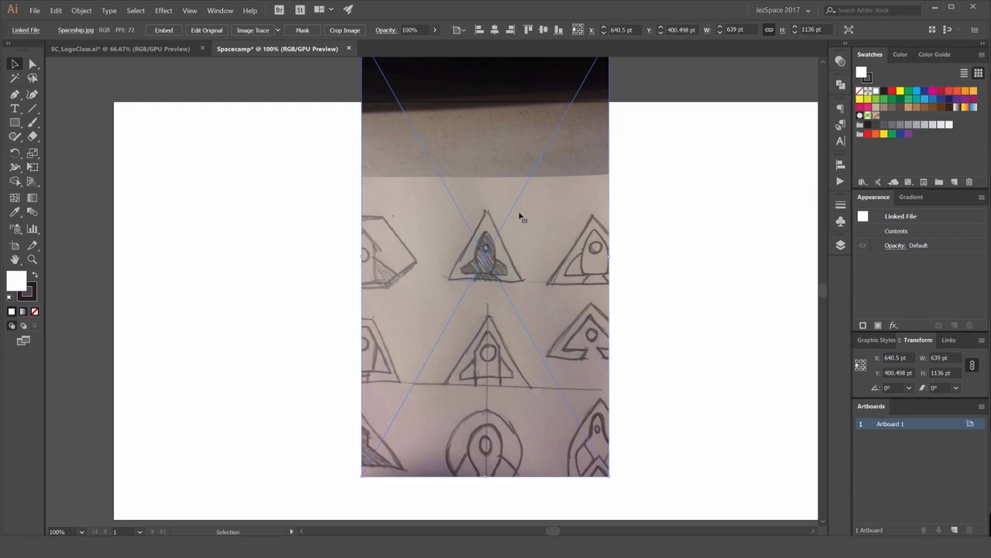
{"action": "left_click", "coordinate": [531, 214]}
{"action": "left_click_drag", "start_coordinate": [625, 226], "coordinate": [589, 263]}
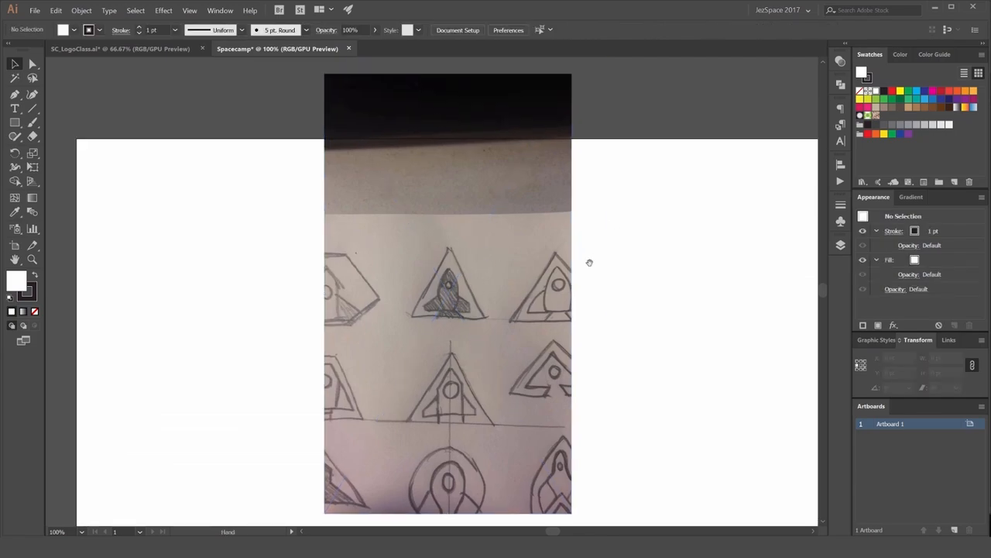
{"action": "key", "text": "m"}
{"action": "mouse_move", "coordinate": [400, 222]}
{"action": "left_mouse_down"}
{"action": "mouse_move", "coordinate": [451, 336]}
{"action": "mouse_move", "coordinate": [501, 338]}
{"action": "left_mouse_up"}
{"action": "key", "text": "v"}
{"action": "left_click", "coordinate": [615, 217]}
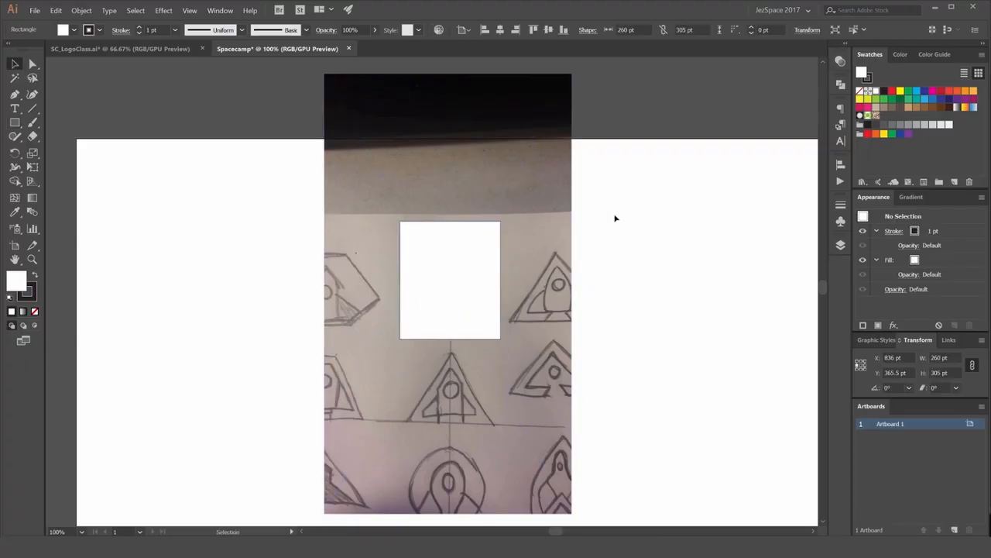
Make a clipping mask from the rectangle and the sketch photo, leaving only the shaded rocket drawing.
{"action": "left_click_drag", "start_coordinate": [666, 216], "coordinate": [372, 272]}
{"action": "left_click", "coordinate": [82, 10]}
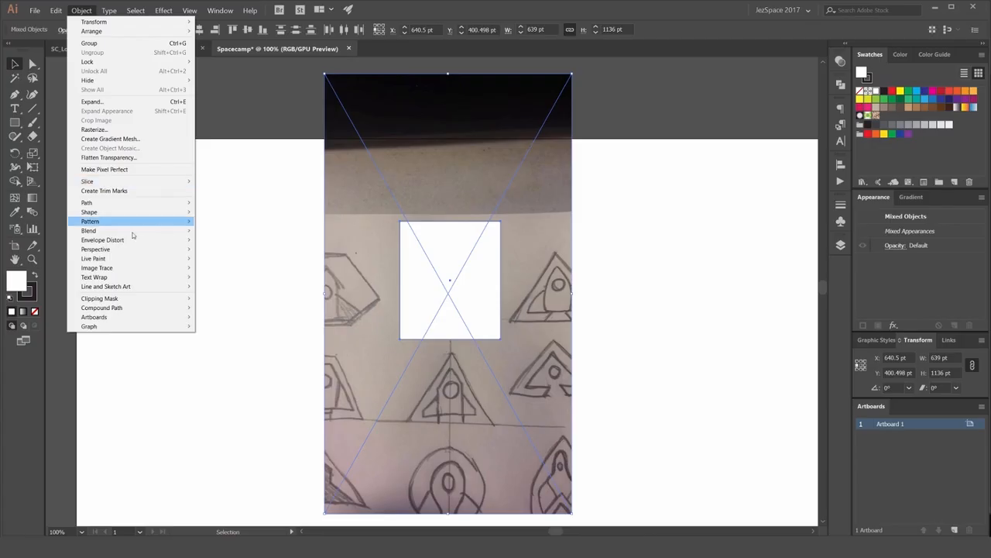
{"action": "mouse_move", "coordinate": [178, 299]}
{"action": "left_click", "coordinate": [212, 299]}
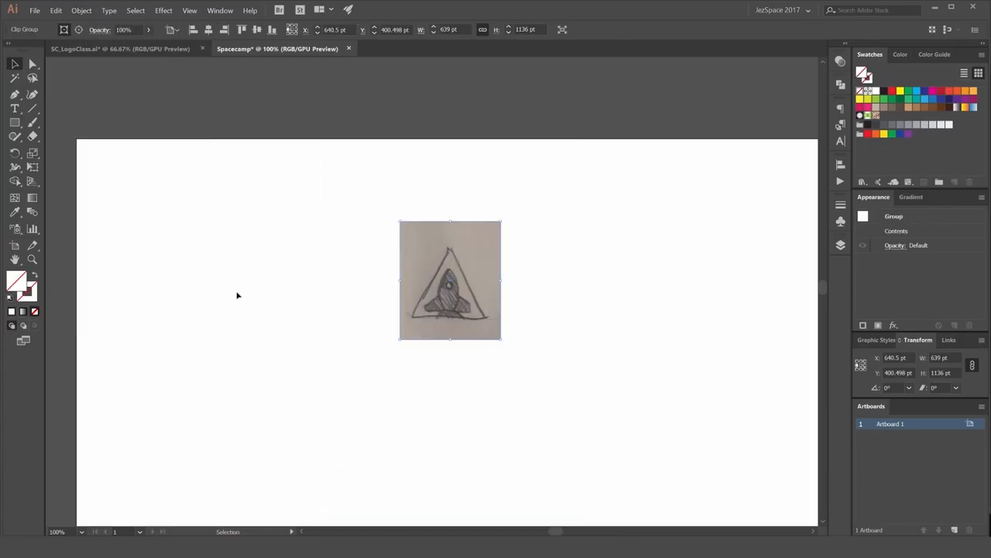
Scale the clipped rocket sketch up proportionally from its center to about 854 × 1001 pt.
{"action": "scroll", "coordinate": [526, 248], "scroll_direction": "down", "scroll_amount": 3}
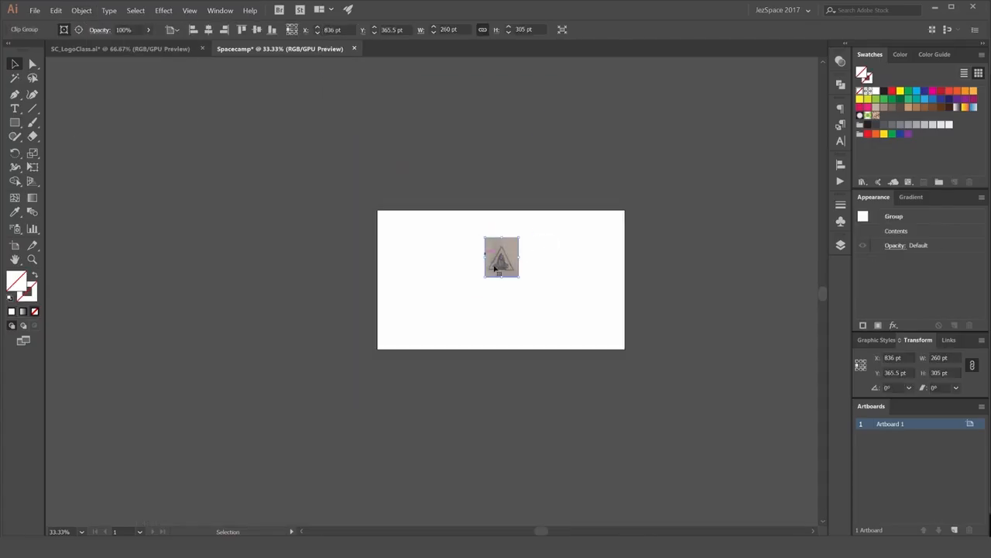
{"action": "left_click_drag", "start_coordinate": [520, 237], "coordinate": [569, 196]}
{"action": "scroll", "coordinate": [534, 263], "scroll_direction": "up", "scroll_amount": 1}
{"action": "left_click", "coordinate": [622, 246]}
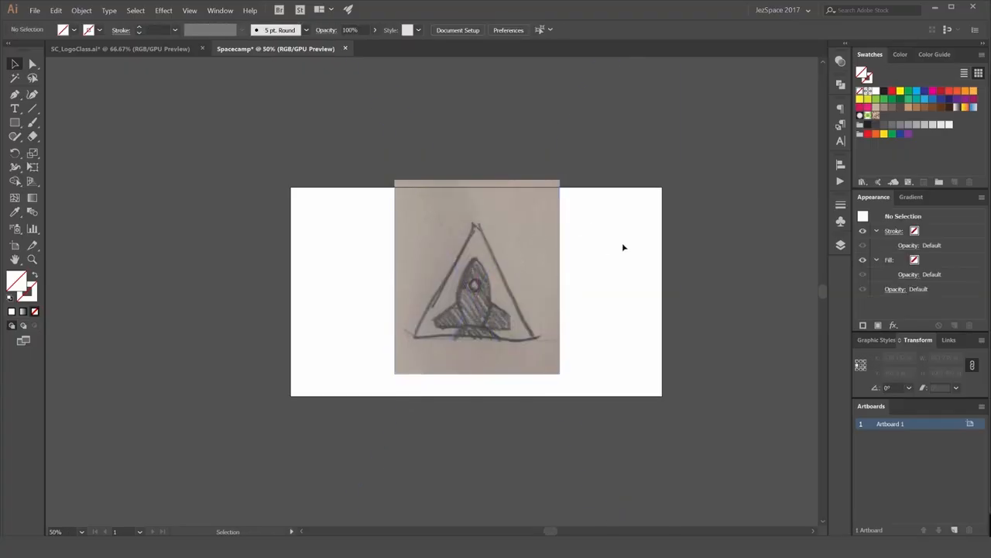
{"action": "mouse_move", "coordinate": [622, 246]}
{"action": "left_mouse_down"}
{"action": "mouse_move", "coordinate": [647, 195]}
{"action": "mouse_move", "coordinate": [640, 156]}
{"action": "mouse_move", "coordinate": [582, 190]}
{"action": "left_mouse_up"}
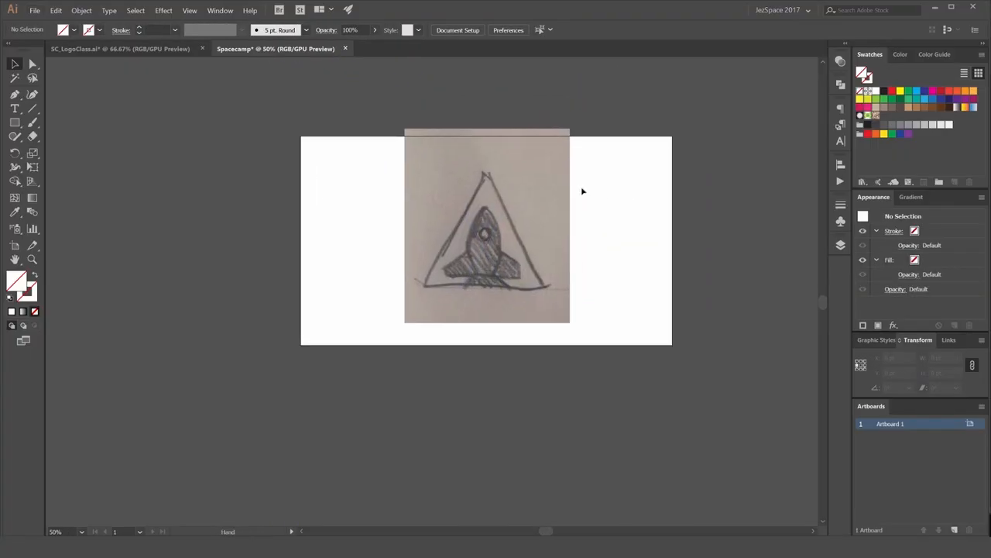
Rename the layer holding the clipped sketch to Sketch and lock it.
{"action": "left_click", "coordinate": [551, 208]}
{"action": "left_click", "coordinate": [841, 244]}
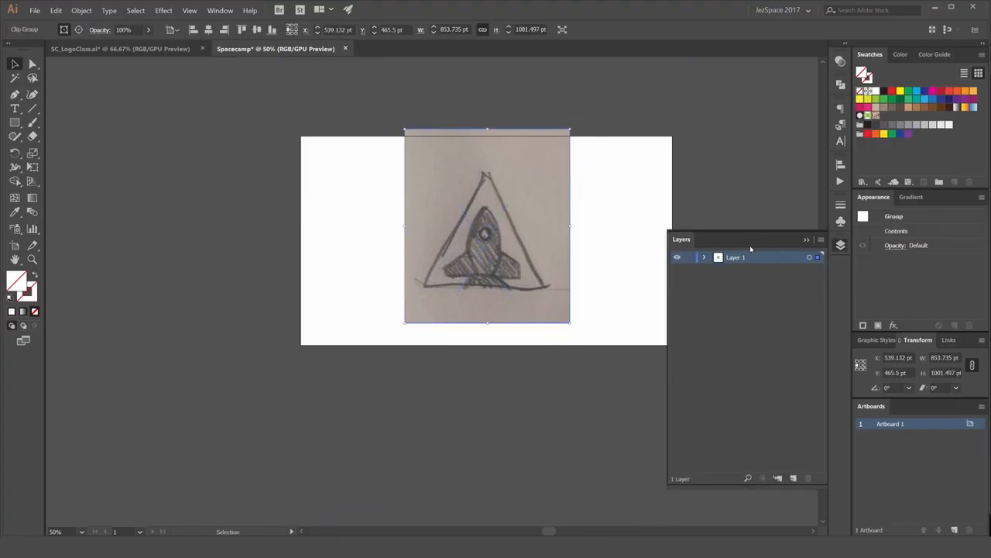
{"action": "double_click", "coordinate": [742, 258]}
{"action": "left_click", "coordinate": [592, 234]}
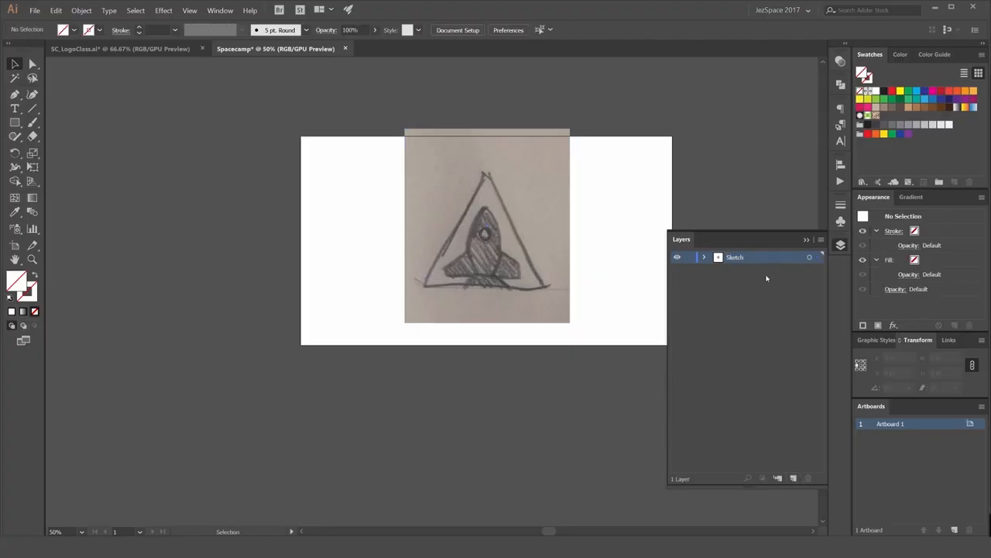
{"action": "left_click", "coordinate": [690, 258]}
Add a new layer above the Sketch layer and name it Spaceship.
{"action": "left_click", "coordinate": [794, 479]}
{"action": "double_click", "coordinate": [737, 257]}
{"action": "type", "text": "S"}
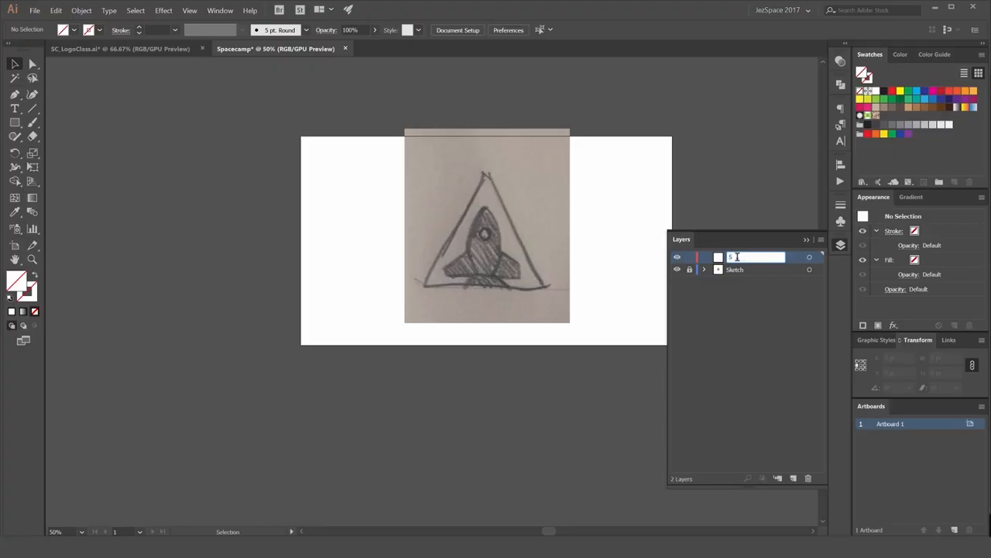
{"action": "type", "text": "paceship"}
{"action": "key", "text": "Return"}
{"action": "left_click", "coordinate": [836, 245]}
Show the rulers and add a vertical and a horizontal guide crossing at the rocket's window.
{"action": "left_click_drag", "start_coordinate": [524, 177], "coordinate": [506, 192]}
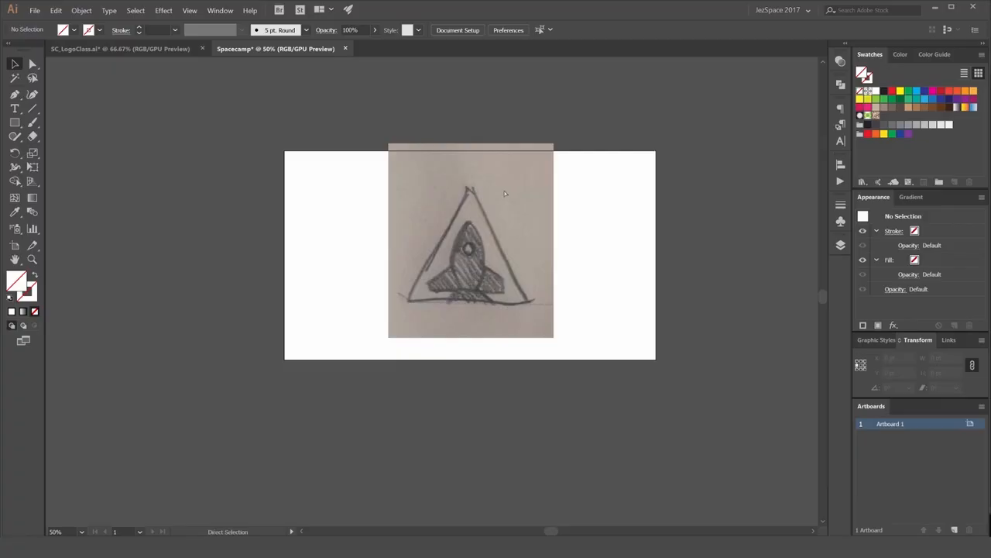
{"action": "key", "text": "ctrl+r"}
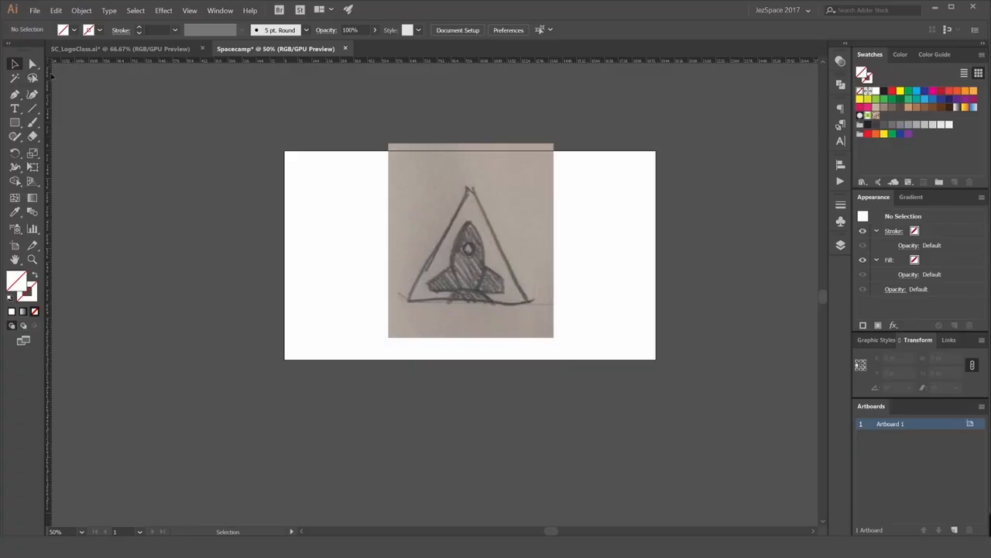
{"action": "left_click_drag", "start_coordinate": [49, 89], "coordinate": [67, 92]}
{"action": "left_click_drag", "start_coordinate": [306, 130], "coordinate": [470, 204]}
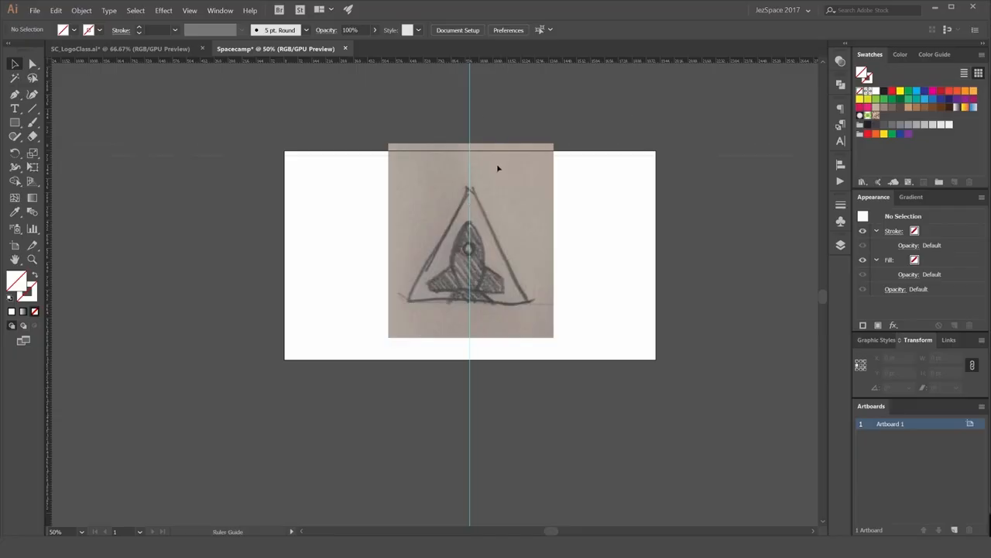
{"action": "left_click_drag", "start_coordinate": [498, 168], "coordinate": [508, 249]}
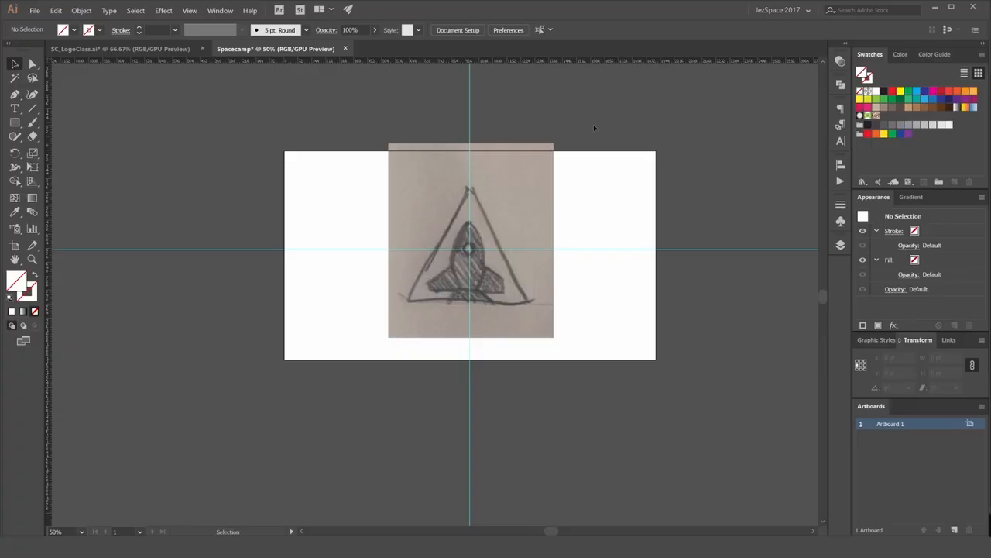
Align the vertical guide to the artboard's horizontal center and the horizontal guide to its vertical center.
{"action": "key", "text": "a"}
{"action": "key", "text": "v"}
{"action": "left_click", "coordinate": [470, 109]}
{"action": "left_click", "coordinate": [609, 249]}
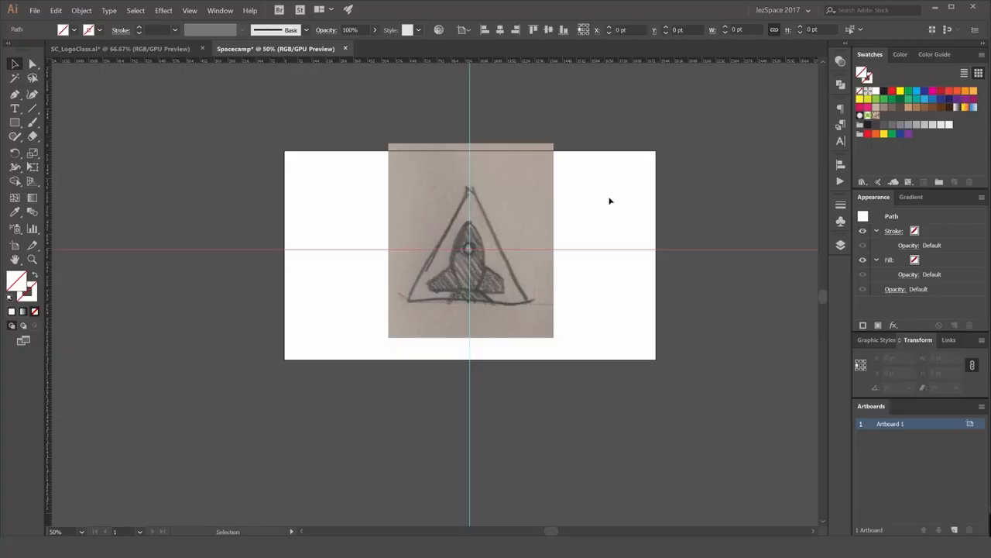
{"action": "left_click", "coordinate": [469, 124]}
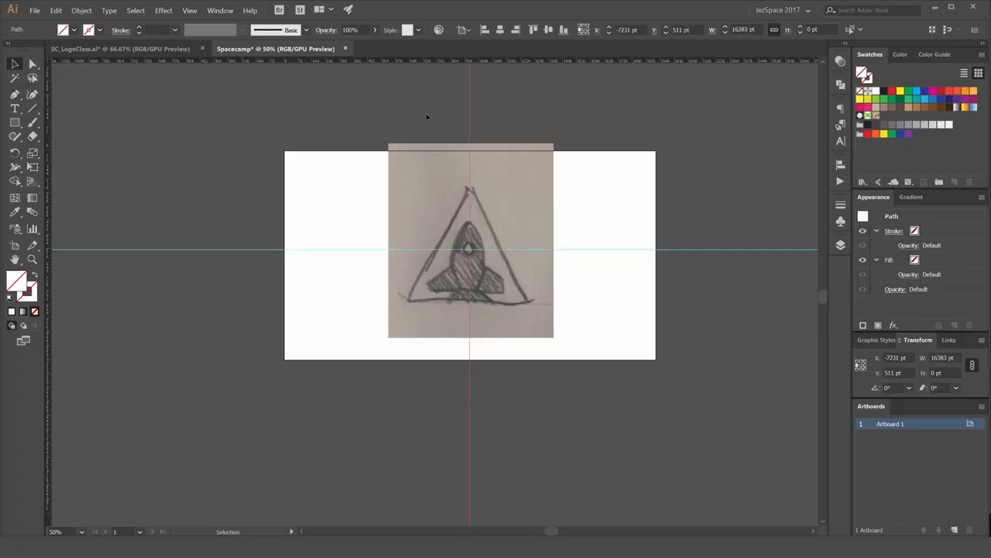
{"action": "left_click", "coordinate": [504, 34]}
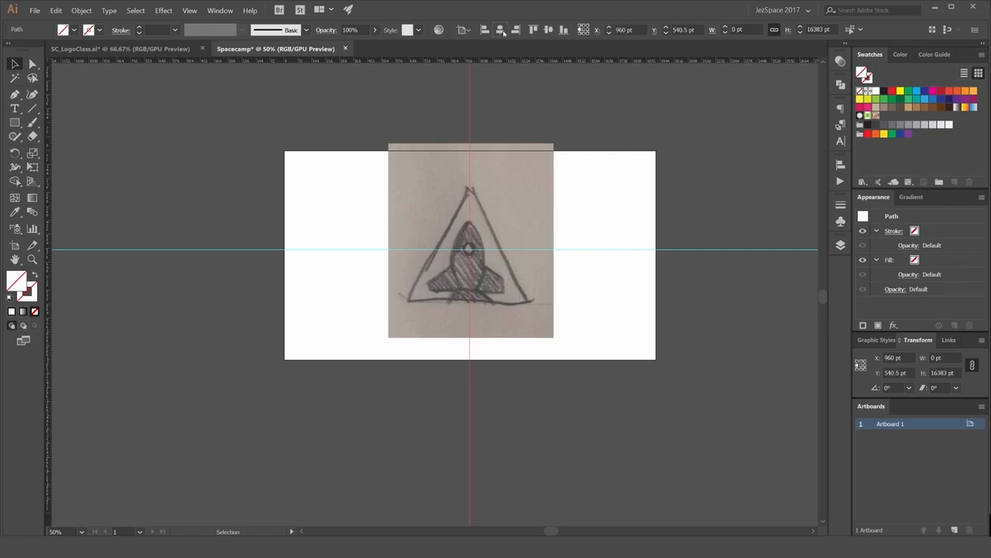
{"action": "left_click", "coordinate": [587, 249]}
{"action": "left_click", "coordinate": [549, 29]}
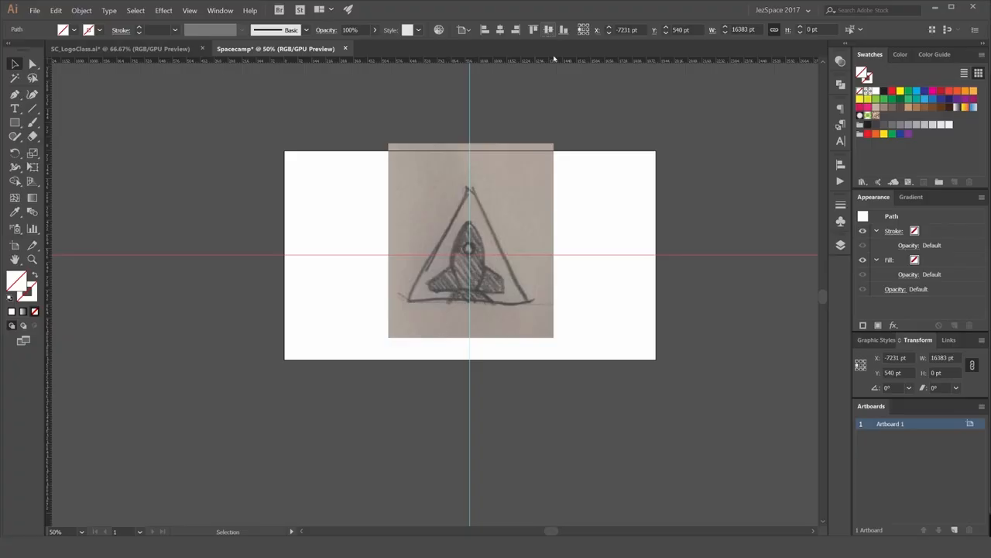
Check whether marquee selections pick up the two guides and whether the Spaceship layer is the active one.
{"action": "left_click_drag", "start_coordinate": [432, 295], "coordinate": [624, 190]}
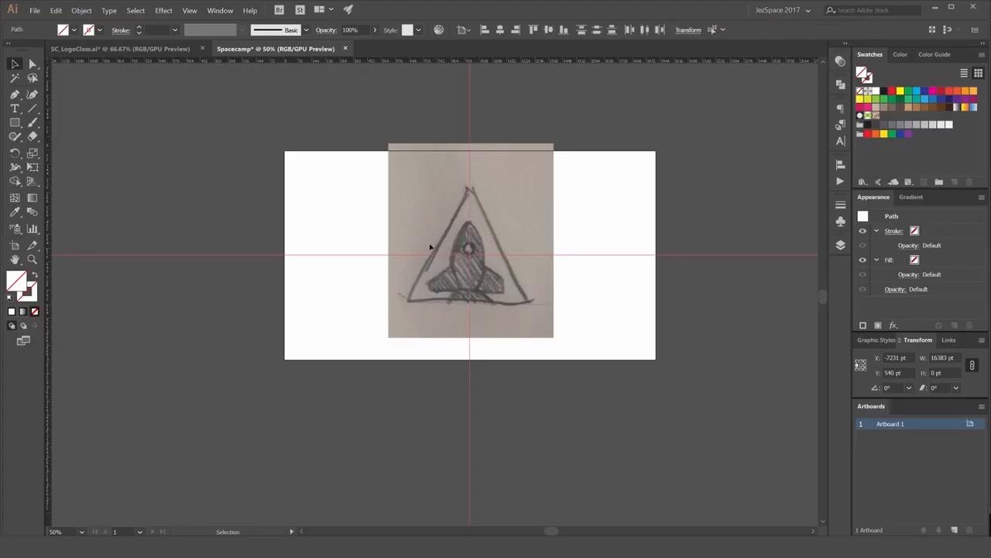
{"action": "scroll", "coordinate": [455, 238], "scroll_direction": "up", "scroll_amount": 1}
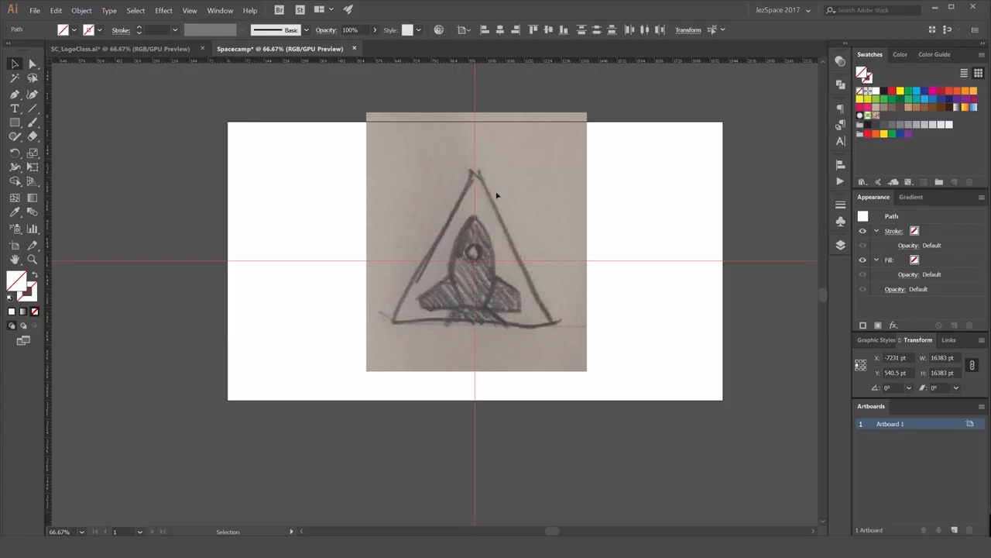
{"action": "left_click", "coordinate": [579, 203]}
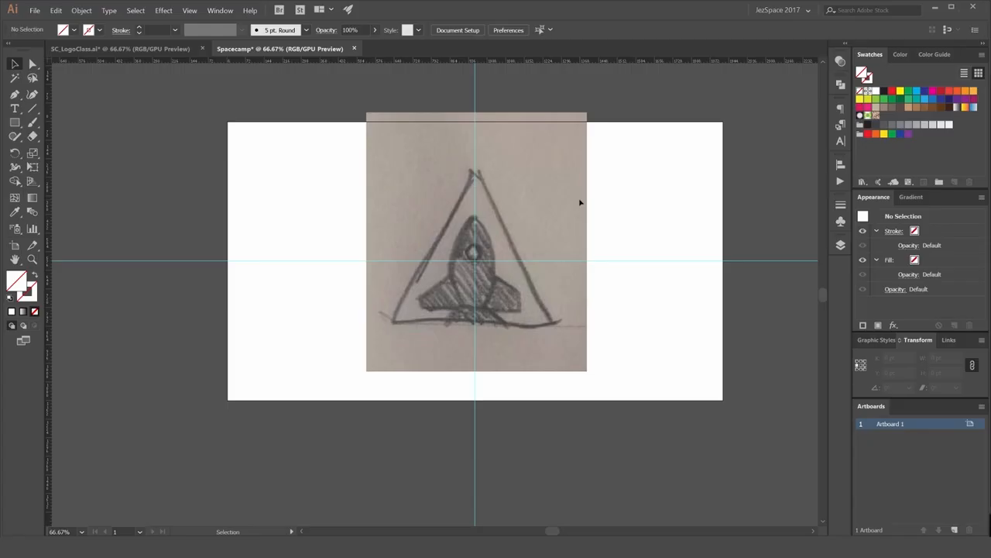
{"action": "left_click_drag", "start_coordinate": [666, 142], "coordinate": [592, 295]}
{"action": "mouse_move", "coordinate": [667, 229]}
{"action": "left_mouse_down"}
{"action": "mouse_move", "coordinate": [607, 288]}
{"action": "mouse_move", "coordinate": [588, 322]}
{"action": "left_mouse_up"}
{"action": "left_click_drag", "start_coordinate": [709, 223], "coordinate": [592, 325]}
{"action": "left_click", "coordinate": [840, 244]}
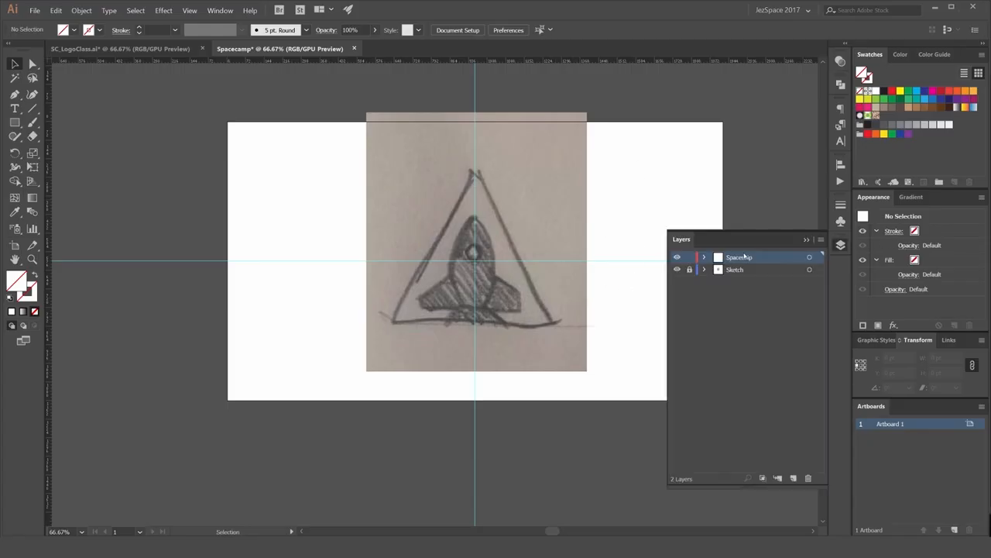
{"action": "left_click", "coordinate": [840, 245]}
{"action": "scroll", "coordinate": [391, 239], "scroll_direction": "up", "scroll_amount": 1}
{"action": "left_click_drag", "start_coordinate": [620, 210], "coordinate": [571, 230]}
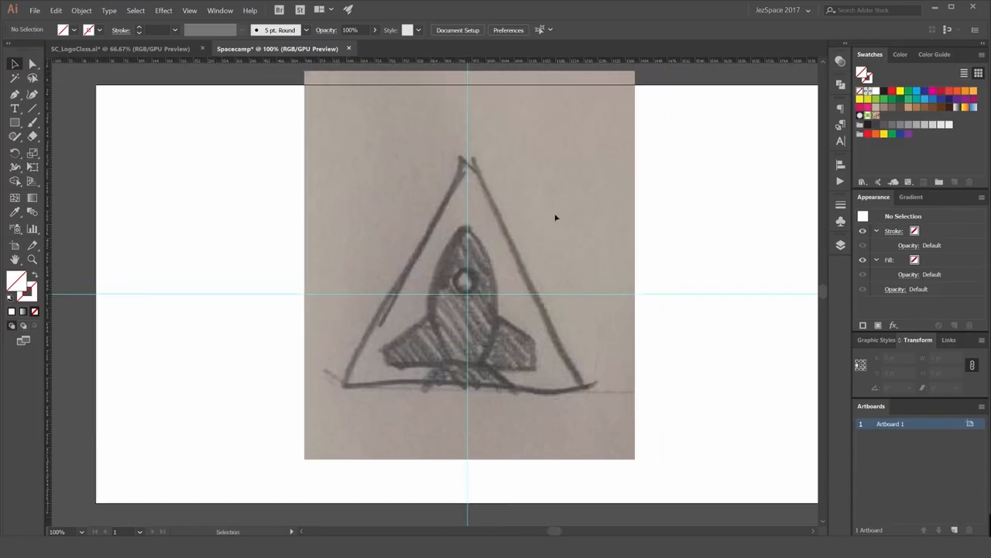
Draw a three-point star as an upright triangle about 464 × 402 pt, centered on the guide intersection.
{"action": "left_click_drag", "start_coordinate": [15, 122], "coordinate": [68, 152]}
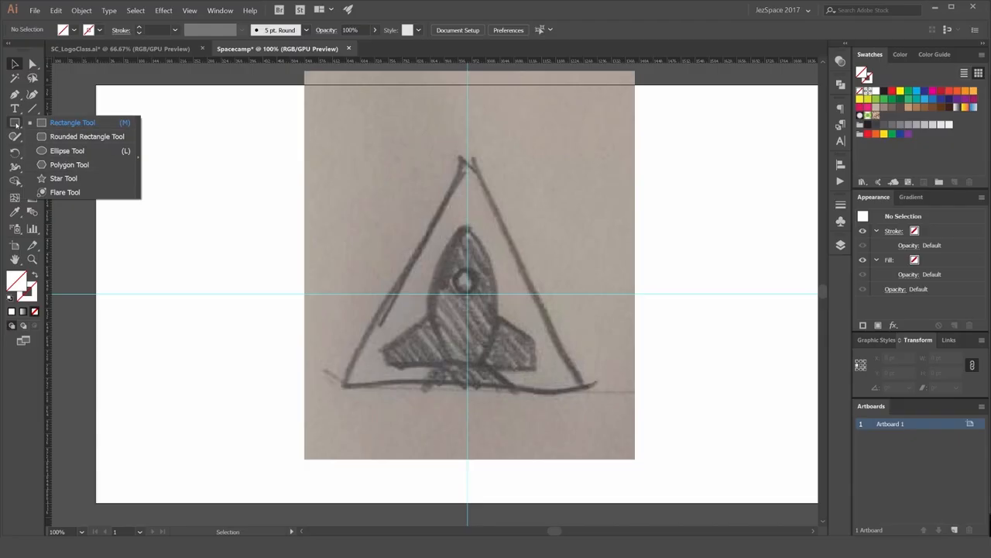
{"action": "left_click", "coordinate": [63, 179]}
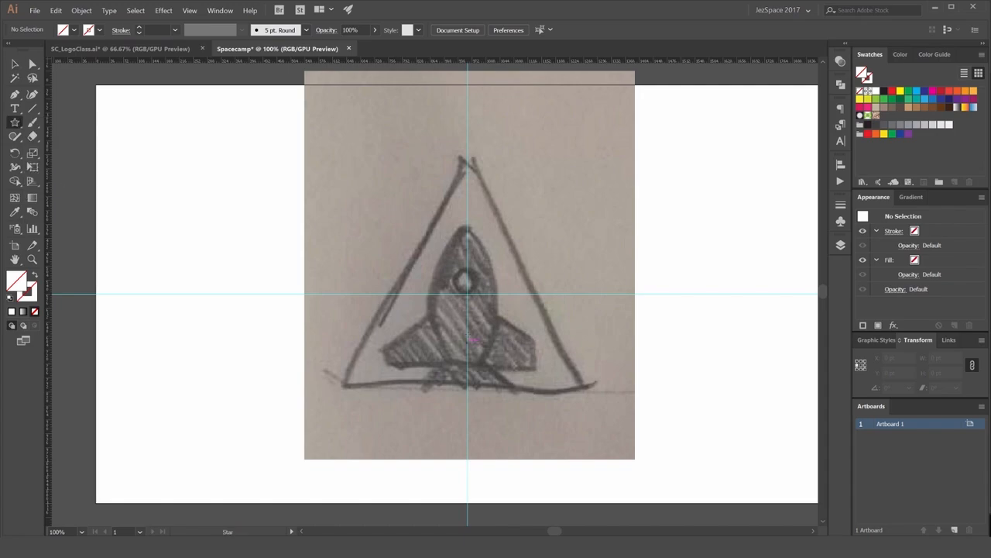
{"action": "left_click_drag", "start_coordinate": [469, 291], "coordinate": [564, 340]}
{"action": "key", "text": "Down"}
{"action": "key", "text": "Down"}
{"action": "key", "text": "Up"}
{"action": "key", "text": "Up"}
{"action": "key", "text": "Up"}
{"action": "key", "text": "Down"}
{"action": "key", "text": "Down"}
{"action": "key", "text": "Down"}
{"action": "key", "text": "v"}
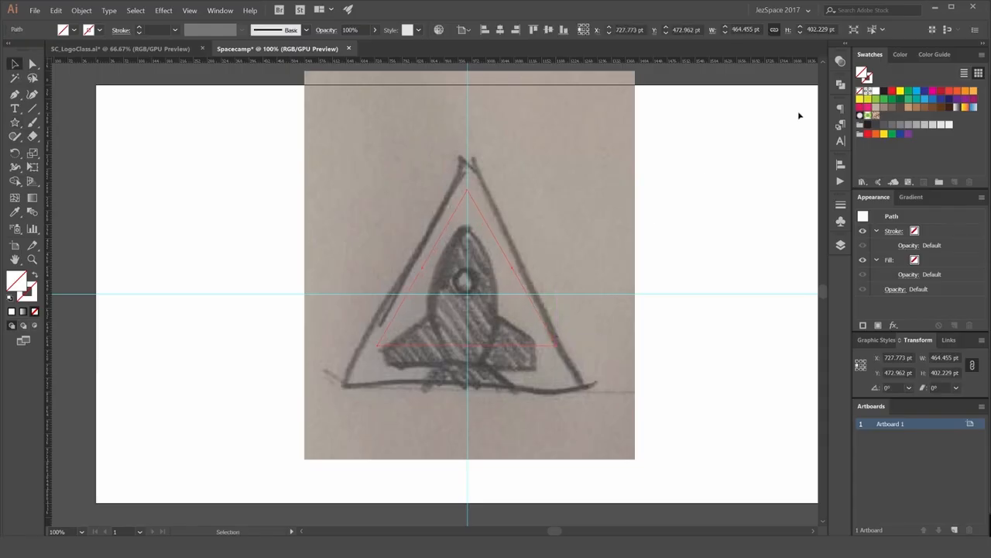
Give the triangle an orange stroke with a weight of 20 pt and no fill.
{"action": "key", "text": "x"}
{"action": "left_click", "coordinate": [925, 91]}
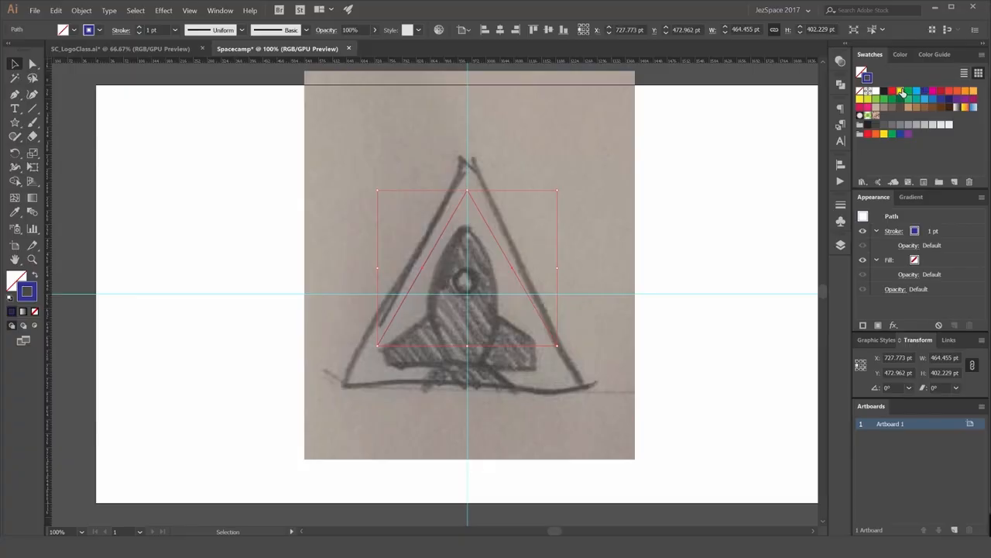
{"action": "left_click", "coordinate": [957, 91]}
{"action": "left_click", "coordinate": [138, 27]}
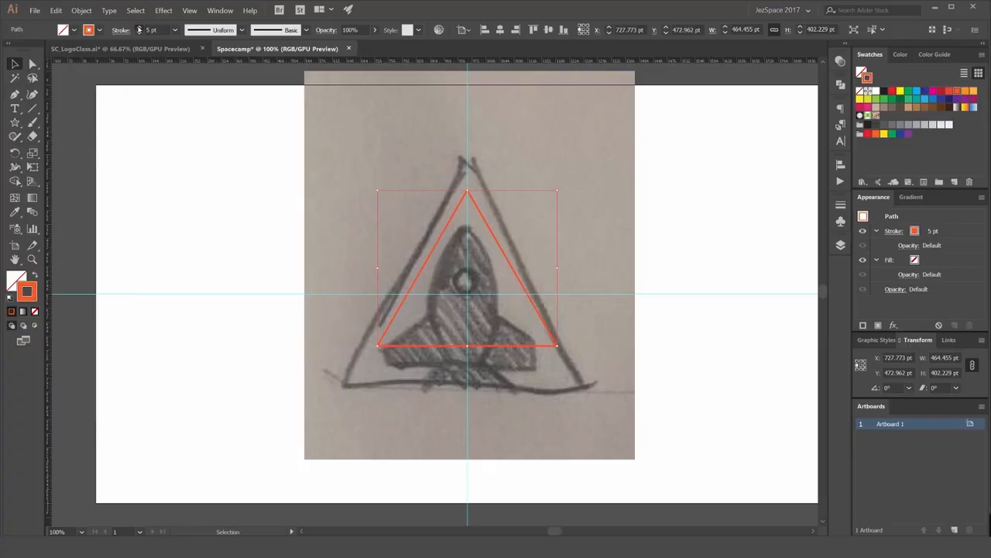
{"action": "left_click", "coordinate": [139, 28], "text": "shift"}
{"action": "left_click", "coordinate": [139, 27], "text": "shift"}
{"action": "left_click", "coordinate": [571, 190]}
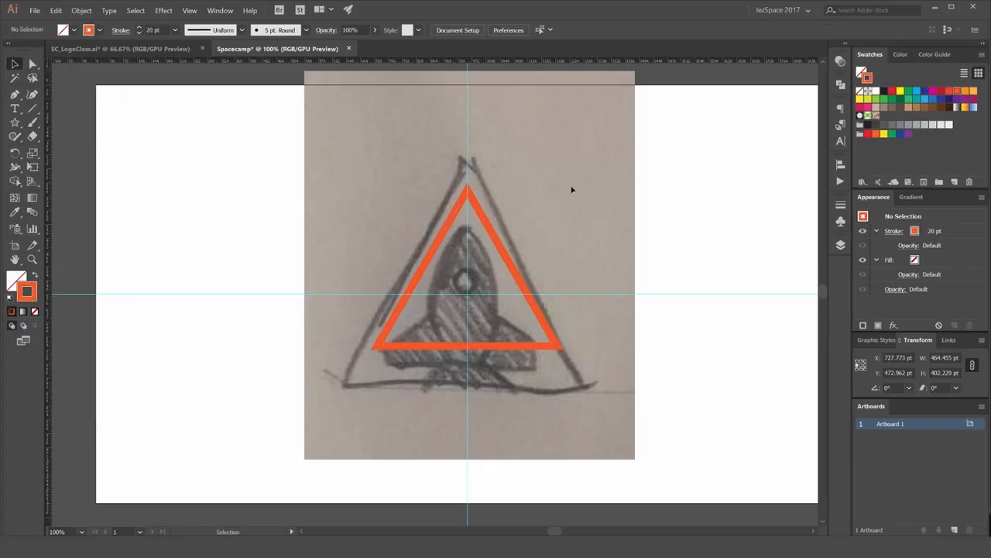
Change the triangle's stroke color to bright yellow.
{"action": "left_click", "coordinate": [487, 227]}
{"action": "left_click", "coordinate": [900, 91]}
{"action": "left_click", "coordinate": [529, 218]}
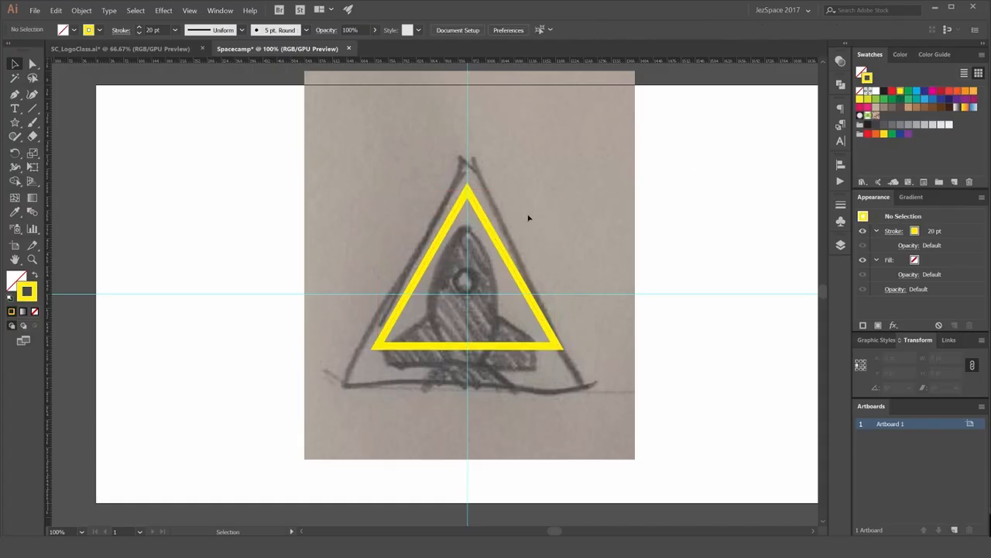
Widen the yellow triangle symmetrically about its center to 536 pt, keeping its height.
{"action": "left_click", "coordinate": [495, 240]}
{"action": "key", "text": "ctrl+plus"}
{"action": "left_click_drag", "start_coordinate": [573, 237], "coordinate": [594, 189]}
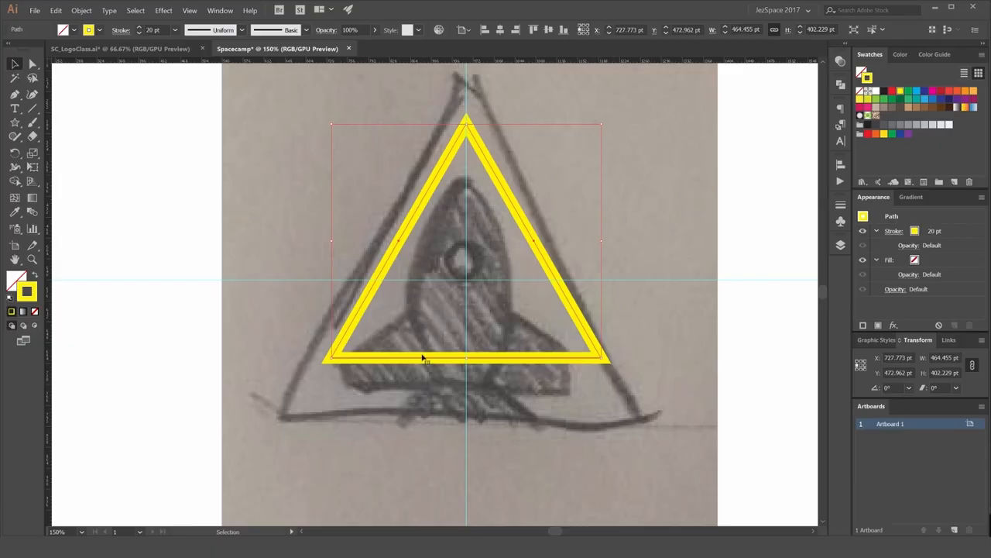
{"action": "left_click", "coordinate": [532, 118]}
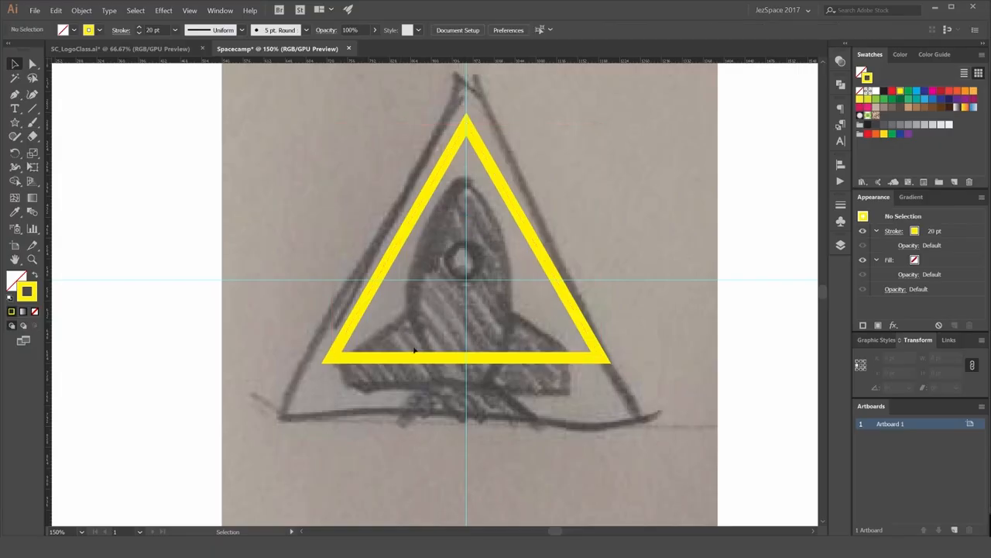
{"action": "scroll", "coordinate": [491, 252], "scroll_direction": "up", "scroll_amount": 1}
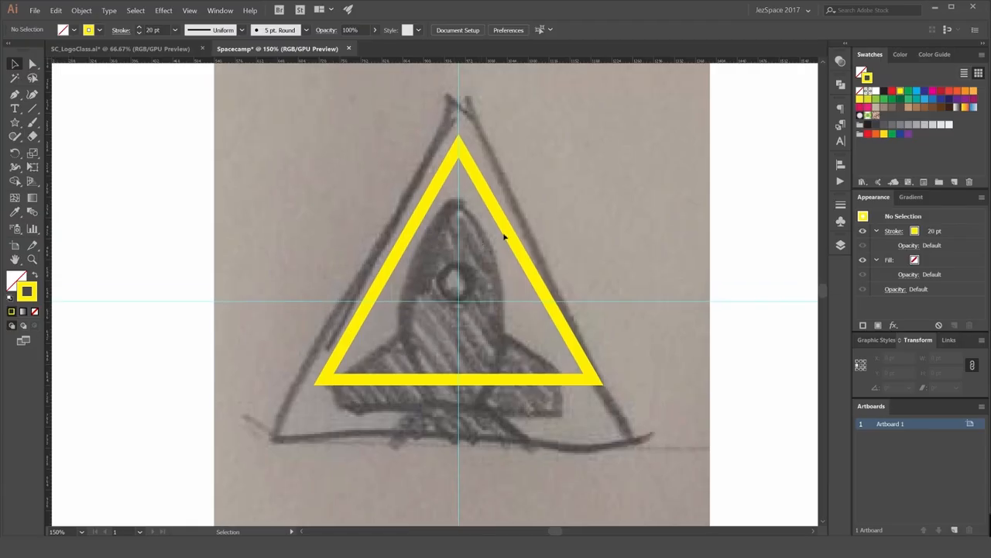
{"action": "key", "text": "ctrl+a"}
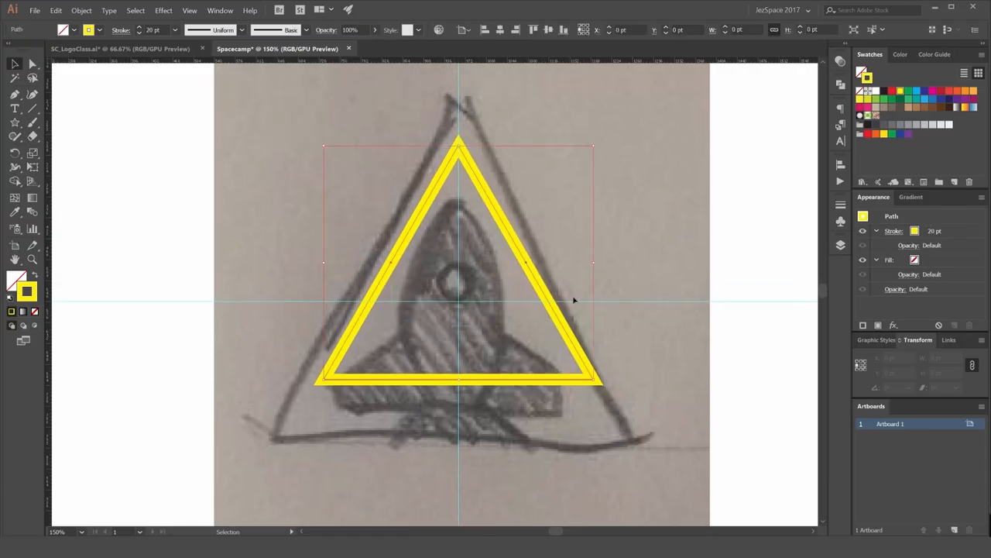
{"action": "left_click_drag", "start_coordinate": [595, 265], "coordinate": [621, 265]}
{"action": "scroll", "coordinate": [603, 266], "scroll_direction": "up", "scroll_amount": 1}
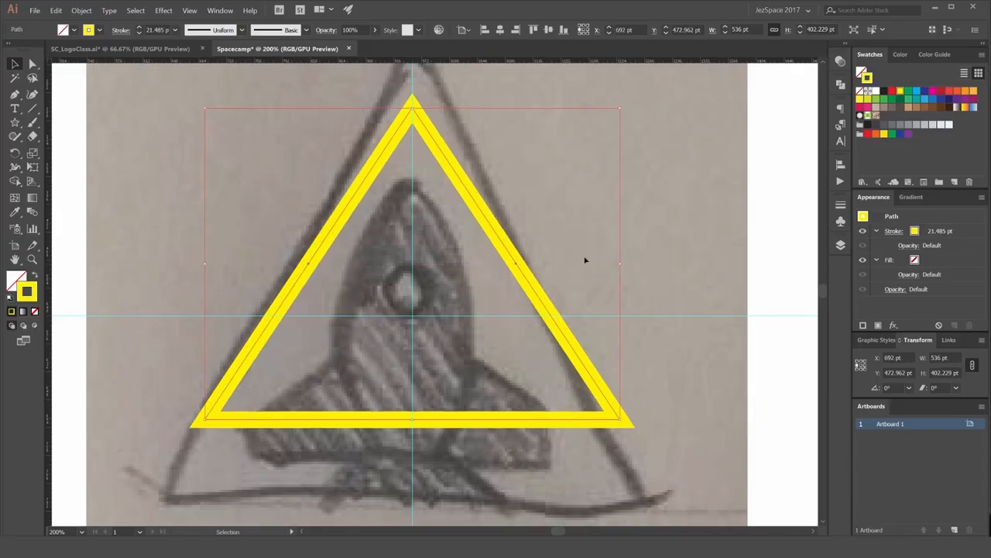
{"action": "scroll", "coordinate": [588, 348], "scroll_direction": "down", "scroll_amount": 2}
{"action": "left_click", "coordinate": [613, 315]}
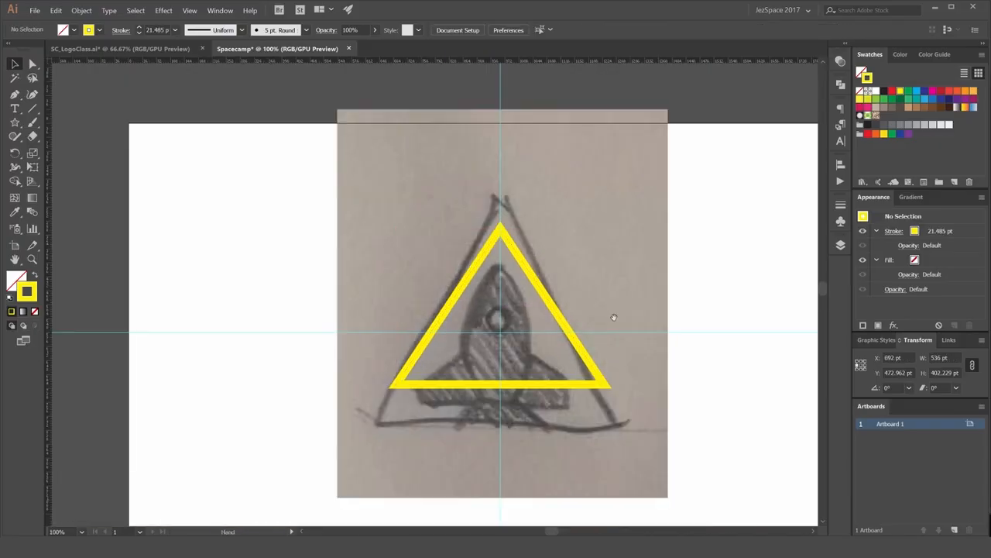
Scale the triangle proportionally about its center to about 711 × 534 pt so its apex meets the sketch's apex.
{"action": "left_click_drag", "start_coordinate": [588, 297], "coordinate": [578, 210]}
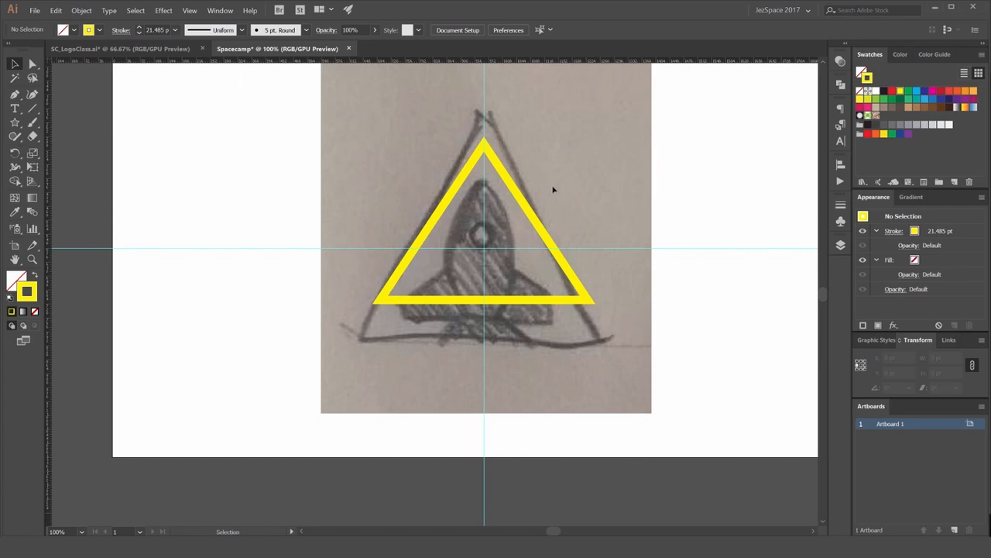
{"action": "scroll", "coordinate": [558, 195], "scroll_direction": "up", "scroll_amount": 1}
{"action": "left_click_drag", "start_coordinate": [585, 153], "coordinate": [627, 136]}
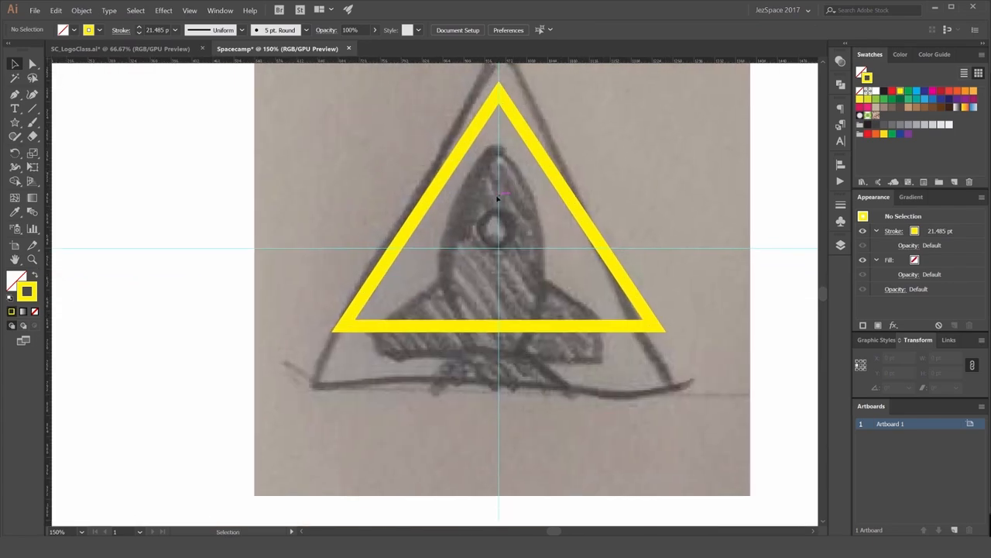
{"action": "left_click_drag", "start_coordinate": [517, 213], "coordinate": [508, 251]}
{"action": "left_click", "coordinate": [564, 374]}
{"action": "scroll", "coordinate": [564, 375], "scroll_direction": "down", "scroll_amount": 2}
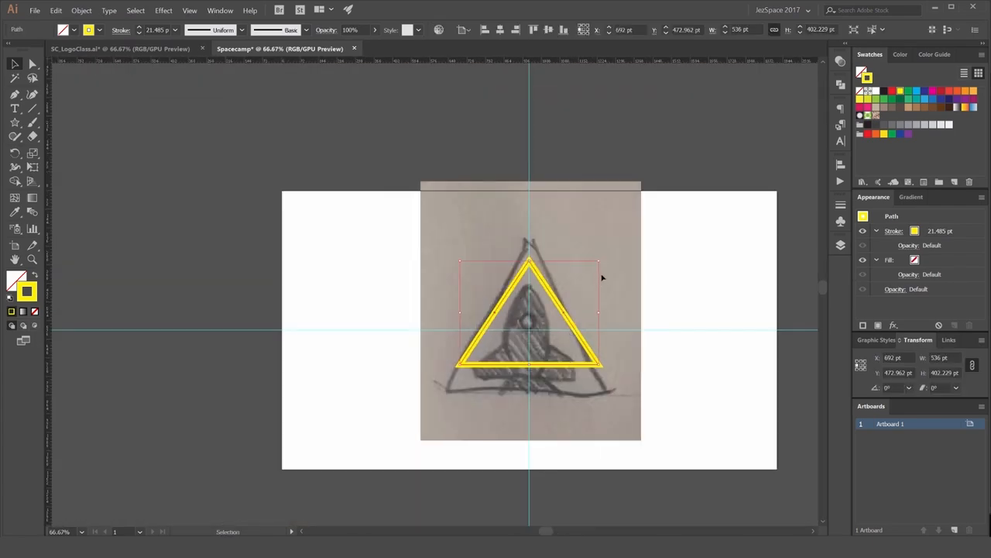
{"action": "left_click_drag", "start_coordinate": [597, 264], "coordinate": [622, 240]}
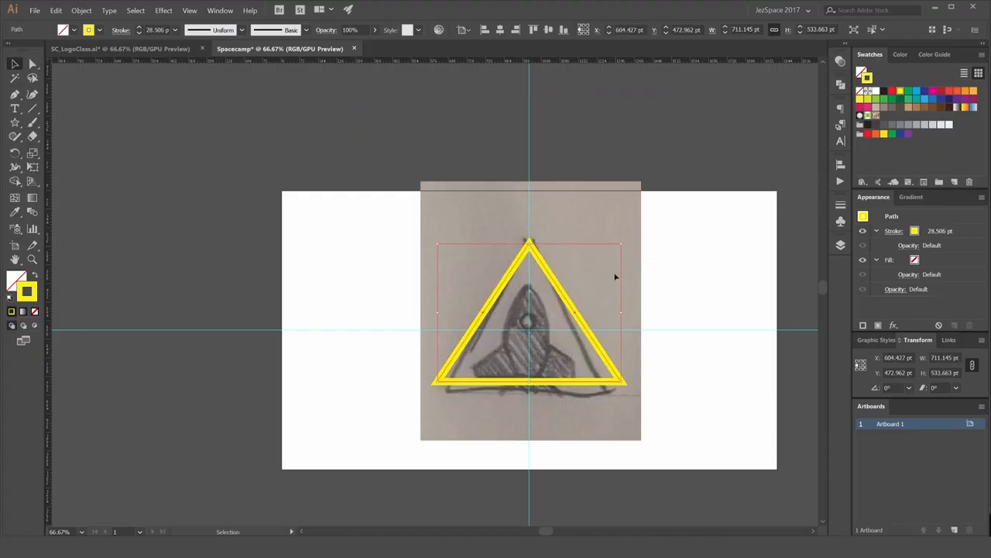
Move the triangle straight down to about Y 491.5 pt, bringing its base closer to the sketched baseline.
{"action": "left_click_drag", "start_coordinate": [613, 274], "coordinate": [577, 250]}
{"action": "key", "text": "Down"}
{"action": "key", "text": "Down"}
{"action": "key", "text": "Down"}
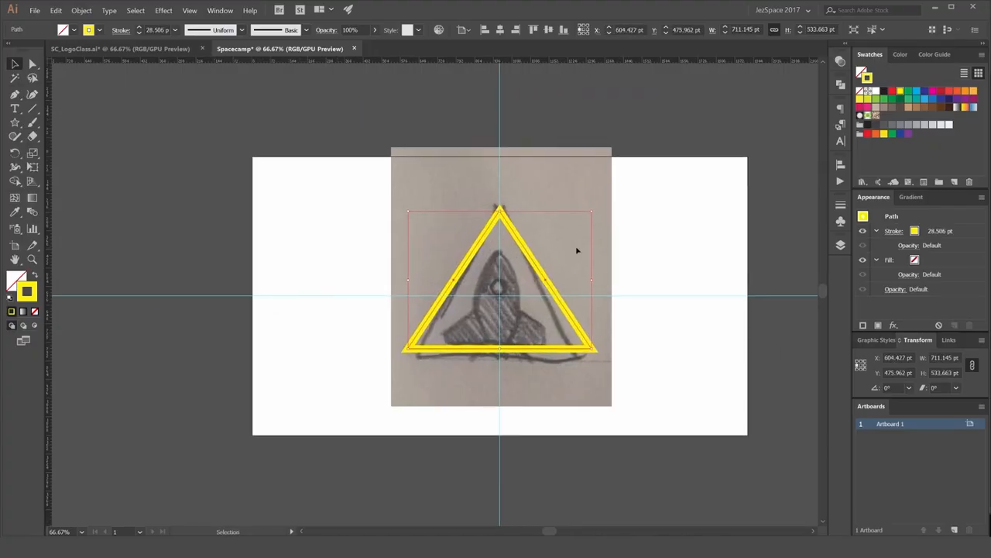
{"action": "left_click", "coordinate": [566, 243]}
{"action": "left_click_drag", "start_coordinate": [553, 243], "coordinate": [525, 206]}
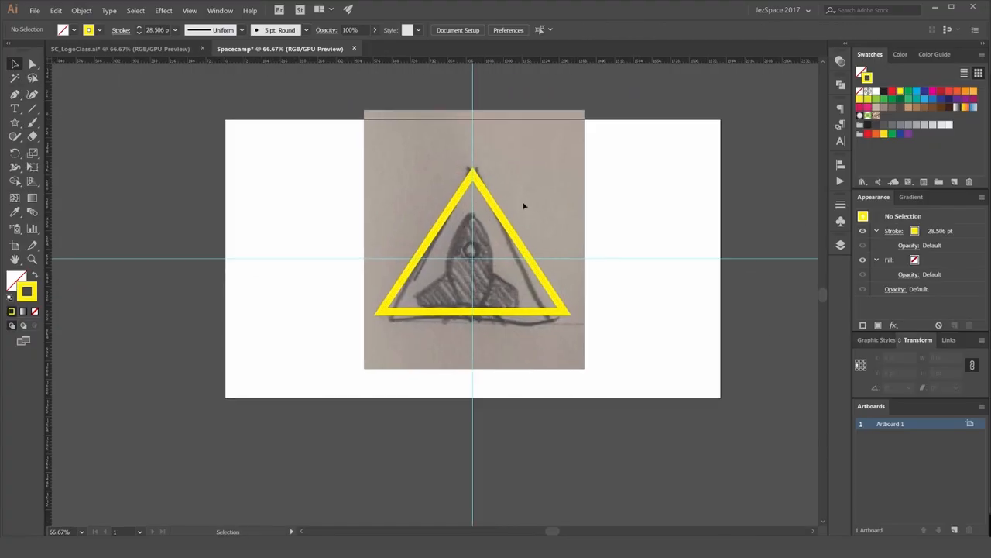
{"action": "scroll", "coordinate": [471, 235], "scroll_direction": "up", "scroll_amount": 1}
{"action": "left_click_drag", "start_coordinate": [469, 237], "coordinate": [517, 173]}
{"action": "scroll", "coordinate": [517, 173], "scroll_direction": "up", "scroll_amount": 1}
{"action": "scroll", "coordinate": [545, 269], "scroll_direction": "up", "scroll_amount": 1}
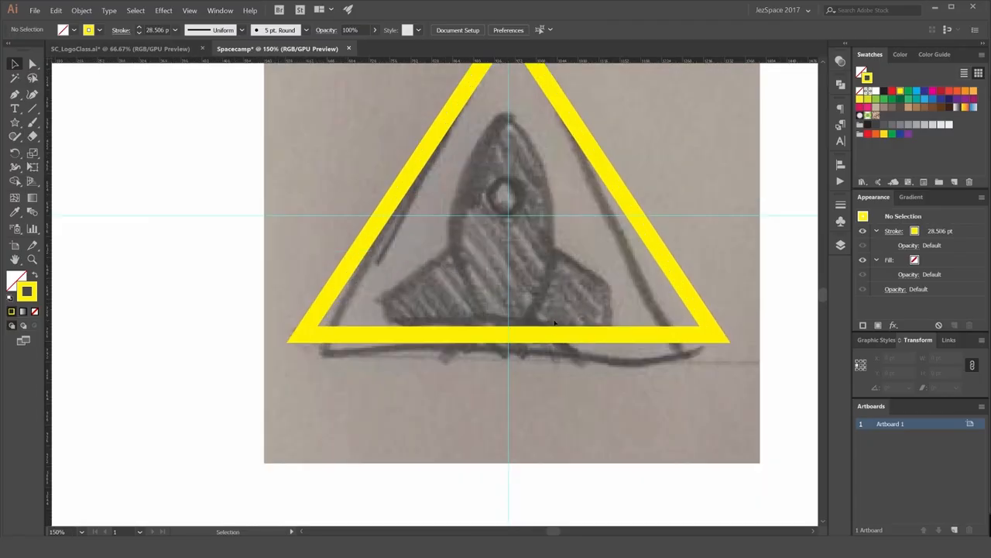
{"action": "left_click", "coordinate": [554, 343]}
{"action": "left_click", "coordinate": [573, 292]}
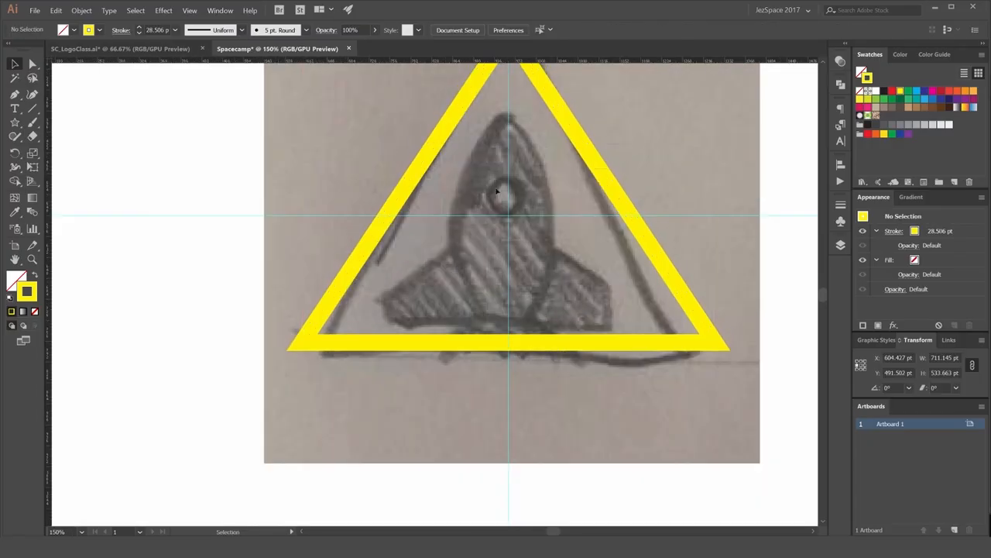
Reduce the triangle's stroke weight to 10 pt.
{"action": "left_click", "coordinate": [422, 162]}
{"action": "left_click", "coordinate": [139, 33]}
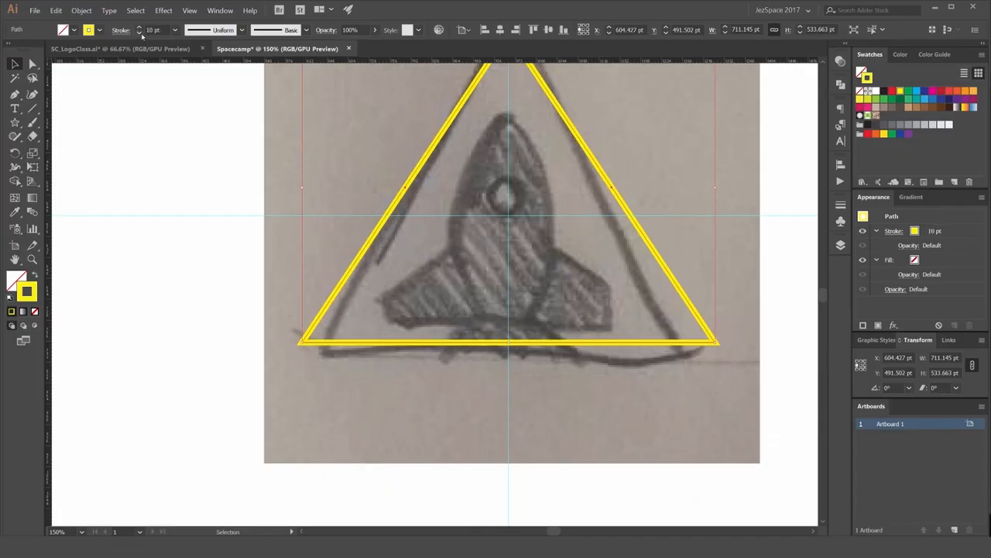
{"action": "left_click", "coordinate": [652, 138]}
With the Pen tool, trace the rocket's upper left curve from the nose tip to the hull's widest point, about X 864, Y 587 pt.
{"action": "left_click_drag", "start_coordinate": [652, 139], "coordinate": [631, 177]}
{"action": "key", "text": "p"}
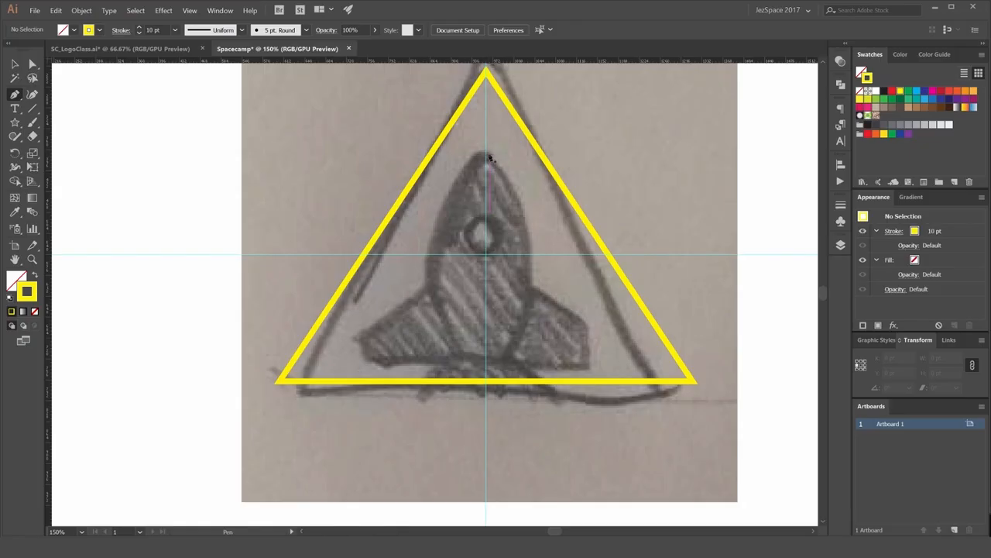
{"action": "left_click", "coordinate": [488, 159]}
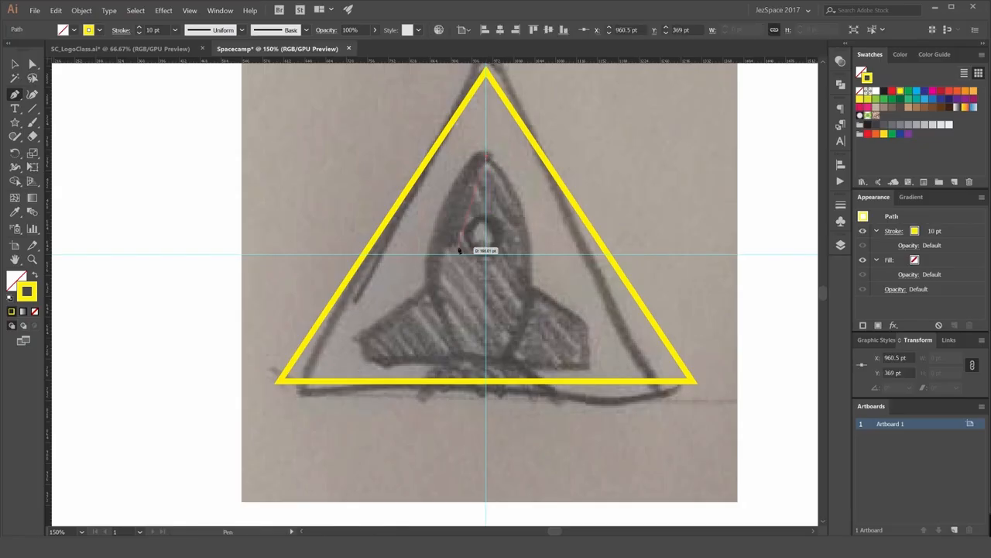
{"action": "left_click_drag", "start_coordinate": [430, 290], "coordinate": [432, 310]}
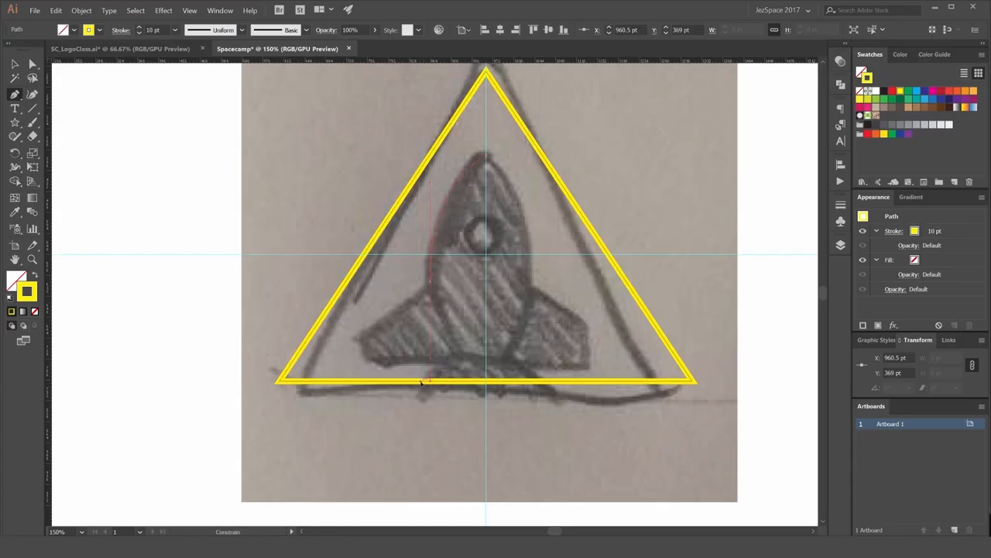
{"action": "left_click_drag", "start_coordinate": [420, 372], "coordinate": [420, 373]}
{"action": "scroll", "coordinate": [482, 158], "scroll_direction": "up", "scroll_amount": 2}
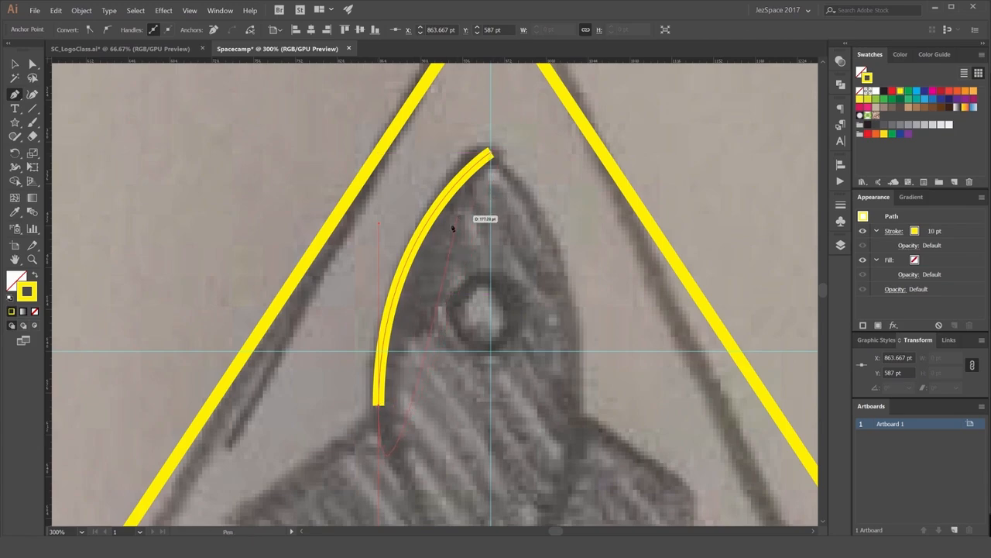
{"action": "scroll", "coordinate": [454, 429], "scroll_direction": "down", "scroll_amount": 3}
{"action": "scroll", "coordinate": [436, 243], "scroll_direction": "down", "scroll_amount": 2}
{"action": "scroll", "coordinate": [361, 321], "scroll_direction": "up", "scroll_amount": 1}
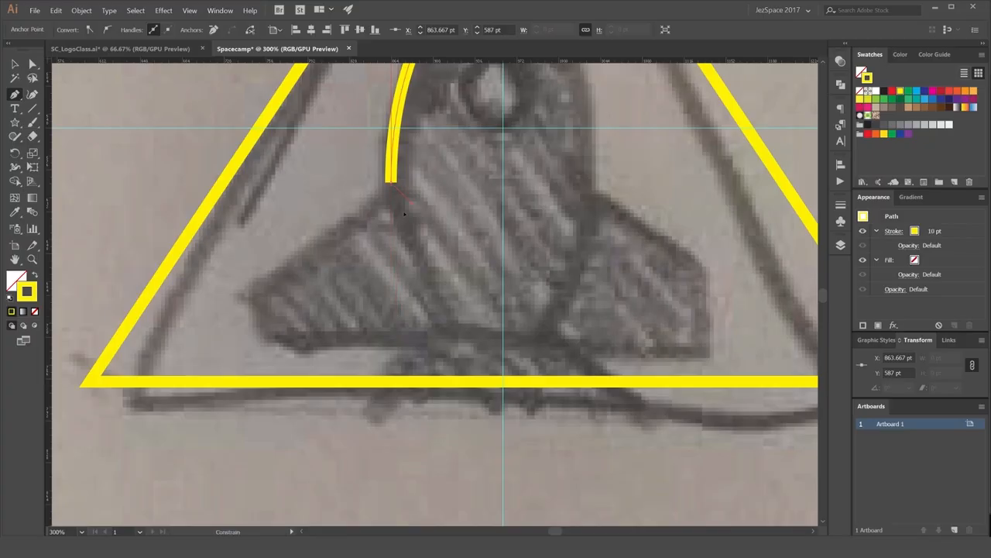
Continue the rocket path with a smooth curve down to the hull's lower left corner, about X 912, Y 721 pt.
{"action": "left_click", "coordinate": [455, 342]}
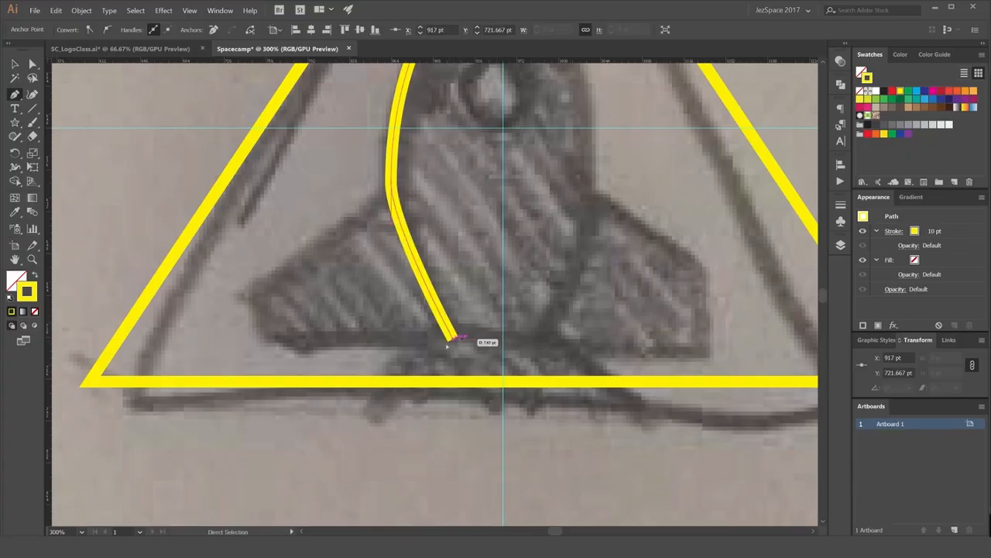
{"action": "key", "text": "ctrl+z"}
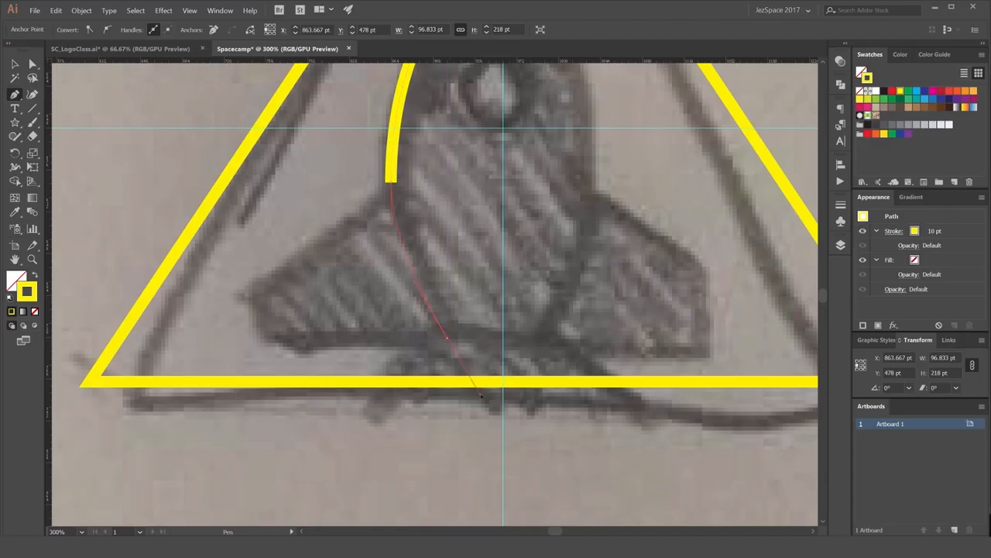
{"action": "left_click_drag", "start_coordinate": [449, 341], "coordinate": [487, 377]}
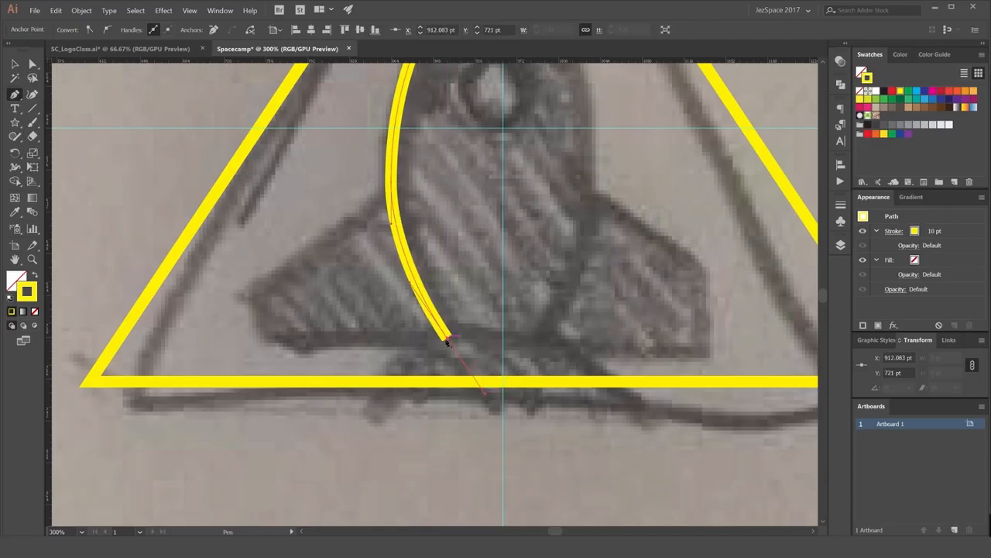
{"action": "scroll", "coordinate": [483, 334], "scroll_direction": "up", "scroll_amount": 1}
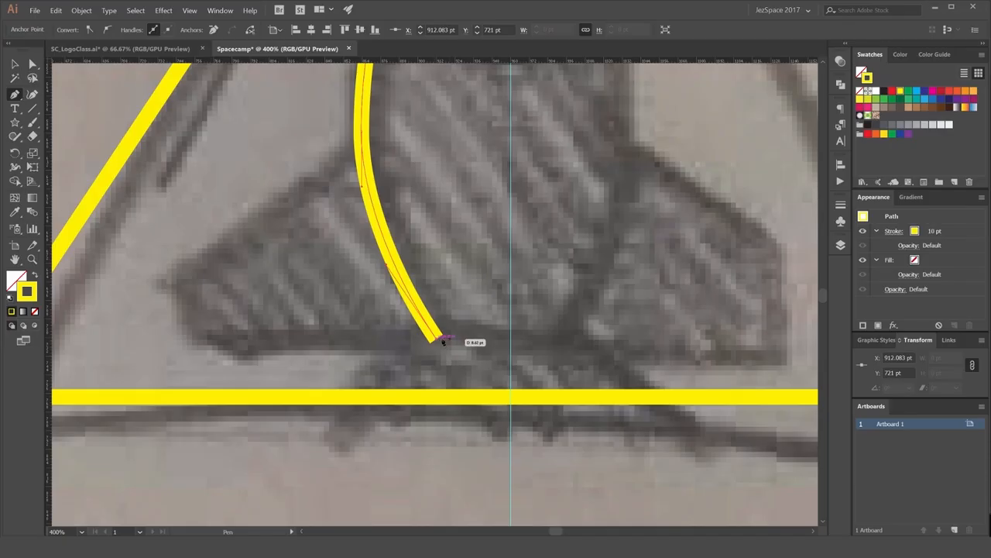
Draw the hull's straight base to the vertical guide and close the half-rocket outline at the nose tip.
{"action": "left_click_drag", "start_coordinate": [443, 342], "coordinate": [508, 344]}
{"action": "left_click", "coordinate": [510, 340]}
{"action": "scroll", "coordinate": [545, 329], "scroll_direction": "down", "scroll_amount": 3}
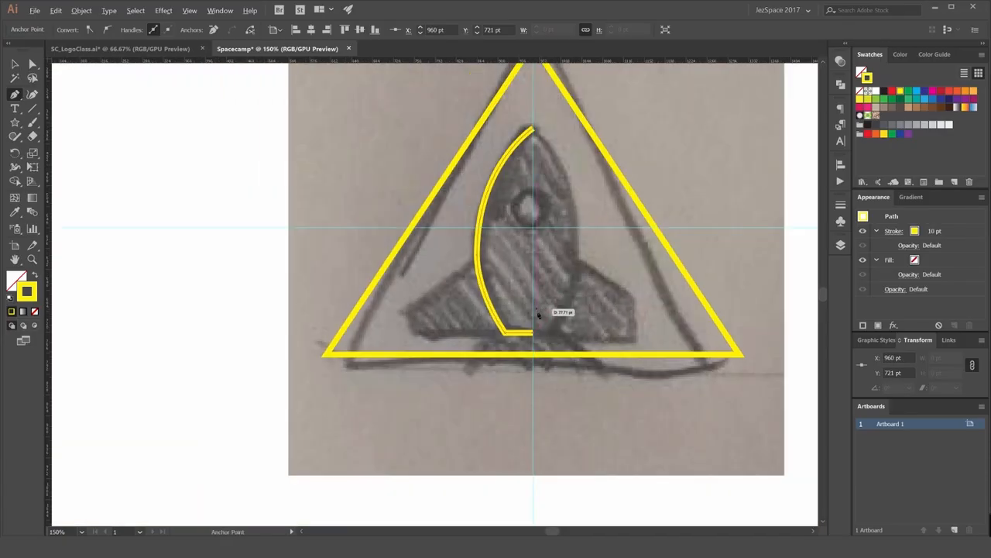
{"action": "left_click", "coordinate": [533, 130]}
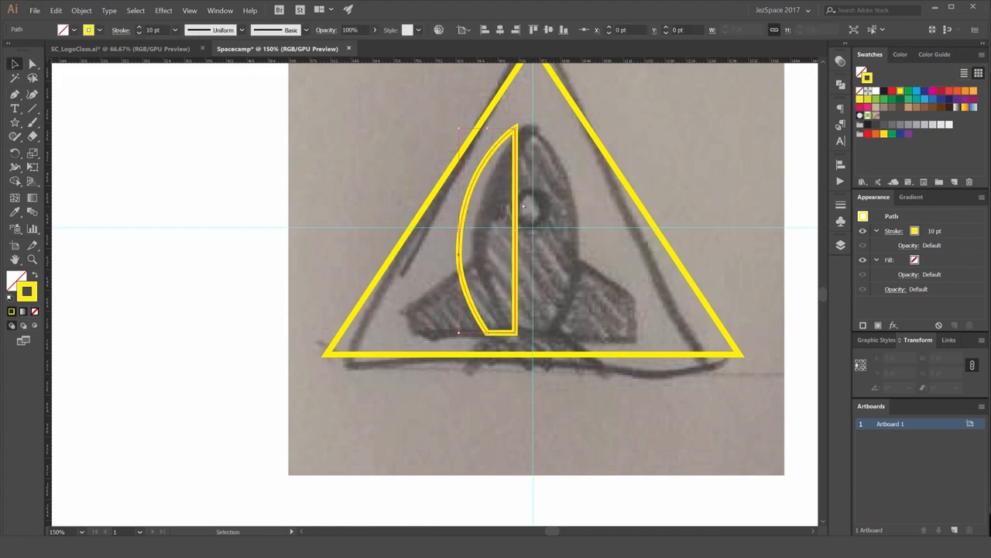
{"action": "key", "text": "a"}
{"action": "key", "text": "ctrl+shift+a"}
Trace the left fin's sloping top edge from the hull to about X 746, Y 680 pt, and its vertical outer edge to Y 721 pt.
{"action": "scroll", "coordinate": [481, 259], "scroll_direction": "up", "scroll_amount": 1}
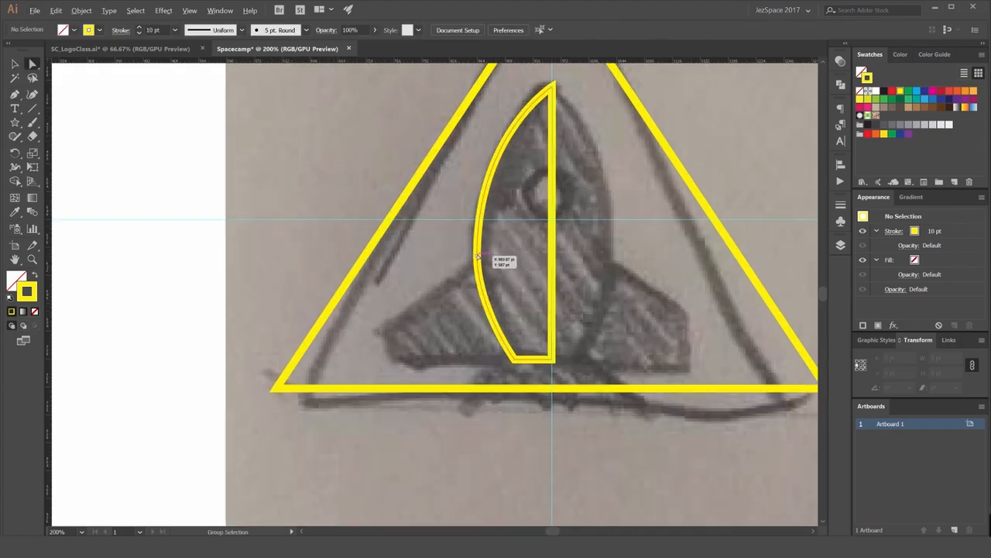
{"action": "scroll", "coordinate": [602, 236], "scroll_direction": "down", "scroll_amount": 2}
{"action": "scroll", "coordinate": [558, 256], "scroll_direction": "up", "scroll_amount": 2}
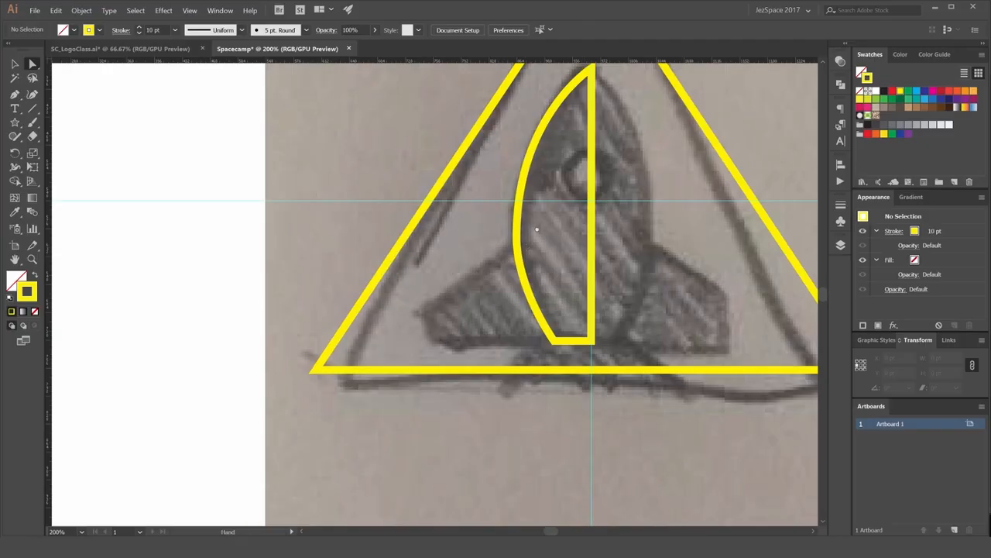
{"action": "left_click_drag", "start_coordinate": [536, 229], "coordinate": [460, 272]}
{"action": "key", "text": "p"}
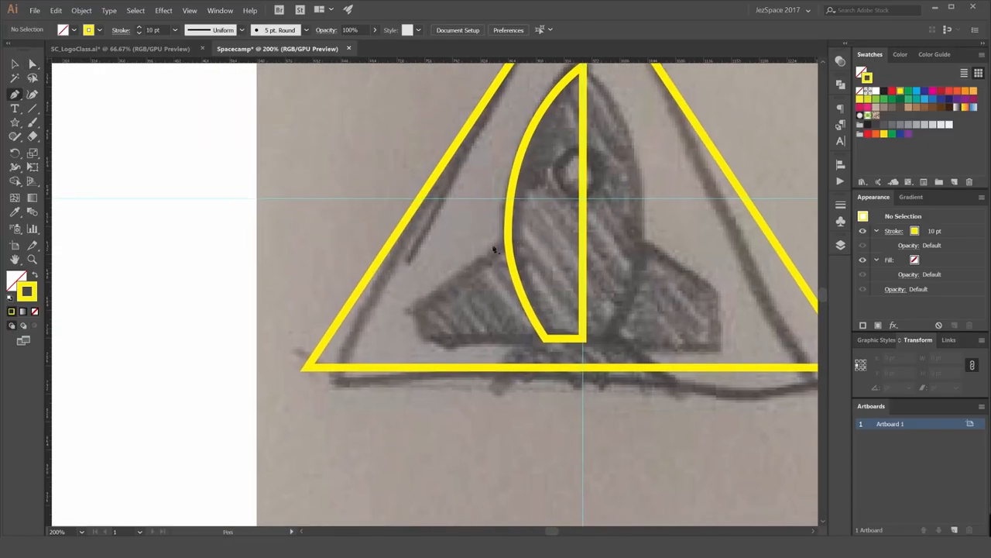
{"action": "scroll", "coordinate": [508, 247], "scroll_direction": "up", "scroll_amount": 1}
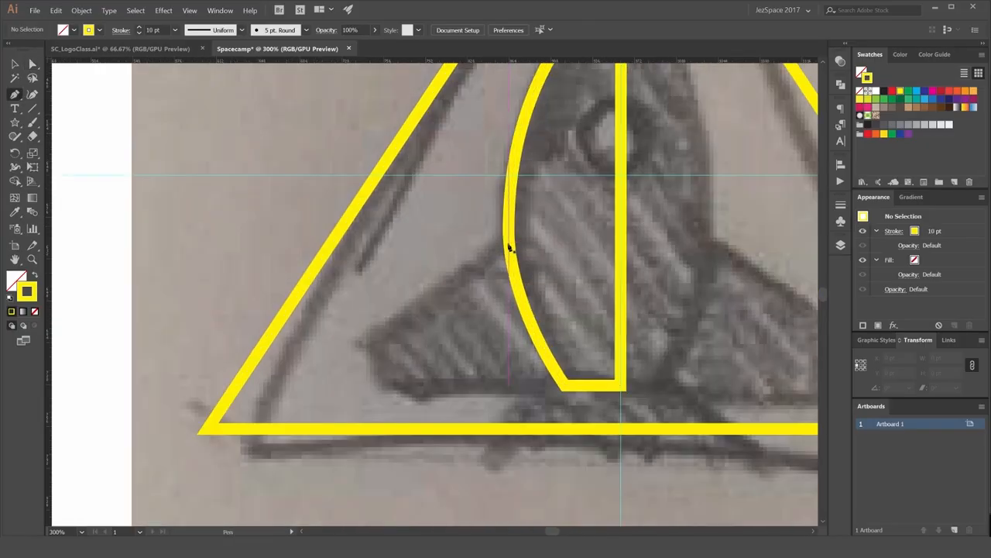
{"action": "left_click", "coordinate": [509, 247]}
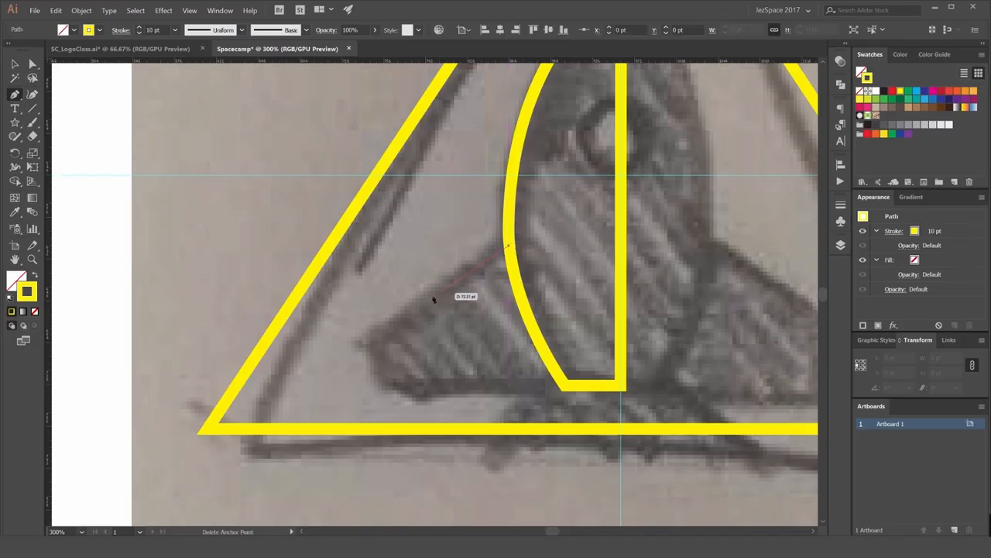
{"action": "left_click", "coordinate": [373, 340]}
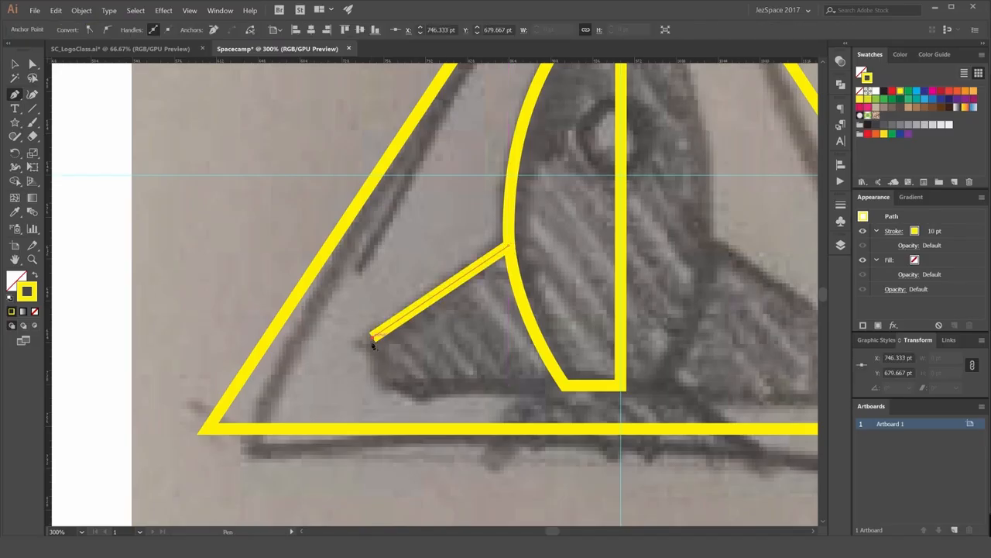
{"action": "left_click", "coordinate": [372, 385]}
Complete the left fin outline through about X 912, Y 721 pt and Y 590 pt, and close it at its starting point on the hull.
{"action": "scroll", "coordinate": [474, 388], "scroll_direction": "up", "scroll_amount": 1}
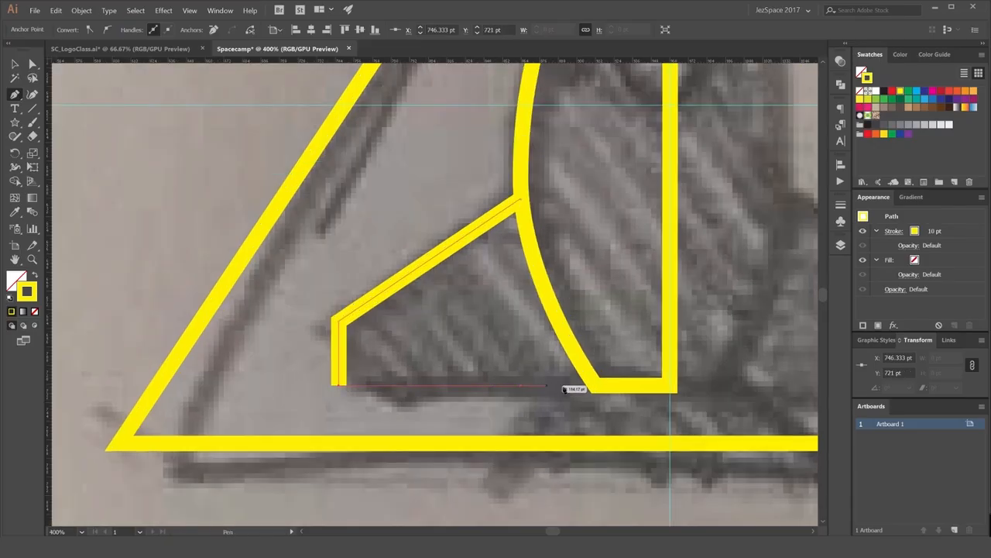
{"action": "left_click", "coordinate": [595, 390], "text": "shift"}
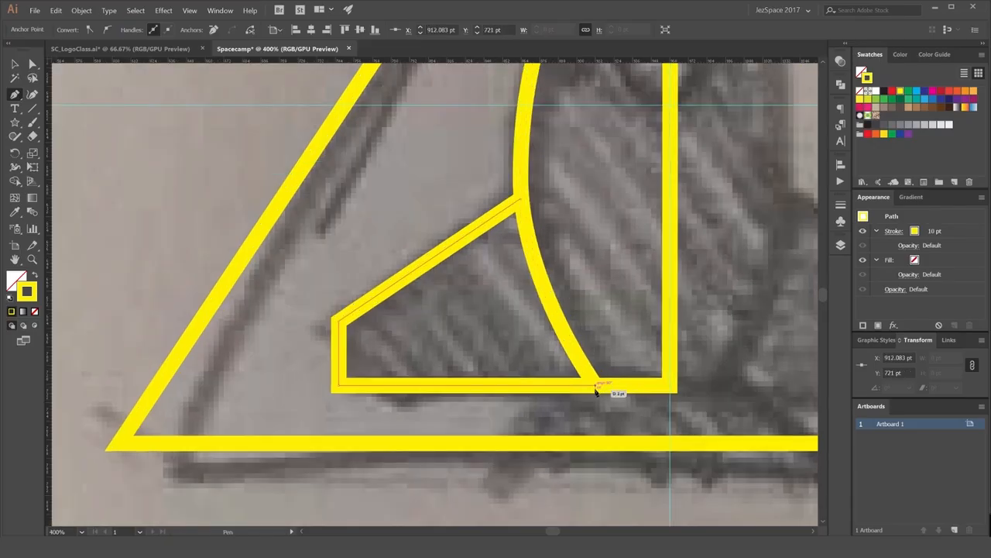
{"action": "left_click", "coordinate": [596, 183]}
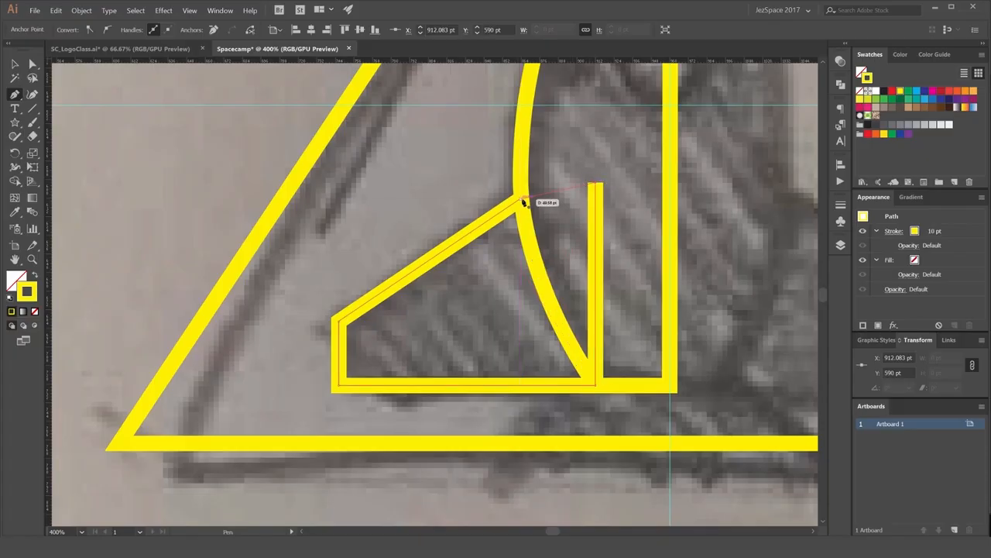
{"action": "left_click", "coordinate": [521, 199]}
{"action": "key", "text": "v"}
{"action": "left_click", "coordinate": [468, 191]}
Try moving the left fin outline away from the hull as one closed shape, and undo the move.
{"action": "scroll", "coordinate": [467, 191], "scroll_direction": "down", "scroll_amount": 2}
{"action": "left_click_drag", "start_coordinate": [479, 206], "coordinate": [430, 211]}
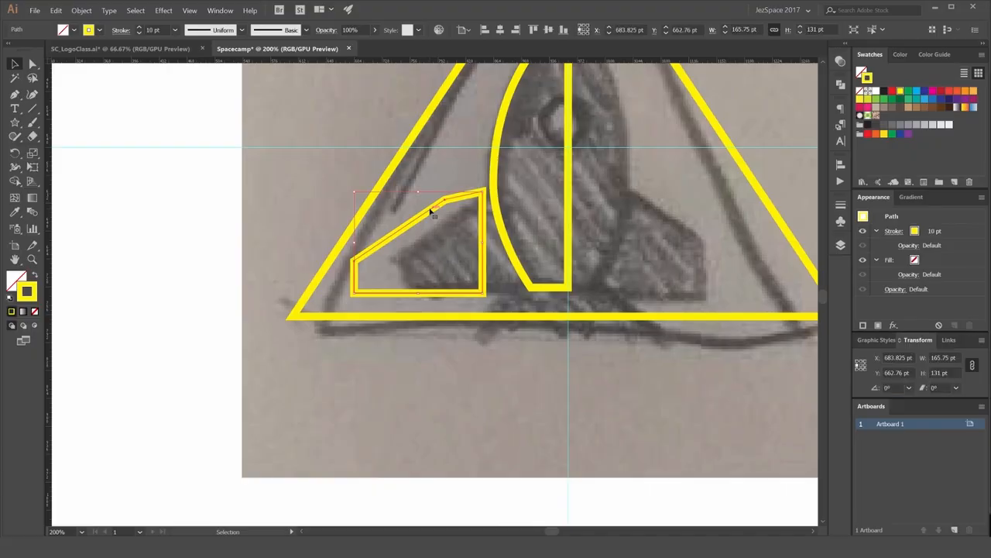
{"action": "key", "text": "ctrl+z"}
{"action": "left_click", "coordinate": [635, 207]}
Check whether Smart Guides are enabled for snapping to points.
{"action": "left_click_drag", "start_coordinate": [635, 166], "coordinate": [560, 248]}
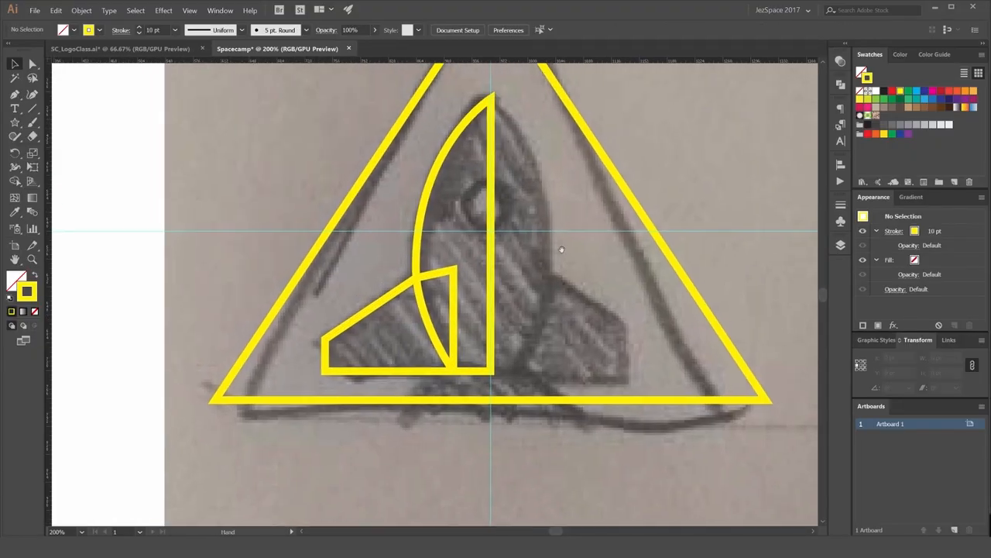
{"action": "left_click", "coordinate": [189, 10]}
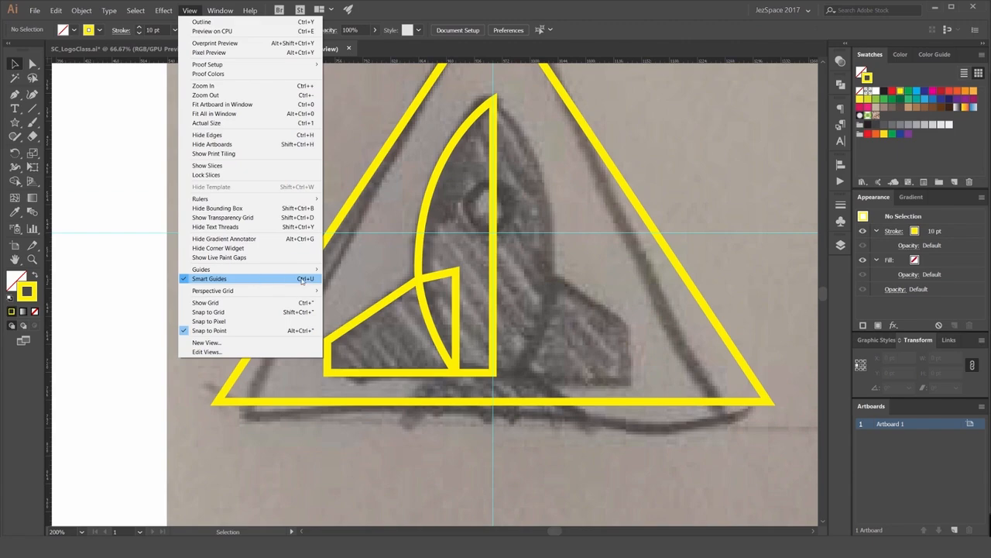
{"action": "left_click", "coordinate": [302, 281]}
Draw a circular window with the Ellipse tool over the sketched porthole, centred on the vertical guide.
{"action": "scroll", "coordinate": [480, 190], "scroll_direction": "up", "scroll_amount": 2}
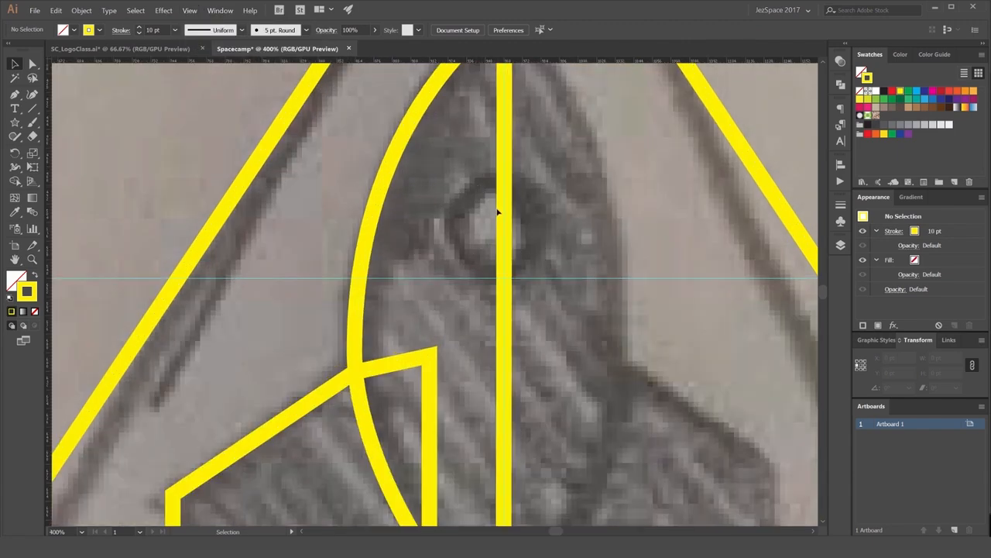
{"action": "key", "text": "l"}
{"action": "left_click_drag", "start_coordinate": [504, 221], "coordinate": [553, 267]}
{"action": "key", "text": "ctrl+z"}
{"action": "left_click_drag", "start_coordinate": [503, 224], "coordinate": [559, 279]}
{"action": "key", "text": "v"}
{"action": "left_click", "coordinate": [628, 237]}
{"action": "scroll", "coordinate": [628, 235], "scroll_direction": "down", "scroll_amount": 3}
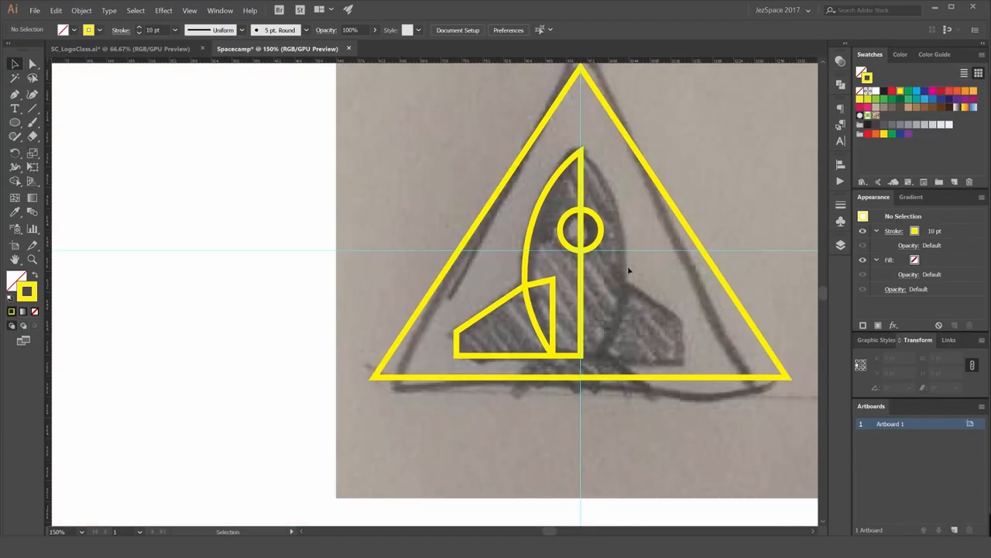
Draw a closed half-exhaust shape from the hull's lower left corner to the triangle's base at about X 857, Y 758 pt and the vertical guide.
{"action": "scroll", "coordinate": [629, 270], "scroll_direction": "down", "scroll_amount": 2}
{"action": "scroll", "coordinate": [594, 295], "scroll_direction": "up", "scroll_amount": 2}
{"action": "scroll", "coordinate": [512, 268], "scroll_direction": "down", "scroll_amount": 1}
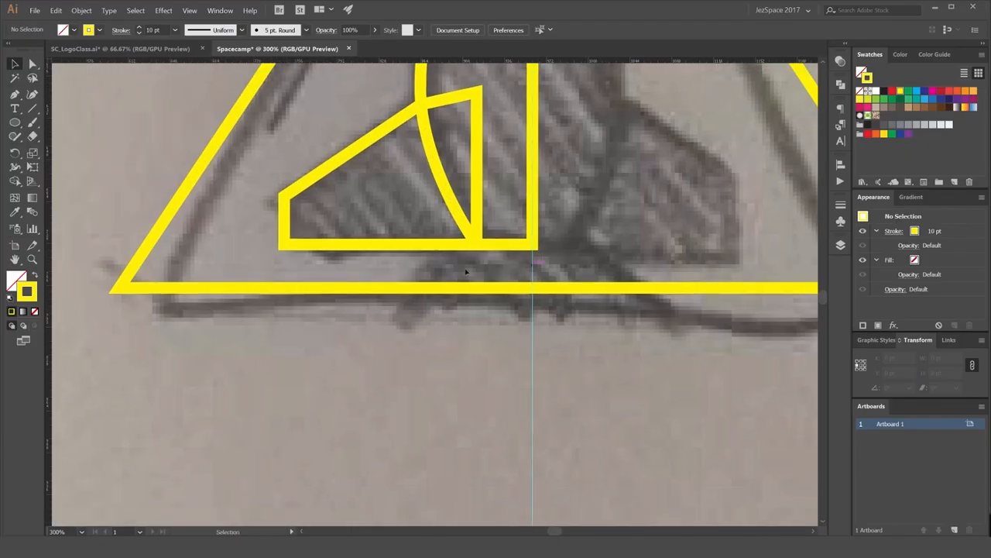
{"action": "key", "text": "p"}
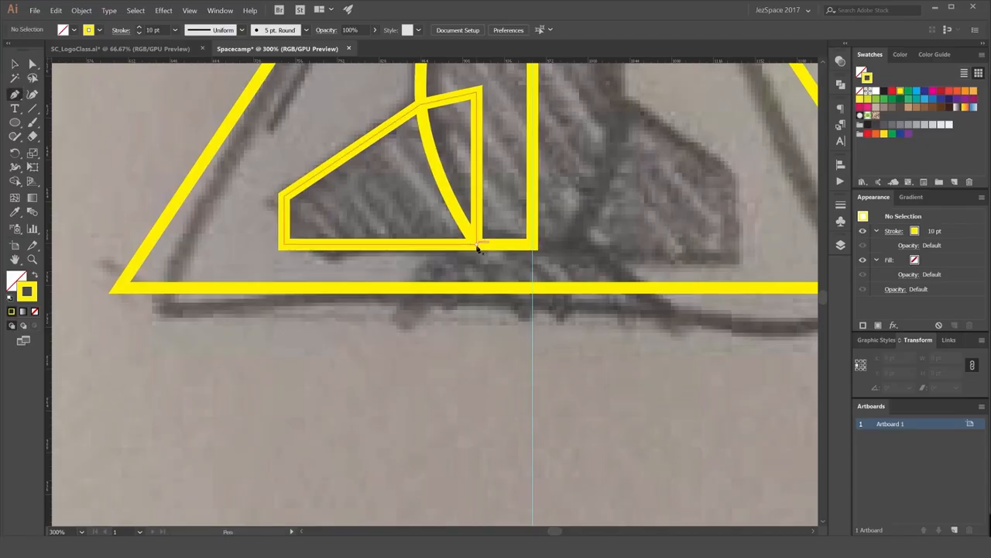
{"action": "left_click", "coordinate": [476, 246]}
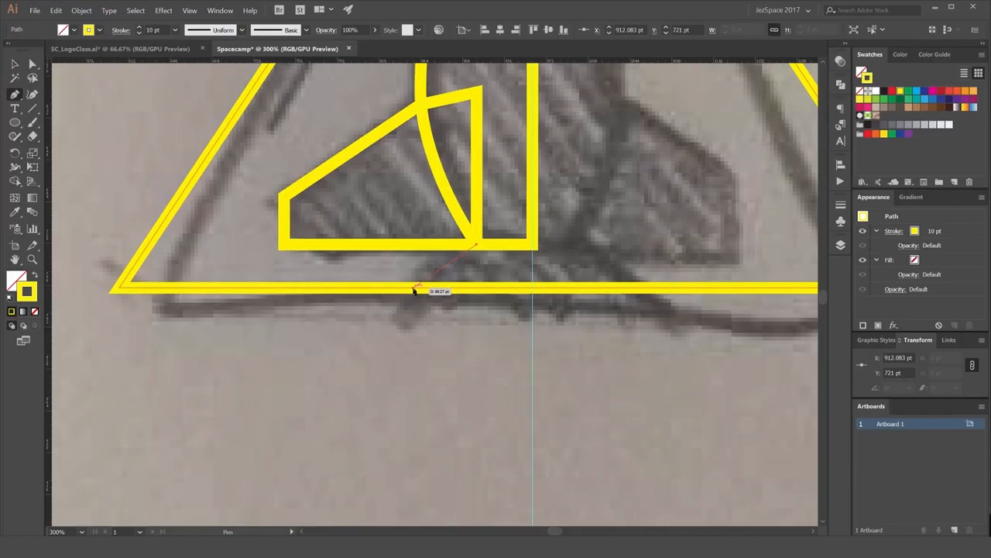
{"action": "left_click", "coordinate": [414, 290]}
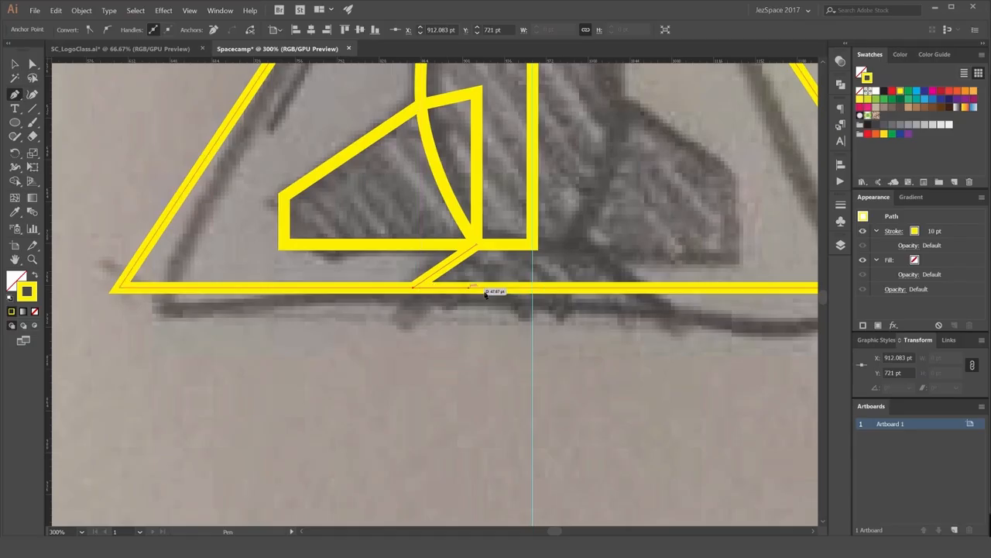
{"action": "left_click", "coordinate": [532, 288]}
{"action": "left_click", "coordinate": [532, 245]}
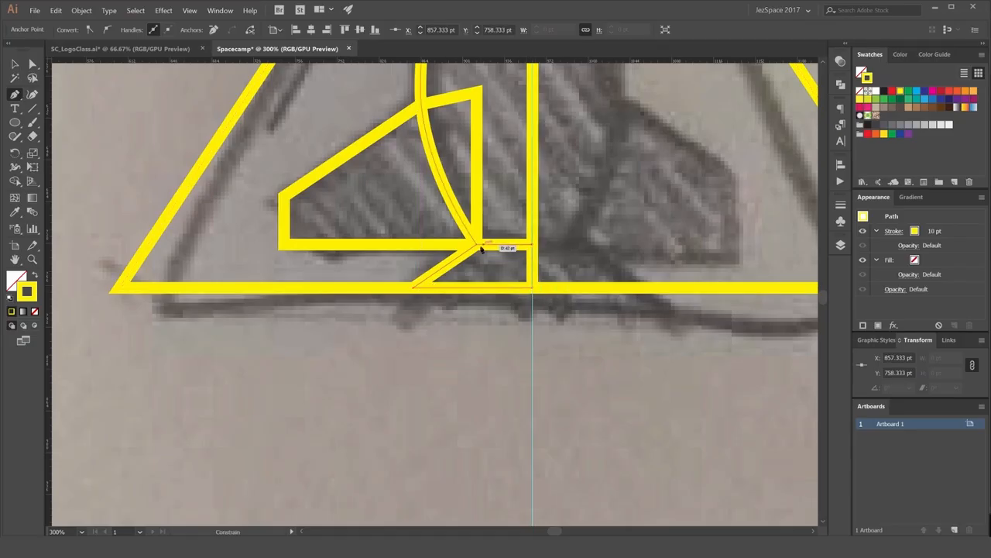
{"action": "left_click", "coordinate": [477, 244]}
{"action": "key", "text": "v"}
{"action": "key", "text": "ctrl+shift+a"}
Try moving the half-exhaust shape off the vertical guide, and undo the move.
{"action": "left_click_drag", "start_coordinate": [531, 261], "coordinate": [644, 258]}
{"action": "key", "text": "ctrl+z"}
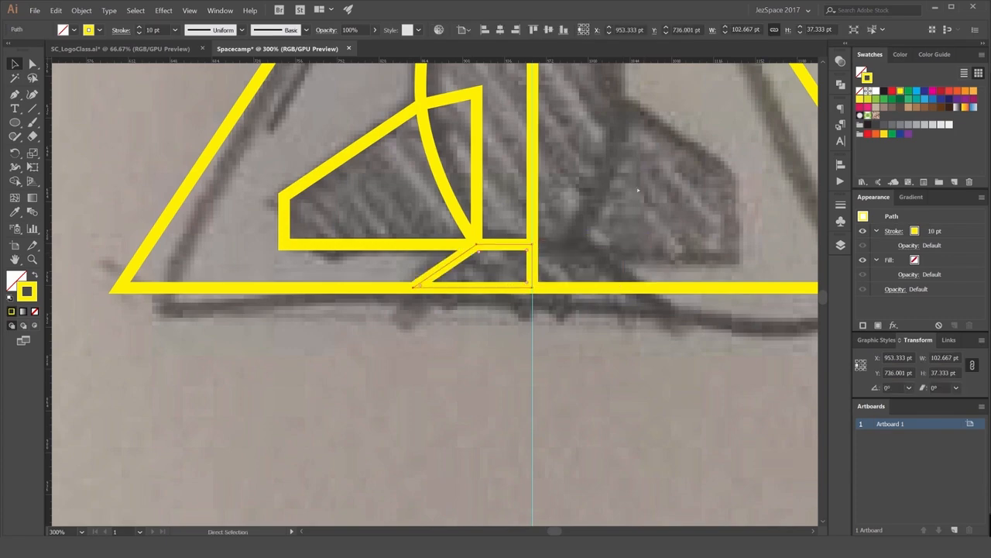
{"action": "key", "text": "ctrl+shift+a"}
Select the half hull, the left fin and the half-exhaust outlines together.
{"action": "scroll", "coordinate": [637, 190], "scroll_direction": "down", "scroll_amount": 4}
{"action": "scroll", "coordinate": [633, 203], "scroll_direction": "up", "scroll_amount": 4}
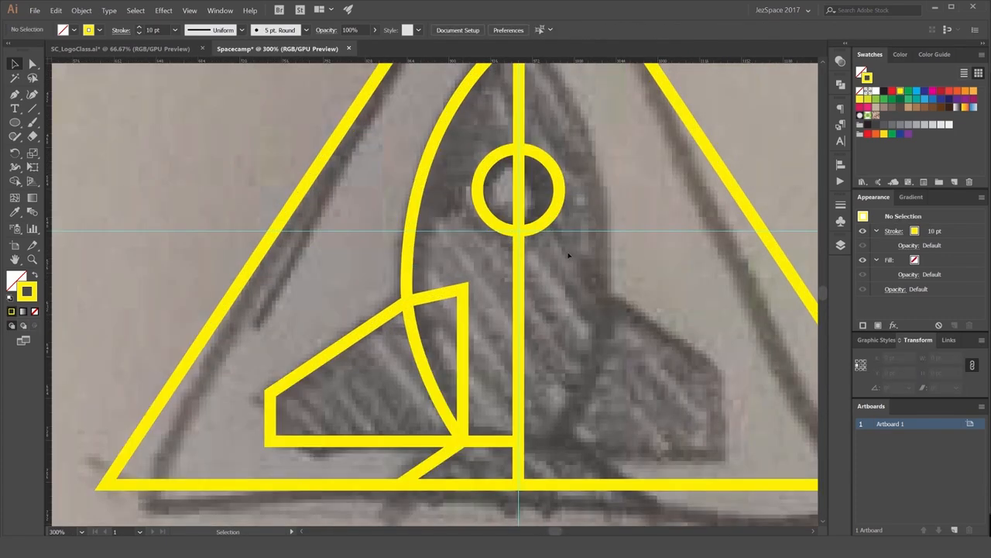
{"action": "left_click_drag", "start_coordinate": [431, 231], "coordinate": [415, 243]}
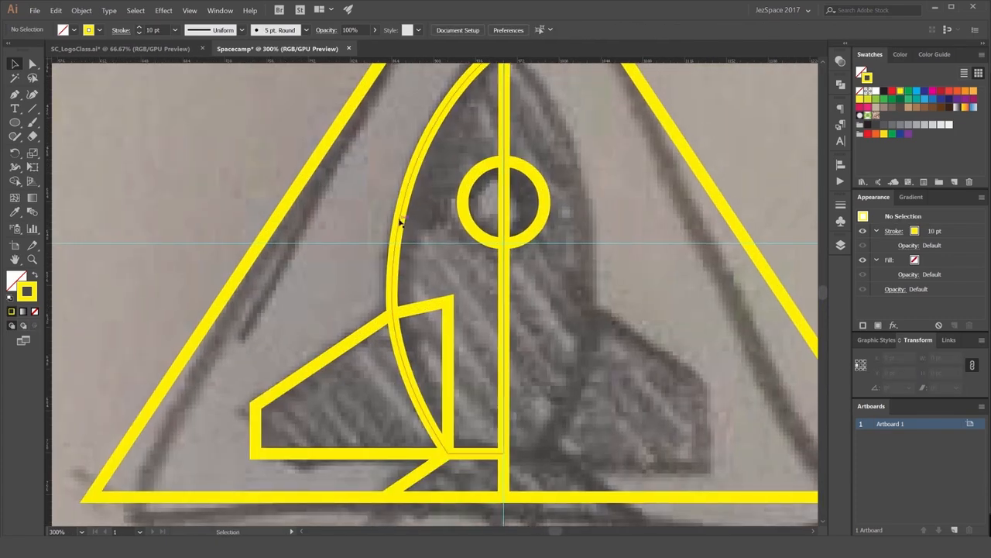
{"action": "left_click", "coordinate": [401, 222]}
{"action": "left_click", "coordinate": [366, 331], "text": "shift"}
{"action": "left_click", "coordinate": [421, 473], "text": "shift"}
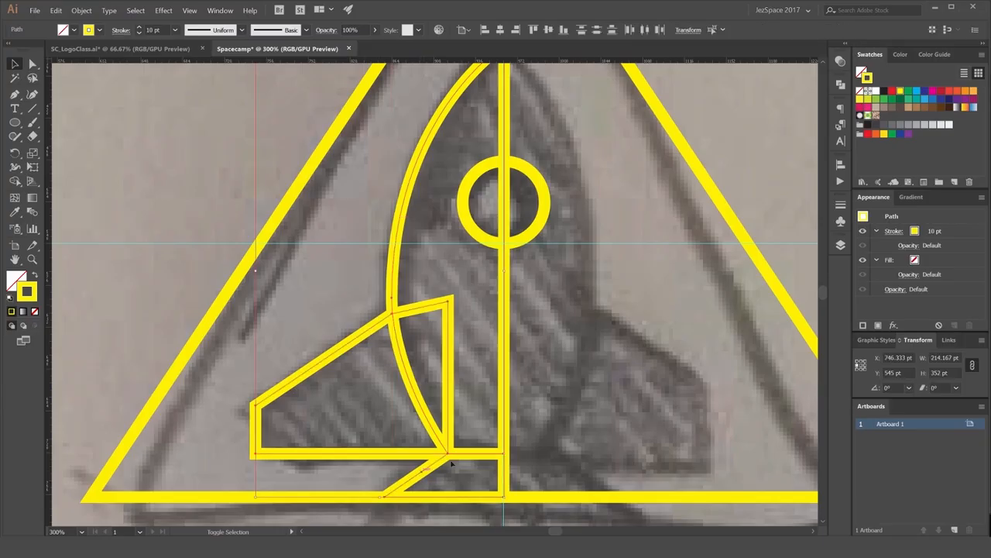
{"action": "scroll", "coordinate": [546, 336], "scroll_direction": "down", "scroll_amount": 1}
{"action": "left_click_drag", "start_coordinate": [547, 333], "coordinate": [516, 348]}
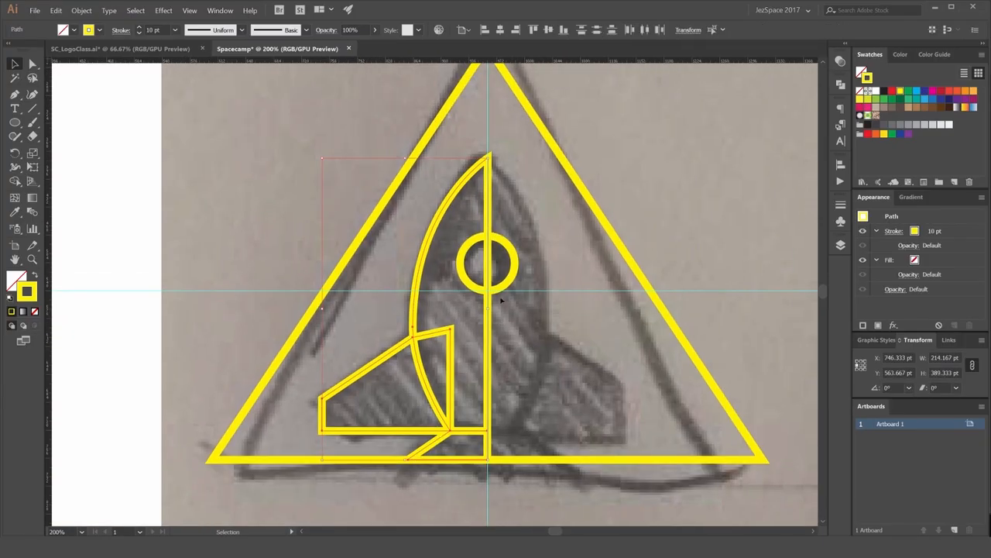
Reflect a copy of the selected half-rocket shapes across a vertical axis through the nose tip.
{"action": "key", "text": "o"}
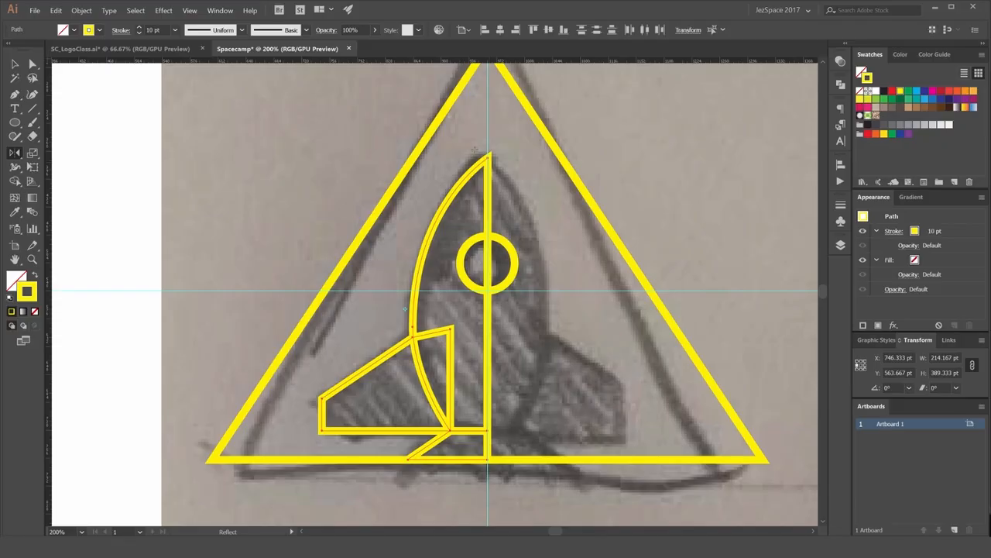
{"action": "scroll", "coordinate": [490, 156], "scroll_direction": "up", "scroll_amount": 1}
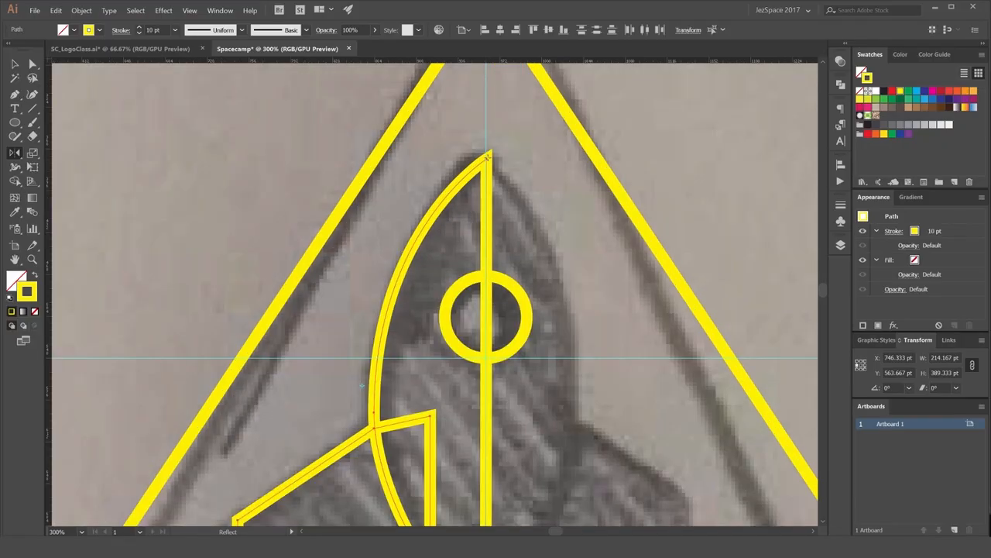
{"action": "scroll", "coordinate": [490, 158], "scroll_direction": "up", "scroll_amount": 1}
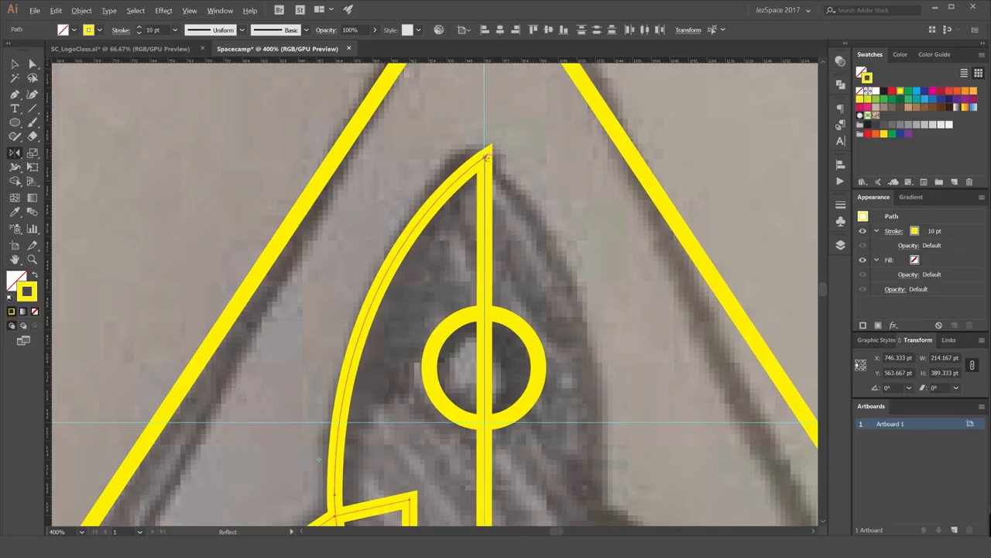
{"action": "key", "text": "Return"}
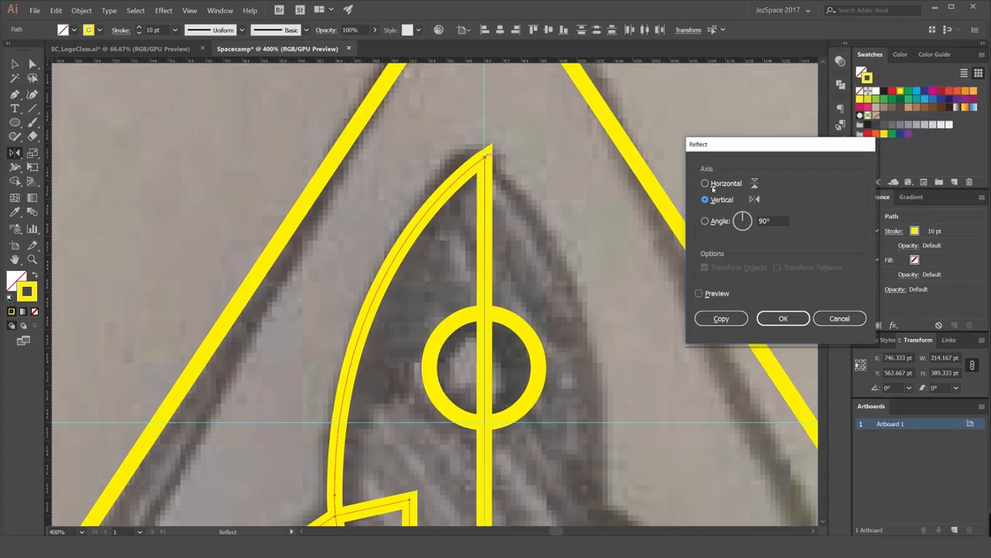
{"action": "left_click_drag", "start_coordinate": [709, 144], "coordinate": [608, 128]}
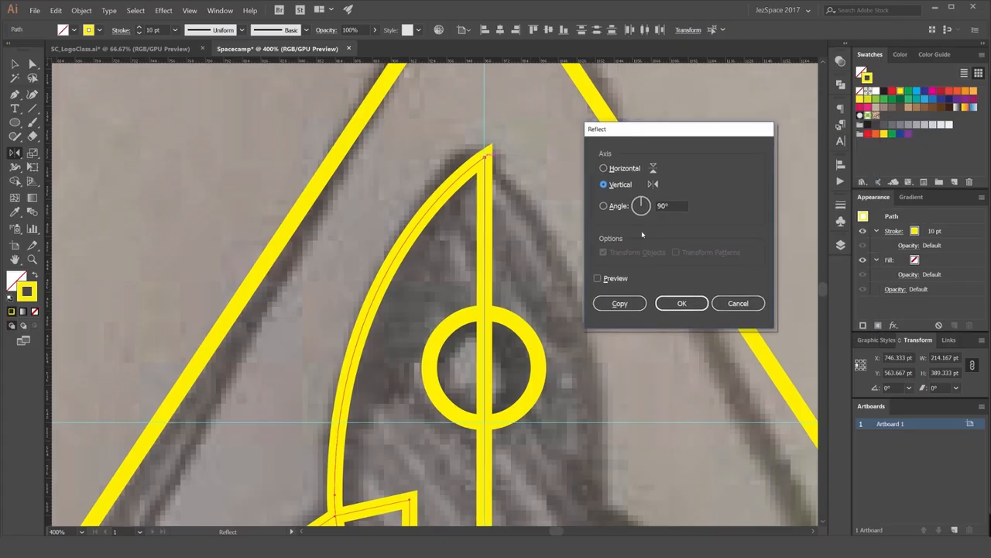
{"action": "left_click", "coordinate": [599, 279]}
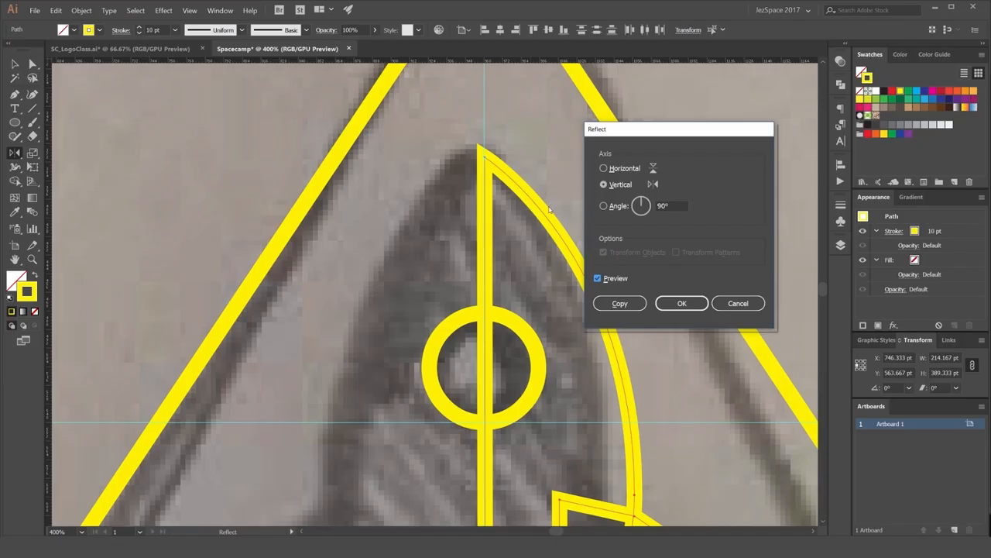
{"action": "left_click", "coordinate": [621, 303]}
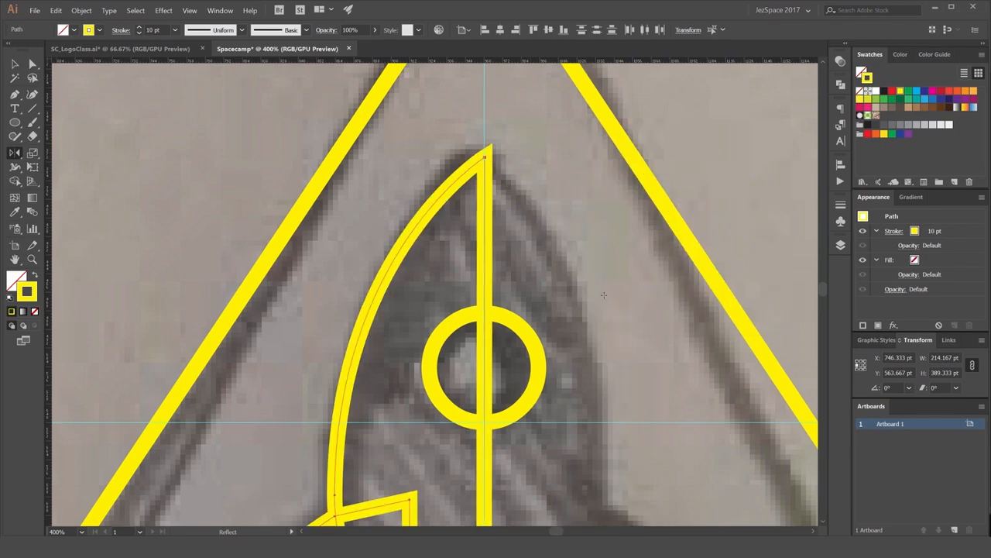
{"action": "key", "text": "v"}
{"action": "left_click", "coordinate": [586, 217]}
{"action": "key", "text": "ctrl+1"}
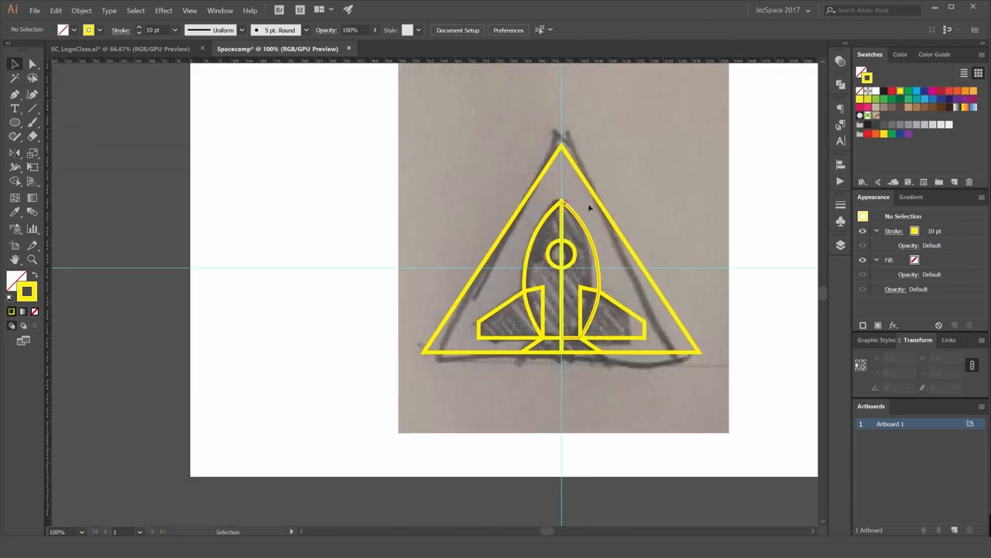
{"action": "key", "text": "ctrl+plus"}
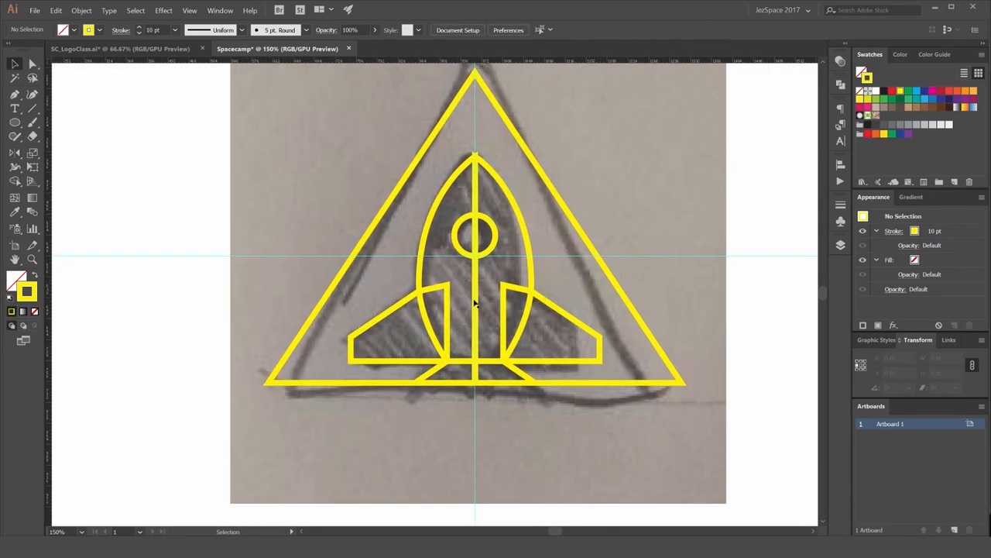
Select the left and right hull halves and apply Pathfinder's Unite to them.
{"action": "left_click_drag", "start_coordinate": [506, 151], "coordinate": [549, 159]}
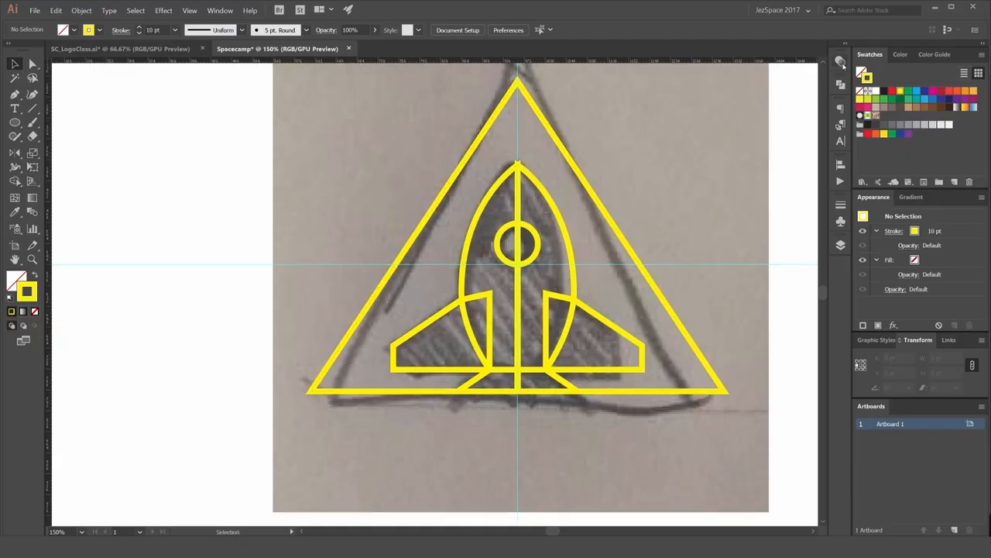
{"action": "left_click", "coordinate": [842, 63]}
{"action": "left_click", "coordinate": [843, 62]}
{"action": "left_click", "coordinate": [842, 83]}
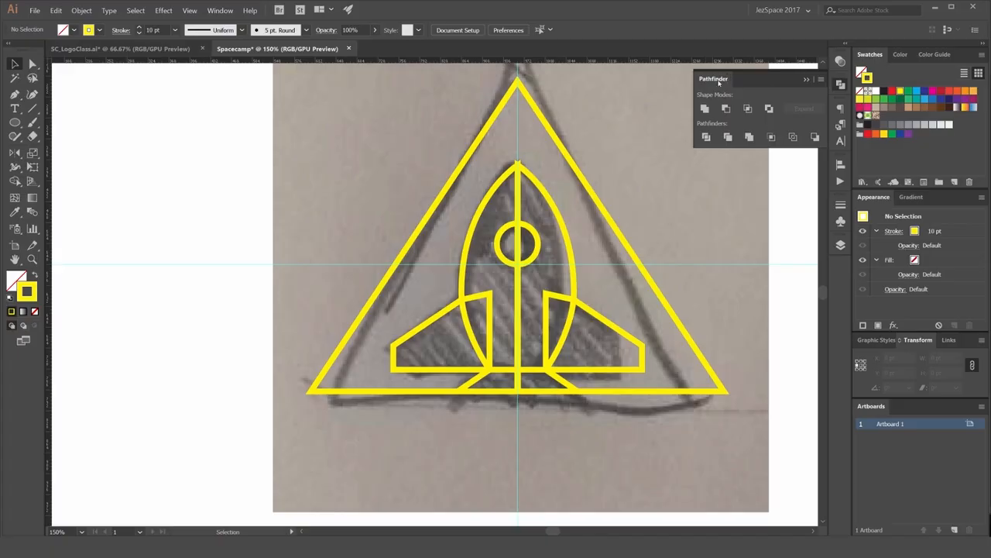
{"action": "left_click", "coordinate": [219, 10]}
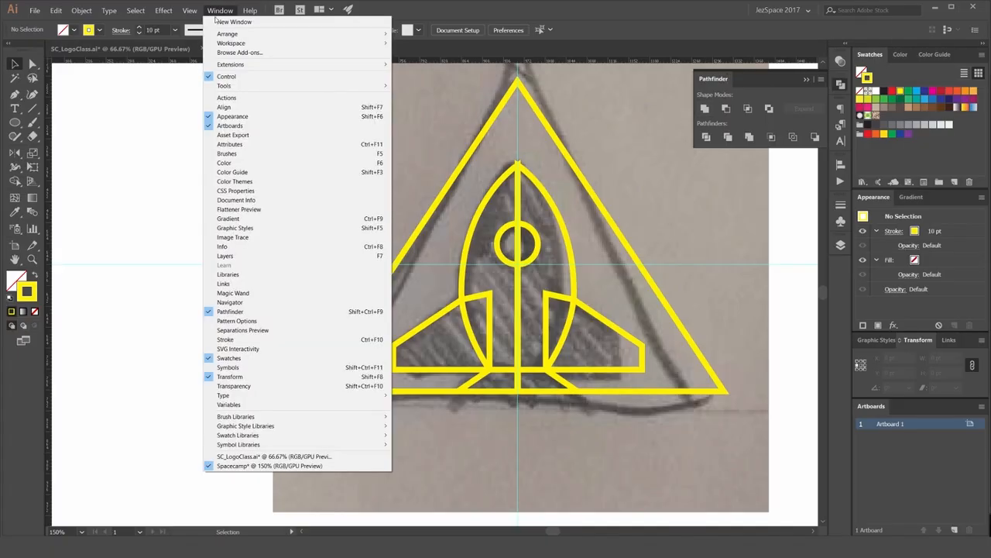
{"action": "left_click", "coordinate": [577, 157]}
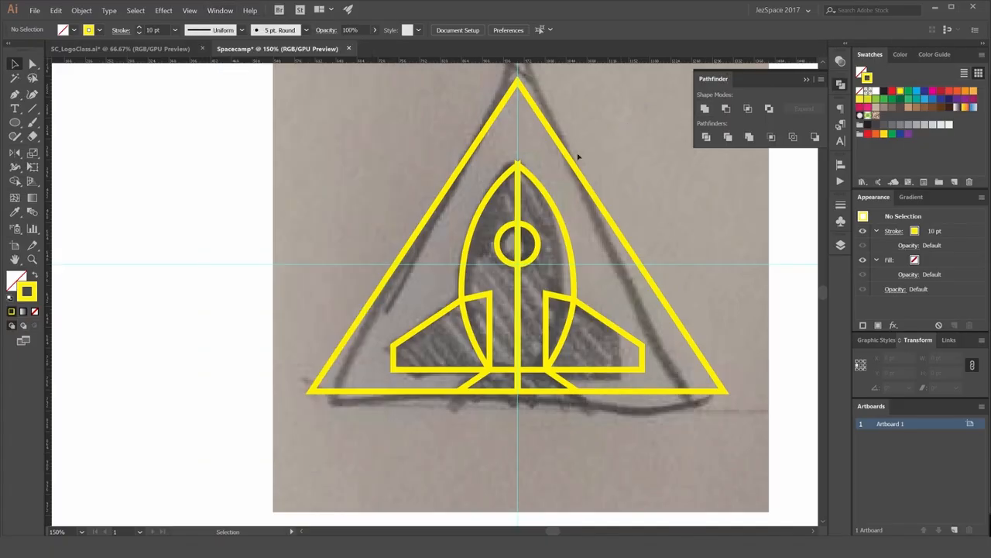
{"action": "left_click", "coordinate": [536, 181]}
{"action": "left_click", "coordinate": [502, 192], "text": "shift"}
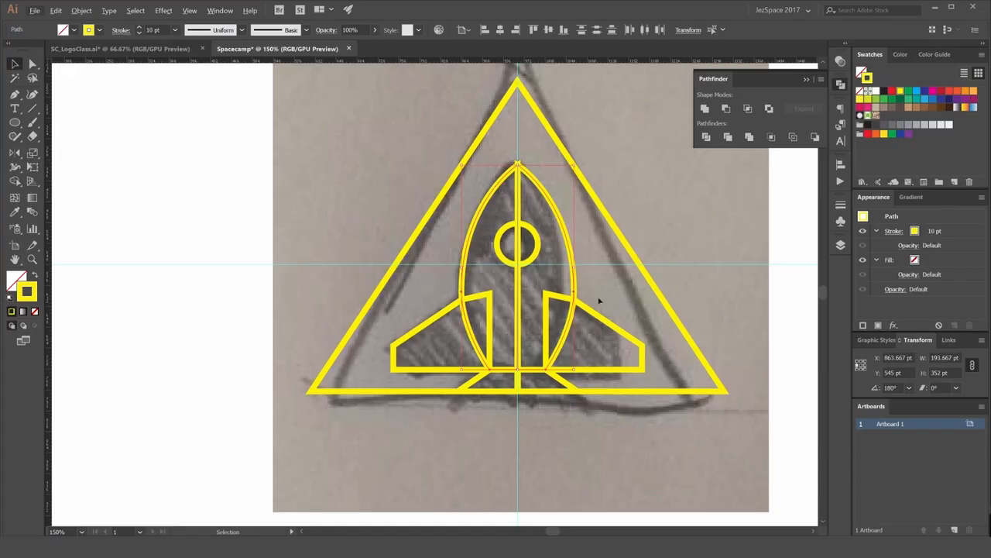
{"action": "left_click", "coordinate": [705, 109]}
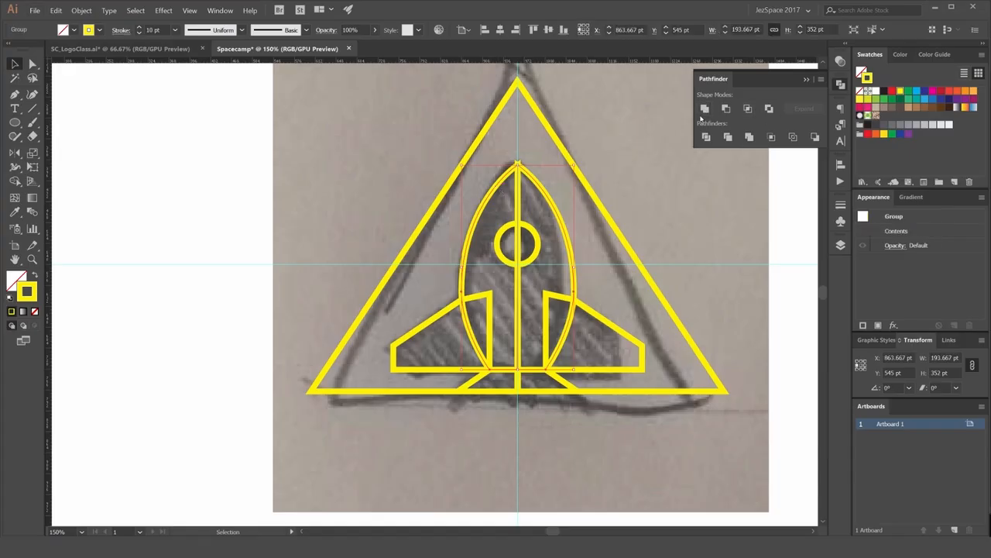
Try moving the hull sideways to test how its halves are joined, undo the move, and inspect the nose tip.
{"action": "left_click", "coordinate": [559, 159]}
{"action": "left_click_drag", "start_coordinate": [544, 184], "coordinate": [571, 185]}
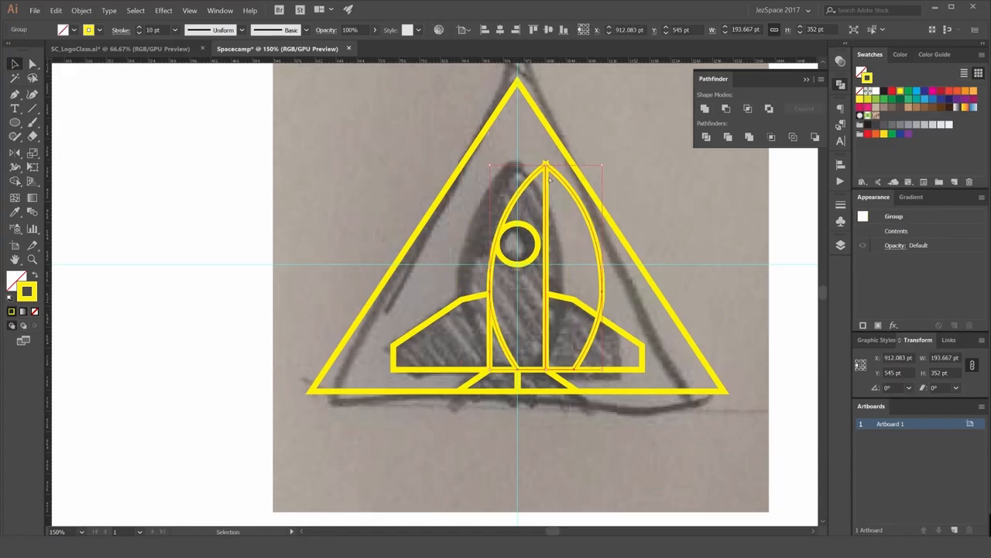
{"action": "key", "text": "ctrl+z"}
{"action": "scroll", "coordinate": [519, 152], "scroll_direction": "up", "scroll_amount": 2}
{"action": "scroll", "coordinate": [517, 172], "scroll_direction": "up", "scroll_amount": 1}
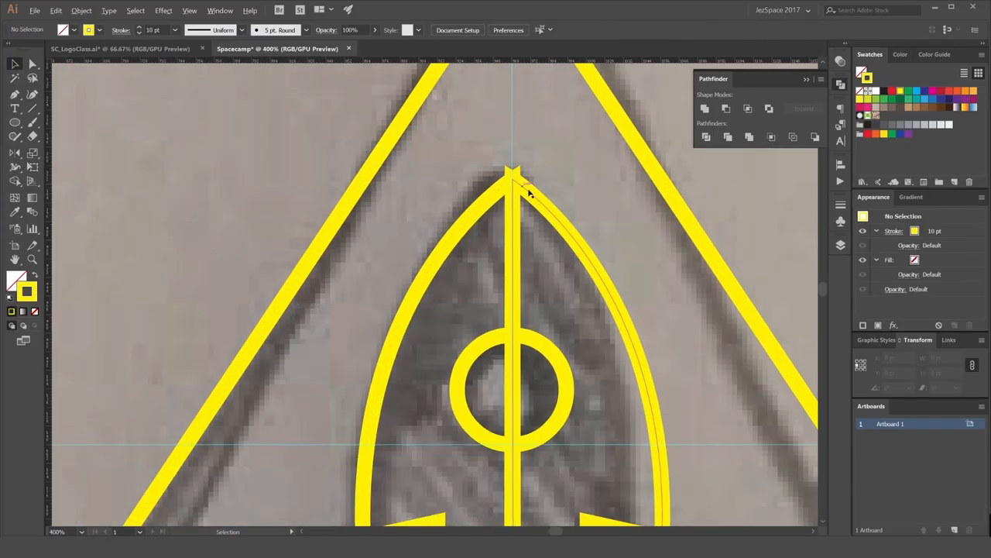
Select the united hull, both fins and both exhaust halves, and merge them with Pathfinder's Unite.
{"action": "scroll", "coordinate": [513, 176], "scroll_direction": "up", "scroll_amount": 2}
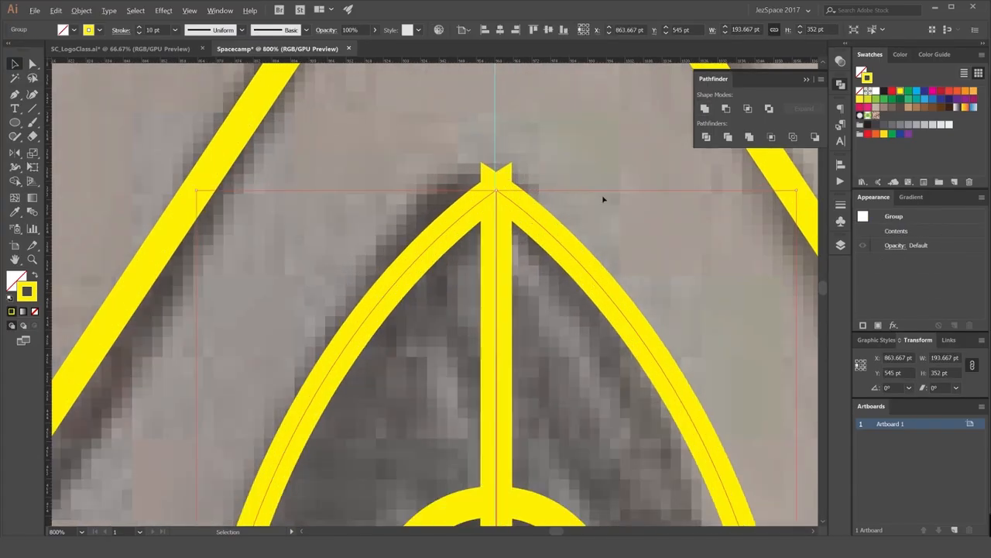
{"action": "scroll", "coordinate": [604, 199], "scroll_direction": "down", "scroll_amount": 4}
{"action": "left_click", "coordinate": [507, 306], "text": "shift"}
{"action": "left_click", "coordinate": [637, 318], "text": "shift"}
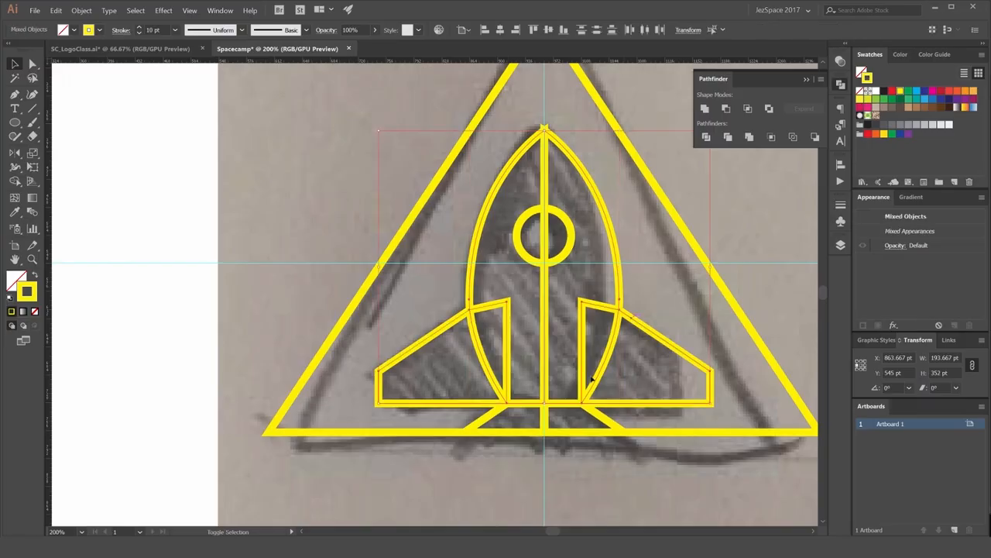
{"action": "left_click", "coordinate": [543, 411], "text": "shift"}
{"action": "left_click", "coordinate": [596, 414], "text": "shift"}
{"action": "left_click", "coordinate": [704, 109]}
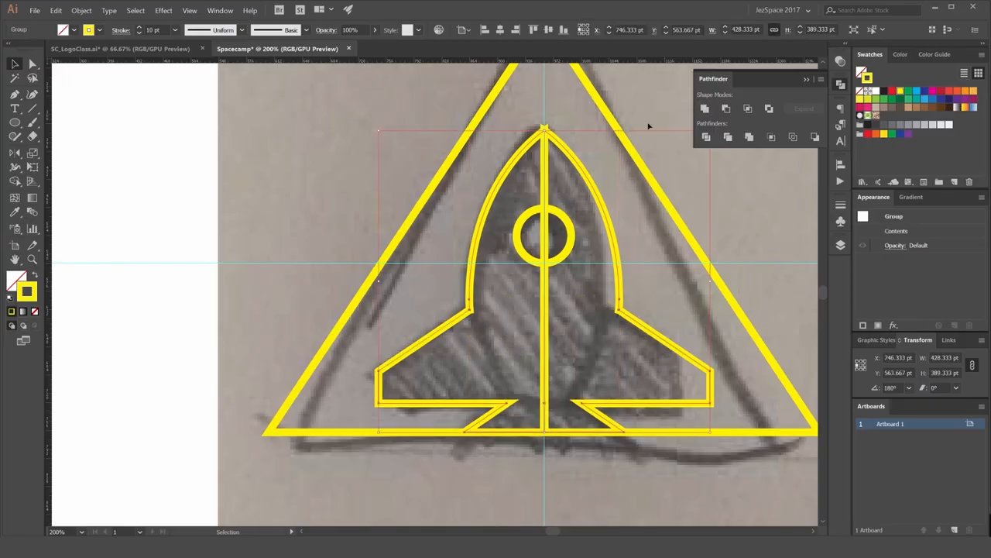
Try moving part of the united rocket outline sideways near the nose, and undo the move.
{"action": "left_click", "coordinate": [647, 112]}
{"action": "scroll", "coordinate": [545, 137], "scroll_direction": "up", "scroll_amount": 1}
{"action": "left_click_drag", "start_coordinate": [557, 139], "coordinate": [578, 140]}
{"action": "key", "text": "ctrl+z"}
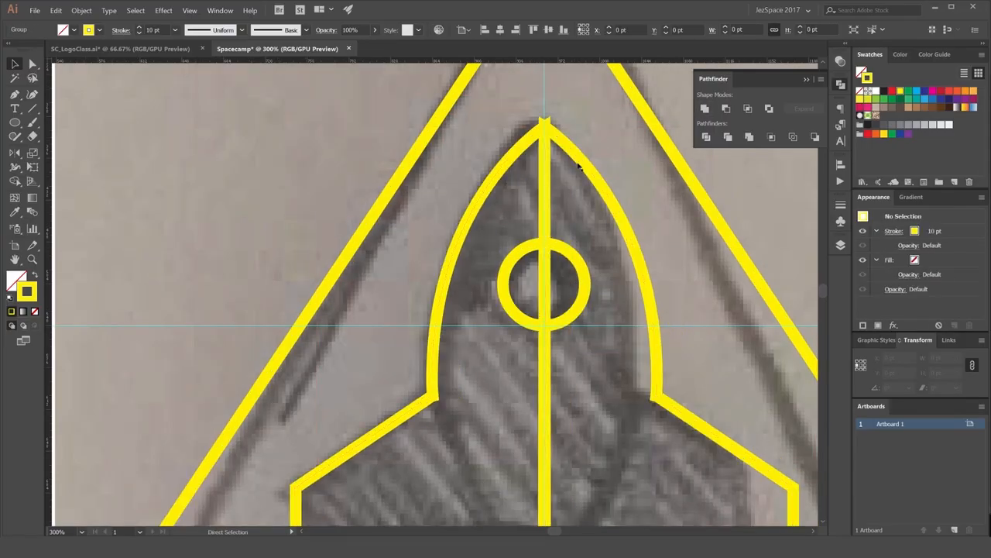
Directly select the vertical centre line inside the rocket's hull and delete it.
{"action": "key", "text": "a"}
{"action": "left_click", "coordinate": [547, 176]}
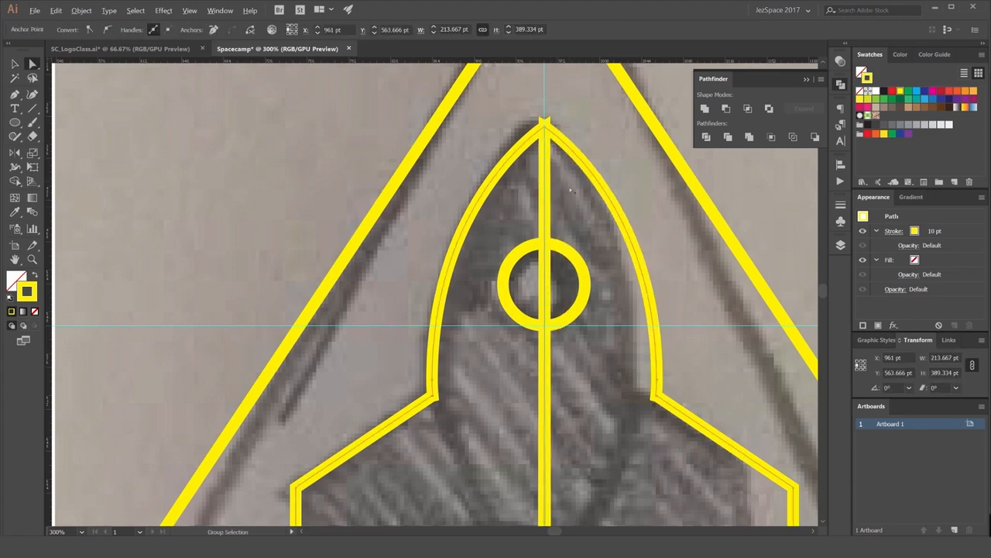
{"action": "scroll", "coordinate": [566, 193], "scroll_direction": "down", "scroll_amount": 2}
{"action": "scroll", "coordinate": [566, 192], "scroll_direction": "up", "scroll_amount": 1}
{"action": "scroll", "coordinate": [572, 229], "scroll_direction": "down", "scroll_amount": 1}
{"action": "key", "text": "v"}
{"action": "left_click", "coordinate": [616, 221]}
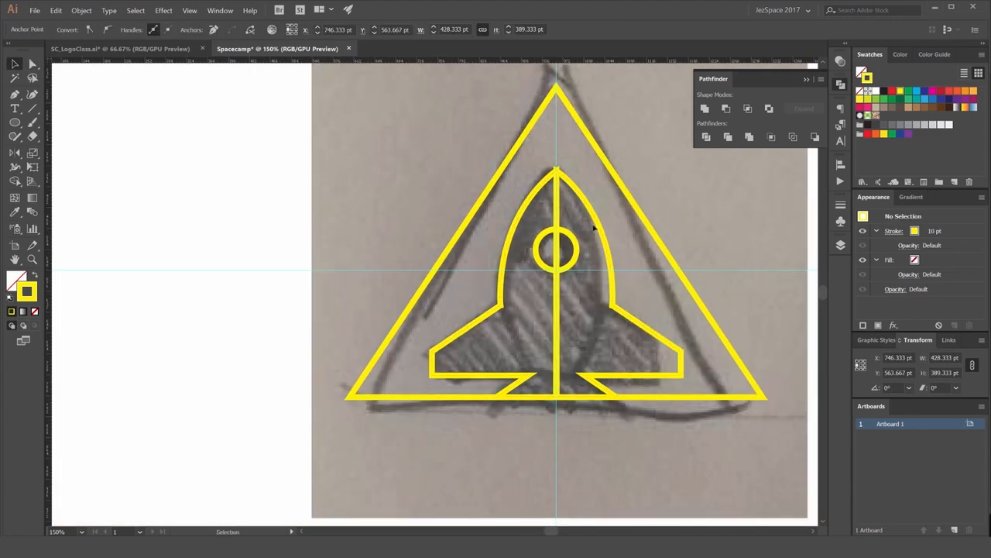
{"action": "left_click", "coordinate": [616, 220]}
{"action": "scroll", "coordinate": [566, 216], "scroll_direction": "up", "scroll_amount": 2}
{"action": "key", "text": "a"}
{"action": "left_click_drag", "start_coordinate": [567, 203], "coordinate": [514, 212]}
{"action": "key", "text": "Delete"}
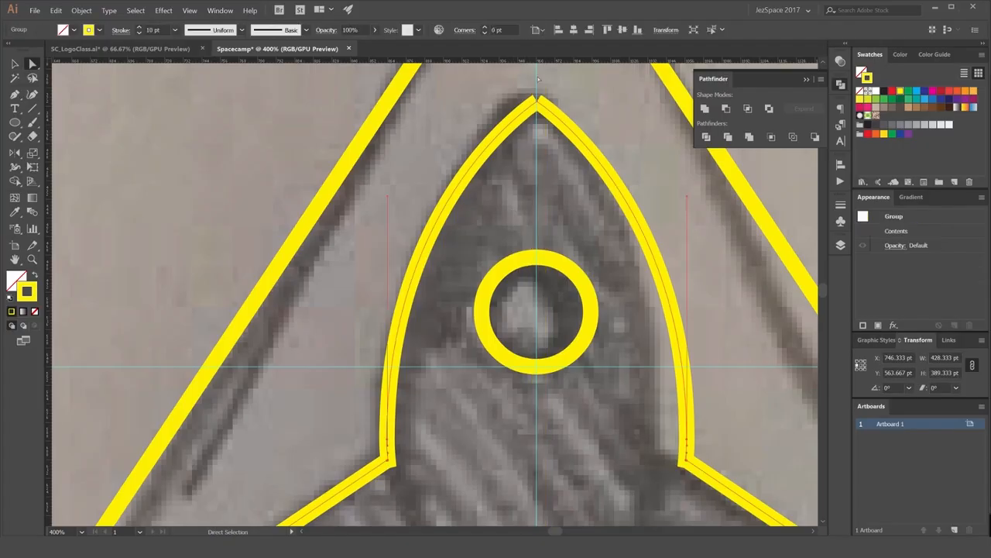
Move the anchors at the rocket's nose tip onto the vertical centre guide.
{"action": "scroll", "coordinate": [538, 78], "scroll_direction": "up", "scroll_amount": 4}
{"action": "left_click", "coordinate": [536, 98]}
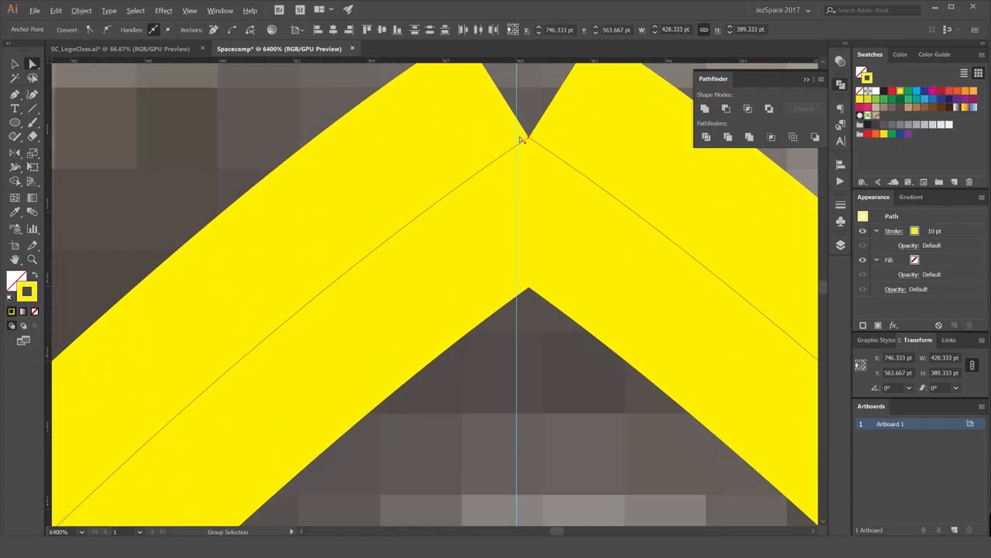
{"action": "scroll", "coordinate": [521, 140], "scroll_direction": "up", "scroll_amount": 1}
{"action": "left_click_drag", "start_coordinate": [523, 149], "coordinate": [490, 160]}
{"action": "scroll", "coordinate": [490, 160], "scroll_direction": "down", "scroll_amount": 5}
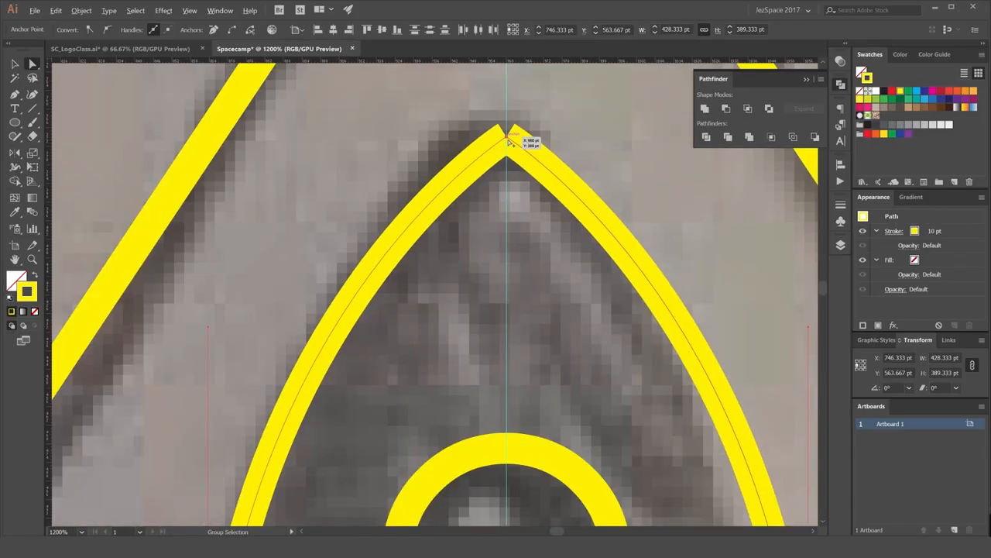
Join the two open endpoints at the rocket's nose tip into one continuous corner.
{"action": "scroll", "coordinate": [508, 132], "scroll_direction": "up", "scroll_amount": 3}
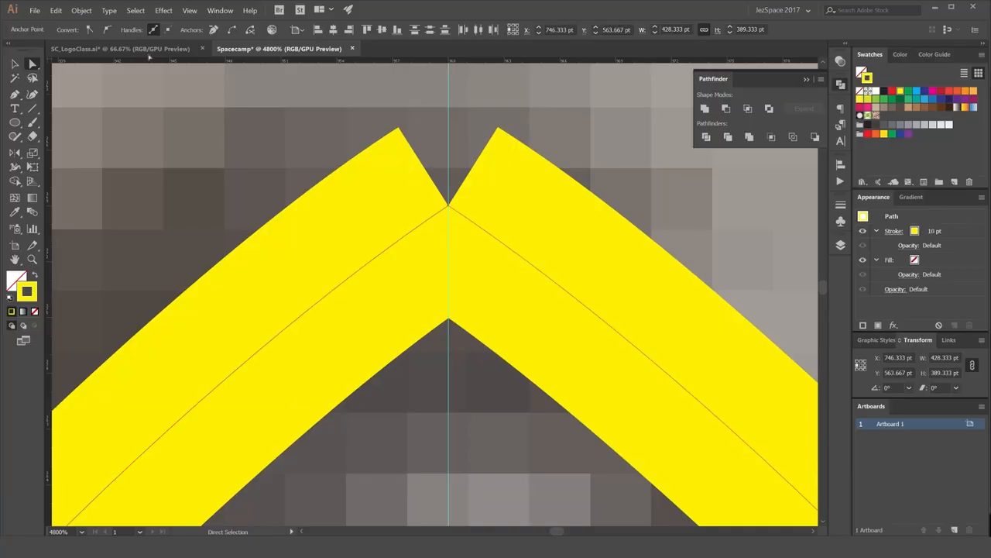
{"action": "left_click", "coordinate": [85, 11]}
{"action": "mouse_move", "coordinate": [101, 203]}
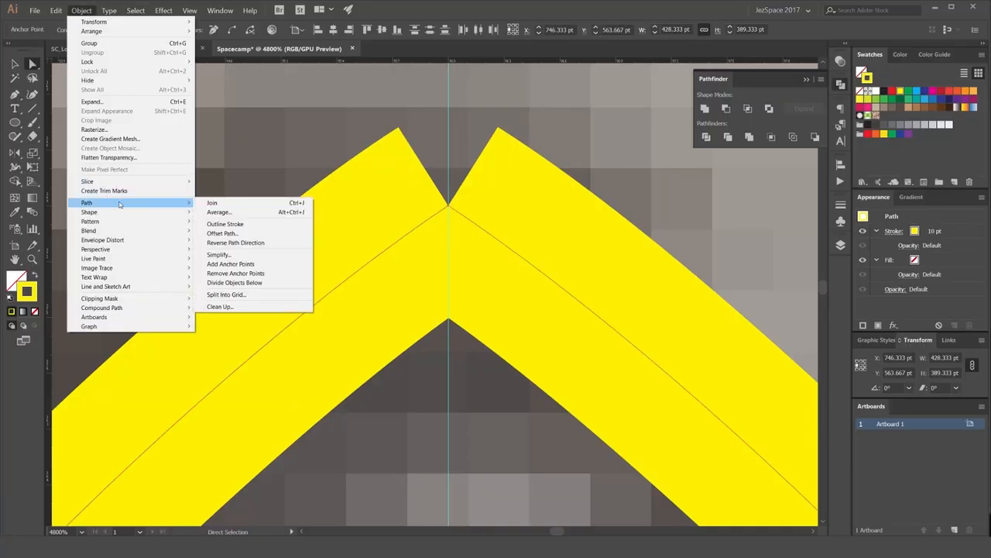
{"action": "left_click", "coordinate": [223, 203]}
Try moving the nose-tip anchor to test that the two sides are joined, and undo the moves.
{"action": "left_click", "coordinate": [521, 116]}
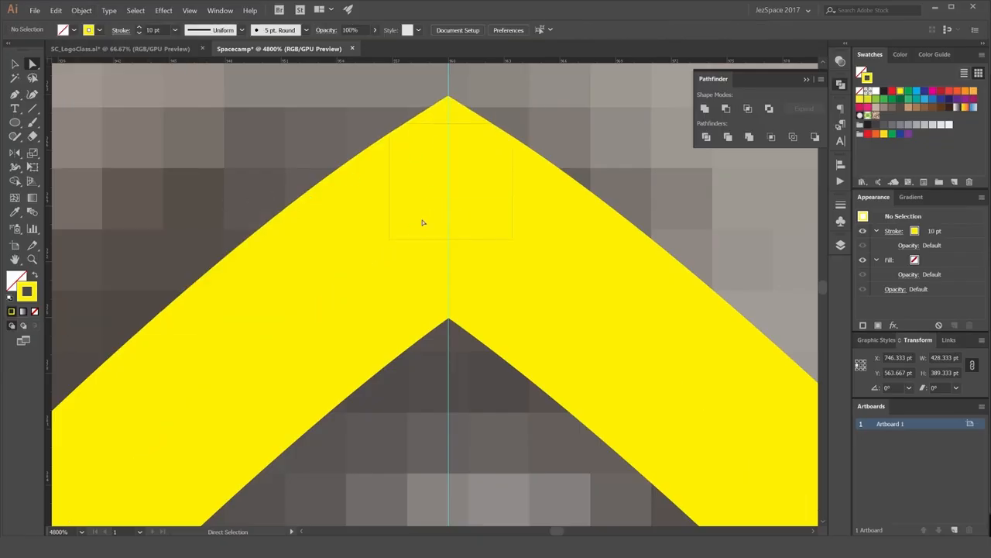
{"action": "left_click_drag", "start_coordinate": [448, 205], "coordinate": [537, 202]}
{"action": "key", "text": "ctrl+z"}
{"action": "left_click", "coordinate": [563, 153]}
{"action": "key", "text": "ctrl+z"}
{"action": "left_click", "coordinate": [543, 137]}
Select the top anchors of the short vertical stub inside the exhaust and delete the stub.
{"action": "key", "text": "ctrl+1"}
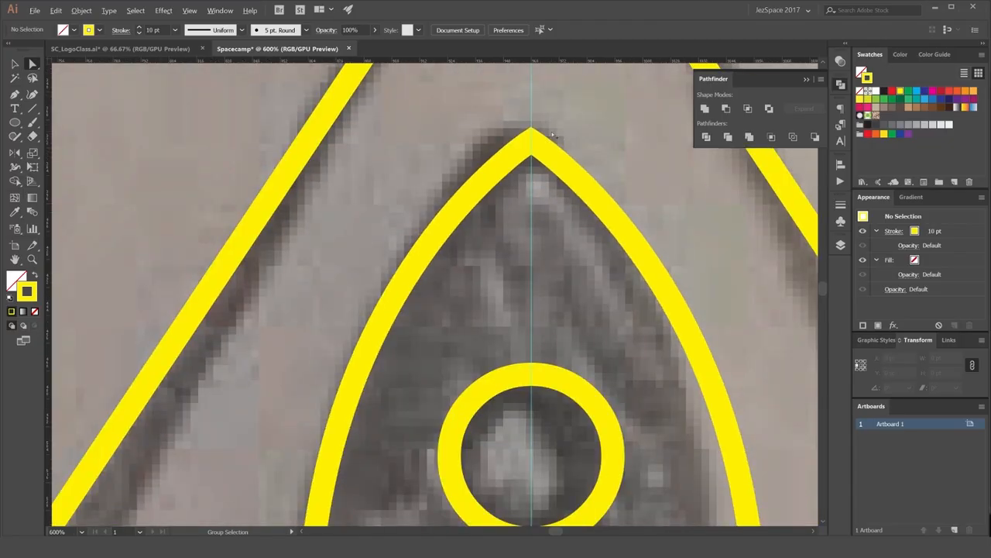
{"action": "scroll", "coordinate": [516, 267], "scroll_direction": "up", "scroll_amount": 3}
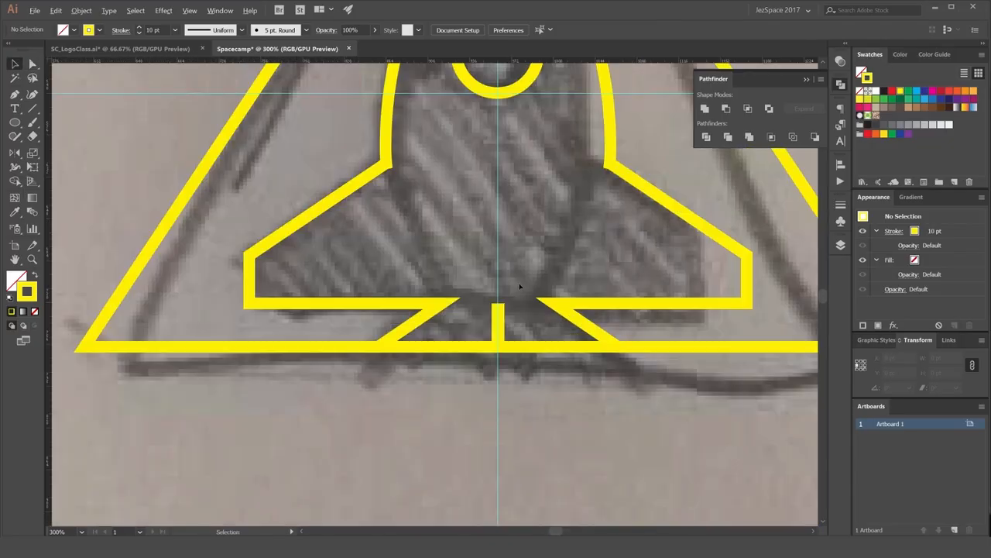
{"action": "key", "text": "a"}
{"action": "left_click", "coordinate": [499, 310]}
{"action": "left_click", "coordinate": [498, 303]}
{"action": "scroll", "coordinate": [495, 305], "scroll_direction": "up", "scroll_amount": 3}
{"action": "left_click", "coordinate": [528, 300]}
{"action": "scroll", "coordinate": [512, 303], "scroll_direction": "up", "scroll_amount": 2}
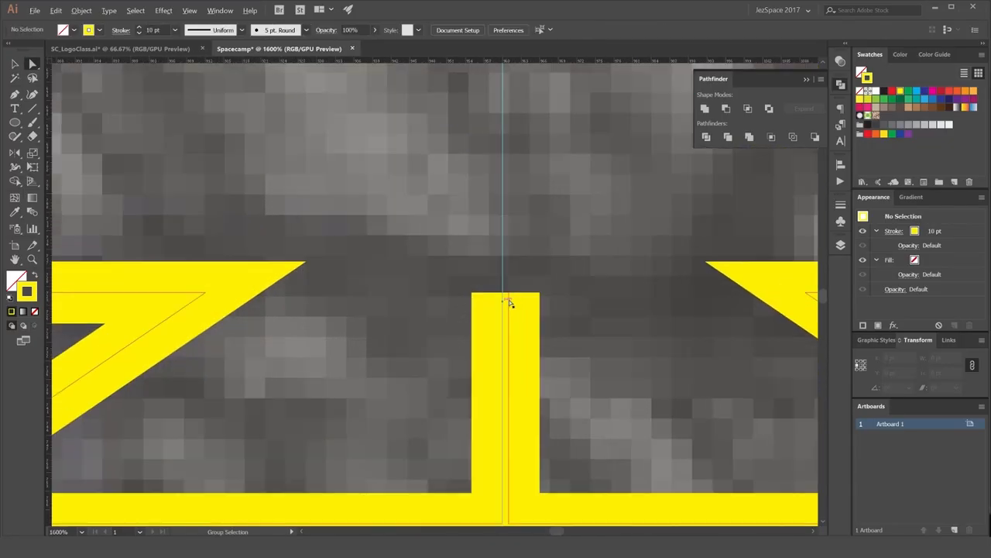
{"action": "left_click", "coordinate": [508, 318]}
{"action": "left_click_drag", "start_coordinate": [508, 319], "coordinate": [516, 229]}
{"action": "left_click", "coordinate": [519, 210]}
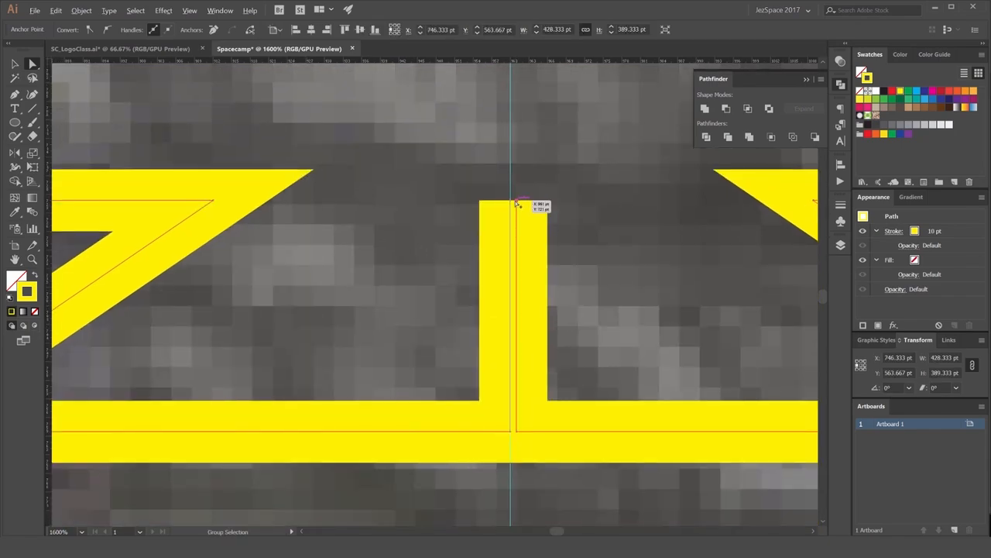
{"action": "scroll", "coordinate": [518, 201], "scroll_direction": "up", "scroll_amount": 1}
{"action": "key", "text": "Delete"}
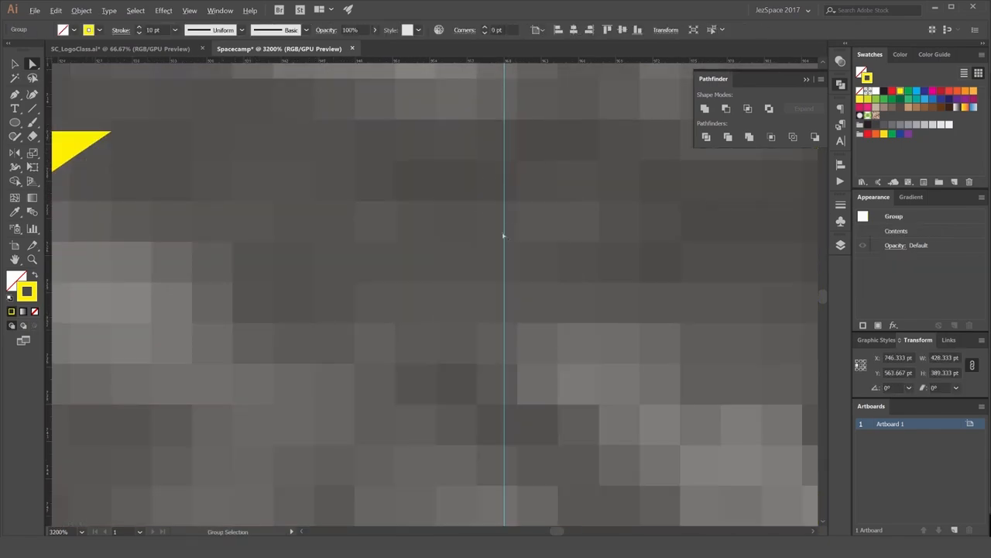
{"action": "scroll", "coordinate": [503, 235], "scroll_direction": "down", "scroll_amount": 4}
{"action": "left_click", "coordinate": [509, 321]}
Try to join the two centre endpoints of the exhaust's base line, and undo the stray segment move.
{"action": "scroll", "coordinate": [501, 365], "scroll_direction": "up", "scroll_amount": 3}
{"action": "scroll", "coordinate": [518, 348], "scroll_direction": "down", "scroll_amount": 4}
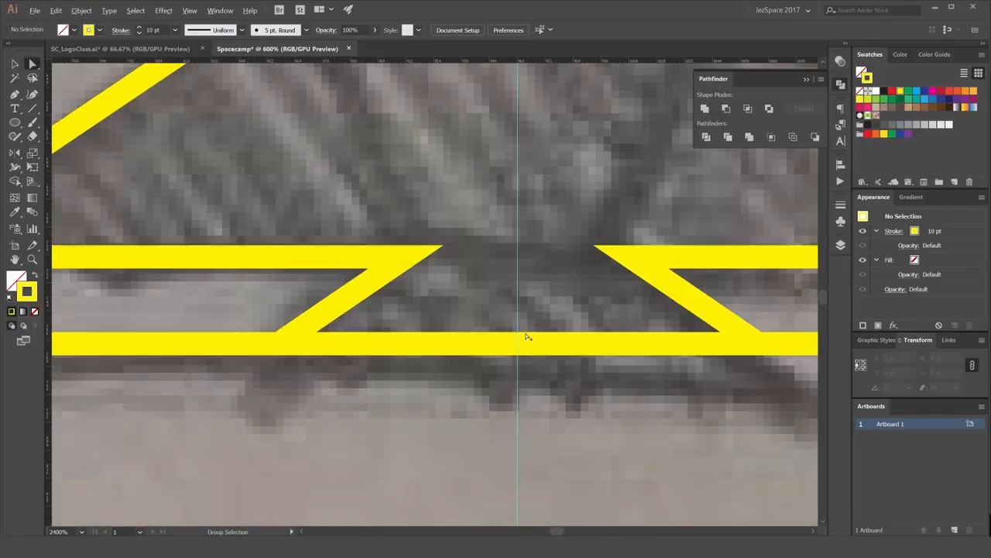
{"action": "scroll", "coordinate": [504, 350], "scroll_direction": "up", "scroll_amount": 3}
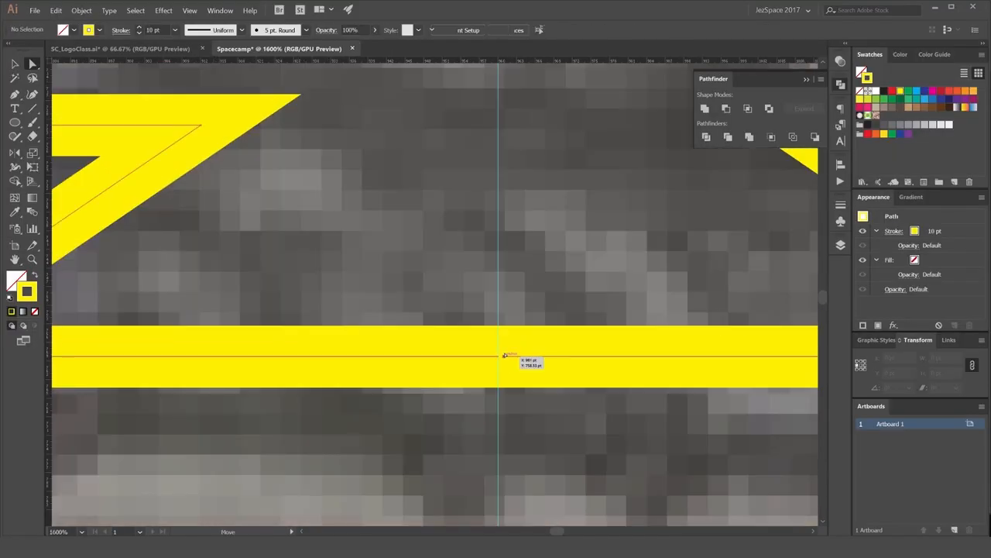
{"action": "mouse_move", "coordinate": [504, 356]}
{"action": "left_mouse_down"}
{"action": "mouse_move", "coordinate": [515, 352]}
{"action": "mouse_move", "coordinate": [504, 360]}
{"action": "left_mouse_up"}
{"action": "scroll", "coordinate": [504, 361], "scroll_direction": "up", "scroll_amount": 2}
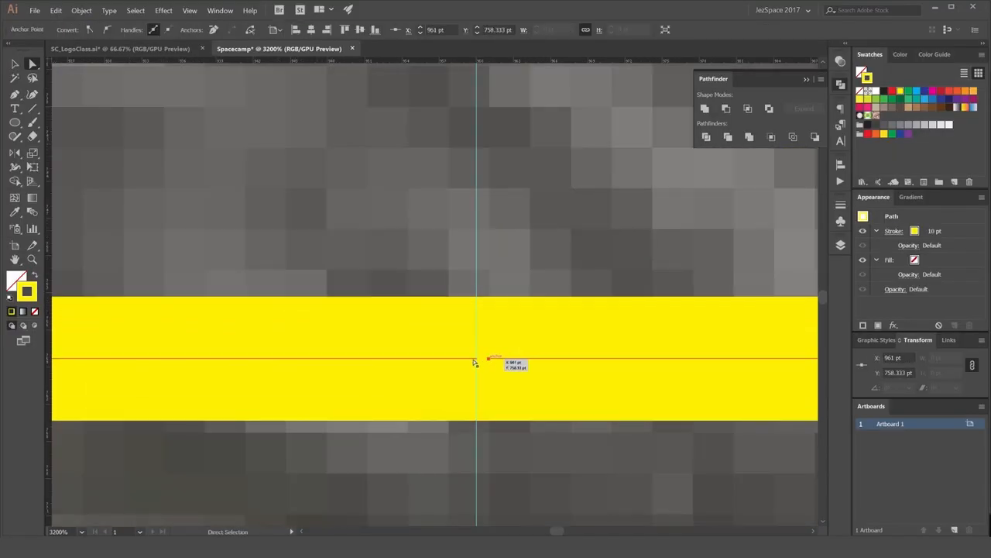
{"action": "left_click", "coordinate": [475, 358], "text": "shift"}
{"action": "scroll", "coordinate": [332, 157], "scroll_direction": "down", "scroll_amount": 3}
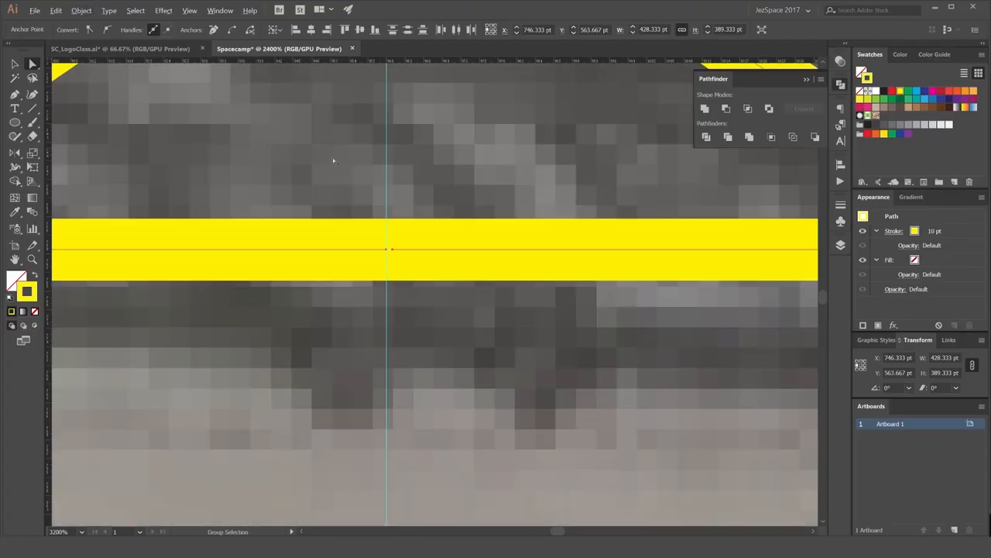
{"action": "left_click_drag", "start_coordinate": [367, 176], "coordinate": [496, 237]}
{"action": "left_click", "coordinate": [496, 237]}
{"action": "left_click", "coordinate": [510, 290]}
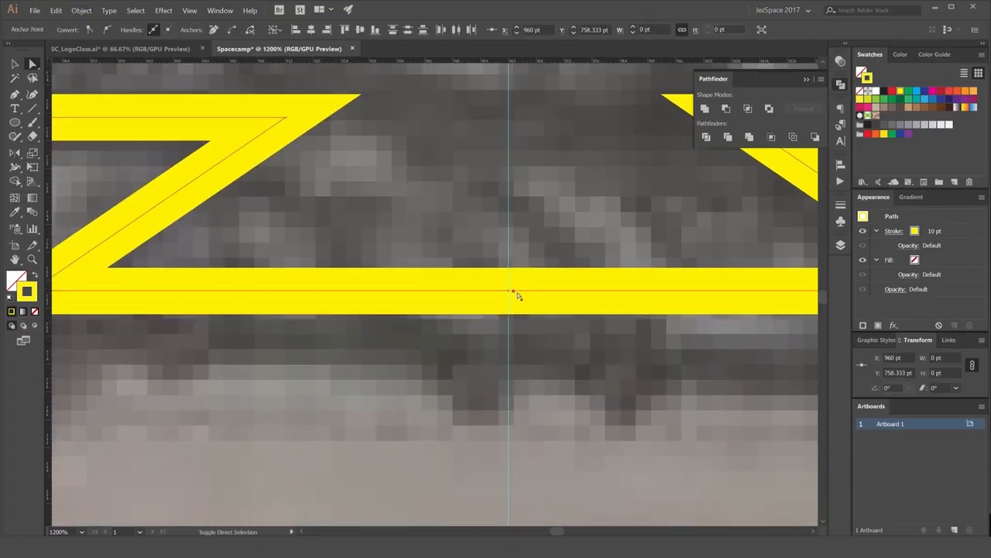
{"action": "key", "text": "ctrl+j"}
{"action": "left_click_drag", "start_coordinate": [524, 290], "coordinate": [524, 277]}
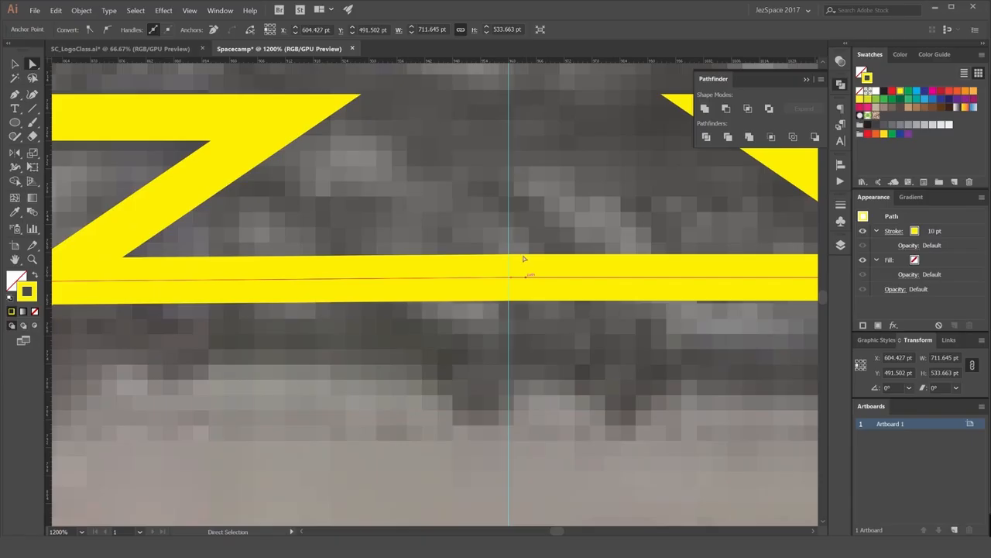
{"action": "key", "text": "ctrl+z"}
Undo the test move of the exhaust's corner and join its two open lower endpoints with a straight base line.
{"action": "left_click", "coordinate": [511, 261]}
{"action": "scroll", "coordinate": [513, 258], "scroll_direction": "down", "scroll_amount": 3}
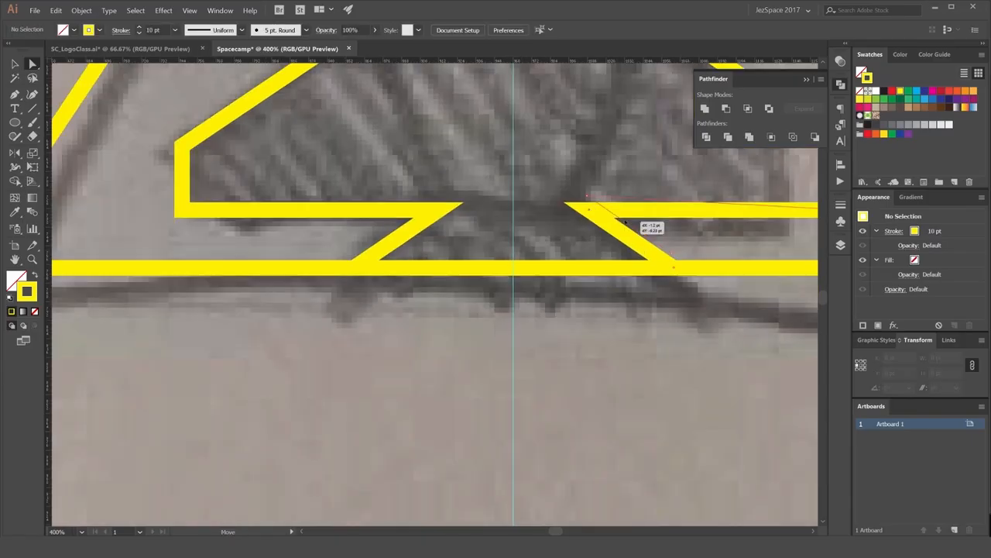
{"action": "left_click_drag", "start_coordinate": [629, 241], "coordinate": [625, 220]}
{"action": "key", "text": "ctrl+z"}
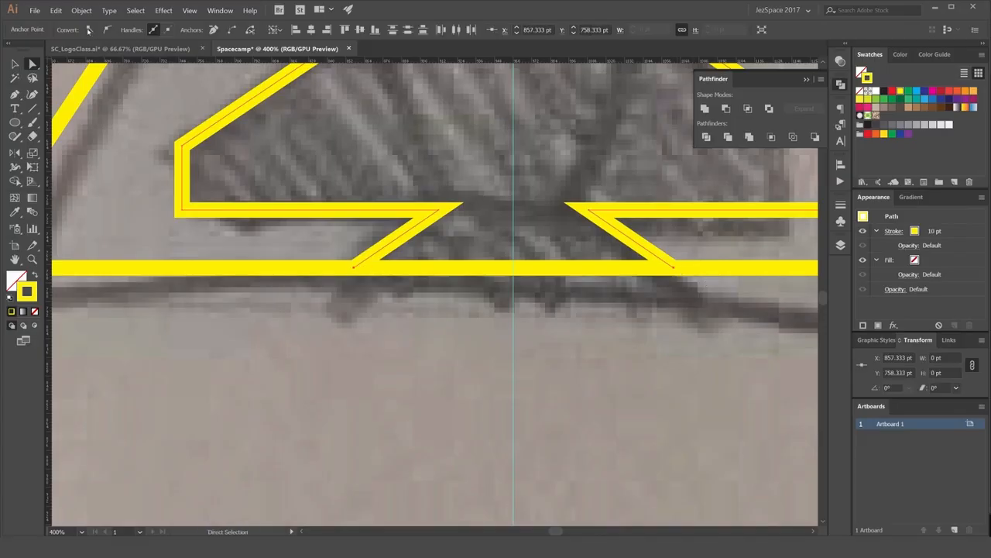
{"action": "left_click", "coordinate": [81, 11]}
{"action": "mouse_move", "coordinate": [105, 203]}
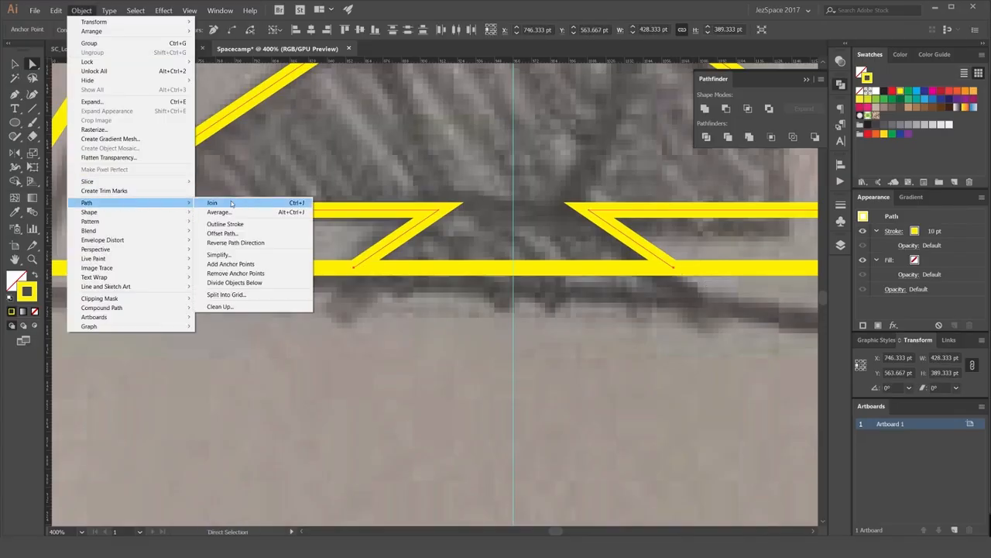
{"action": "left_click", "coordinate": [294, 201]}
Try moving the whole rocket upward to check that its outline is closed, and undo the move.
{"action": "key", "text": "ctrl+minus"}
{"action": "key", "text": "ctrl+minus"}
{"action": "key", "text": "ctrl+minus"}
{"action": "left_click_drag", "start_coordinate": [539, 222], "coordinate": [538, 197]}
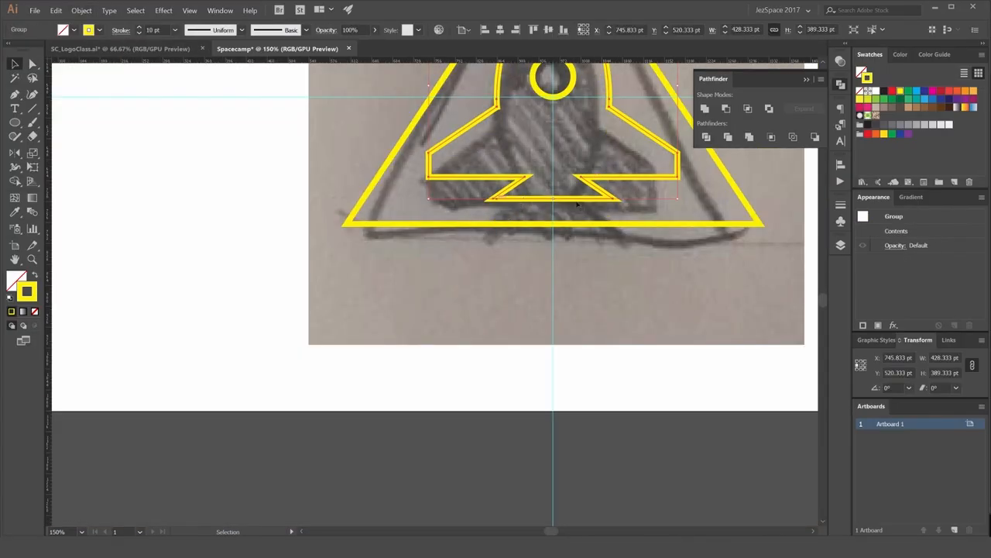
{"action": "key", "text": "ctrl+z"}
Put Pathfinder away and extend the artboard's right side to a width of 4939 pt, keeping the height at 1080 pt.
{"action": "key", "text": "ctrl+minus"}
{"action": "left_click_drag", "start_coordinate": [570, 260], "coordinate": [542, 343]}
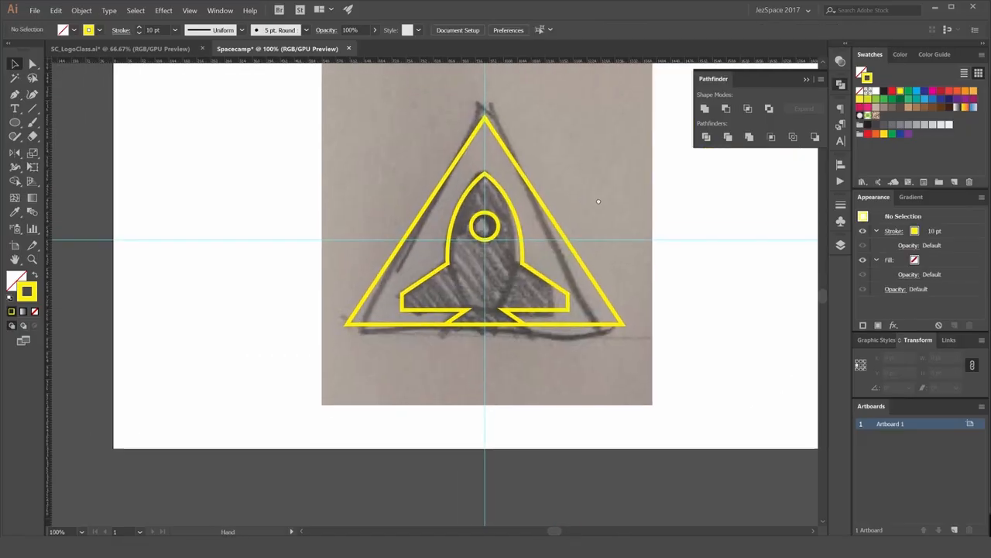
{"action": "scroll", "coordinate": [586, 213], "scroll_direction": "down", "scroll_amount": 1}
{"action": "scroll", "coordinate": [602, 210], "scroll_direction": "up", "scroll_amount": 1}
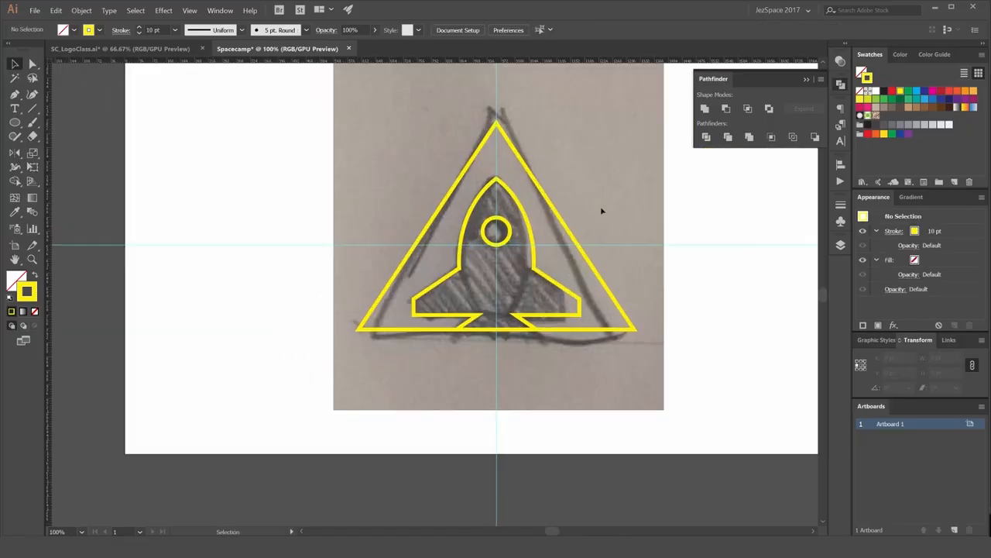
{"action": "left_click_drag", "start_coordinate": [591, 198], "coordinate": [314, 222]}
{"action": "scroll", "coordinate": [411, 212], "scroll_direction": "down", "scroll_amount": 1}
{"action": "left_click", "coordinate": [841, 85]}
{"action": "scroll", "coordinate": [536, 192], "scroll_direction": "down", "scroll_amount": 1}
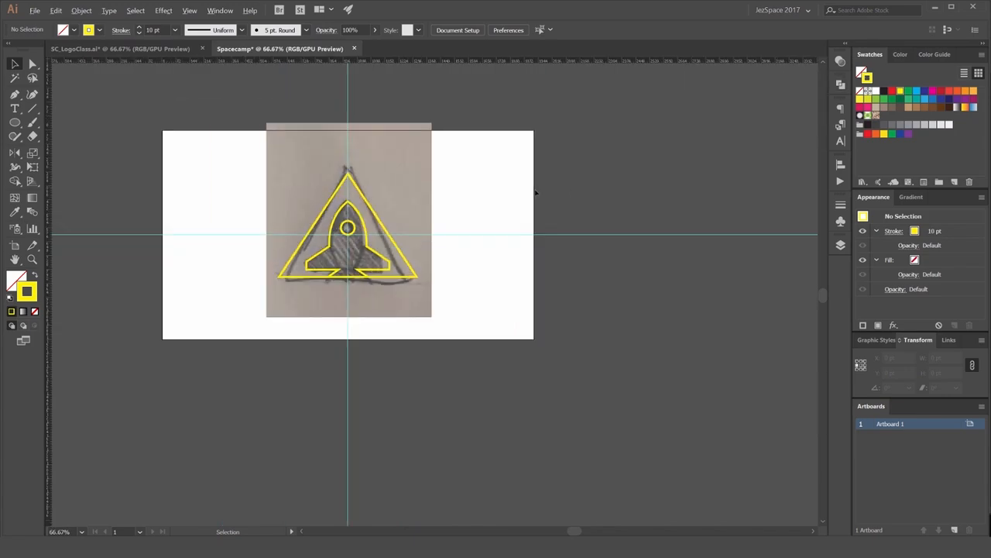
{"action": "left_click_drag", "start_coordinate": [535, 193], "coordinate": [387, 195]}
{"action": "key", "text": "shift+o"}
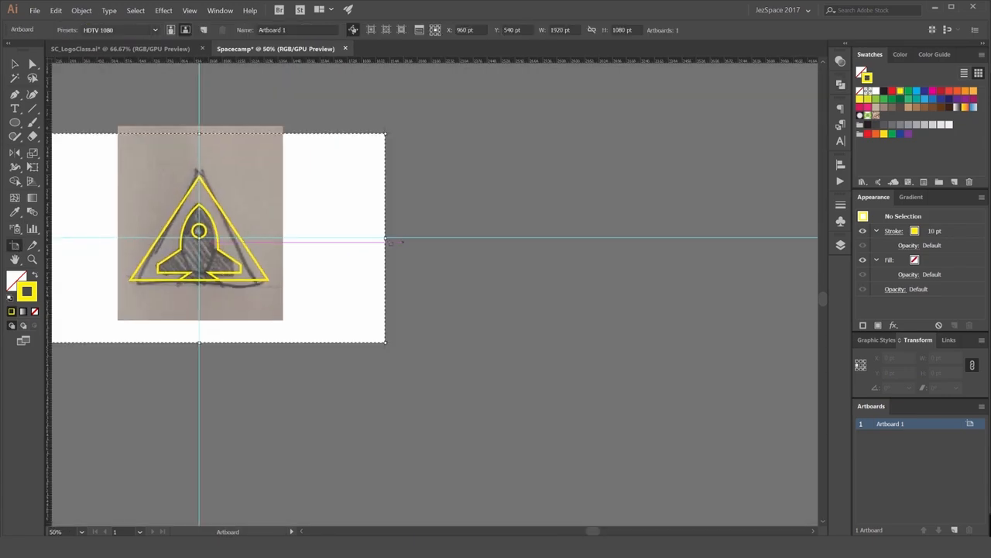
{"action": "left_click_drag", "start_coordinate": [385, 238], "coordinate": [542, 238]}
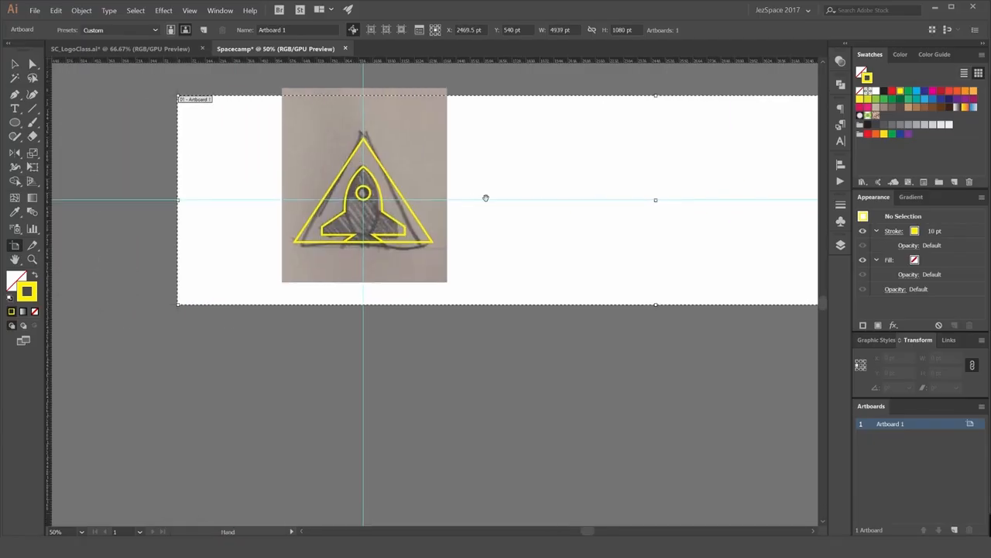
{"action": "key", "text": "Escape"}
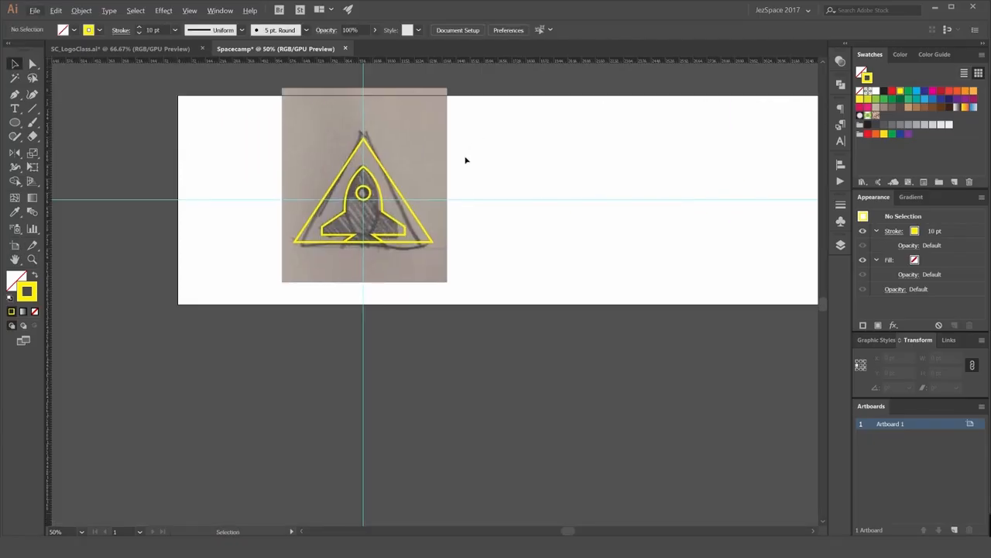
Select the triangle, rocket and window outlines together and place a copy on the blank artboard area right of the sketch.
{"action": "left_click_drag", "start_coordinate": [414, 157], "coordinate": [468, 180]}
{"action": "scroll", "coordinate": [468, 179], "scroll_direction": "up", "scroll_amount": 1}
{"action": "left_click_drag", "start_coordinate": [591, 141], "coordinate": [271, 335]}
{"action": "left_click_drag", "start_coordinate": [454, 245], "coordinate": [353, 254]}
{"action": "left_click", "coordinate": [445, 200]}
{"action": "key", "text": "ctrl+a"}
{"action": "left_click_drag", "start_coordinate": [483, 174], "coordinate": [271, 337]}
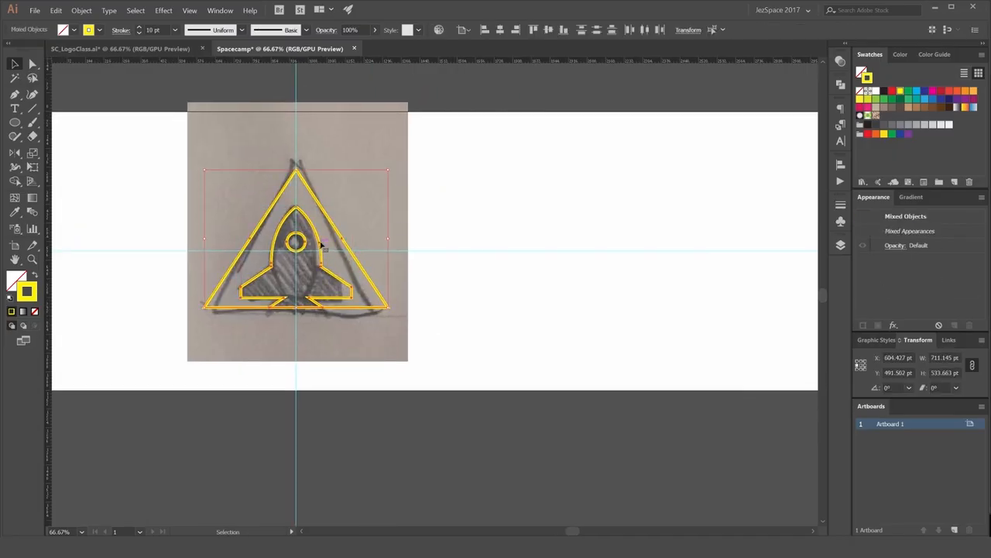
{"action": "left_click_drag", "start_coordinate": [321, 247], "coordinate": [647, 224]}
{"action": "left_click_drag", "start_coordinate": [720, 197], "coordinate": [556, 203]}
{"action": "left_click_drag", "start_coordinate": [532, 177], "coordinate": [388, 314]}
{"action": "left_click", "coordinate": [576, 173]}
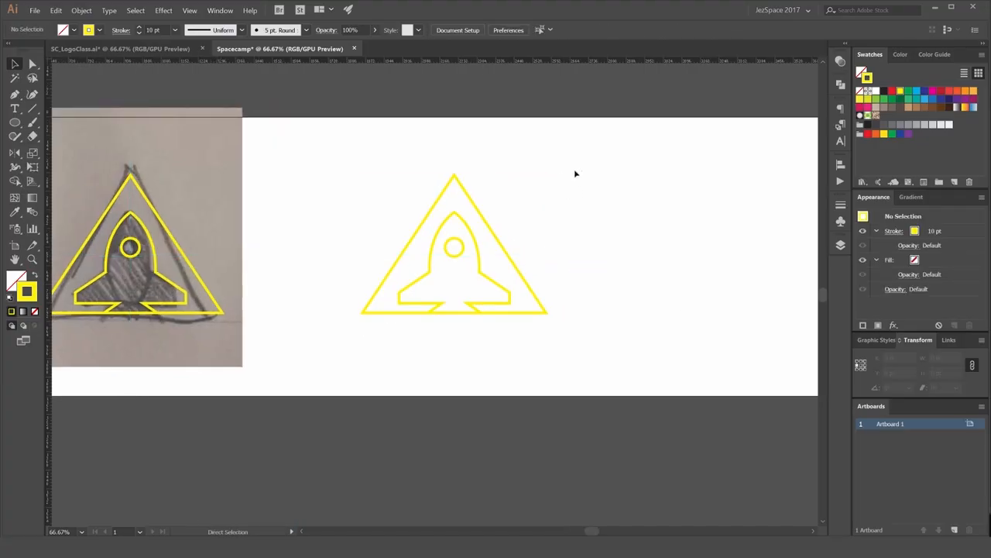
Set the stroke of the copied triangle, rocket and window outlines to black.
{"action": "scroll", "coordinate": [484, 203], "scroll_direction": "up", "scroll_amount": 1}
{"action": "left_click_drag", "start_coordinate": [483, 203], "coordinate": [514, 181]}
{"action": "left_click_drag", "start_coordinate": [602, 139], "coordinate": [405, 340]}
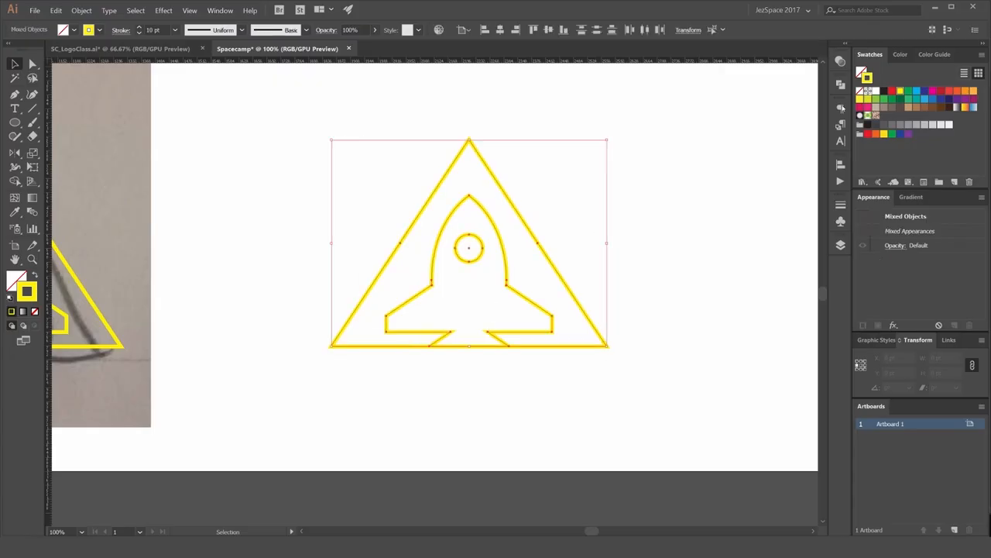
{"action": "left_click", "coordinate": [883, 91]}
{"action": "left_click", "coordinate": [740, 117]}
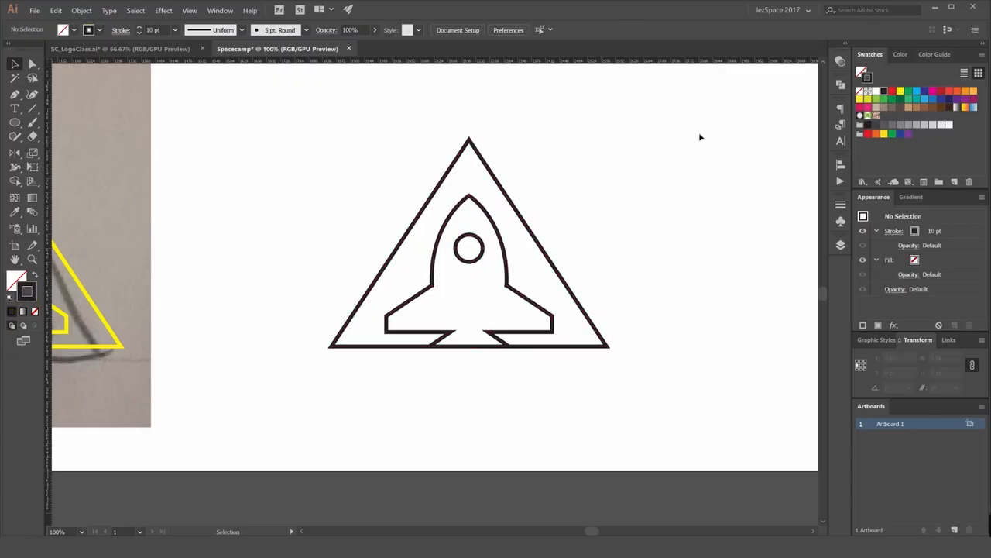
{"action": "left_click_drag", "start_coordinate": [621, 188], "coordinate": [584, 174]}
{"action": "left_click_drag", "start_coordinate": [355, 183], "coordinate": [381, 189]}
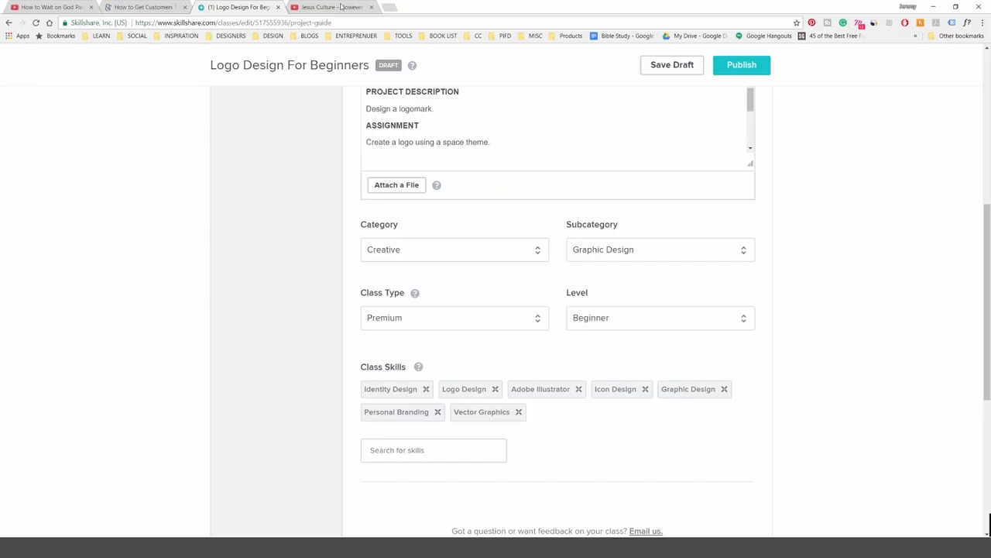
Switch to Chrome, search the web for colourhunt, open the Color Hunt site and browse its newest palettes.
{"action": "left_click", "coordinate": [390, 7]}
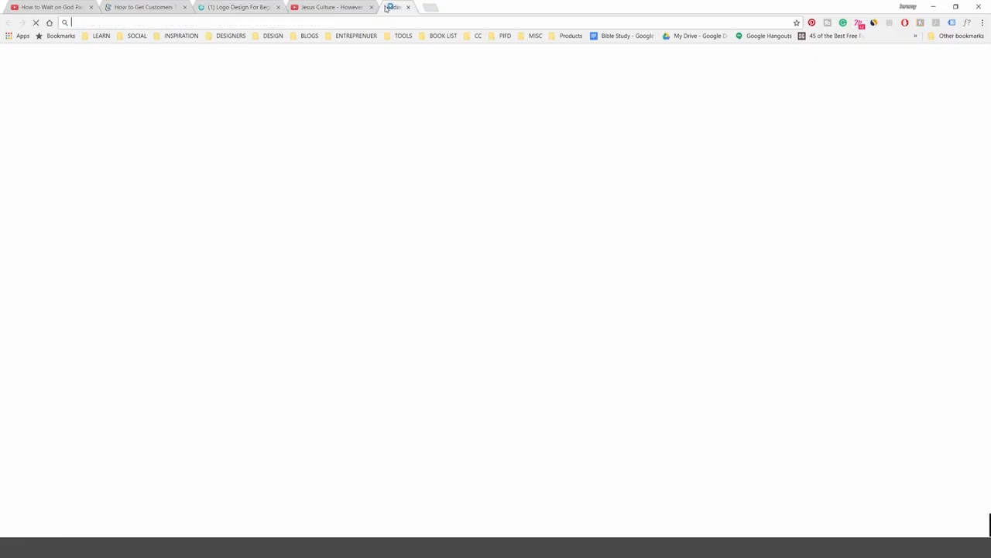
{"action": "type", "text": "colour hunt"}
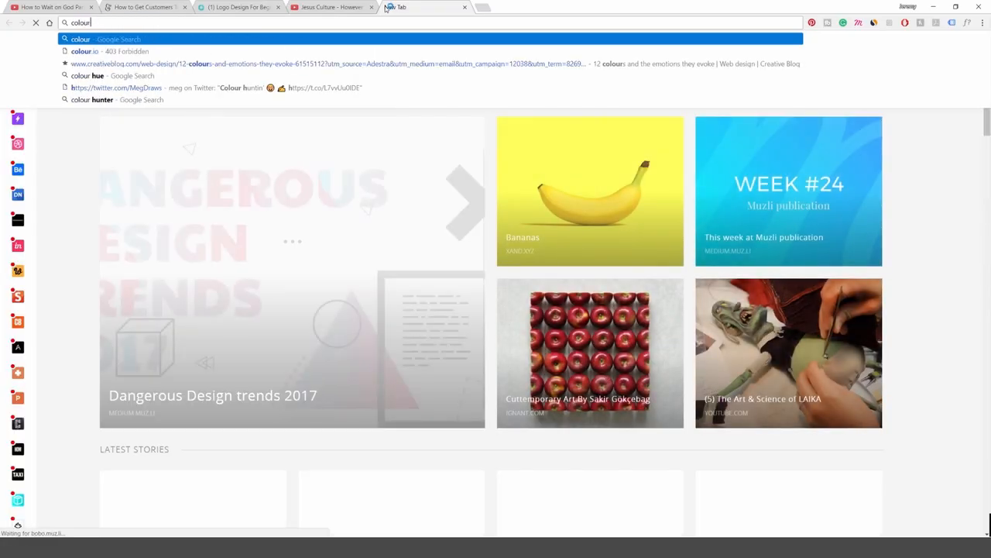
{"action": "key", "text": "Return"}
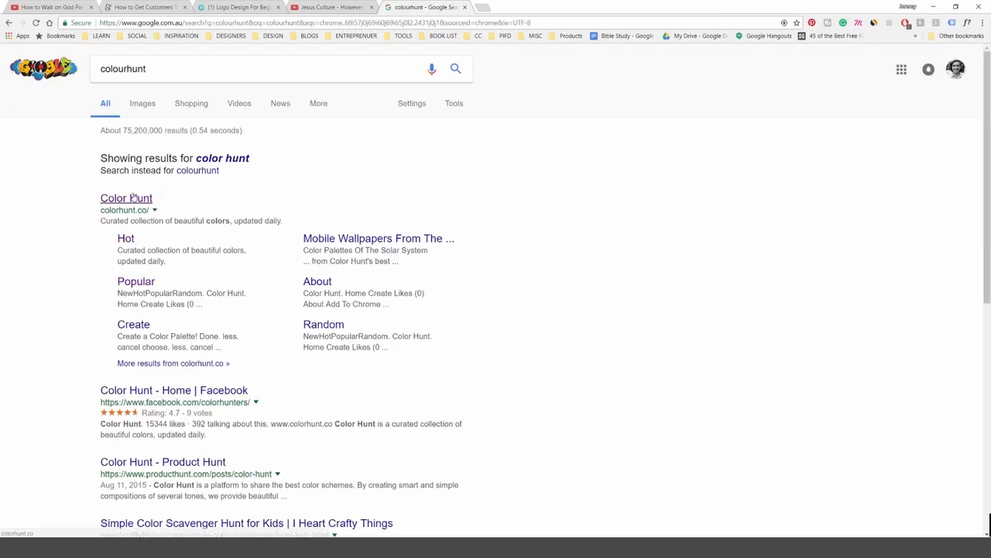
{"action": "left_click", "coordinate": [132, 197]}
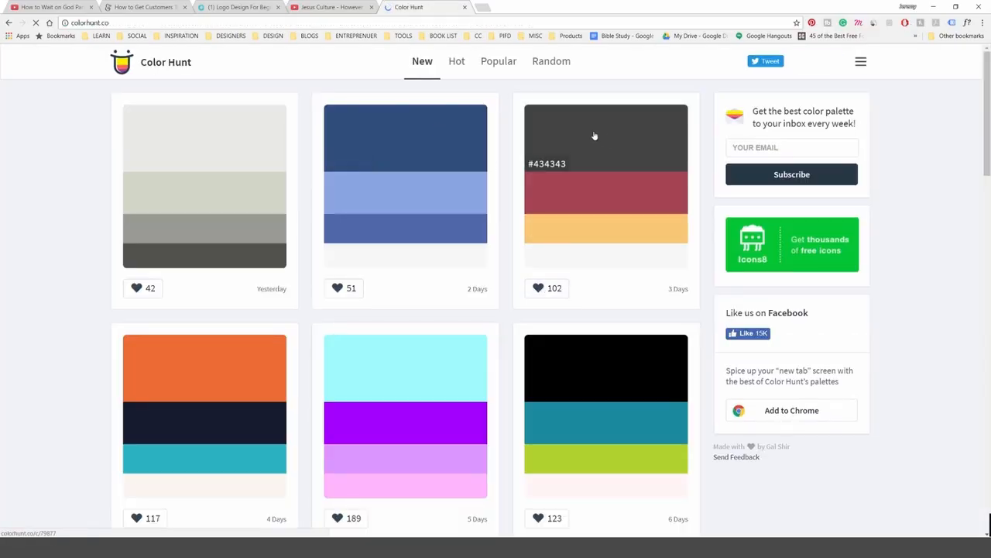
{"action": "scroll", "coordinate": [378, 286], "scroll_direction": "down", "scroll_amount": 1}
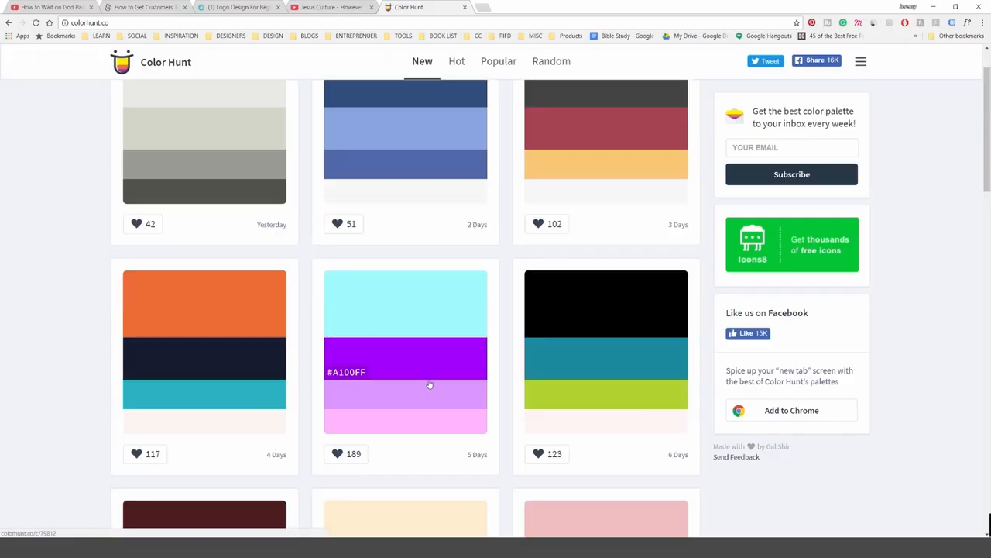
{"action": "scroll", "coordinate": [427, 381], "scroll_direction": "down", "scroll_amount": 2}
{"action": "scroll", "coordinate": [438, 288], "scroll_direction": "down", "scroll_amount": 2}
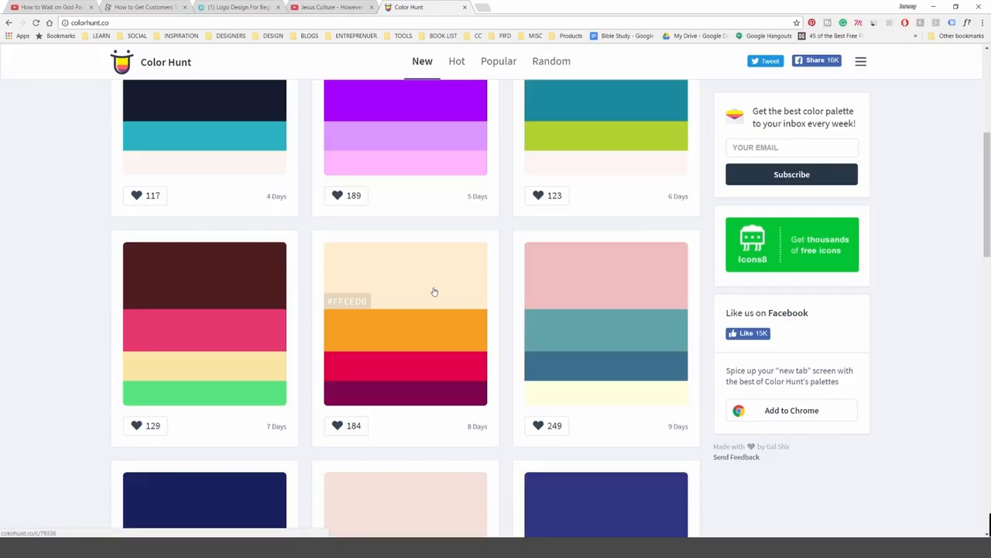
{"action": "scroll", "coordinate": [434, 310], "scroll_direction": "down", "scroll_amount": 3}
{"action": "scroll", "coordinate": [408, 262], "scroll_direction": "down", "scroll_amount": 7}
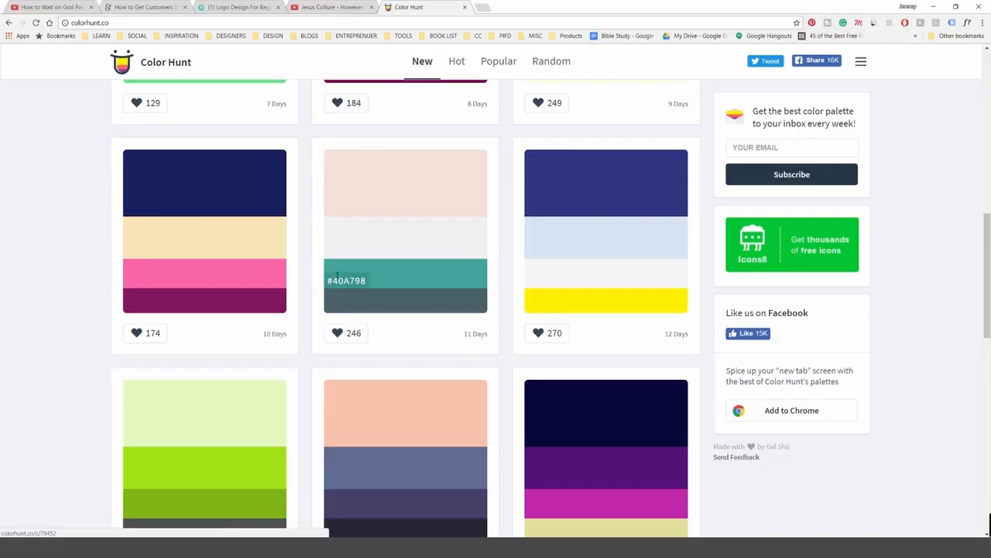
{"action": "scroll", "coordinate": [523, 283], "scroll_direction": "down", "scroll_amount": 7}
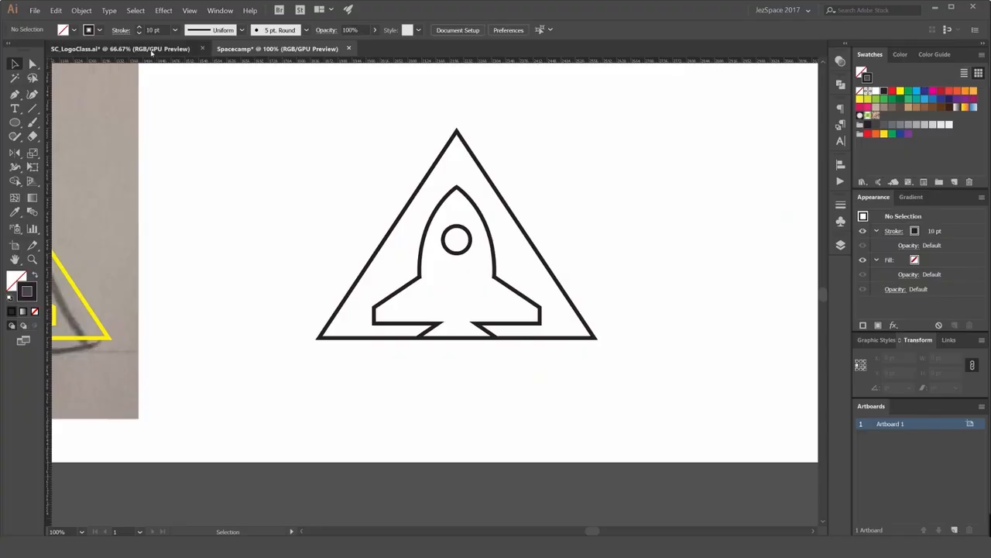
Switch to the SC_LogoClass.ai document in Illustrator and draw a circle about 100 pt wide above the dark purple artboard.
{"action": "left_click", "coordinate": [152, 49]}
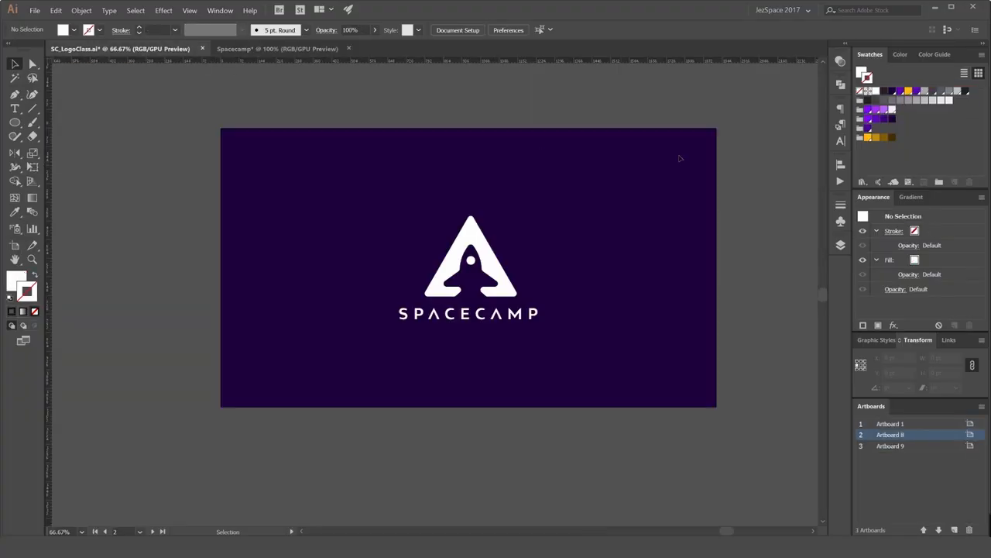
{"action": "left_click_drag", "start_coordinate": [601, 99], "coordinate": [563, 194]}
{"action": "key", "text": "l"}
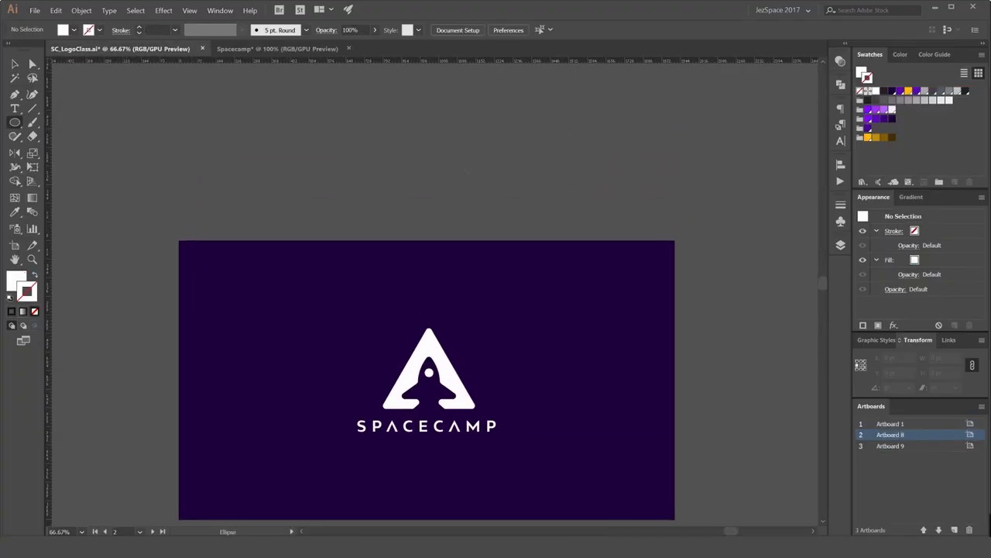
{"action": "left_click_drag", "start_coordinate": [454, 160], "coordinate": [473, 179]}
{"action": "key", "text": "v"}
{"action": "scroll", "coordinate": [473, 154], "scroll_direction": "up", "scroll_amount": 3}
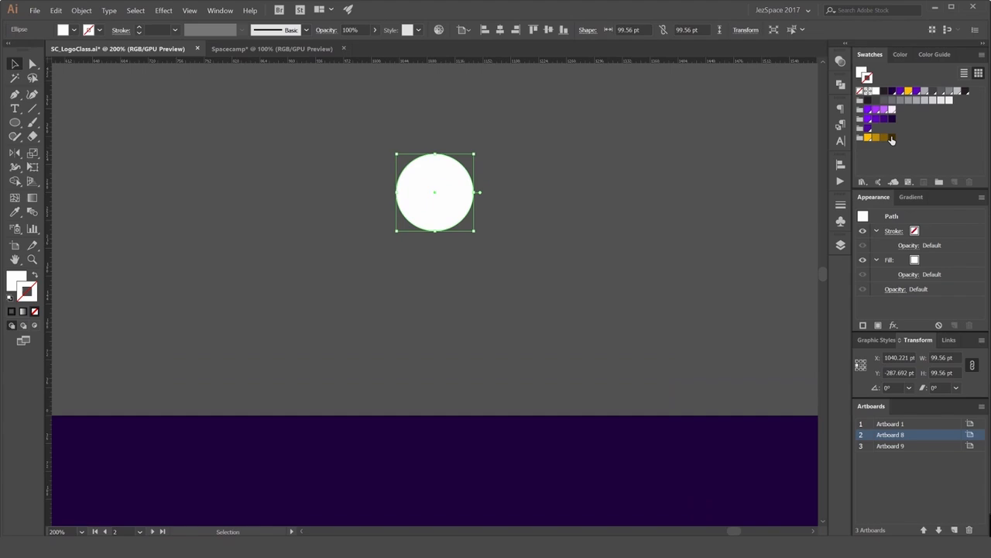
Fill the new circle with the darkest purple swatch, leaving its stroke empty.
{"action": "left_click", "coordinate": [892, 120]}
{"action": "left_click", "coordinate": [608, 136]}
{"action": "key", "text": "ctrl+z"}
{"action": "key", "text": "x"}
{"action": "left_click", "coordinate": [892, 118]}
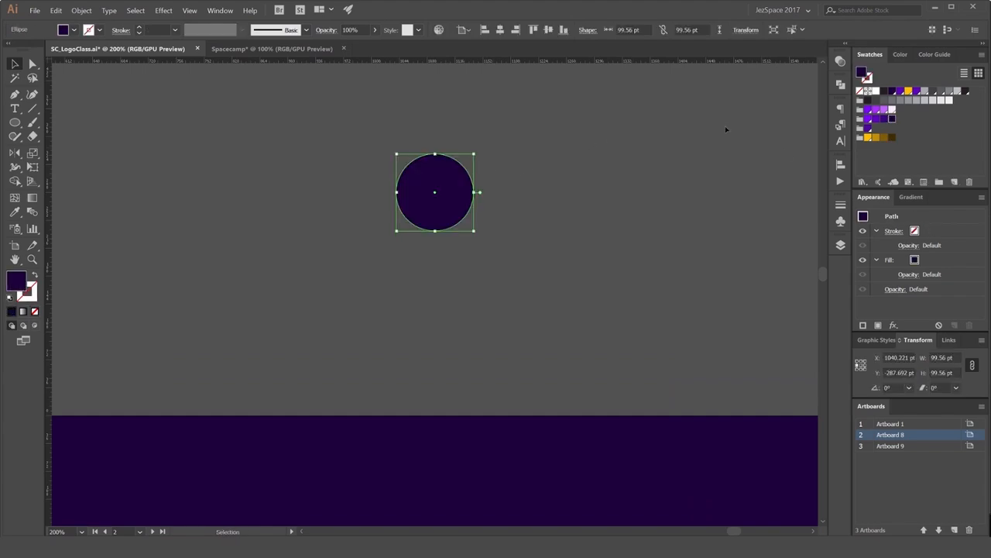
{"action": "left_click", "coordinate": [724, 127]}
Copy the circle three times in a row and fill the copies with progressively lighter purple swatches.
{"action": "mouse_move", "coordinate": [465, 182]}
{"action": "left_mouse_down"}
{"action": "mouse_move", "coordinate": [572, 173]}
{"action": "mouse_move", "coordinate": [589, 186]}
{"action": "mouse_move", "coordinate": [712, 194]}
{"action": "left_mouse_up"}
{"action": "left_click", "coordinate": [869, 119]}
{"action": "key", "text": "ctrl+d"}
{"action": "left_click", "coordinate": [875, 118]}
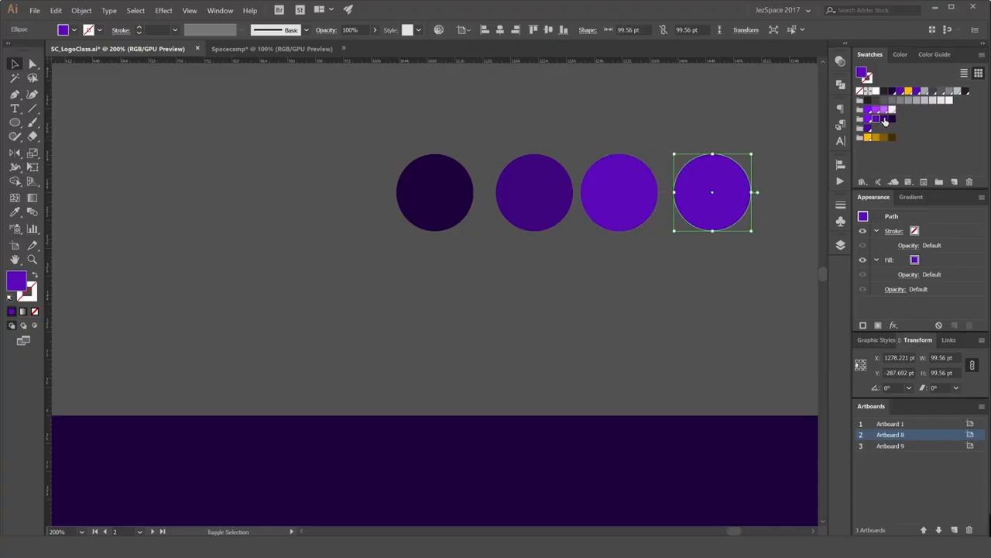
{"action": "left_click", "coordinate": [872, 118]}
Copy the row of four circles directly below itself and fill the copied row's first circle with the bright yellow-orange swatch.
{"action": "left_click_drag", "start_coordinate": [767, 140], "coordinate": [463, 209]}
{"action": "left_click_drag", "start_coordinate": [462, 208], "coordinate": [460, 296]}
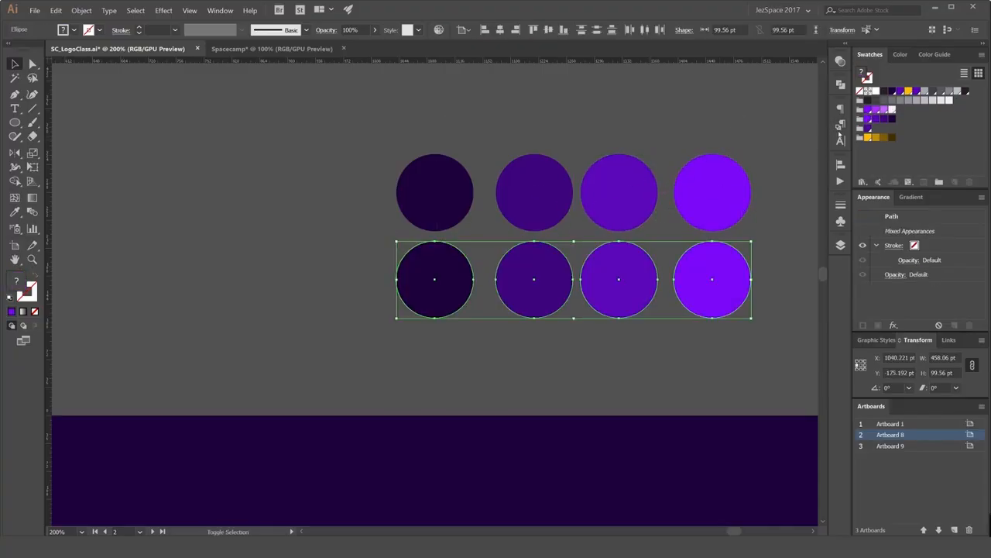
{"action": "left_click", "coordinate": [453, 267]}
{"action": "left_click", "coordinate": [868, 137]}
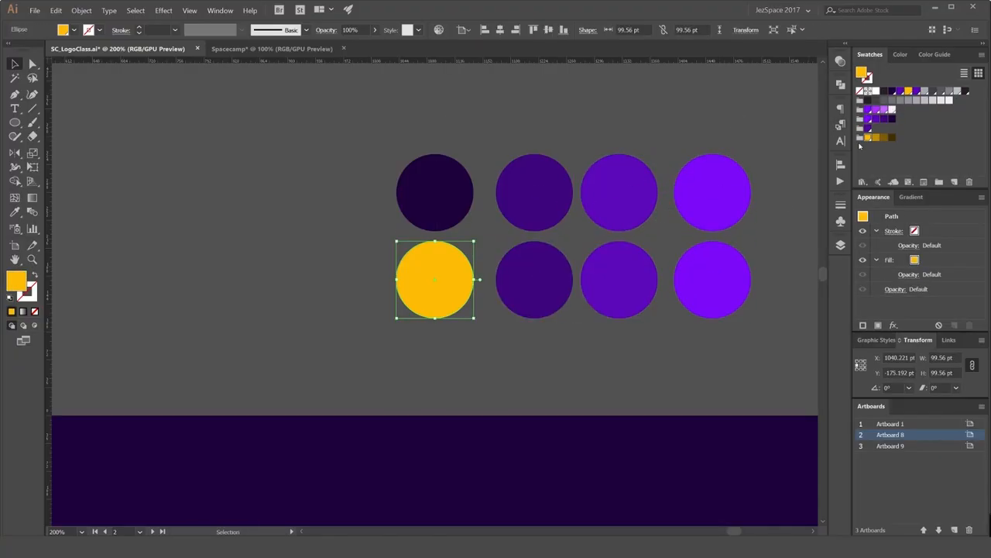
{"action": "left_click", "coordinate": [757, 265]}
{"action": "left_click_drag", "start_coordinate": [749, 271], "coordinate": [516, 301]}
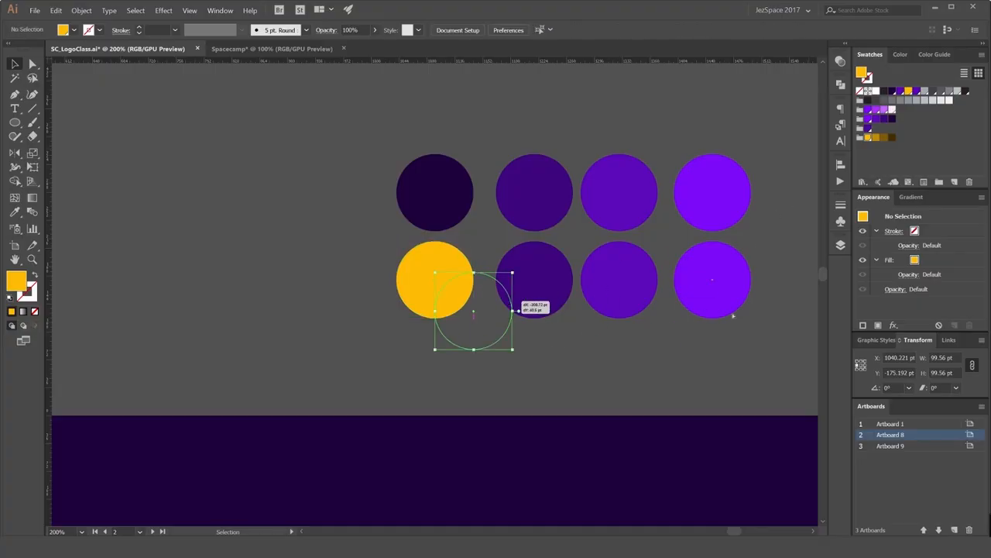
{"action": "key", "text": "ctrl+z"}
{"action": "left_click", "coordinate": [741, 313]}
{"action": "left_click_drag", "start_coordinate": [741, 313], "coordinate": [542, 328]}
{"action": "left_click", "coordinate": [581, 328]}
{"action": "left_click", "coordinate": [545, 293]}
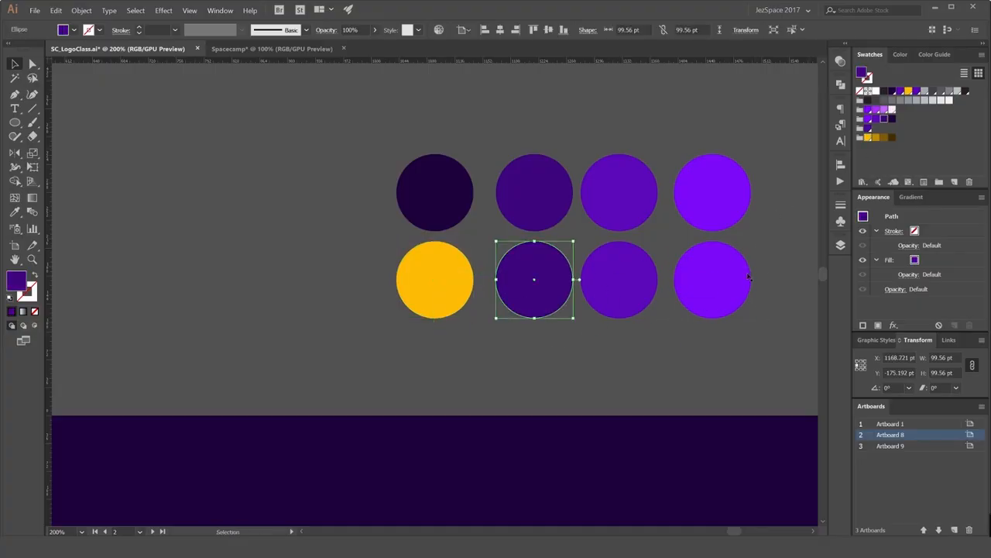
Delete the three purple circles of the lower row, keeping only the yellow-orange one.
{"action": "left_click_drag", "start_coordinate": [733, 264], "coordinate": [469, 315]}
{"action": "left_click_drag", "start_coordinate": [751, 316], "coordinate": [513, 301]}
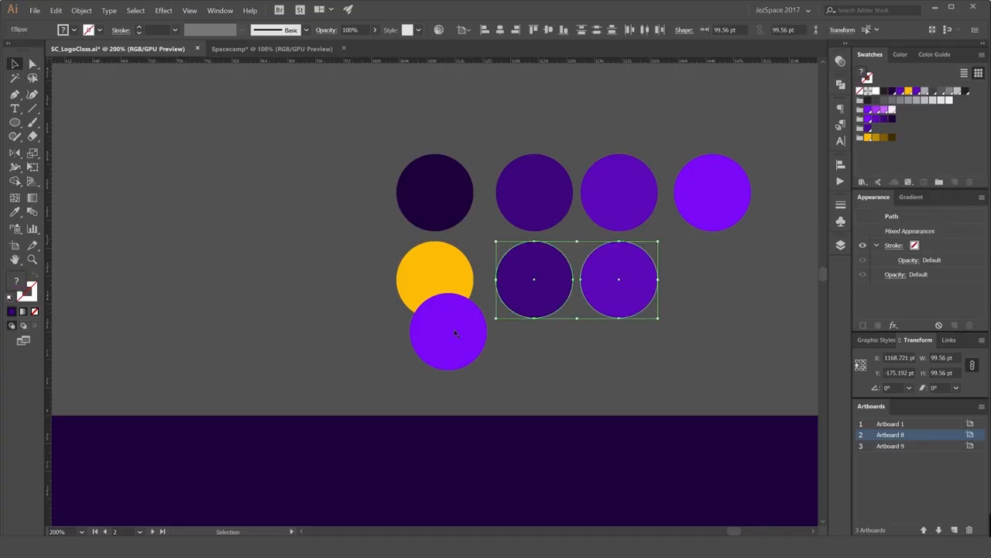
{"action": "key", "text": "Delete"}
{"action": "left_click", "coordinate": [456, 332]}
{"action": "key", "text": "Delete"}
Copy the four purple circles and the yellow-orange one into the Spacecamp document and place them above the artboard.
{"action": "key", "text": "ctrl+a"}
{"action": "key", "text": "ctrl+c"}
{"action": "key", "text": "ctrl+Tab"}
{"action": "key", "text": "ctrl+v"}
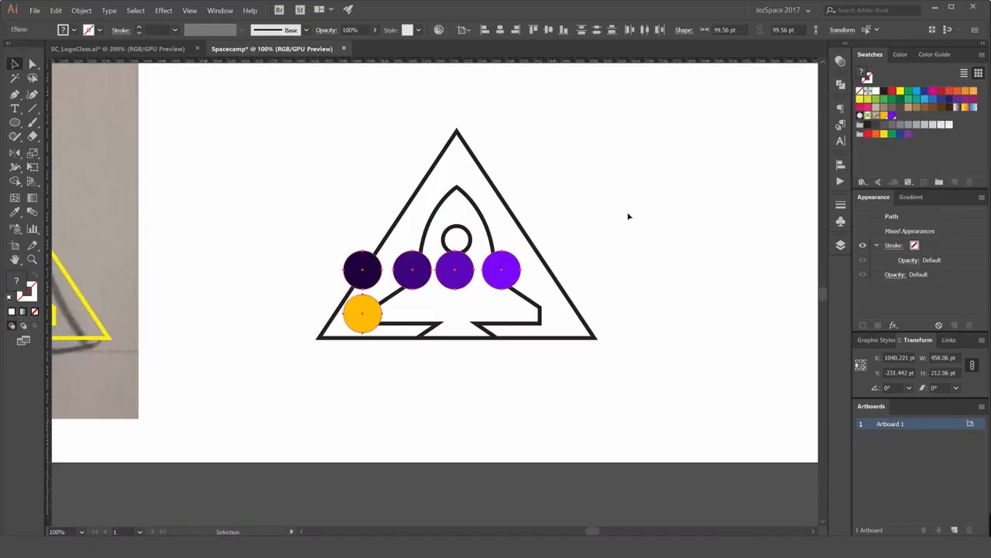
{"action": "key", "text": "ctrl+0"}
{"action": "left_click_drag", "start_coordinate": [586, 230], "coordinate": [603, 107]}
{"action": "left_click_drag", "start_coordinate": [618, 101], "coordinate": [541, 194]}
{"action": "scroll", "coordinate": [539, 195], "scroll_direction": "up", "scroll_amount": 2}
{"action": "left_click", "coordinate": [605, 170]}
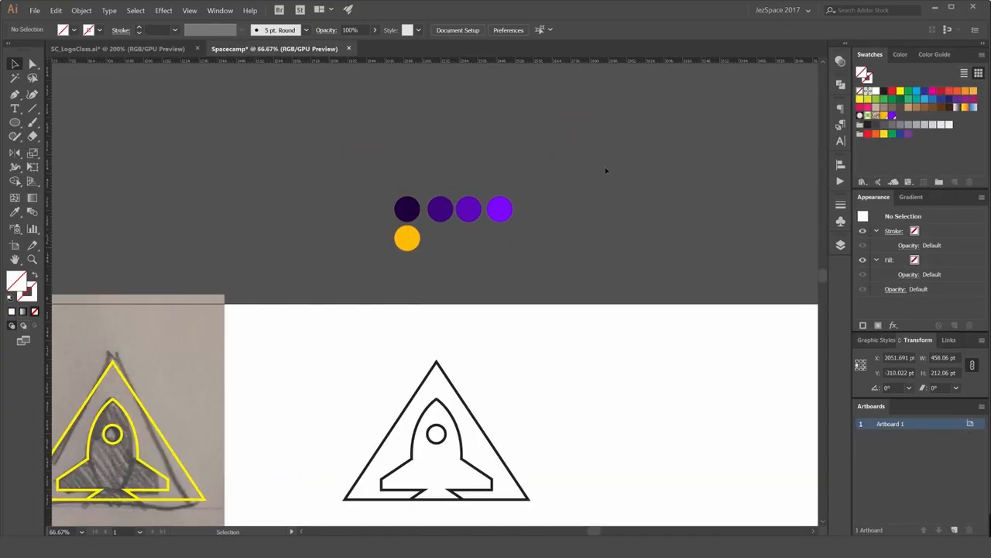
Select all unused swatches in the Spacecamp document and delete them.
{"action": "left_click", "coordinate": [981, 54]}
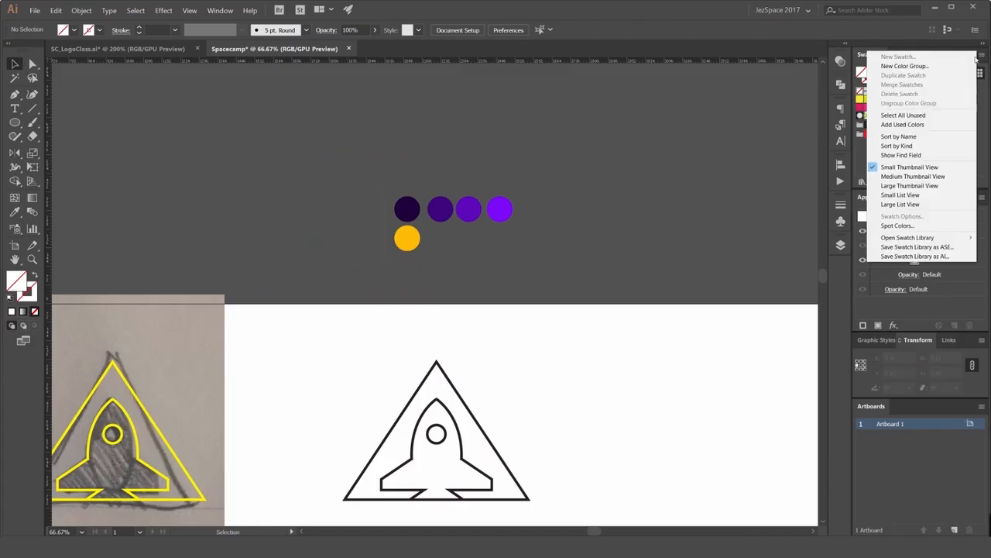
{"action": "left_click", "coordinate": [910, 115]}
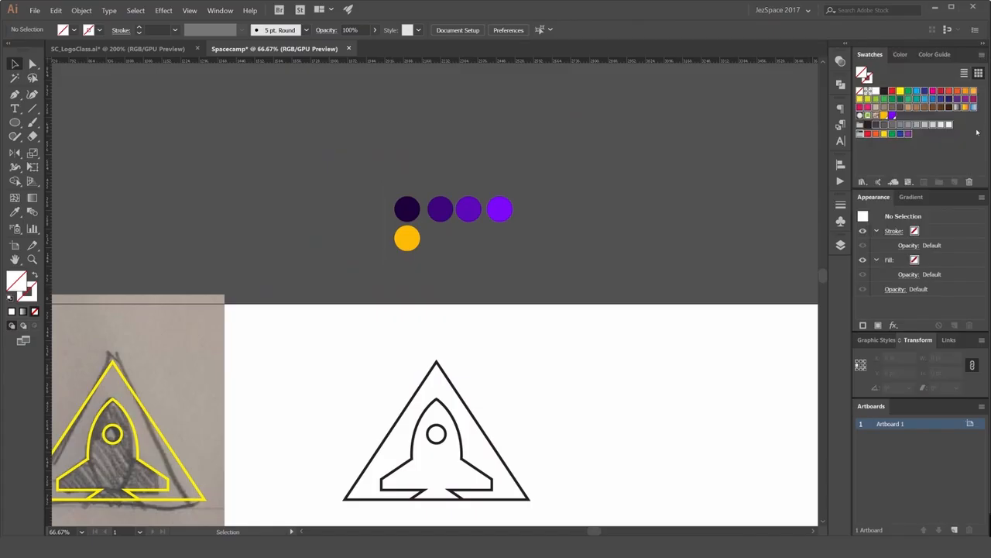
{"action": "left_click", "coordinate": [969, 181]}
{"action": "key", "text": "Return"}
Create a global color group with tints from the four purple circles and delete the leftover single-swatch group.
{"action": "left_click_drag", "start_coordinate": [580, 180], "coordinate": [563, 150]}
{"action": "left_click_drag", "start_coordinate": [562, 150], "coordinate": [386, 175]}
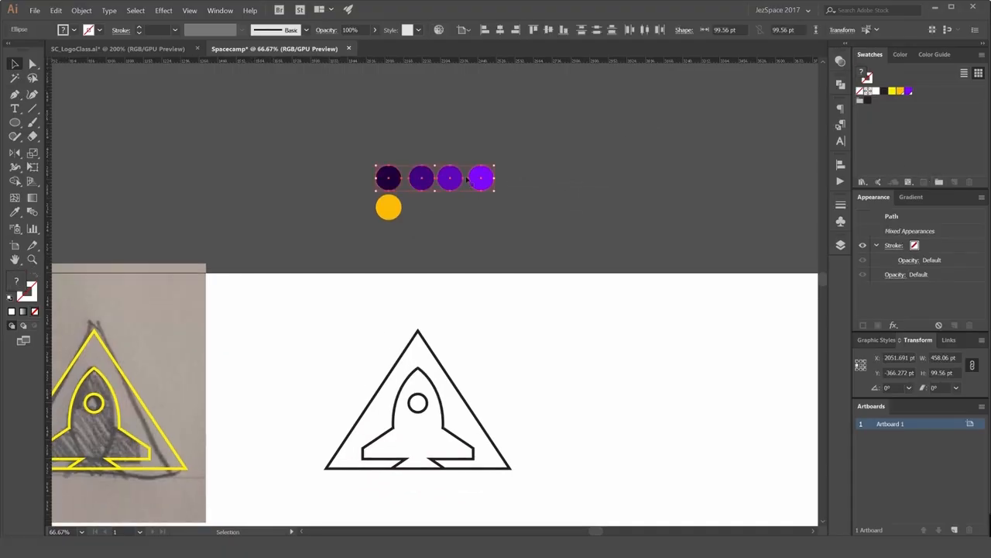
{"action": "left_click", "coordinate": [940, 182]}
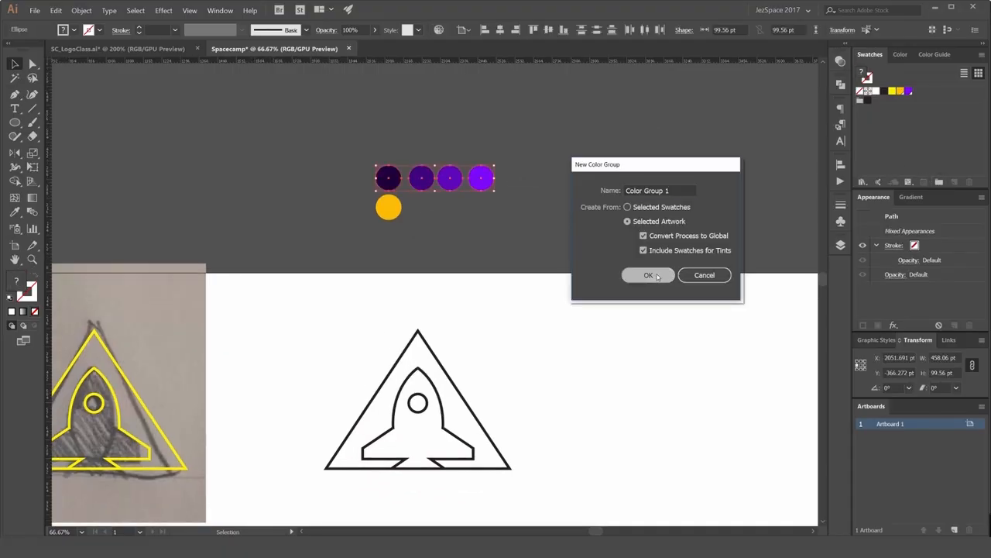
{"action": "left_click", "coordinate": [648, 275]}
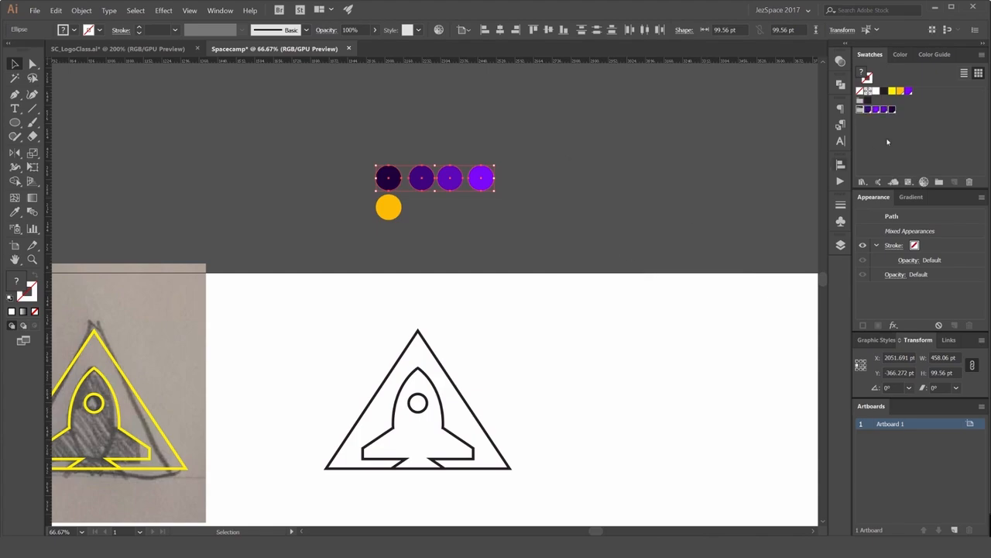
{"action": "left_click_drag", "start_coordinate": [967, 181], "coordinate": [968, 182]}
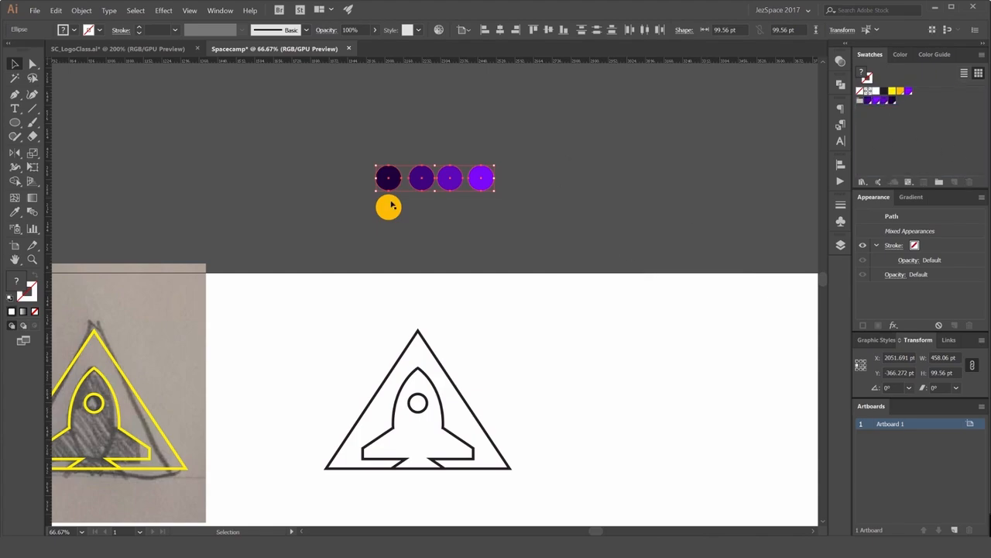
Save the yellow-orange circle's fill as a new swatch and gather it in a new color group made from that circle.
{"action": "left_click", "coordinate": [391, 205]}
{"action": "left_click", "coordinate": [954, 182]}
{"action": "key", "text": "Return"}
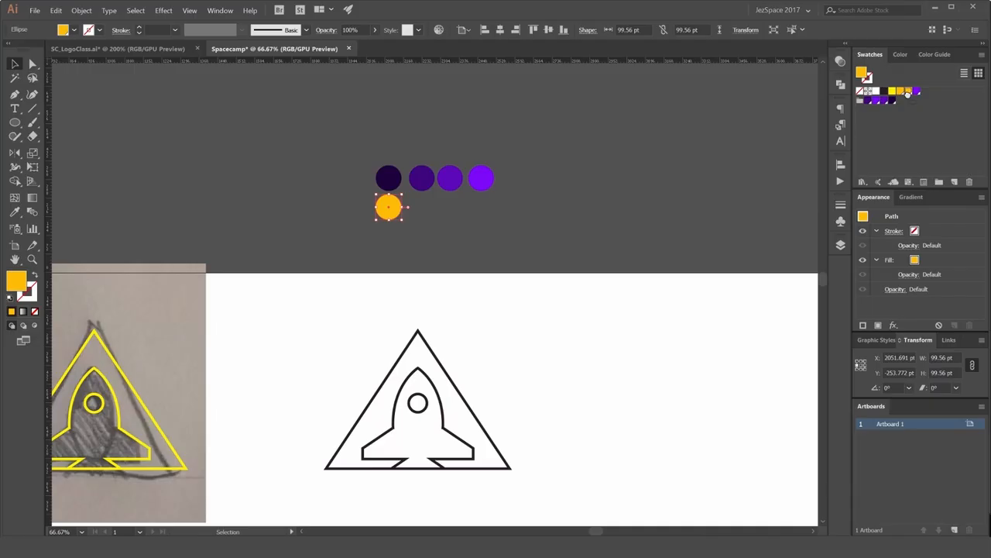
{"action": "left_click", "coordinate": [938, 182]}
{"action": "key", "text": "Return"}
{"action": "left_click_drag", "start_coordinate": [919, 98], "coordinate": [874, 111]}
{"action": "left_click", "coordinate": [733, 121]}
Set the stroke of the black triangle, rocket and window outlines to the darkest purple swatch.
{"action": "scroll", "coordinate": [499, 198], "scroll_direction": "down", "scroll_amount": 2}
{"action": "left_click", "coordinate": [490, 189]}
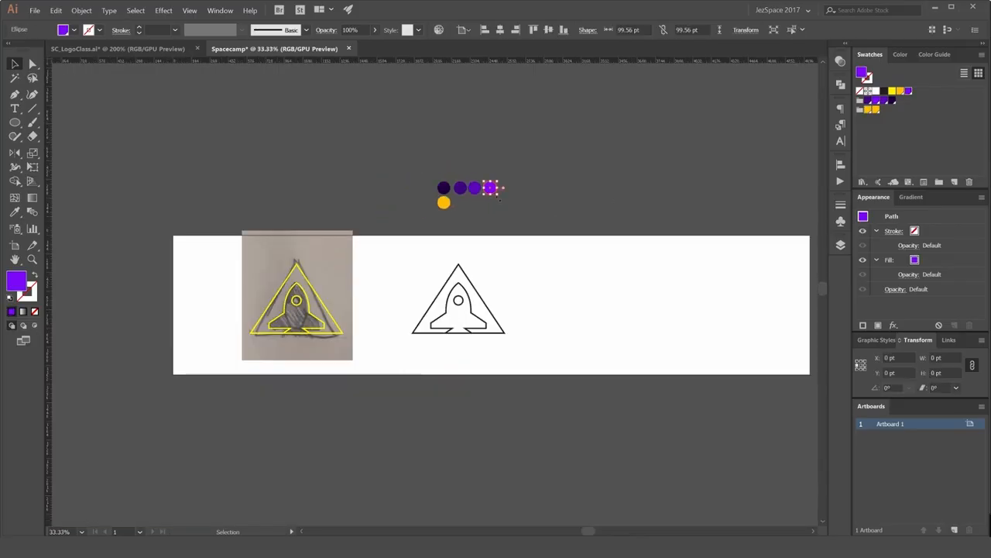
{"action": "left_click", "coordinate": [557, 167]}
{"action": "scroll", "coordinate": [457, 261], "scroll_direction": "up", "scroll_amount": 2}
{"action": "left_click_drag", "start_coordinate": [460, 333], "coordinate": [479, 214]}
{"action": "left_click_drag", "start_coordinate": [600, 158], "coordinate": [401, 303]}
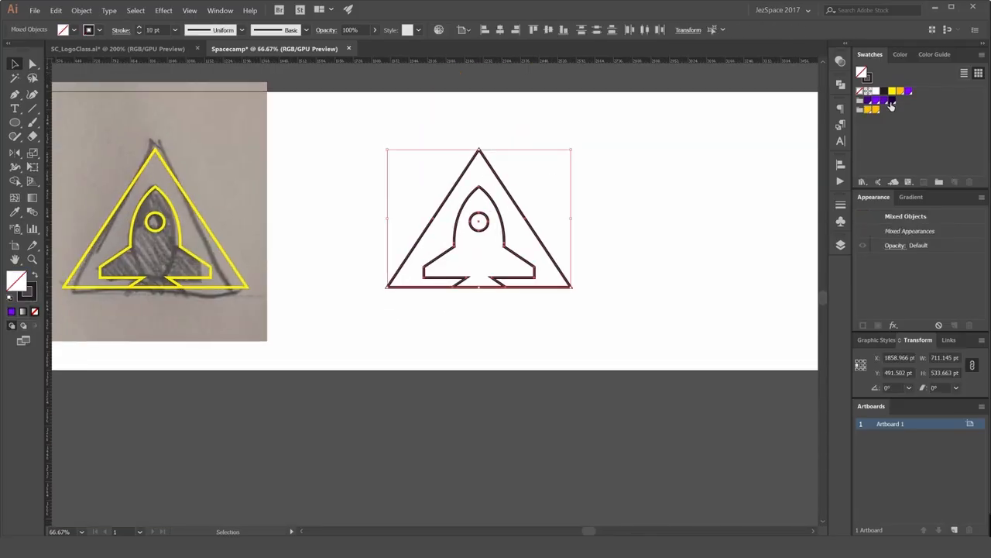
{"action": "left_click", "coordinate": [891, 101]}
{"action": "key", "text": "ctrl+z"}
{"action": "key", "text": "x"}
{"action": "left_click", "coordinate": [891, 102]}
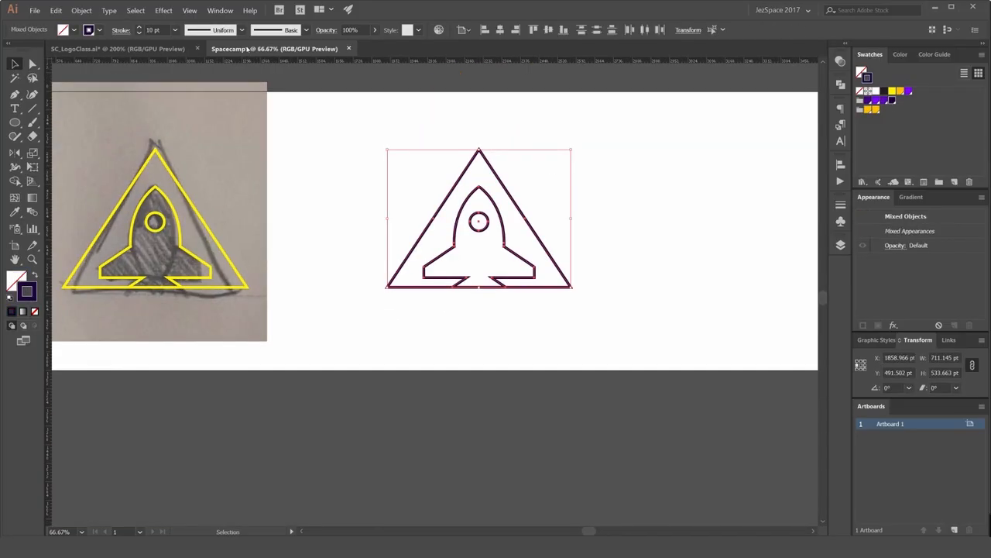
Increase the stroke weight of the dark purple triangle, rocket and window outlines to 15 pt.
{"action": "left_click", "coordinate": [139, 28]}
{"action": "left_click", "coordinate": [139, 28]}
{"action": "left_click", "coordinate": [139, 29]}
{"action": "left_click", "coordinate": [140, 29]}
{"action": "left_click", "coordinate": [139, 29]}
{"action": "left_click", "coordinate": [658, 150]}
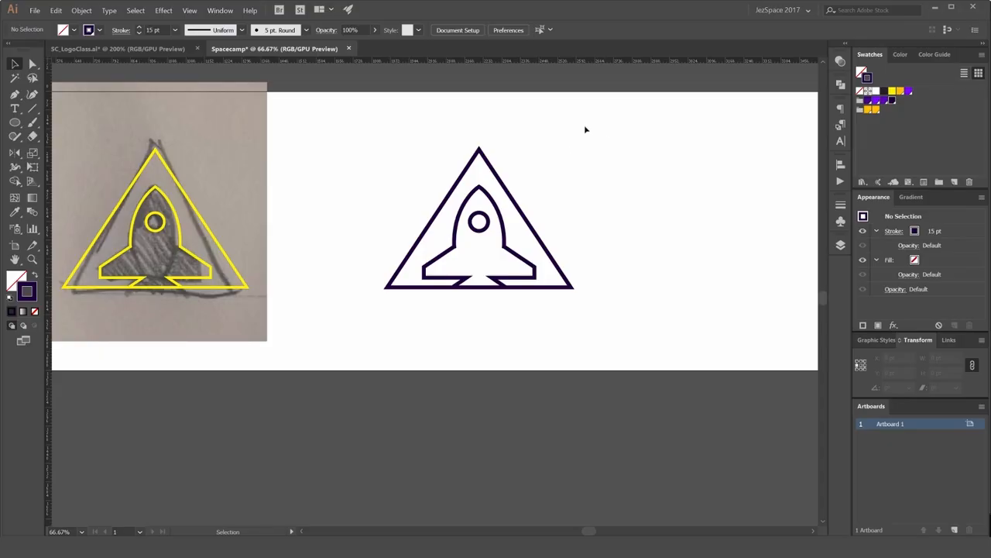
{"action": "left_click_drag", "start_coordinate": [579, 167], "coordinate": [560, 162]}
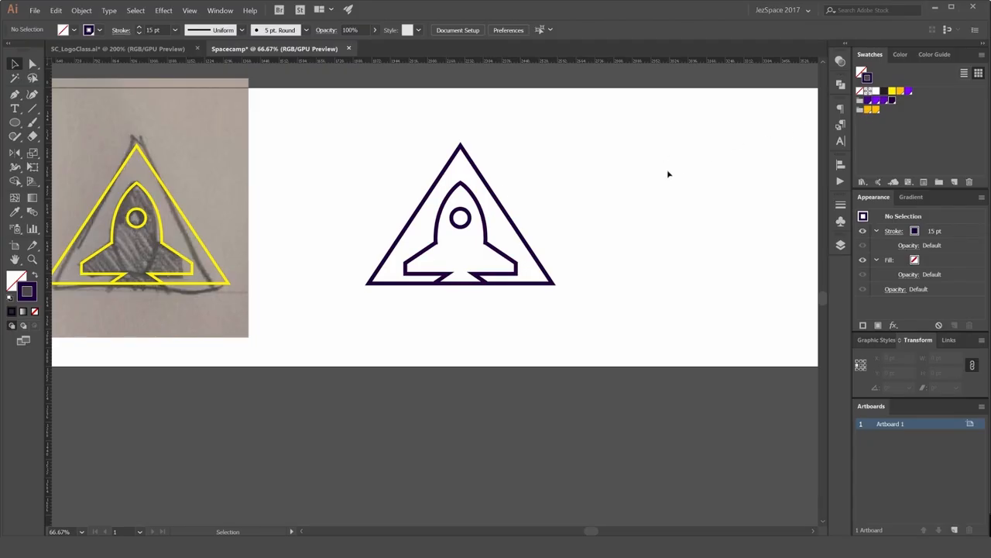
Cut the rocket silhouette out of the dark purple triangle with the Shape Builder, opening the triangle's base beneath the rocket.
{"action": "left_click_drag", "start_coordinate": [553, 145], "coordinate": [389, 266]}
{"action": "left_click", "coordinate": [538, 168]}
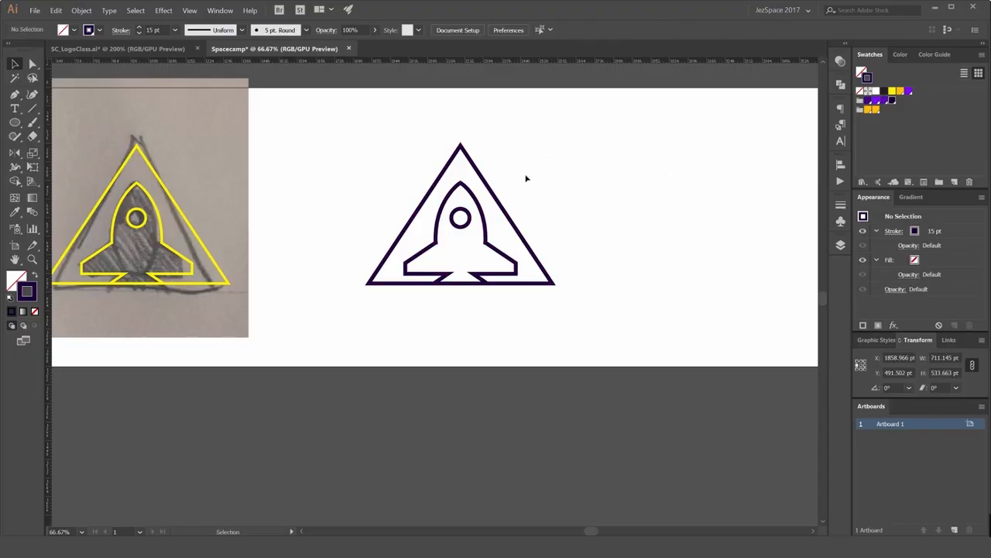
{"action": "scroll", "coordinate": [517, 169], "scroll_direction": "up", "scroll_amount": 1}
{"action": "left_click_drag", "start_coordinate": [557, 148], "coordinate": [313, 386]}
{"action": "left_click_drag", "start_coordinate": [550, 164], "coordinate": [597, 134]}
{"action": "key", "text": "ctrl+a"}
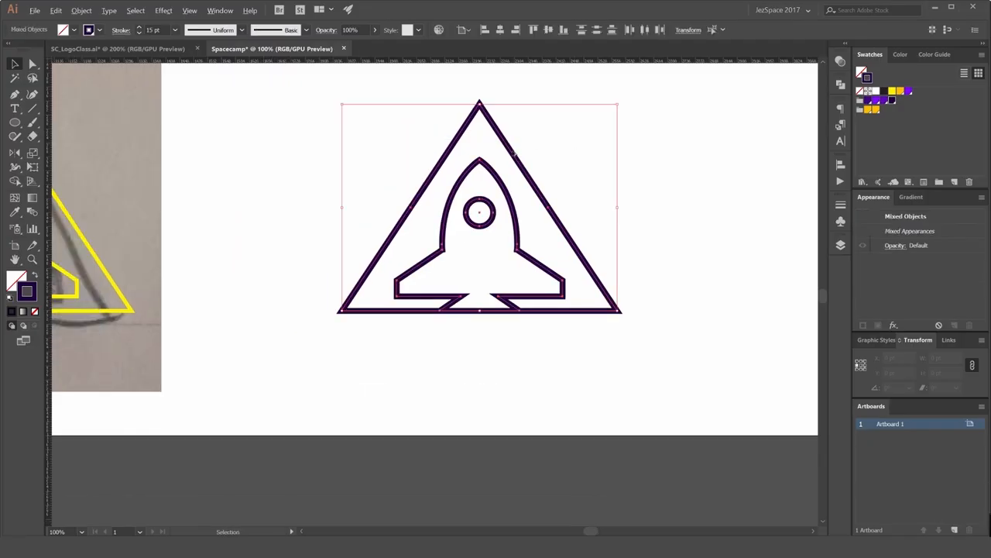
{"action": "scroll", "coordinate": [421, 222], "scroll_direction": "up", "scroll_amount": 1}
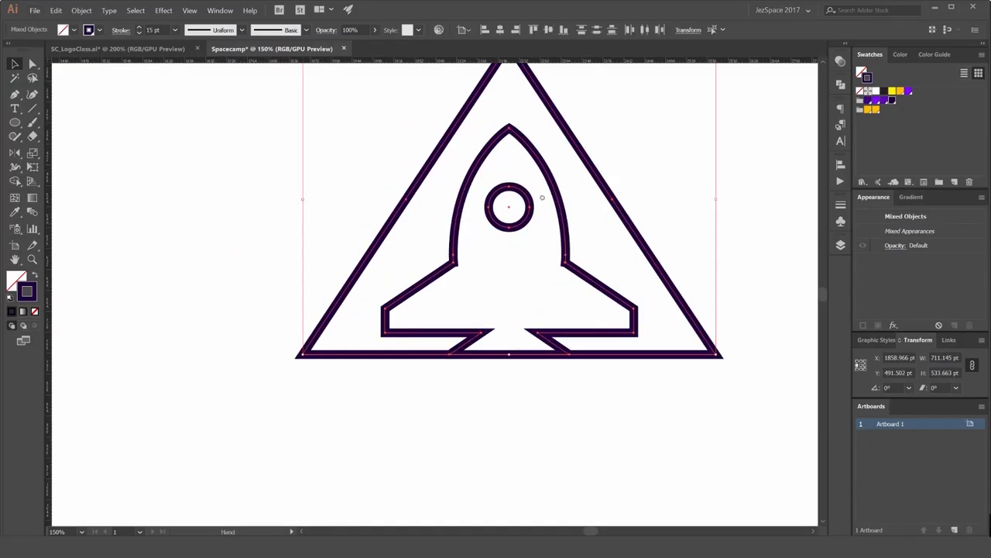
{"action": "left_click_drag", "start_coordinate": [542, 197], "coordinate": [496, 198]}
{"action": "scroll", "coordinate": [514, 194], "scroll_direction": "down", "scroll_amount": 1}
{"action": "left_click_drag", "start_coordinate": [547, 178], "coordinate": [545, 189]}
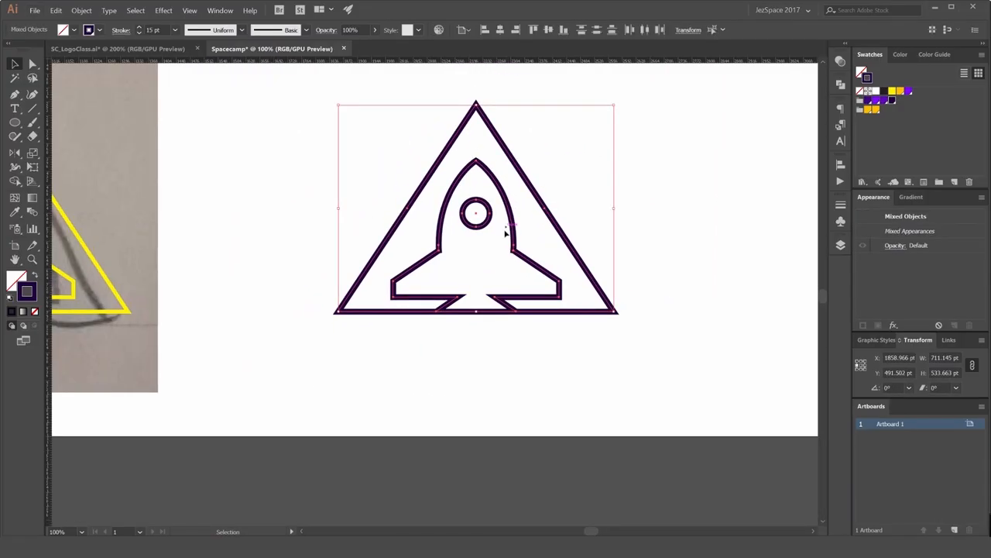
{"action": "scroll", "coordinate": [505, 233], "scroll_direction": "up", "scroll_amount": 1}
{"action": "key", "text": "shift+m"}
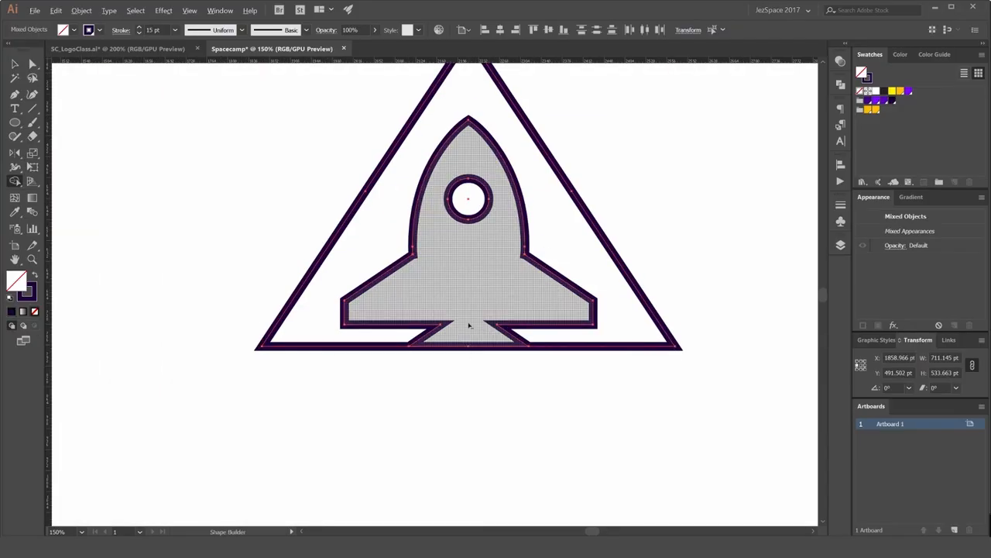
{"action": "left_click_drag", "start_coordinate": [468, 381], "coordinate": [468, 382]}
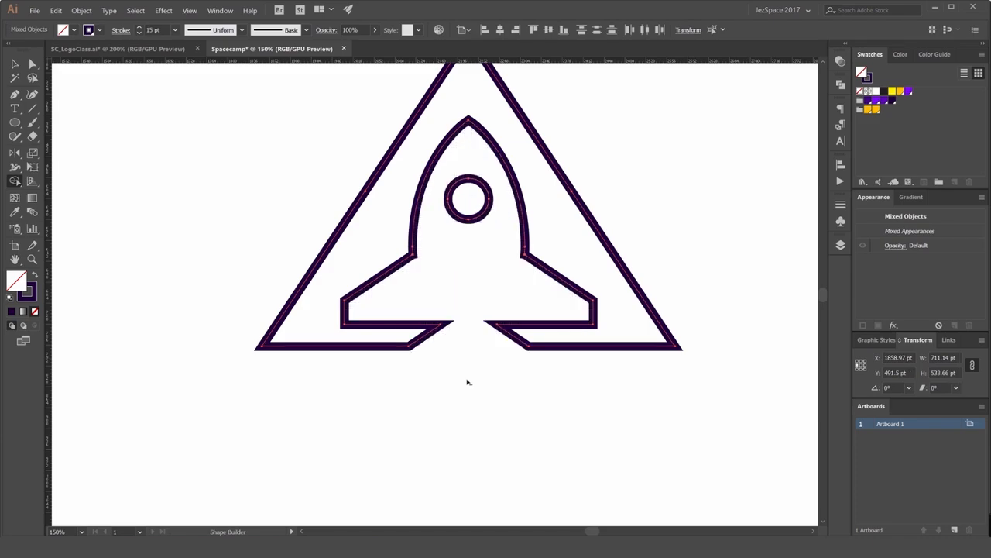
{"action": "key", "text": "v"}
{"action": "left_click", "coordinate": [466, 380]}
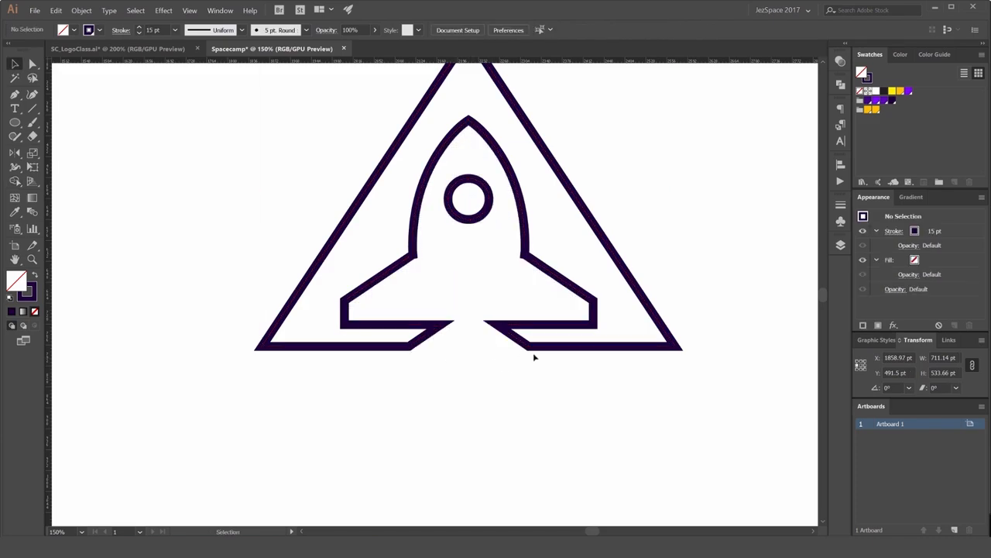
{"action": "left_click_drag", "start_coordinate": [558, 346], "coordinate": [589, 345]}
{"action": "key", "text": "ctrl+z"}
Duplicate the cut-out triangle logo with its window, placing the copy beside the original at the same height.
{"action": "key", "text": "ctrl+a"}
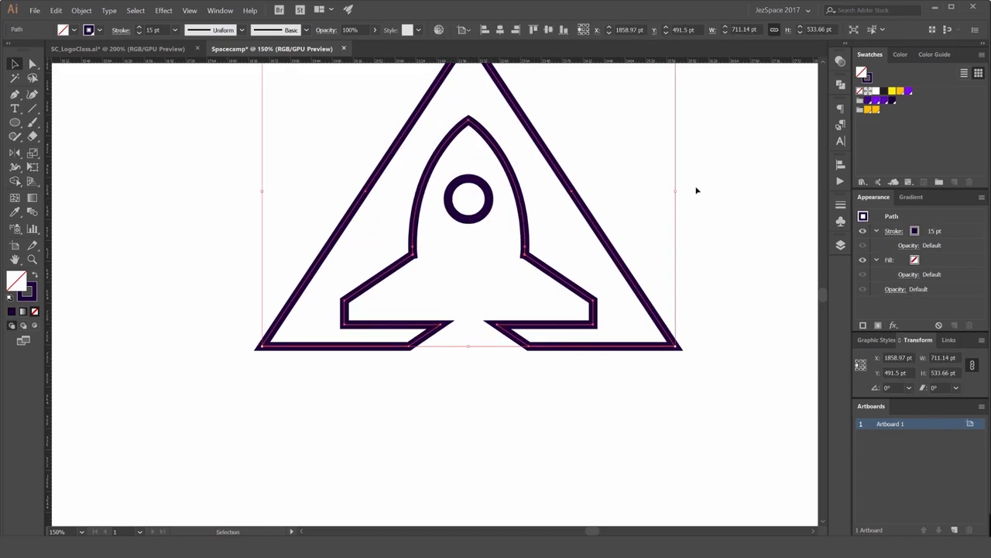
{"action": "key", "text": "ctrl+minus"}
{"action": "key", "text": "ctrl+minus"}
{"action": "left_click_drag", "start_coordinate": [640, 171], "coordinate": [531, 178]}
{"action": "left_click_drag", "start_coordinate": [460, 279], "coordinate": [607, 277]}
{"action": "left_click", "coordinate": [684, 220]}
{"action": "key", "text": "ctrl+minus"}
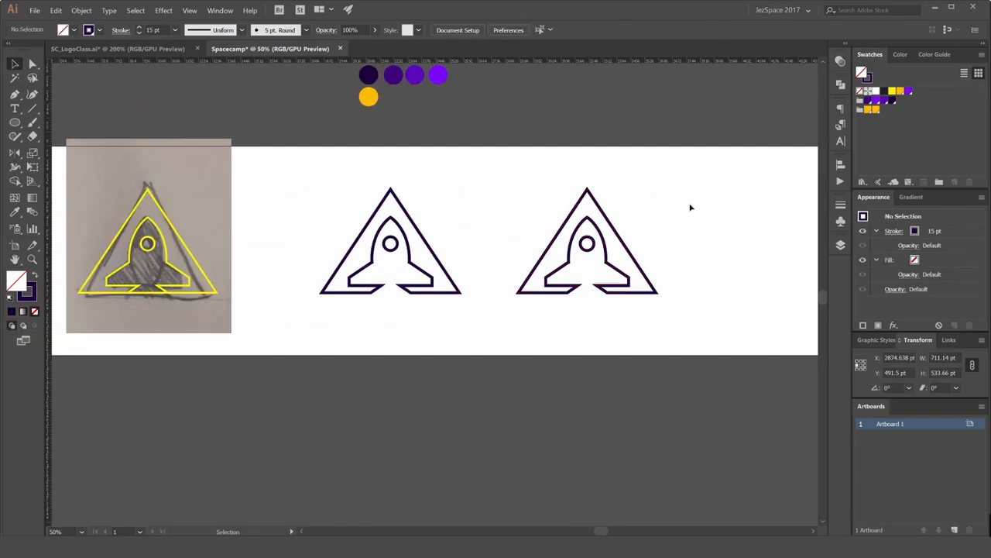
{"action": "left_click_drag", "start_coordinate": [473, 211], "coordinate": [457, 215]}
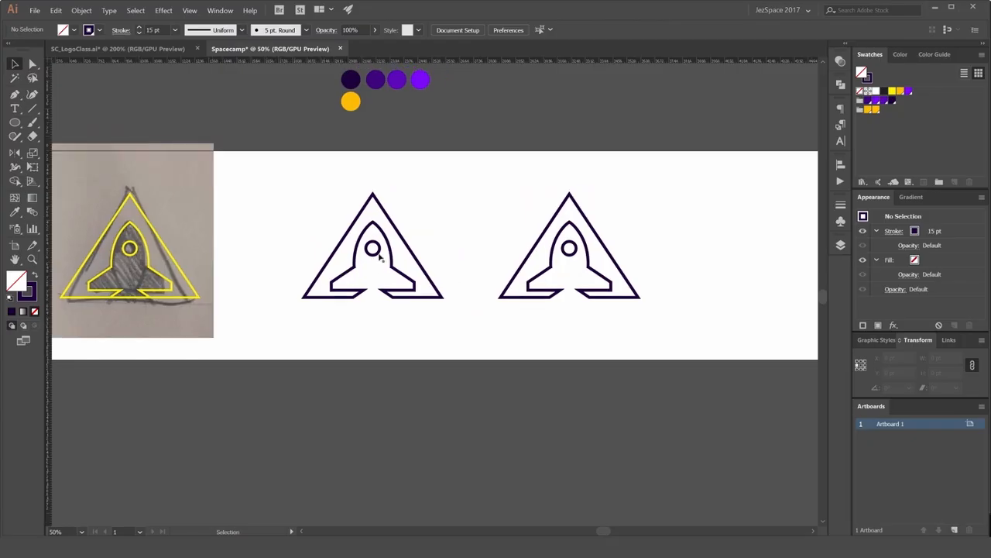
Round the corners of the duplicated triangle-and-rocket outline with a radius of about 18.66 pt.
{"action": "left_click_drag", "start_coordinate": [401, 196], "coordinate": [290, 194]}
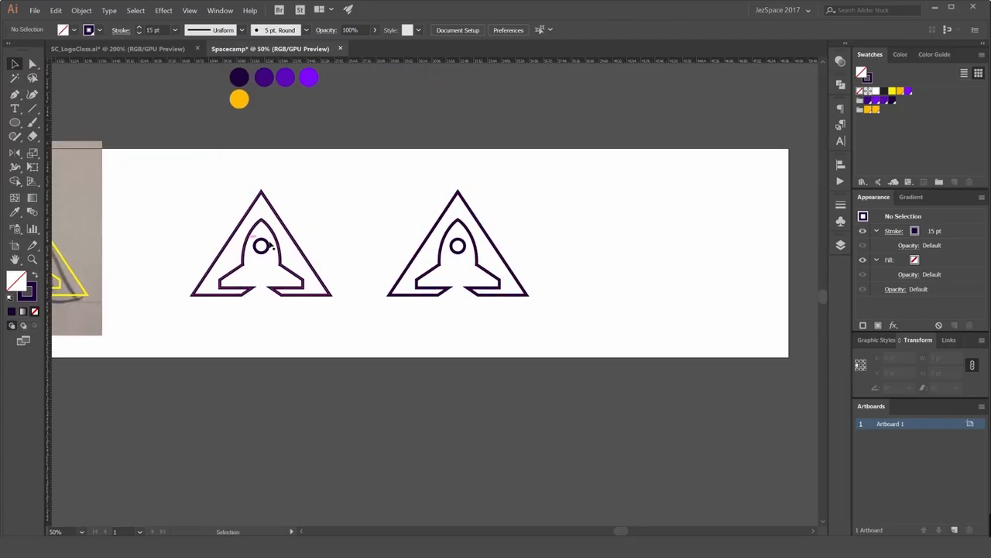
{"action": "key", "text": "ctrl+plus"}
{"action": "left_click_drag", "start_coordinate": [203, 299], "coordinate": [363, 287]}
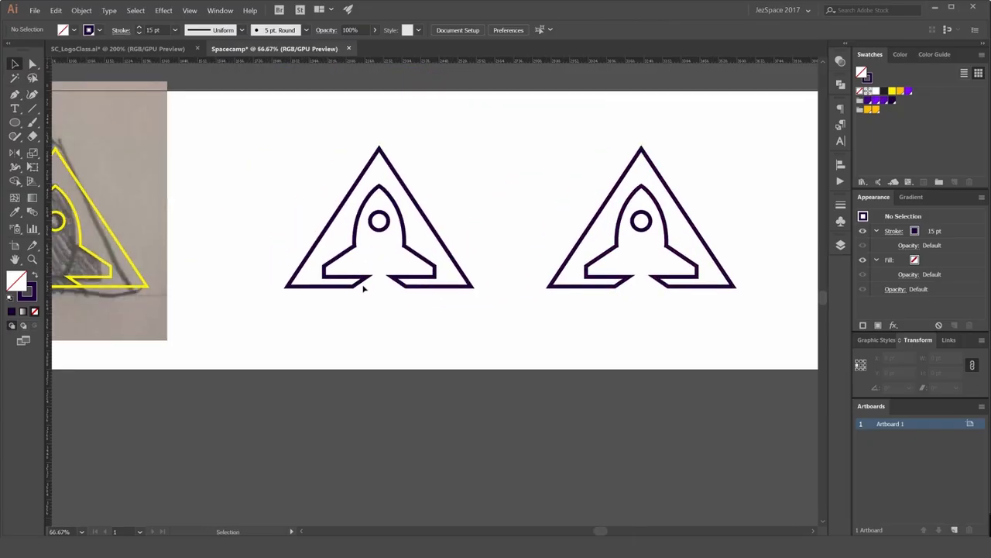
{"action": "left_click_drag", "start_coordinate": [603, 184], "coordinate": [520, 181]}
{"action": "scroll", "coordinate": [580, 243], "scroll_direction": "up", "scroll_amount": 1}
{"action": "left_click_drag", "start_coordinate": [673, 209], "coordinate": [627, 226]}
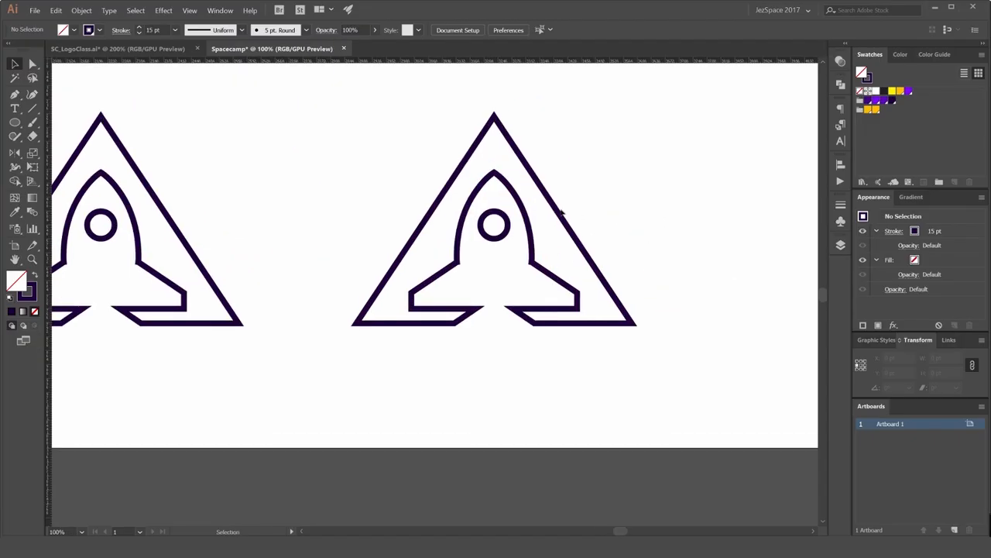
{"action": "left_click_drag", "start_coordinate": [570, 213], "coordinate": [555, 225]}
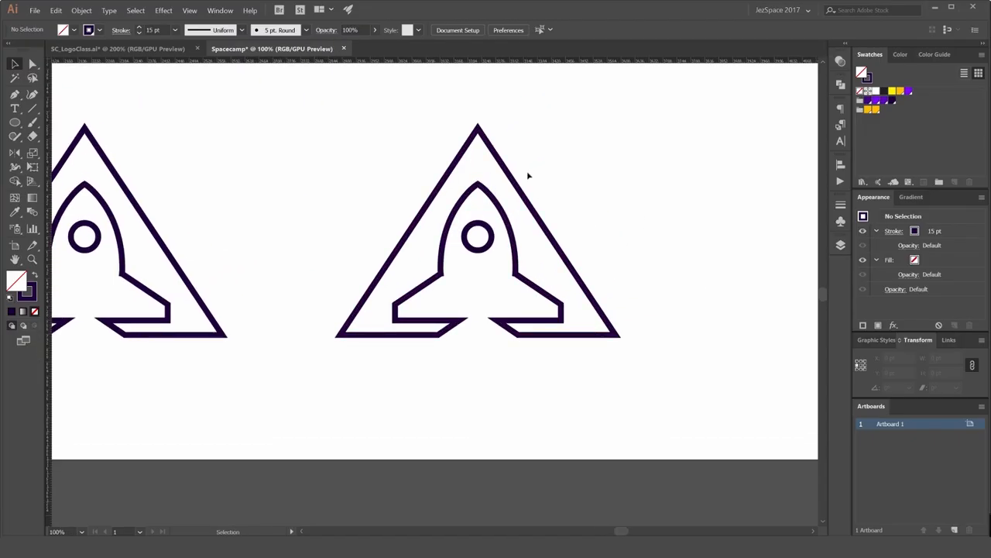
{"action": "left_click", "coordinate": [520, 178]}
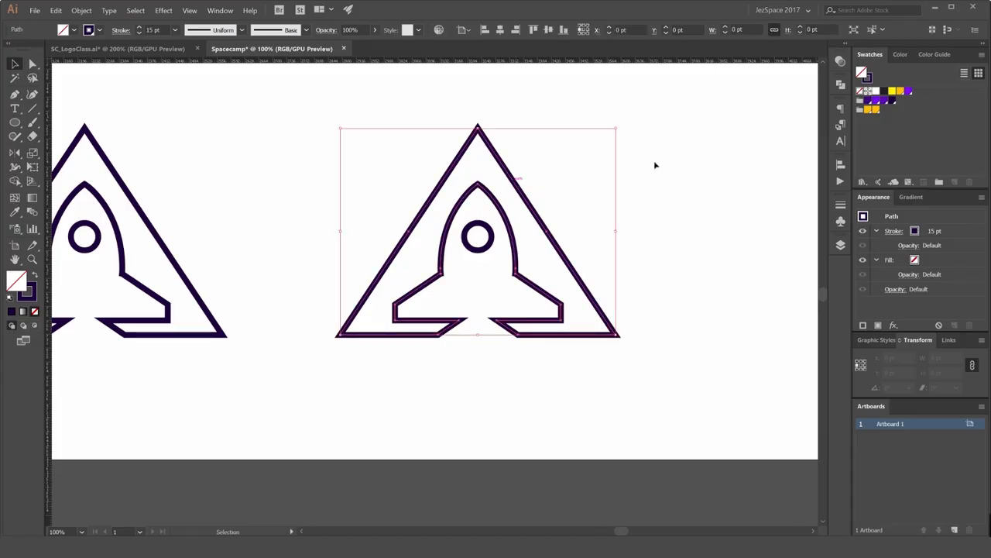
{"action": "scroll", "coordinate": [486, 126], "scroll_direction": "up", "scroll_amount": 2}
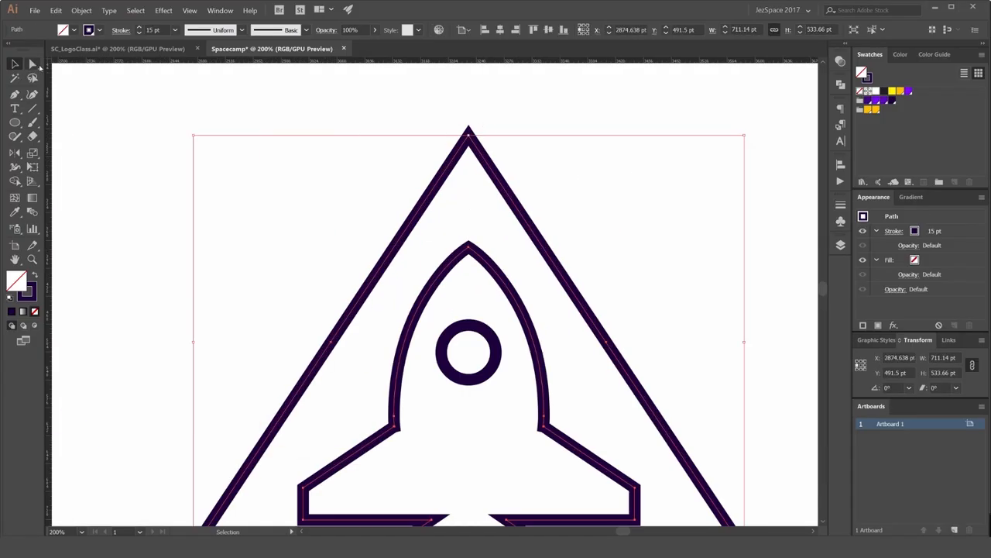
{"action": "left_click", "coordinate": [33, 64]}
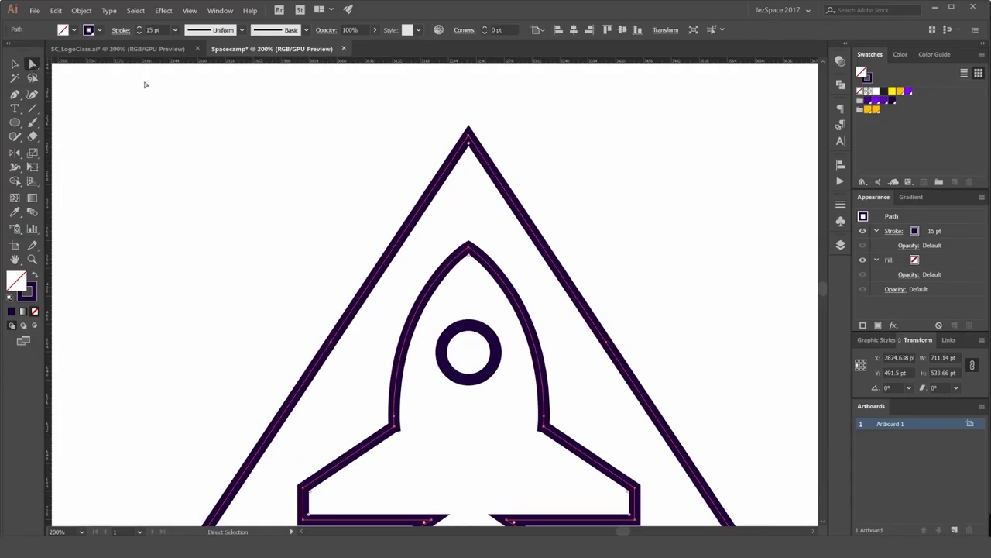
{"action": "scroll", "coordinate": [470, 137], "scroll_direction": "up", "scroll_amount": 5}
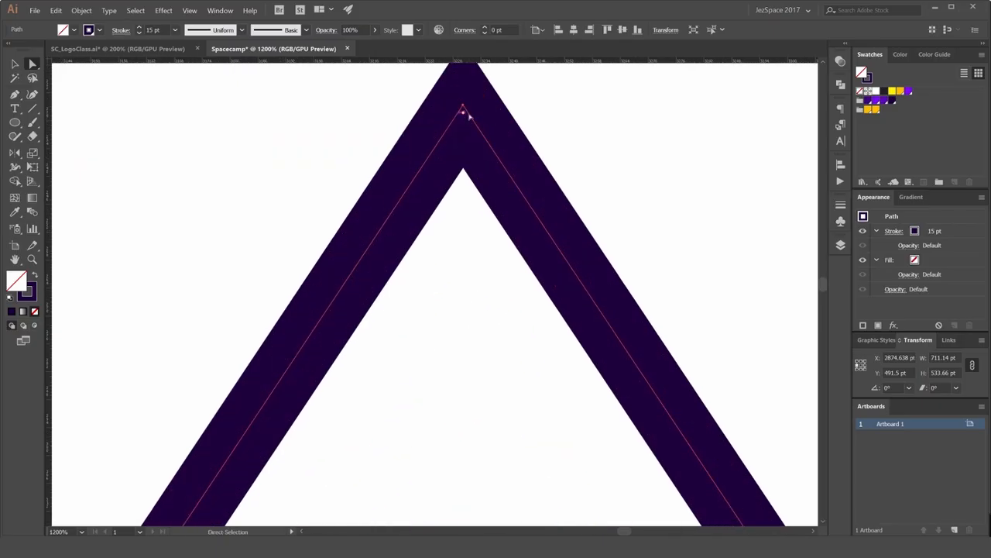
{"action": "scroll", "coordinate": [465, 114], "scroll_direction": "down", "scroll_amount": 1}
{"action": "scroll", "coordinate": [465, 116], "scroll_direction": "down", "scroll_amount": 5}
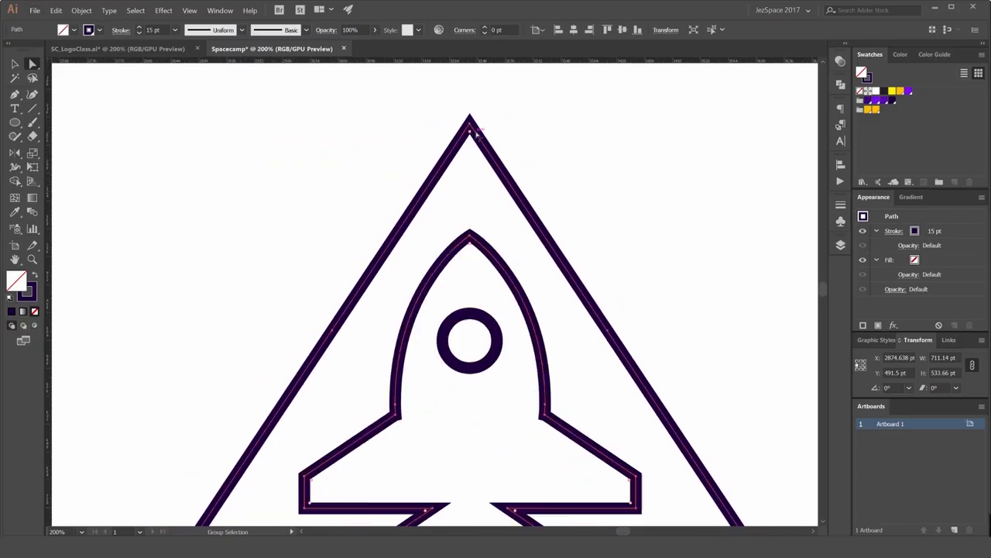
{"action": "mouse_move", "coordinate": [474, 191]}
{"action": "left_mouse_down"}
{"action": "mouse_move", "coordinate": [471, 245]}
{"action": "mouse_move", "coordinate": [474, 176]}
{"action": "left_mouse_up"}
{"action": "left_click_drag", "start_coordinate": [476, 183], "coordinate": [483, 223]}
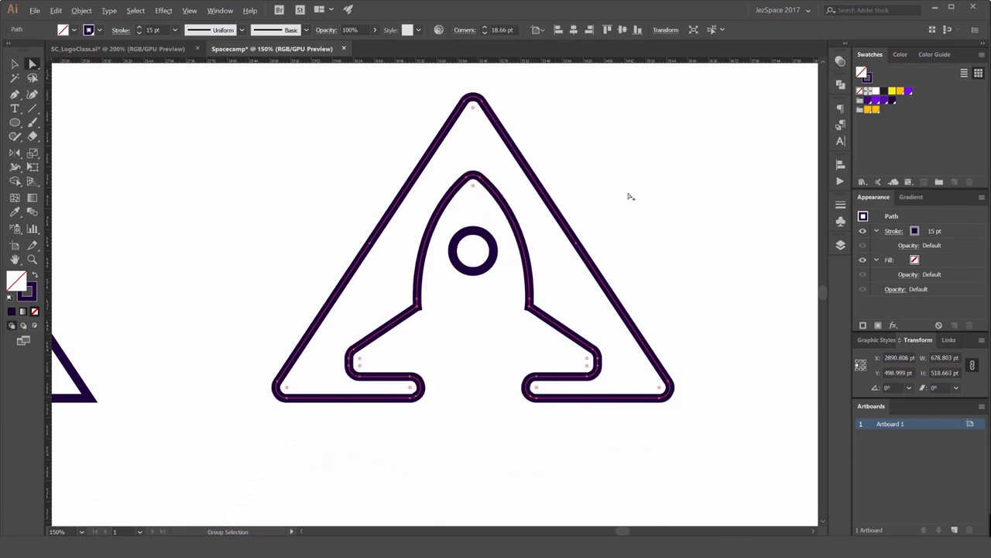
{"action": "scroll", "coordinate": [631, 197], "scroll_direction": "down", "scroll_amount": 2}
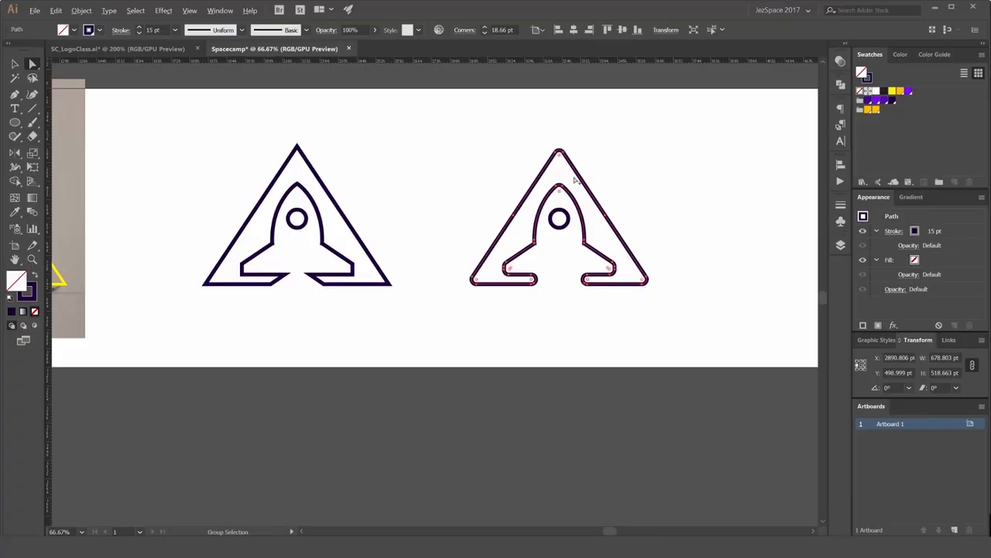
{"action": "scroll", "coordinate": [579, 157], "scroll_direction": "up", "scroll_amount": 2}
{"action": "key", "text": "v"}
{"action": "left_click", "coordinate": [631, 163]}
{"action": "scroll", "coordinate": [631, 163], "scroll_direction": "down", "scroll_amount": 2}
{"action": "left_click_drag", "start_coordinate": [628, 159], "coordinate": [501, 163]}
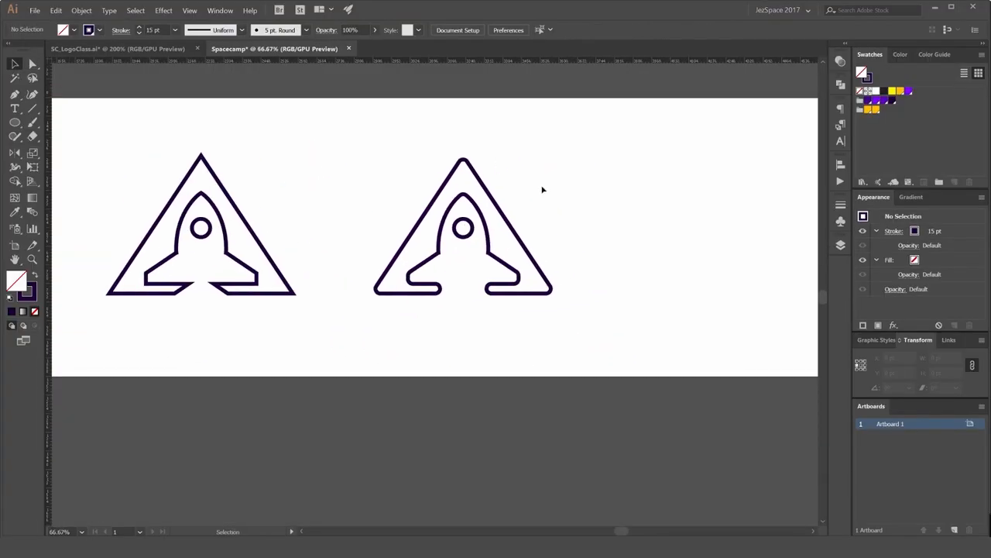
Duplicate the rounded logo with its window, placing the copy beside it at the same height.
{"action": "scroll", "coordinate": [530, 197], "scroll_direction": "up", "scroll_amount": 1}
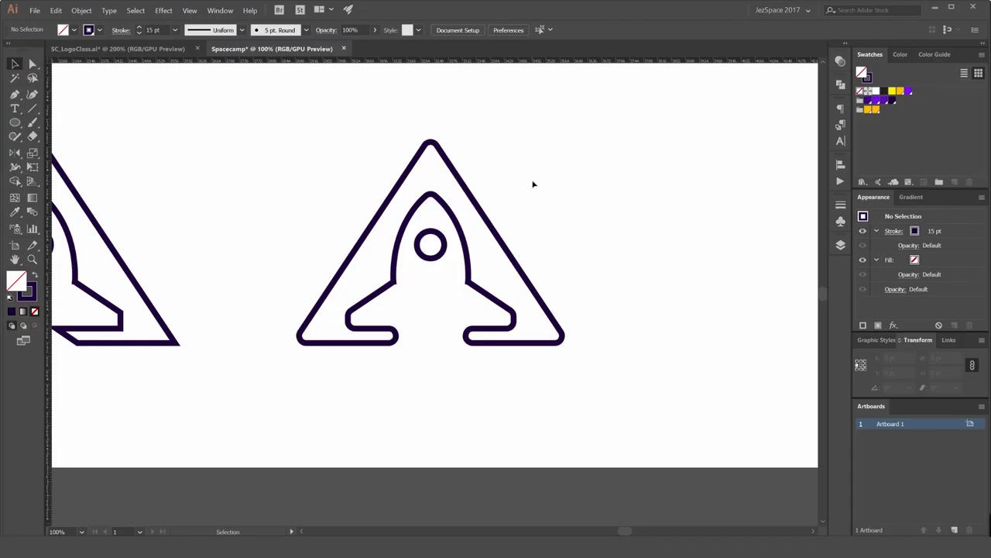
{"action": "key", "text": "ctrl+minus"}
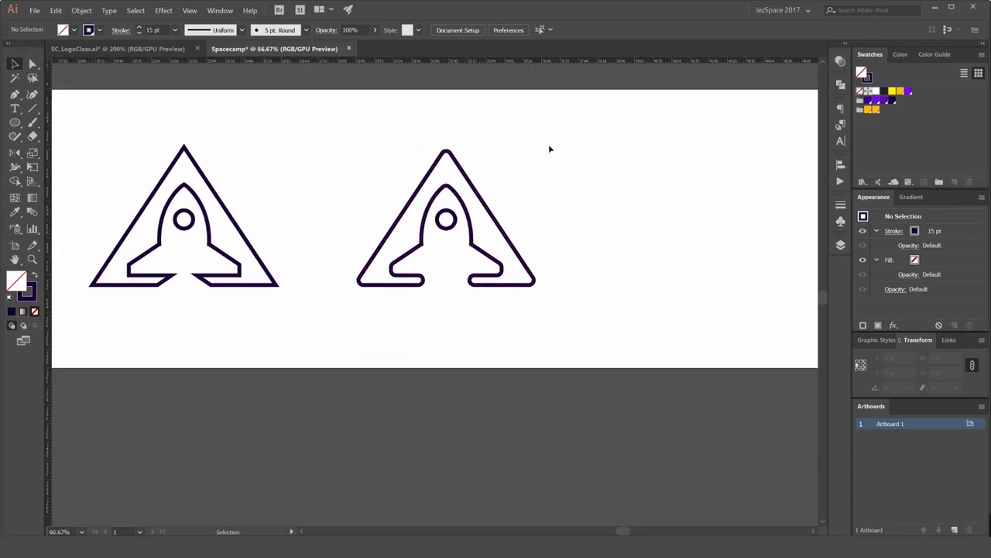
{"action": "left_click", "coordinate": [498, 230]}
{"action": "left_click_drag", "start_coordinate": [498, 230], "coordinate": [588, 243]}
{"action": "left_click", "coordinate": [631, 209]}
{"action": "scroll", "coordinate": [627, 204], "scroll_direction": "up", "scroll_amount": 1}
{"action": "left_click_drag", "start_coordinate": [584, 189], "coordinate": [538, 146]}
{"action": "left_click", "coordinate": [489, 182]}
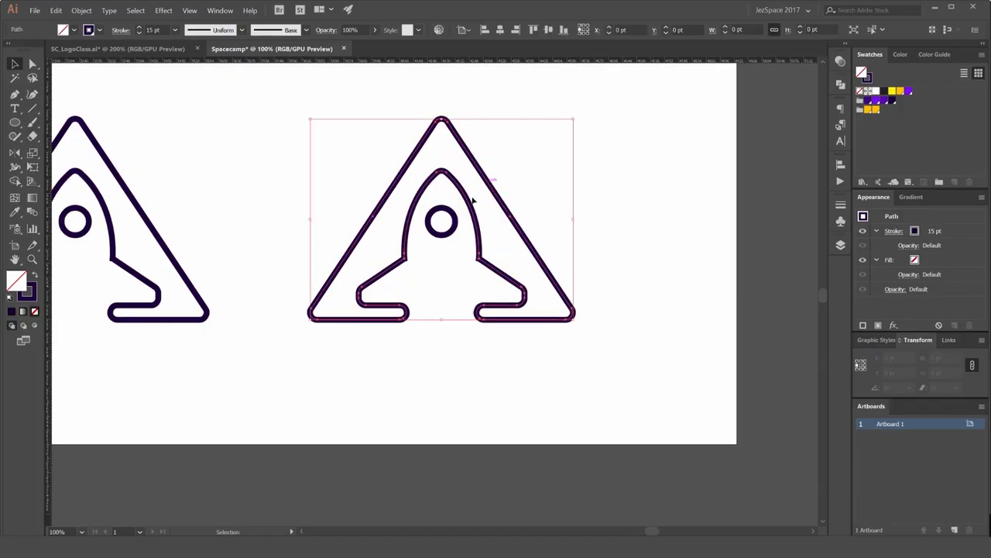
{"action": "left_click", "coordinate": [456, 217]}
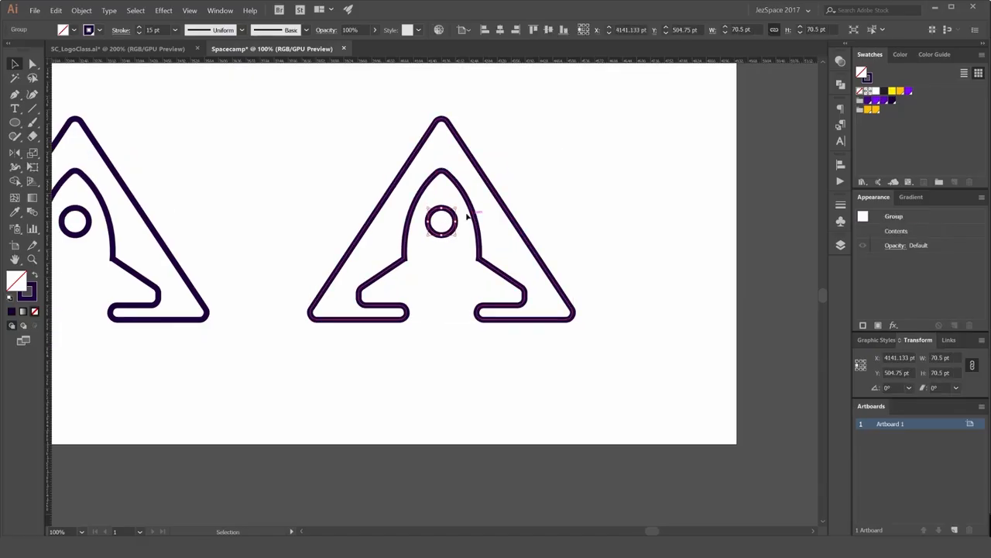
{"action": "left_click", "coordinate": [467, 215]}
{"action": "left_click_drag", "start_coordinate": [446, 216], "coordinate": [496, 170]}
{"action": "key", "text": "Delete"}
{"action": "key", "text": "ctrl+z"}
{"action": "key", "text": "ctrl+z"}
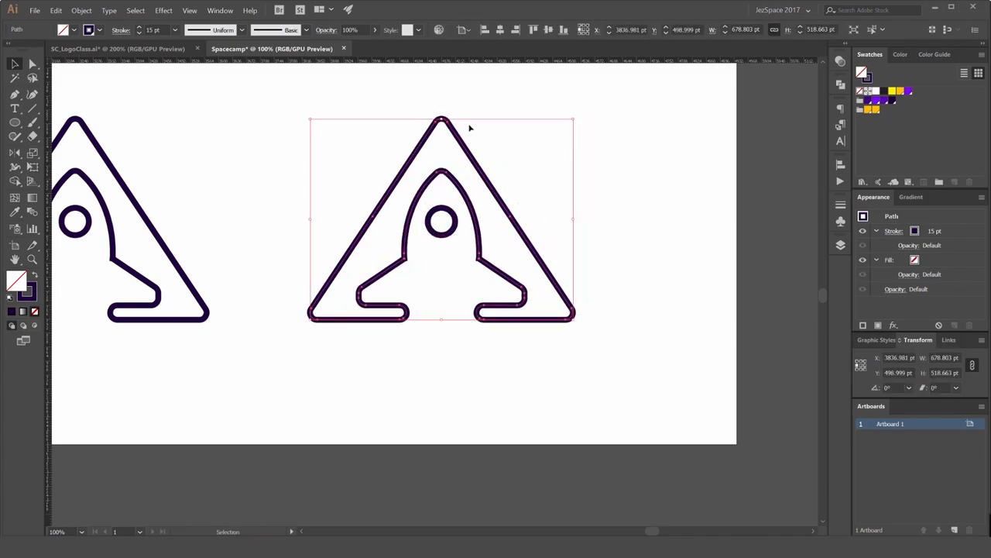
Swap fill and stroke on the newest copy's triangle and window, making both solid dark purple without a stroke.
{"action": "scroll", "coordinate": [431, 156], "scroll_direction": "up", "scroll_amount": 1}
{"action": "key", "text": "shift+x"}
{"action": "left_click", "coordinate": [539, 147]}
{"action": "left_click_drag", "start_coordinate": [483, 200], "coordinate": [585, 184]}
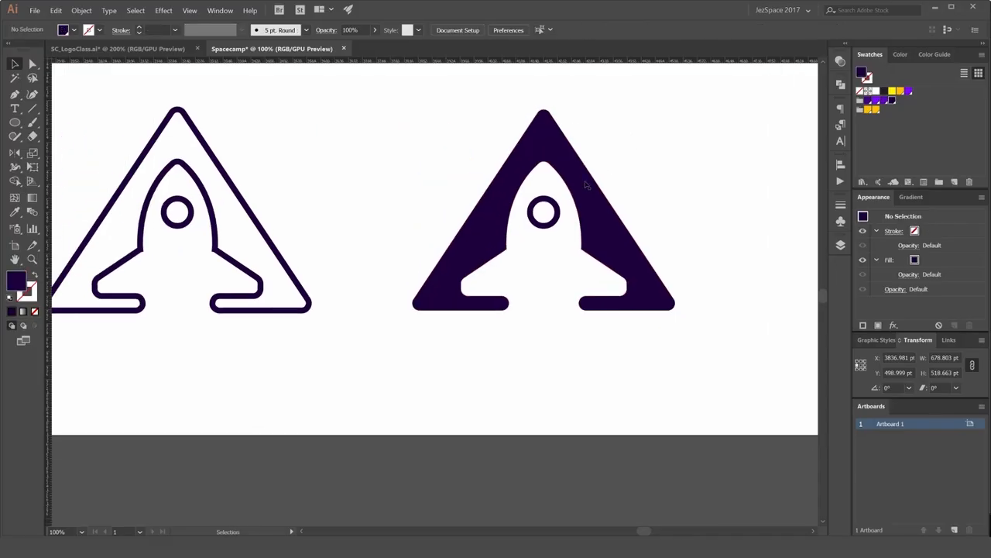
{"action": "scroll", "coordinate": [567, 192], "scroll_direction": "up", "scroll_amount": 1}
{"action": "left_click", "coordinate": [538, 199]}
{"action": "key", "text": "shift+x"}
{"action": "left_click", "coordinate": [684, 162]}
{"action": "scroll", "coordinate": [678, 170], "scroll_direction": "down", "scroll_amount": 2}
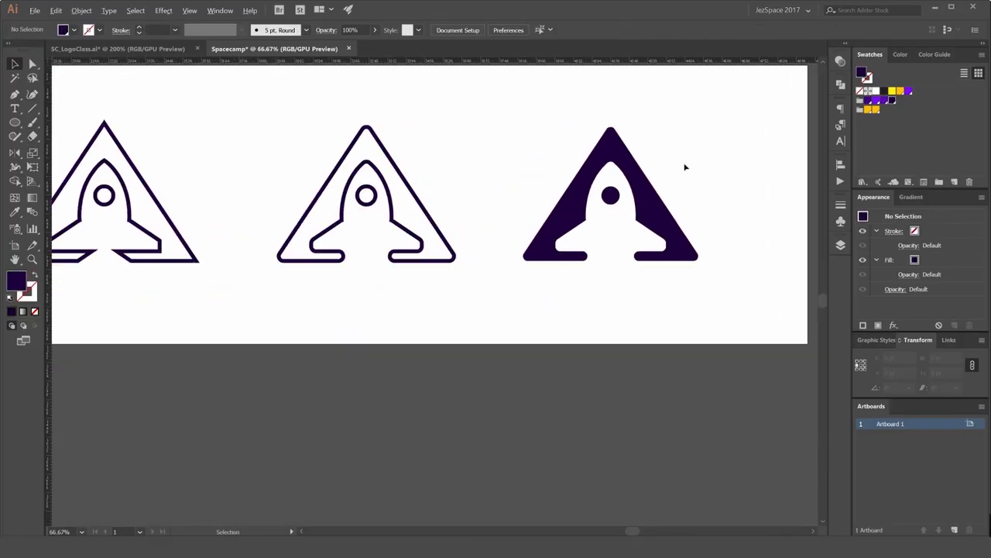
Group the solid dark purple triangle with its window circle.
{"action": "left_click_drag", "start_coordinate": [685, 167], "coordinate": [617, 192]}
{"action": "left_click_drag", "start_coordinate": [646, 152], "coordinate": [469, 313]}
{"action": "key", "text": "ctrl+g"}
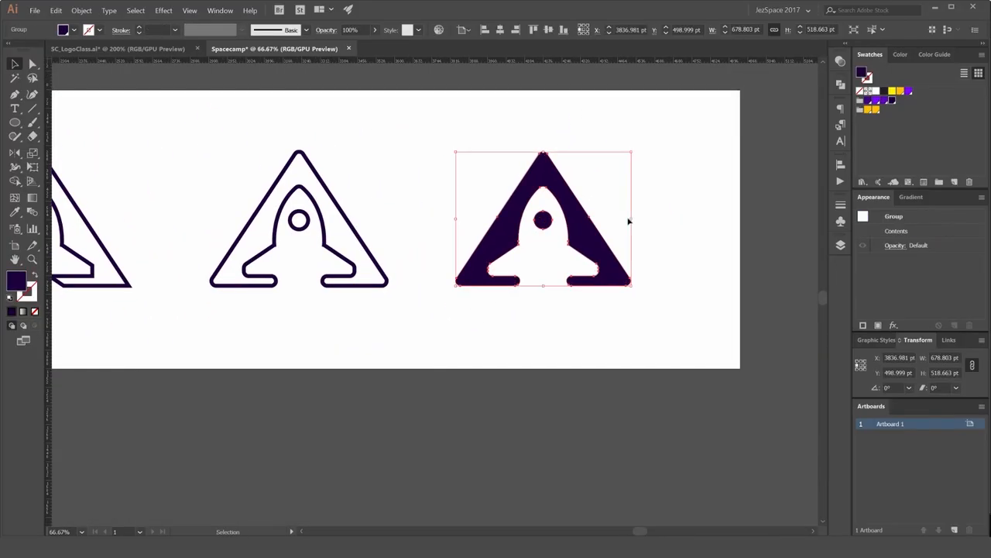
{"action": "left_click_drag", "start_coordinate": [628, 221], "coordinate": [717, 224]}
{"action": "key", "text": "ctrl+z"}
Try to unite the solid triangle and its window circle into one shape with Pathfinder.
{"action": "scroll", "coordinate": [612, 190], "scroll_direction": "up", "scroll_amount": 1}
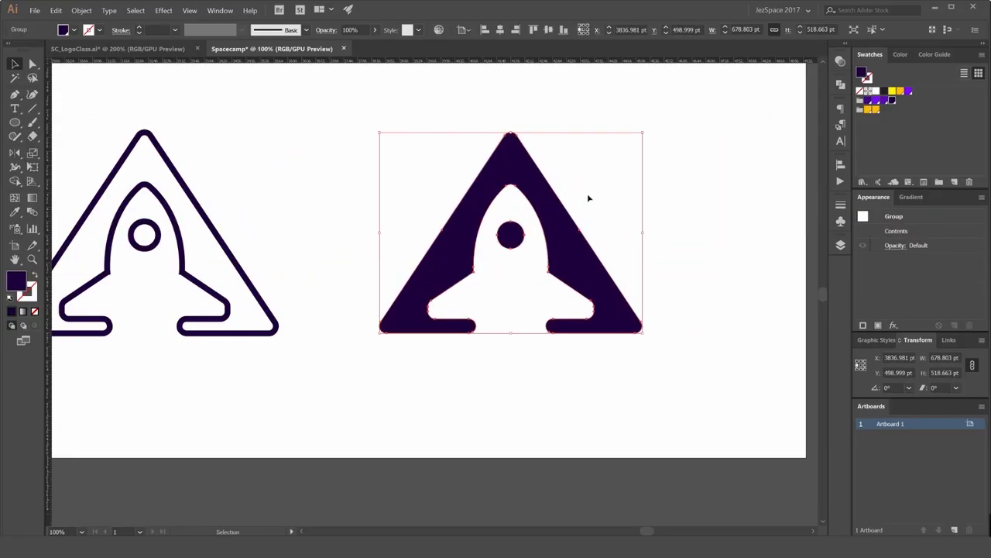
{"action": "left_click", "coordinate": [840, 84]}
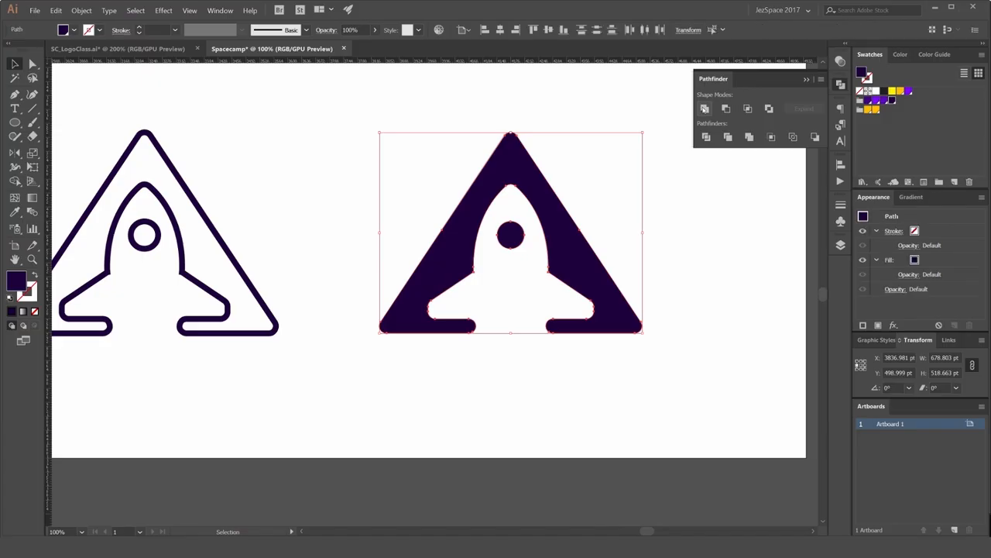
{"action": "left_click_drag", "start_coordinate": [532, 176], "coordinate": [584, 176]}
{"action": "key", "text": "ctrl+z"}
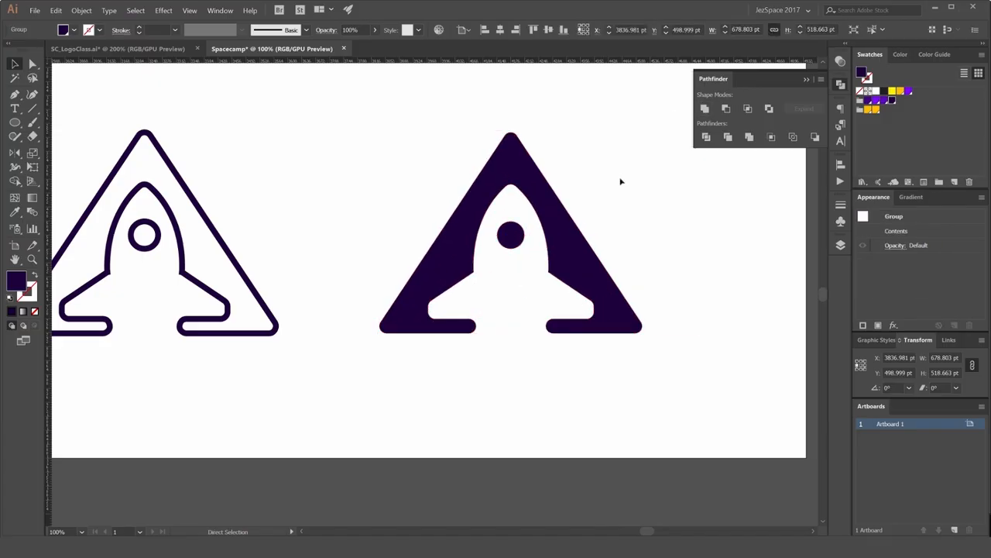
{"action": "left_click", "coordinate": [620, 181]}
{"action": "left_click", "coordinate": [572, 242]}
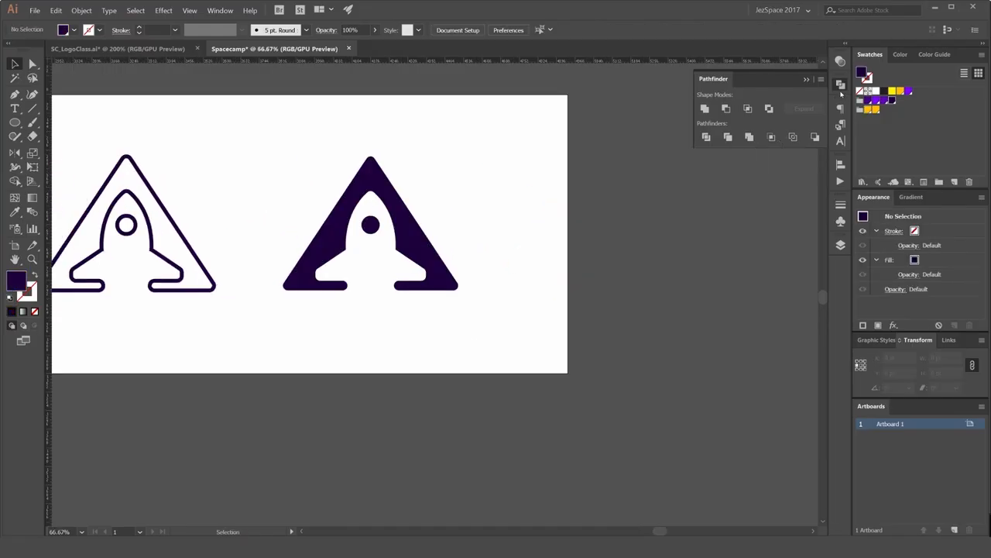
{"action": "left_click", "coordinate": [840, 89]}
{"action": "scroll", "coordinate": [601, 163], "scroll_direction": "down", "scroll_amount": 1}
{"action": "left_click_drag", "start_coordinate": [609, 162], "coordinate": [328, 175]}
{"action": "scroll", "coordinate": [336, 175], "scroll_direction": "down", "scroll_amount": 1}
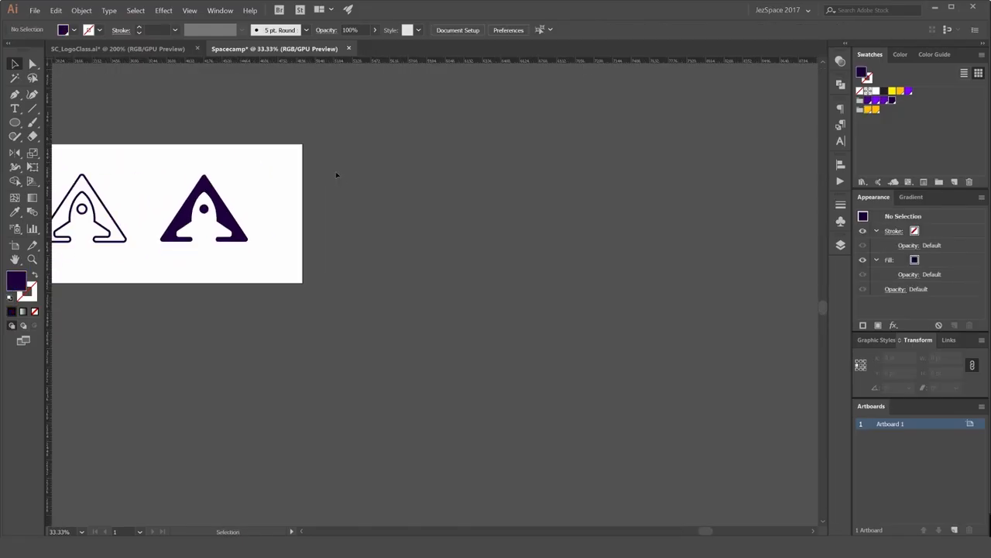
Draw a second artboard about 1644 × 1080 px beside the first, aligned with its upper and lower edges.
{"action": "left_click", "coordinate": [15, 244]}
{"action": "left_click_drag", "start_coordinate": [412, 144], "coordinate": [624, 285]}
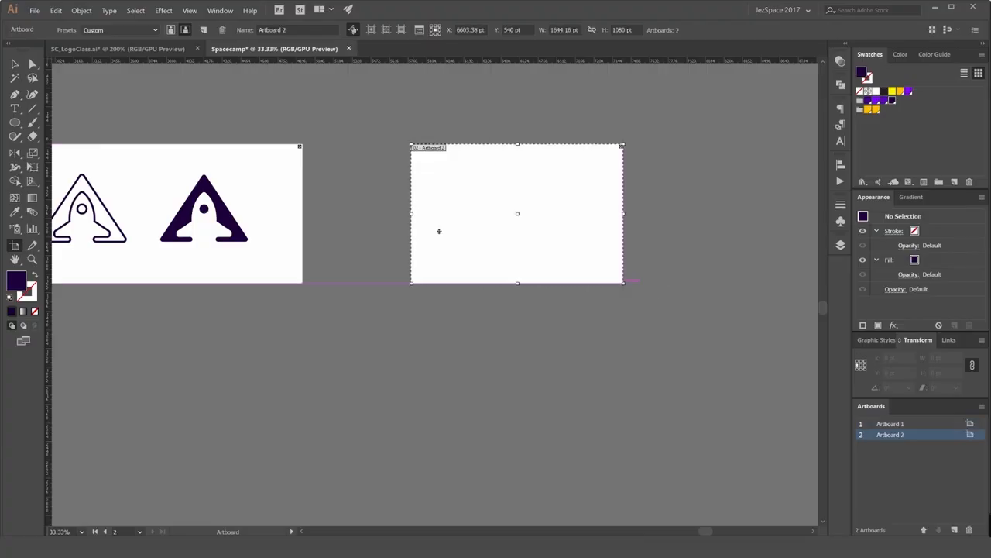
Place a copy of the solid dark purple logo on the second artboard and fill the copy white.
{"action": "key", "text": "v"}
{"action": "left_click", "coordinate": [224, 219]}
{"action": "left_click_drag", "start_coordinate": [224, 219], "coordinate": [545, 219]}
{"action": "key", "text": "ctrl+="}
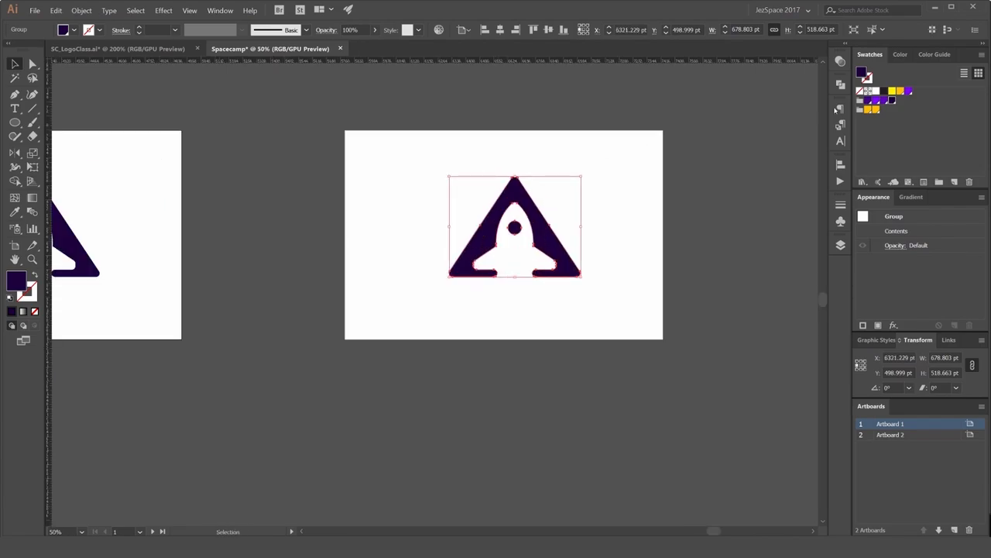
{"action": "left_click", "coordinate": [875, 91]}
{"action": "left_click", "coordinate": [688, 128]}
Cover the second artboard with a dark purple rectangle of about 1644 × 1080 pt and send it behind the logo.
{"action": "key", "text": "m"}
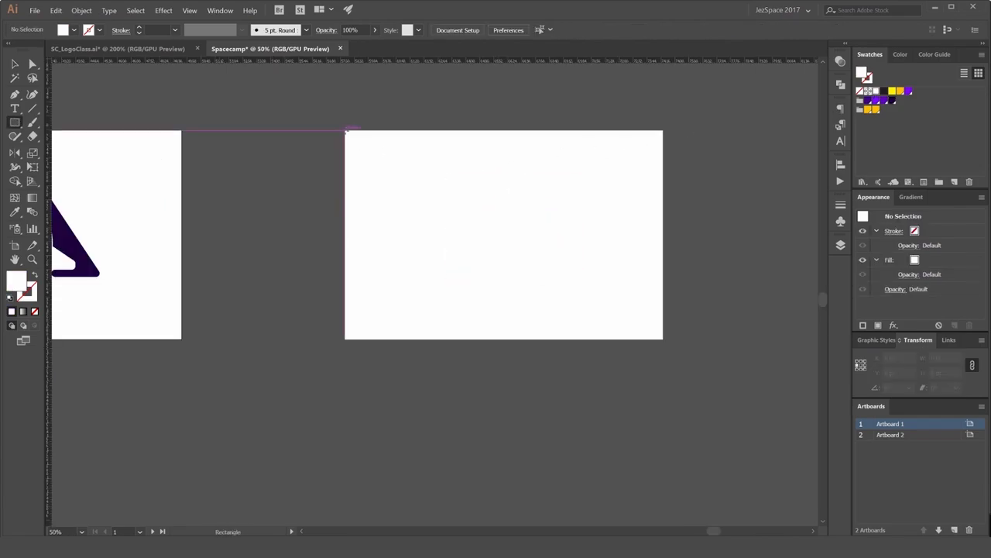
{"action": "left_click_drag", "start_coordinate": [345, 131], "coordinate": [663, 338]}
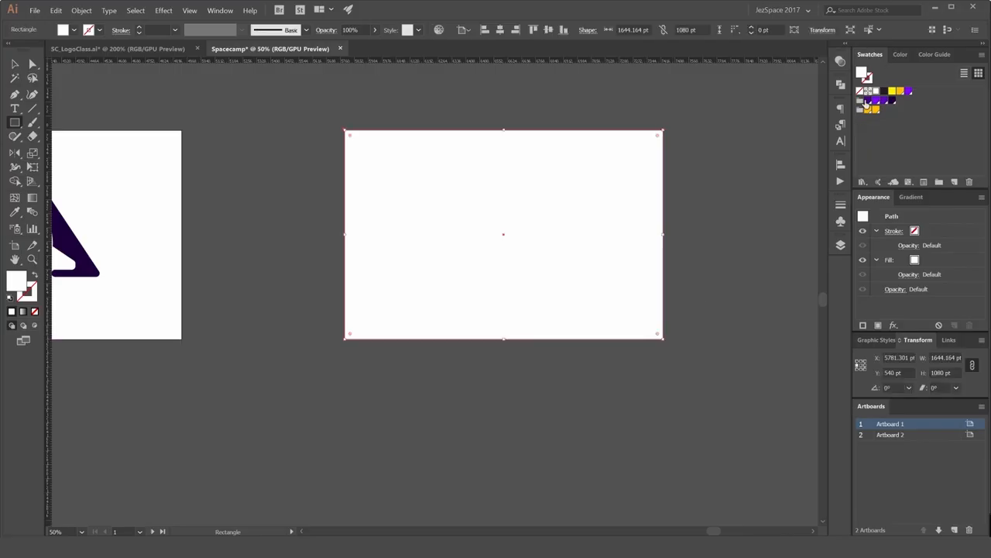
{"action": "left_click", "coordinate": [885, 100]}
{"action": "left_click", "coordinate": [891, 101]}
{"action": "key", "text": "ctrl+shift+["}
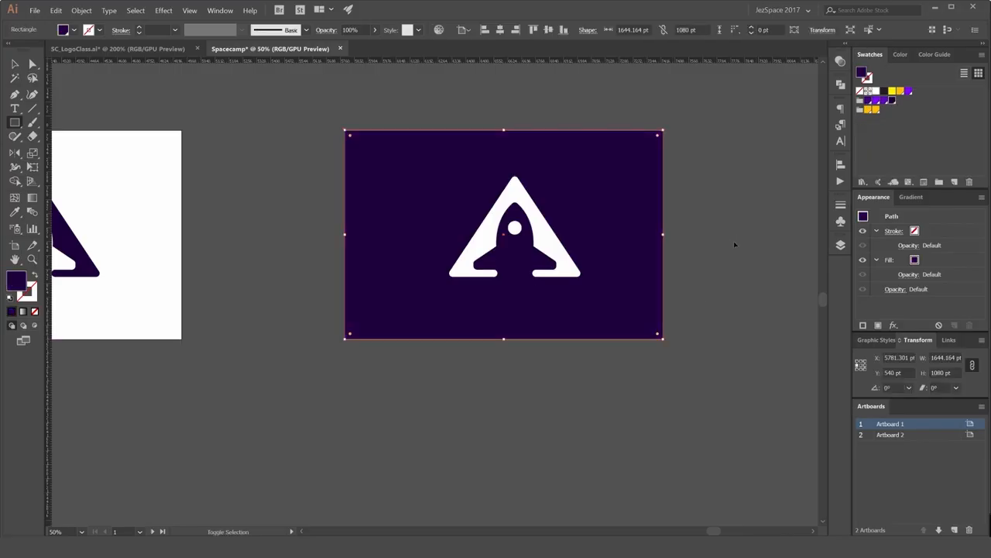
{"action": "left_click", "coordinate": [82, 10]}
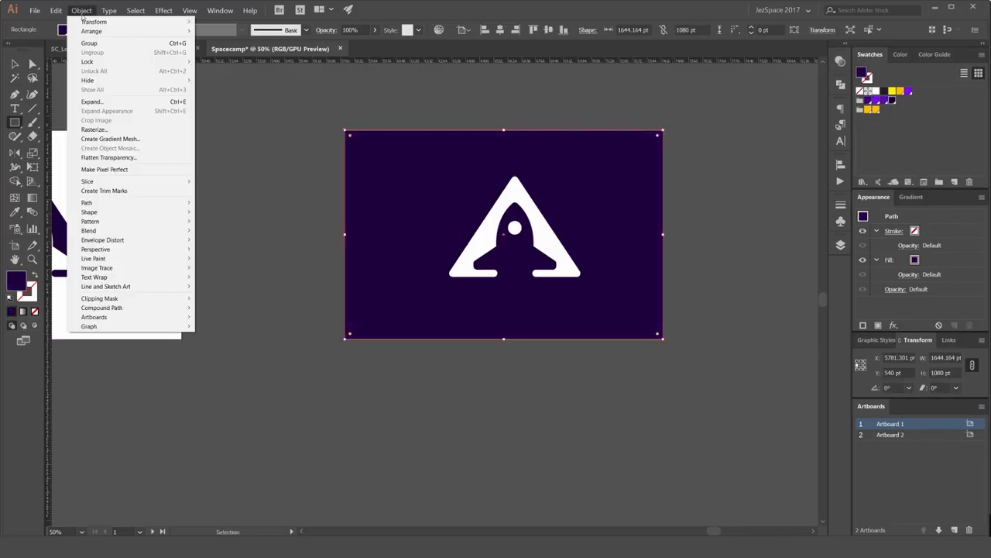
{"action": "mouse_move", "coordinate": [99, 31]}
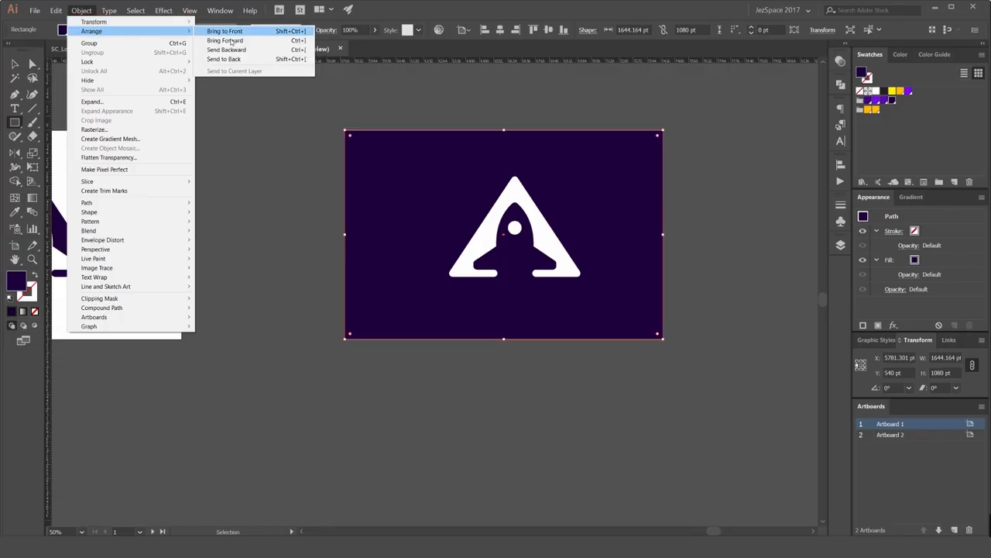
{"action": "left_click", "coordinate": [681, 146]}
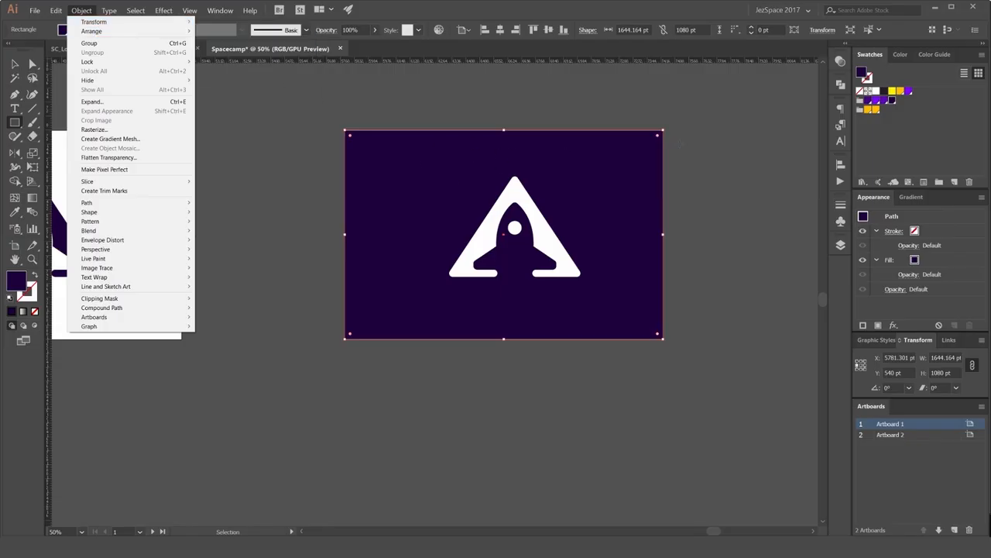
{"action": "left_click", "coordinate": [666, 294]}
Lock the dark purple background rectangle.
{"action": "key", "text": "v"}
{"action": "key", "text": "ctrl+2"}
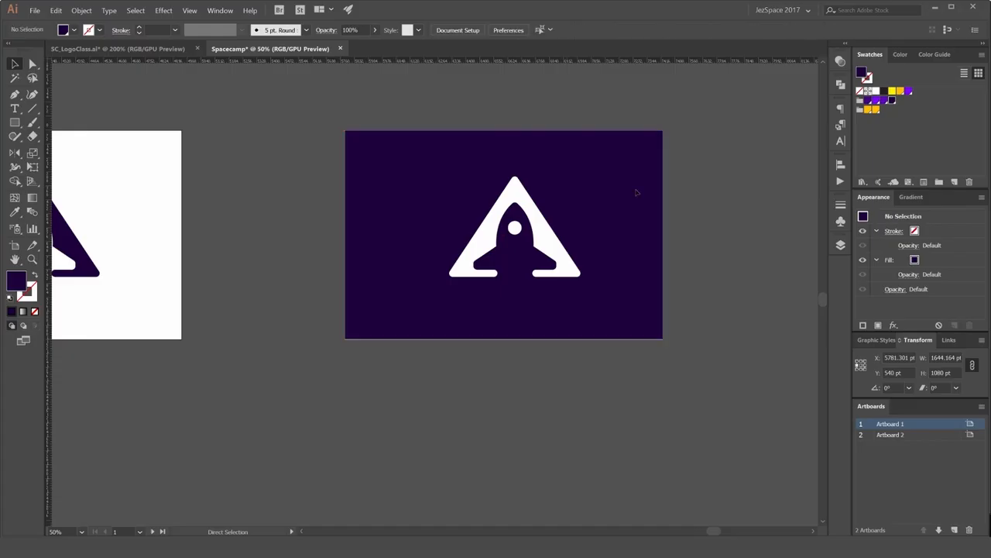
Scale the white logo down to about 409 pt wide and centre it horizontally and vertically on the second artboard.
{"action": "left_click_drag", "start_coordinate": [638, 193], "coordinate": [443, 283]}
{"action": "key", "text": "ctrl+plus"}
{"action": "left_click_drag", "start_coordinate": [588, 175], "coordinate": [552, 202]}
{"action": "left_click", "coordinate": [501, 29]}
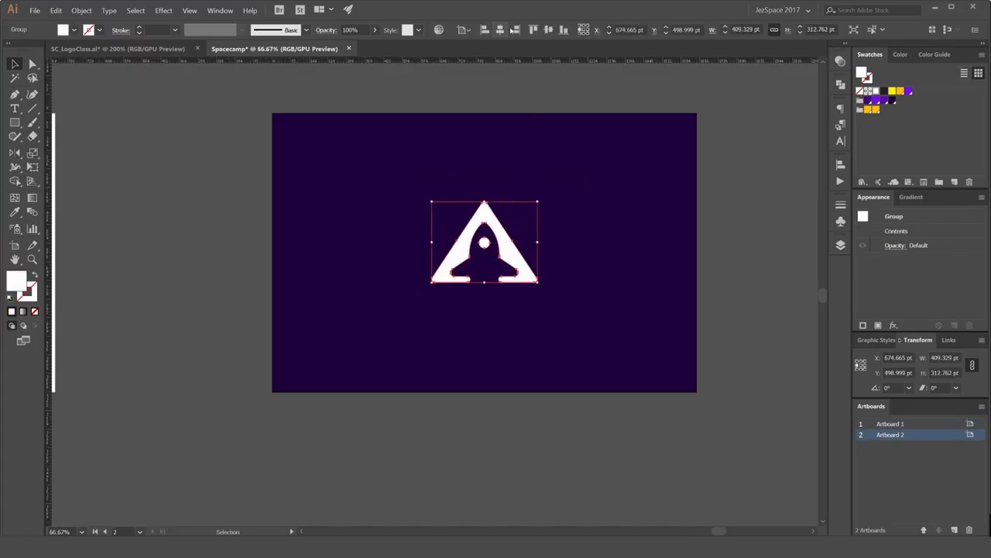
{"action": "left_click", "coordinate": [549, 30]}
{"action": "left_click", "coordinate": [622, 184]}
Enlarge the white logo slightly about its centre, keeping its proportions.
{"action": "left_click", "coordinate": [491, 228]}
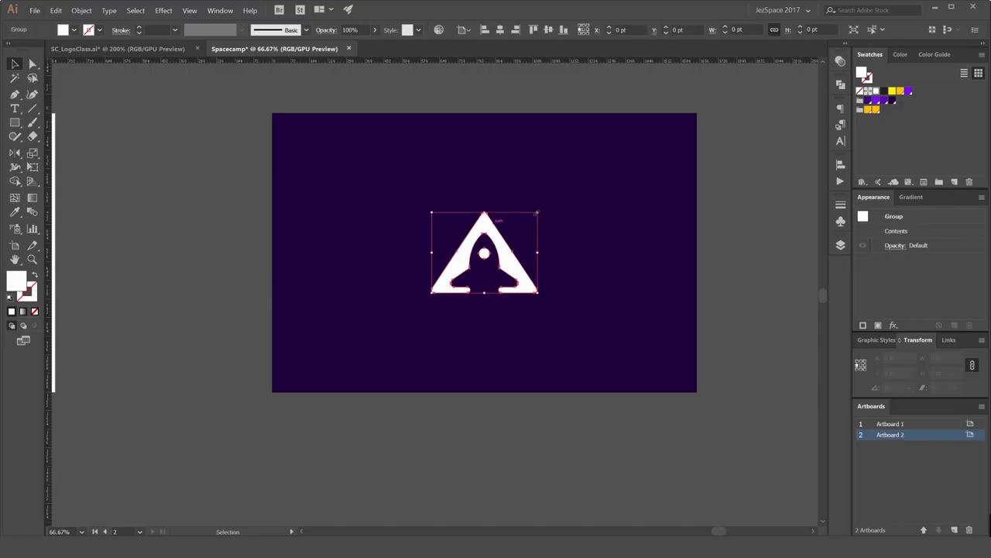
{"action": "left_click_drag", "start_coordinate": [537, 213], "coordinate": [546, 204]}
{"action": "left_click", "coordinate": [597, 178]}
{"action": "scroll", "coordinate": [597, 178], "scroll_direction": "down", "scroll_amount": 2}
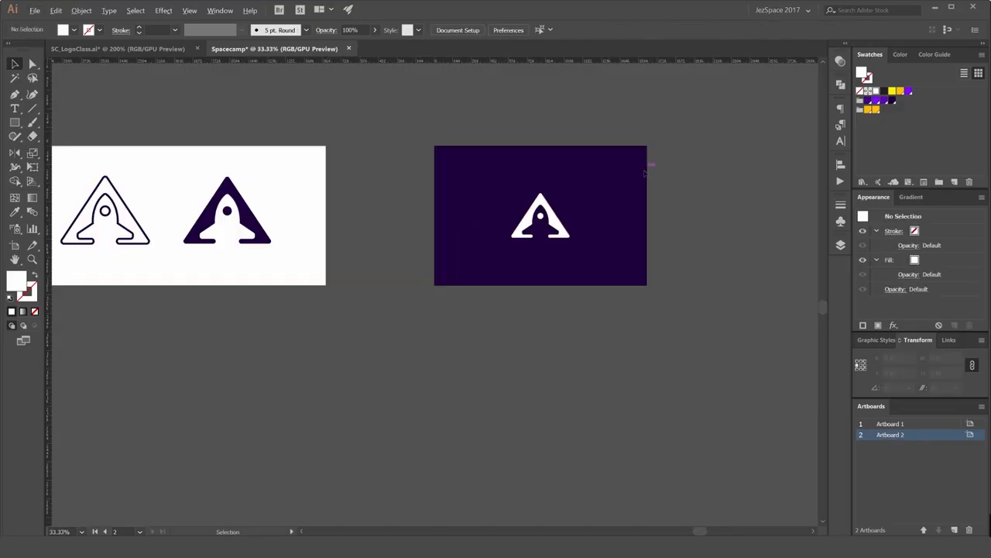
{"action": "scroll", "coordinate": [623, 206], "scroll_direction": "up", "scroll_amount": 2}
{"action": "scroll", "coordinate": [551, 222], "scroll_direction": "up", "scroll_amount": 1}
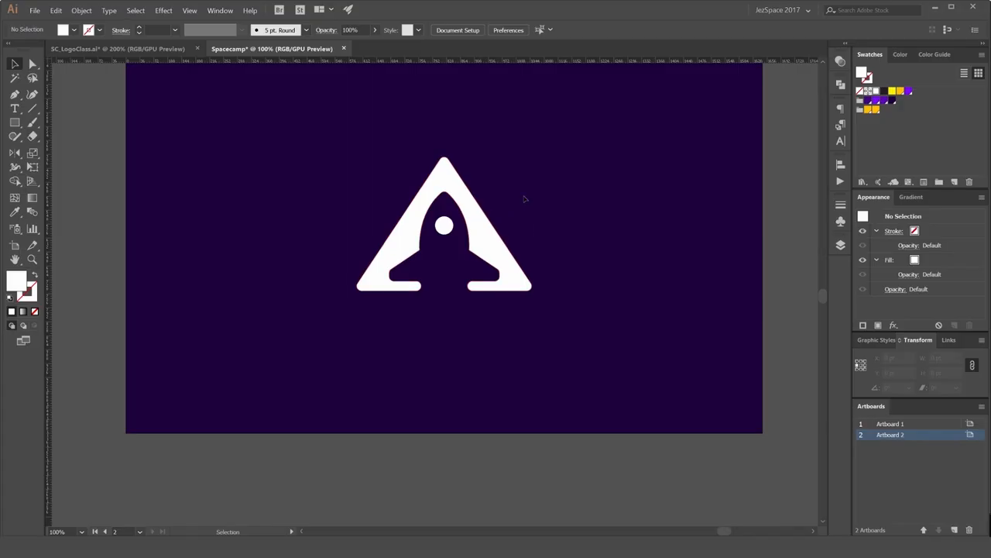
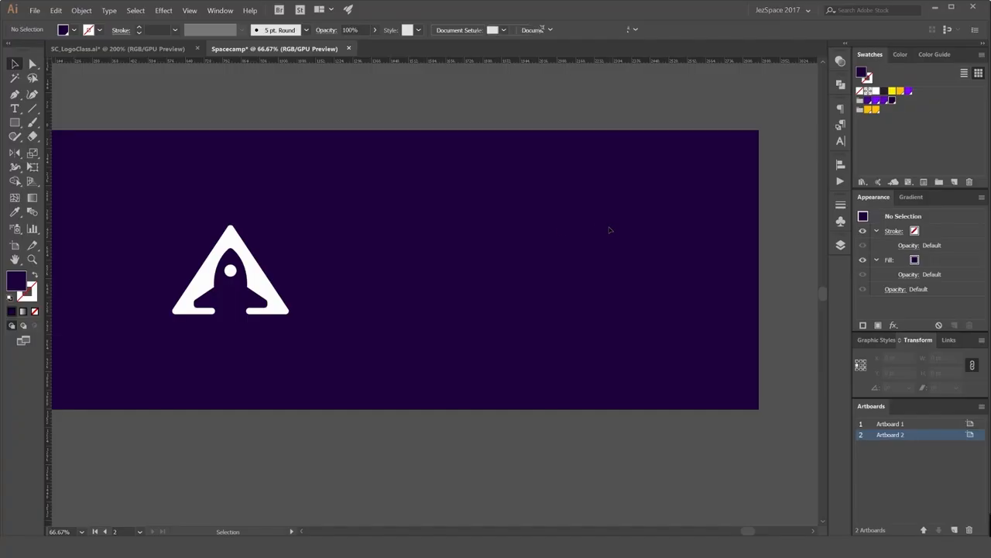
Add a line of placeholder point text beside the white logo, scale it up to about 134.8 pt and fill it white.
{"action": "key", "text": "t"}
{"action": "left_click", "coordinate": [501, 201]}
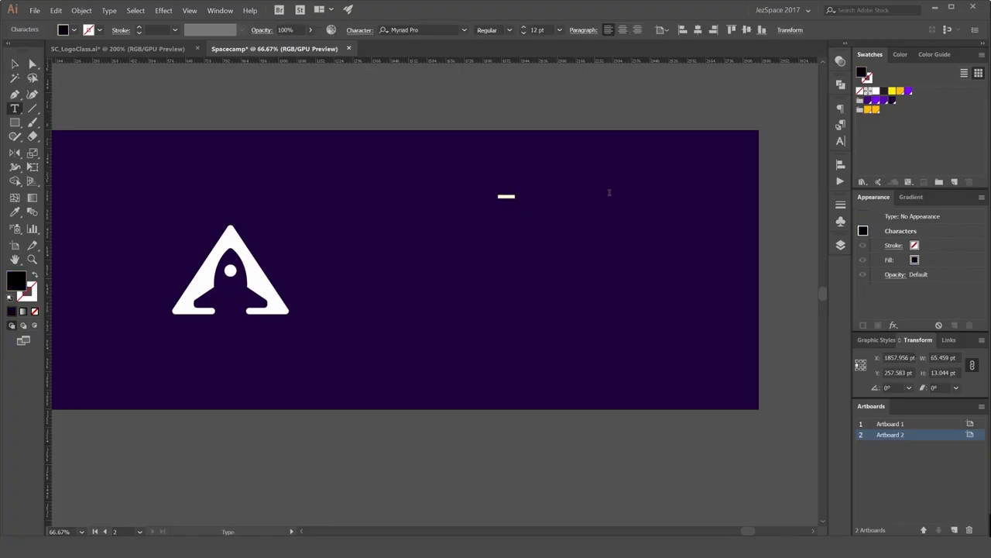
{"action": "key", "text": "Escape"}
{"action": "scroll", "coordinate": [519, 185], "scroll_direction": "up", "scroll_amount": 3}
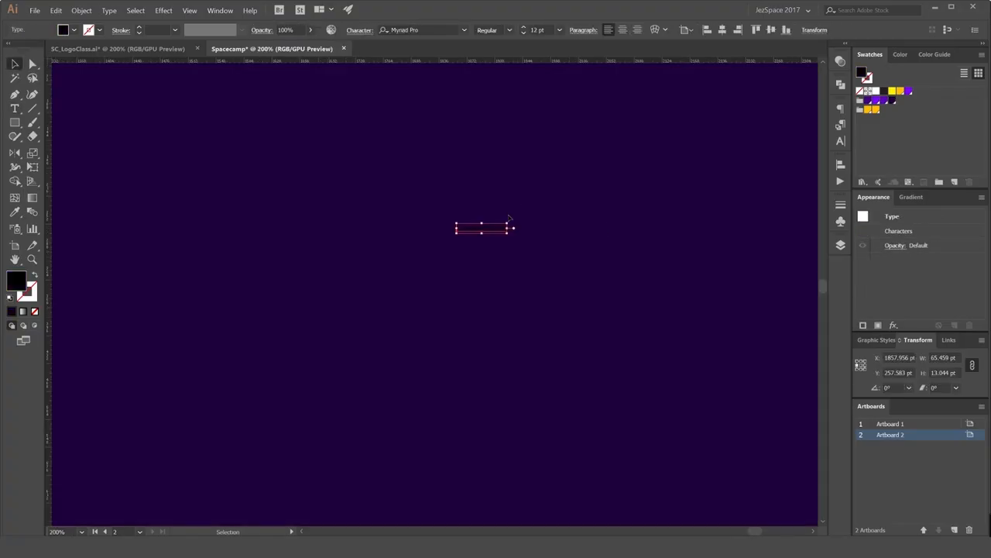
{"action": "scroll", "coordinate": [509, 221], "scroll_direction": "down", "scroll_amount": 2}
{"action": "left_click_drag", "start_coordinate": [515, 219], "coordinate": [684, 161]}
{"action": "left_click_drag", "start_coordinate": [626, 211], "coordinate": [609, 170]}
{"action": "left_click", "coordinate": [876, 91]}
{"action": "left_click", "coordinate": [681, 155]}
{"action": "scroll", "coordinate": [629, 233], "scroll_direction": "up", "scroll_amount": 1}
{"action": "left_click", "coordinate": [610, 171]}
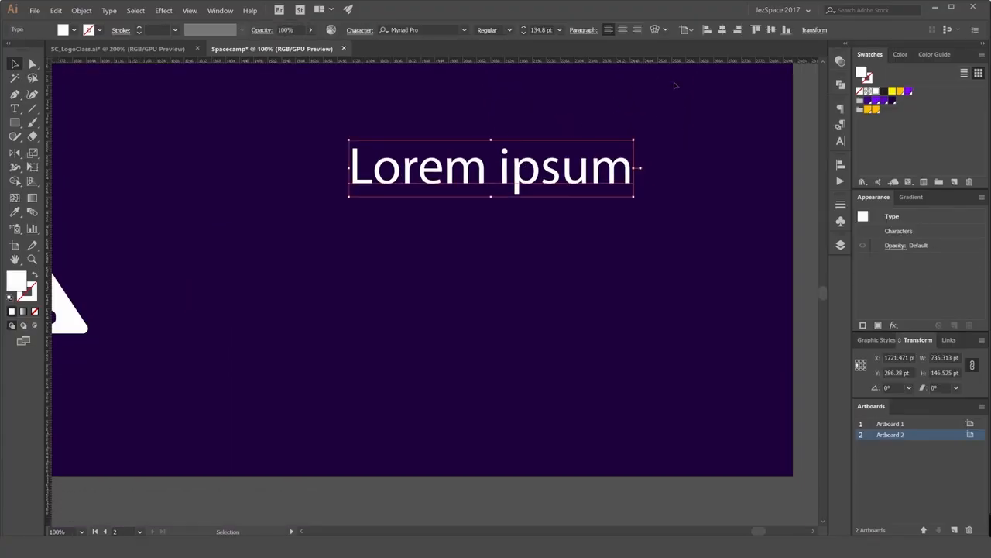
Replace the placeholder text with "spacecamp".
{"action": "double_click", "coordinate": [478, 176]}
{"action": "key", "text": "ctrl+a"}
{"action": "type", "text": "spacecamp"}
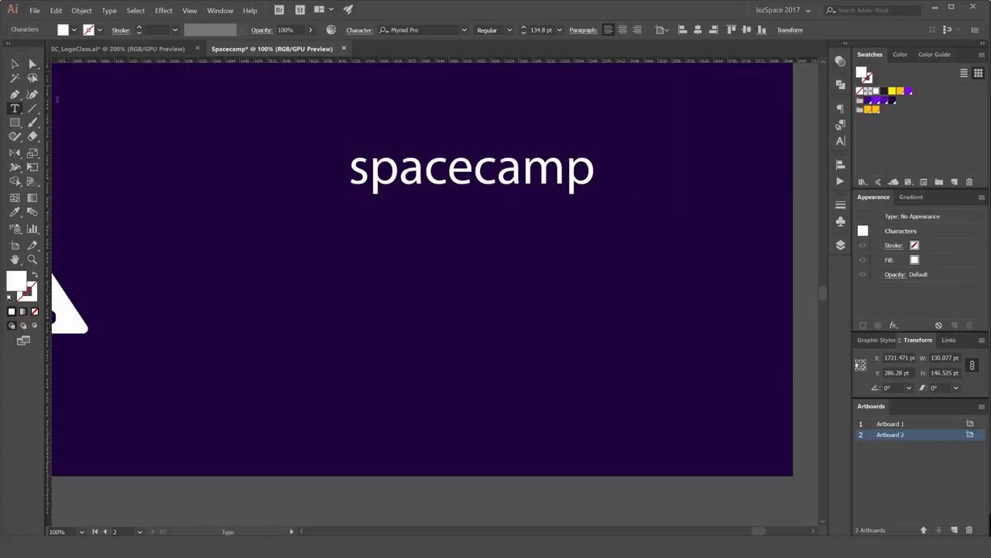
{"action": "key", "text": "Escape"}
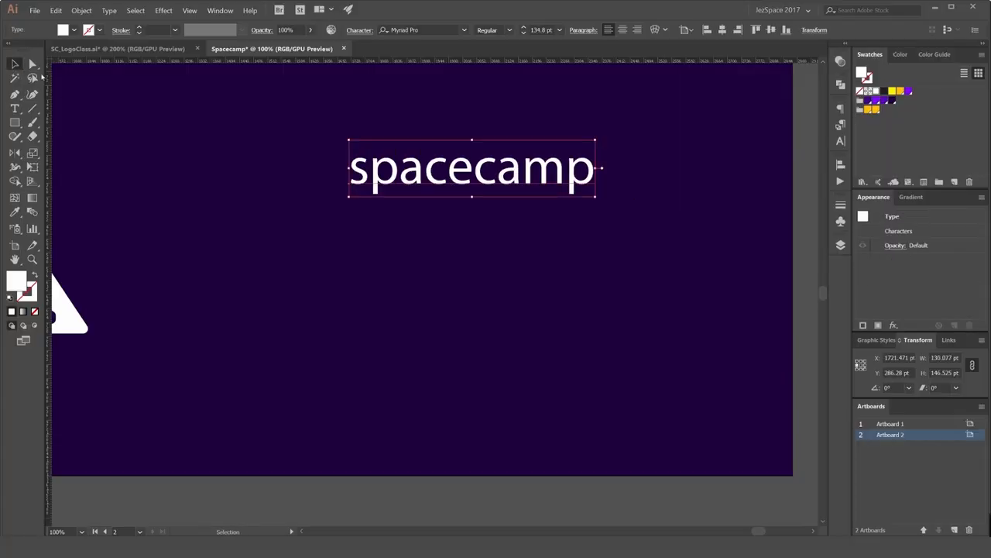
{"action": "left_click_drag", "start_coordinate": [472, 181], "coordinate": [500, 210]}
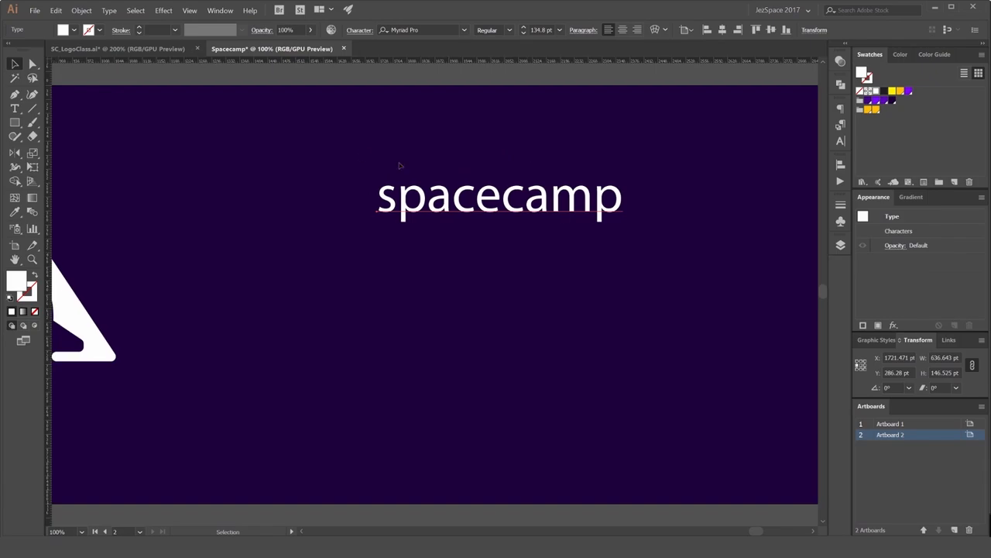
Change the spacecamp text to UPPERCASE and scale it down to about 109.75 pt.
{"action": "left_click", "coordinate": [113, 12]}
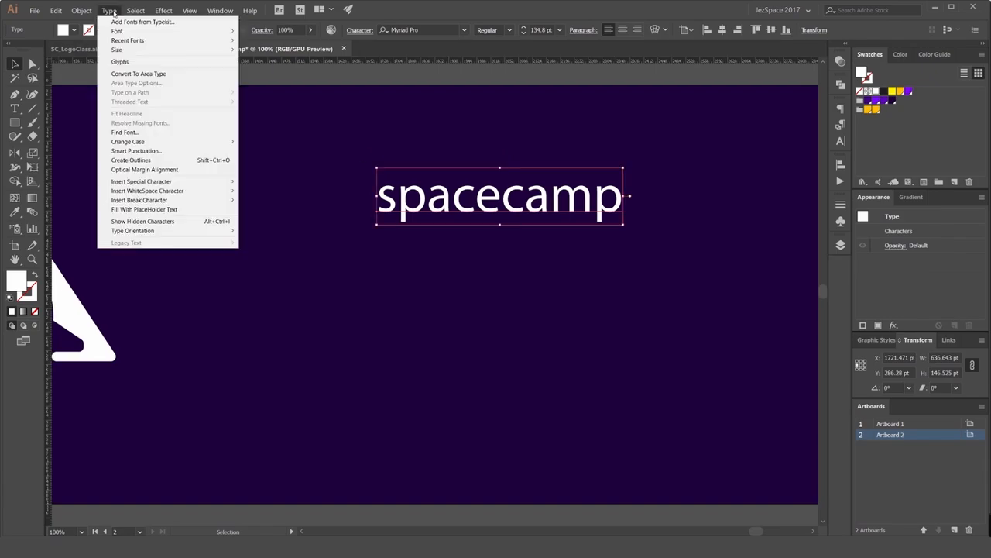
{"action": "mouse_move", "coordinate": [141, 142]}
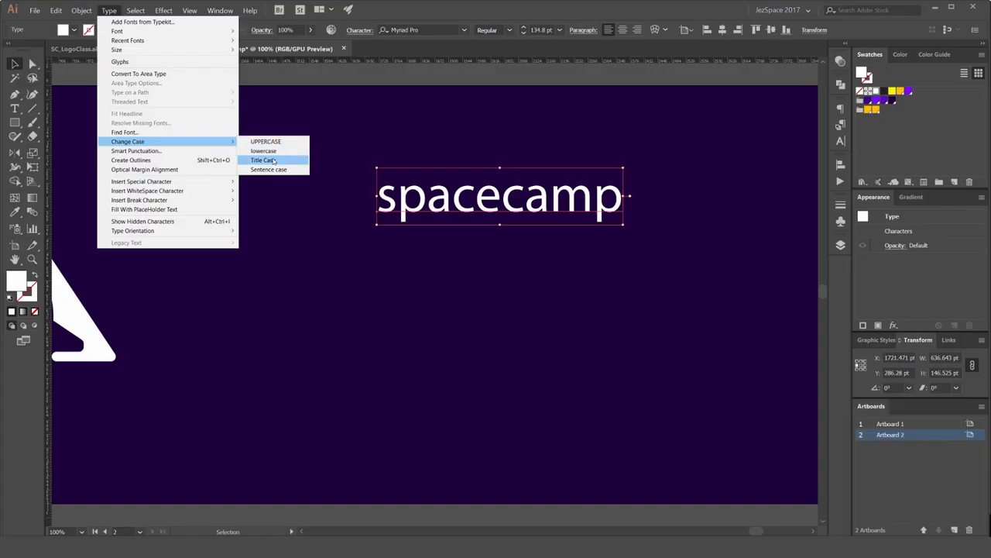
{"action": "left_click", "coordinate": [275, 142]}
{"action": "left_click", "coordinate": [533, 147]}
{"action": "left_click", "coordinate": [493, 183]}
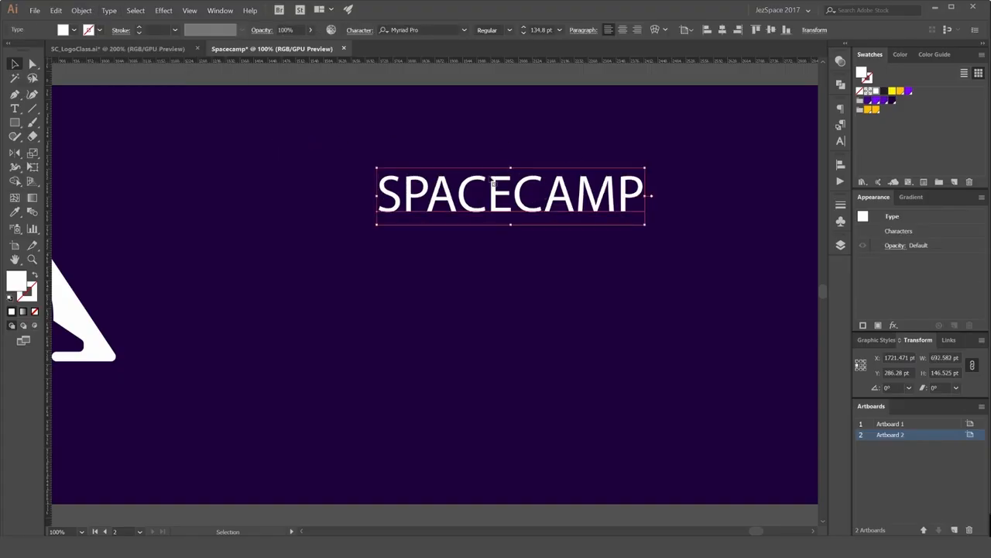
{"action": "left_click_drag", "start_coordinate": [644, 167], "coordinate": [620, 173]}
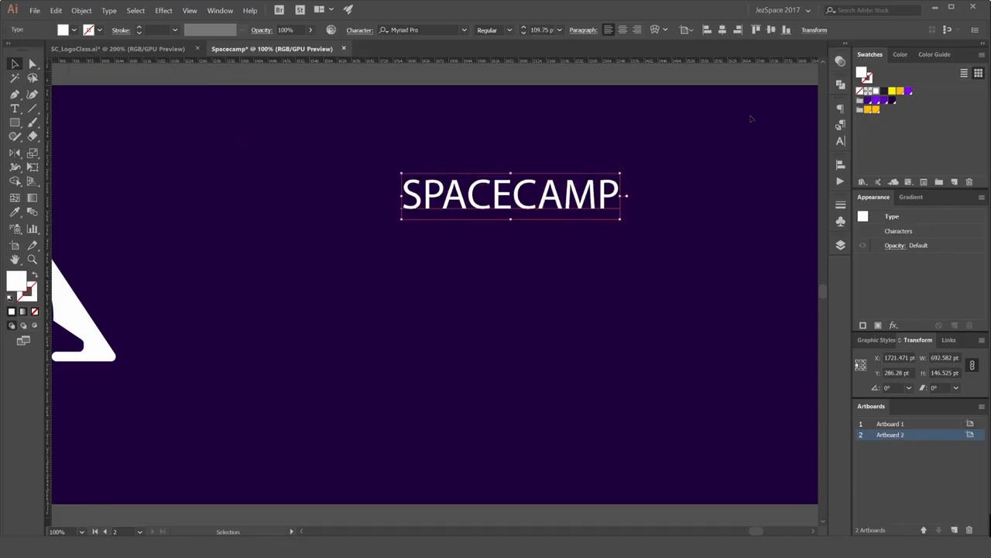
Set the SPACECAMP text in the Bw Mitga Bold font.
{"action": "left_click", "coordinate": [840, 140]}
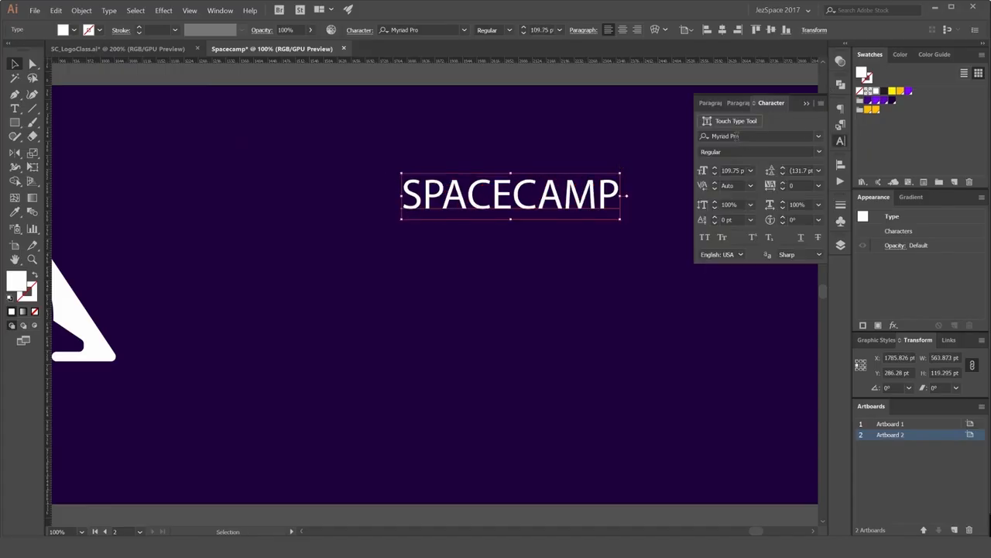
{"action": "left_click", "coordinate": [819, 137]}
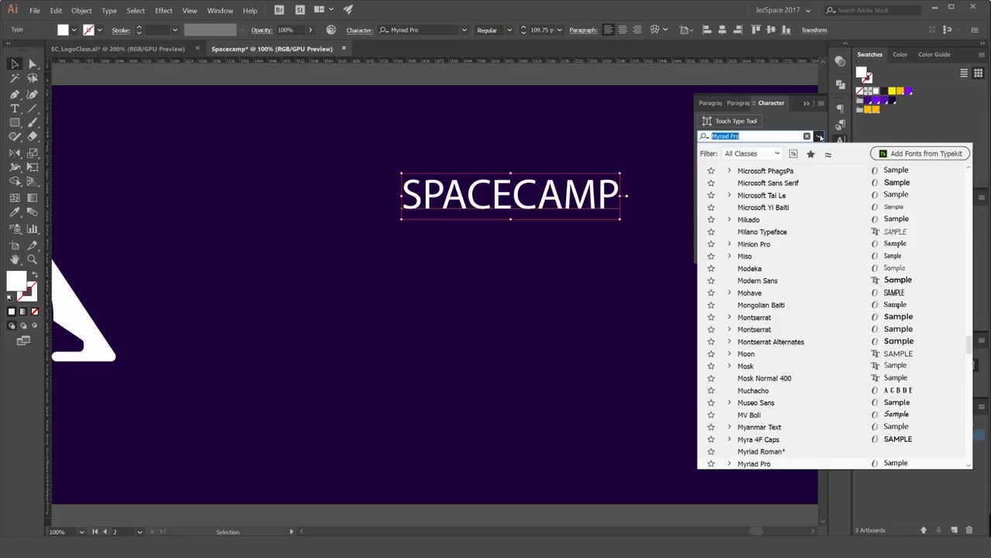
{"action": "type", "text": "bw"}
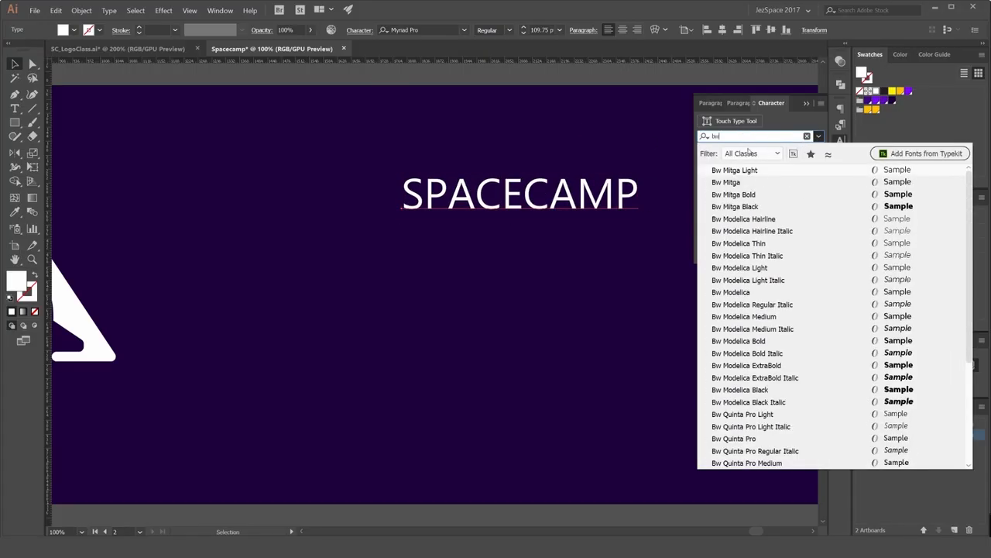
{"action": "left_click", "coordinate": [746, 194]}
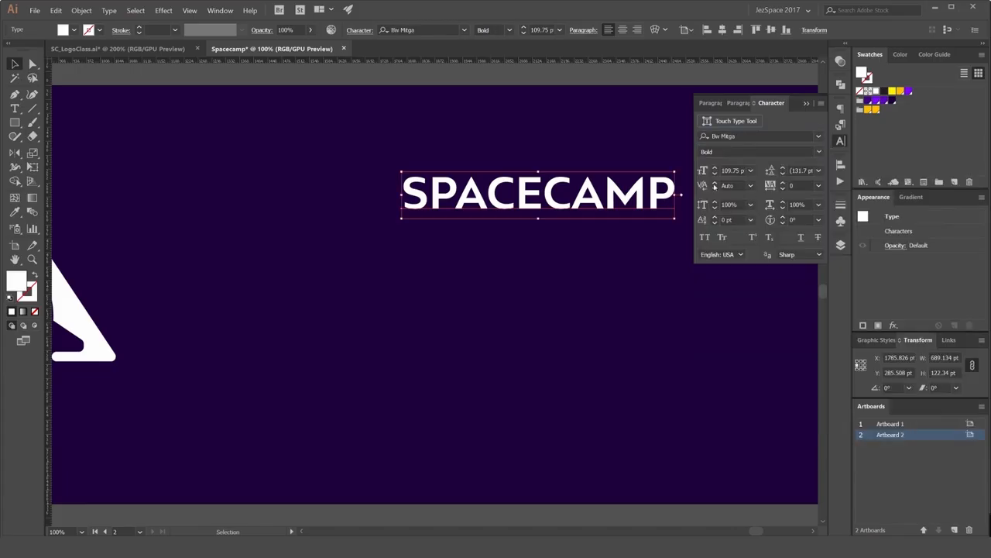
{"action": "left_click", "coordinate": [602, 176]}
{"action": "left_click", "coordinate": [601, 179]}
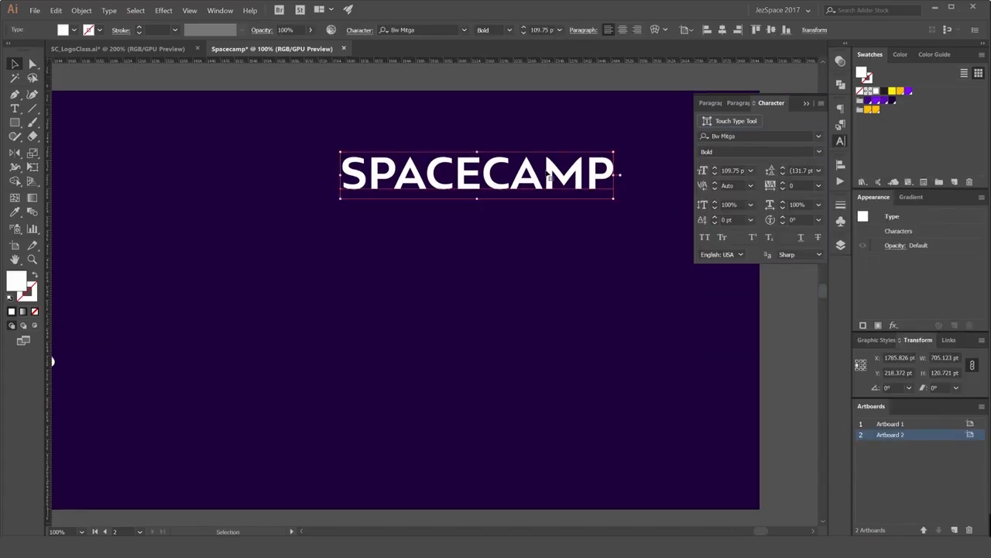
Duplicate the SPACECAMP text directly below and set the copy in Bebas Neue Bold.
{"action": "left_click_drag", "start_coordinate": [571, 170], "coordinate": [572, 231]}
{"action": "left_click", "coordinate": [767, 136]}
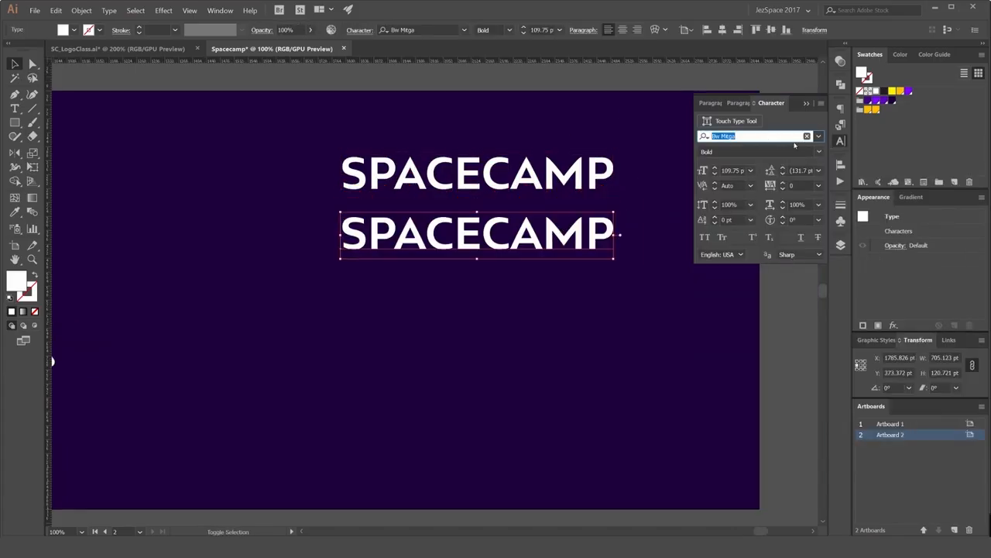
{"action": "type", "text": "bebas"}
{"action": "left_click", "coordinate": [790, 218]}
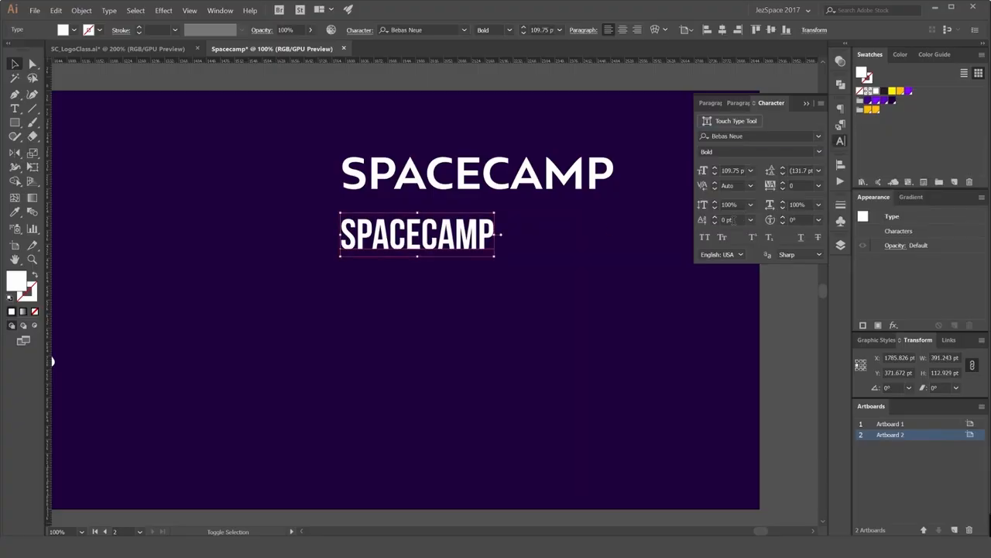
Duplicate the Bebas Neue wordmark below itself, set the copy in DDC Hardware Regular and scale it to about 111.13 pt.
{"action": "left_click_drag", "start_coordinate": [477, 233], "coordinate": [478, 297]}
{"action": "left_click", "coordinate": [819, 137]}
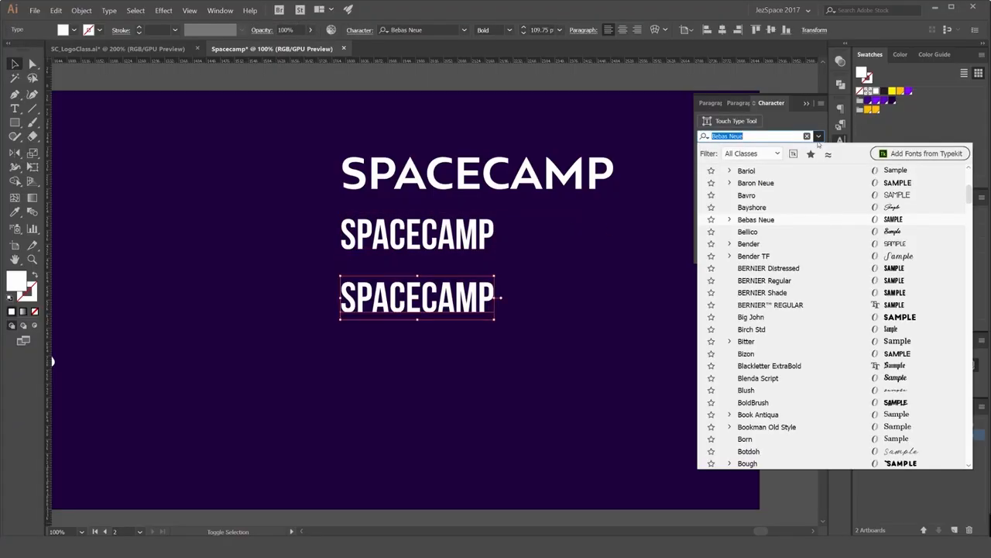
{"action": "scroll", "coordinate": [807, 222], "scroll_direction": "up", "scroll_amount": 6}
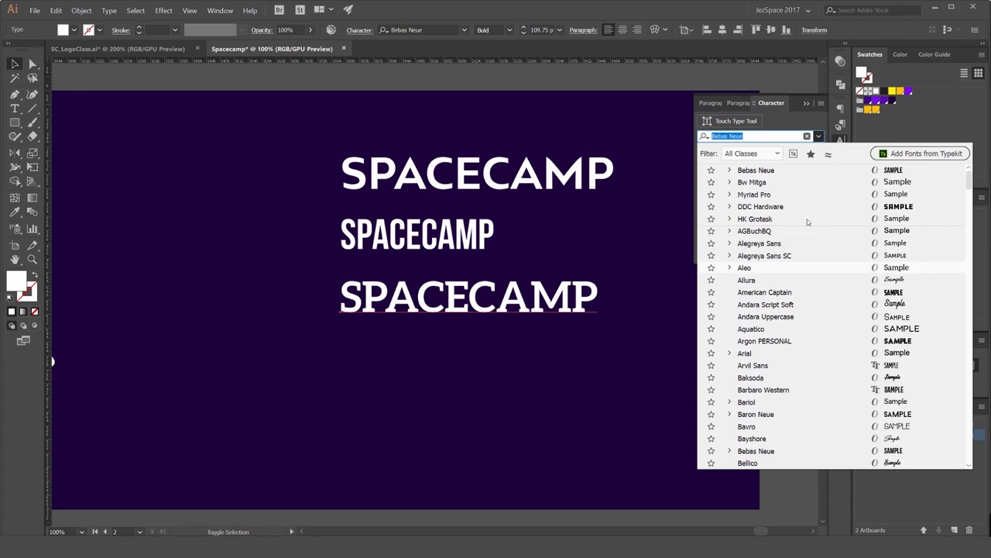
{"action": "left_click", "coordinate": [763, 206]}
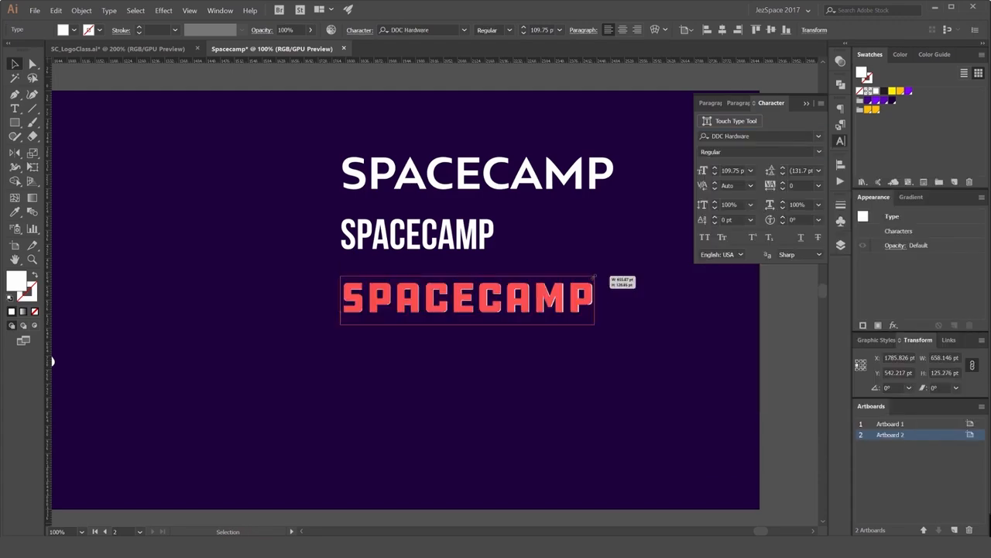
{"action": "left_click_drag", "start_coordinate": [594, 277], "coordinate": [595, 277]}
Duplicate the DDC Hardware wordmark below itself and set the copy in the Jaapokki subtract font.
{"action": "left_click_drag", "start_coordinate": [607, 267], "coordinate": [583, 301]}
{"action": "left_click", "coordinate": [818, 137]}
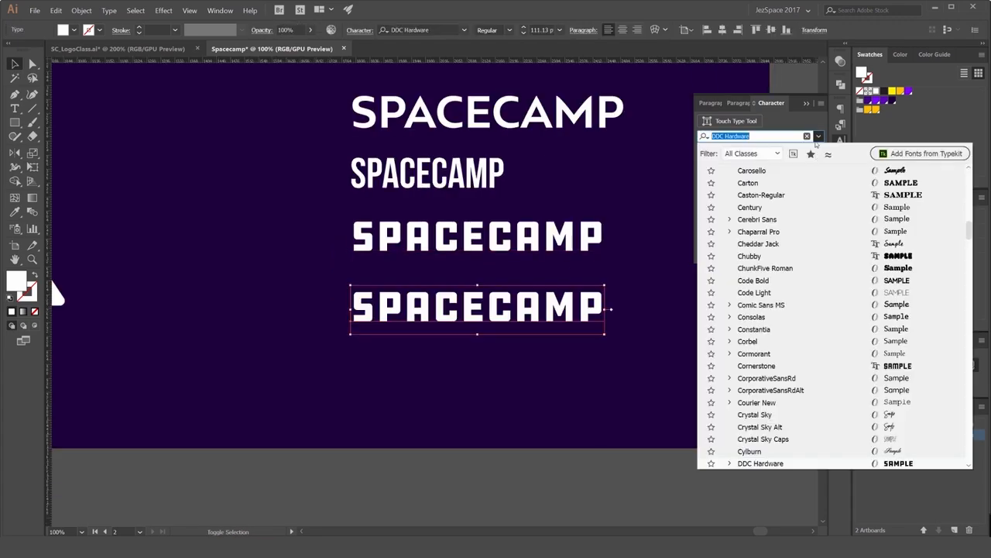
{"action": "scroll", "coordinate": [879, 210], "scroll_direction": "down", "scroll_amount": 10}
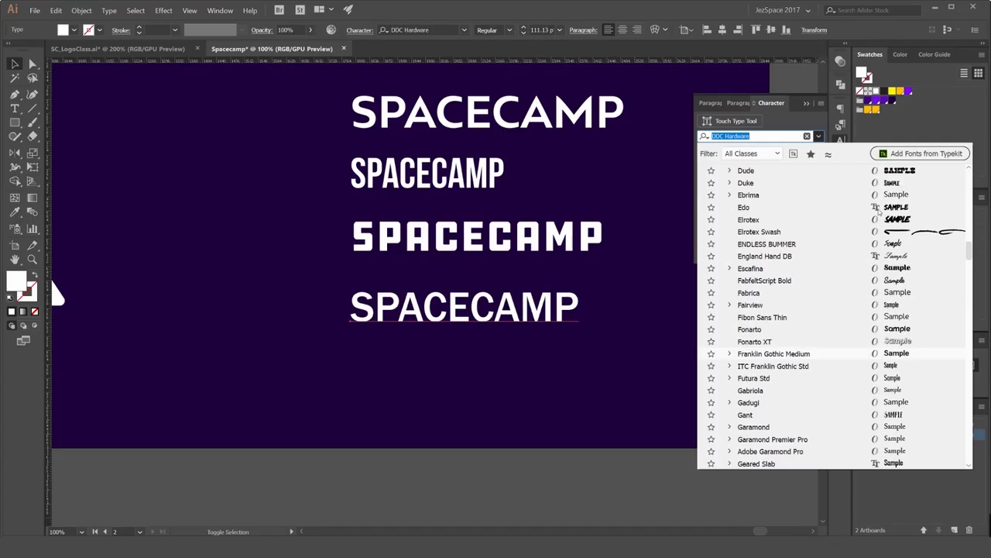
{"action": "left_click", "coordinate": [970, 269]}
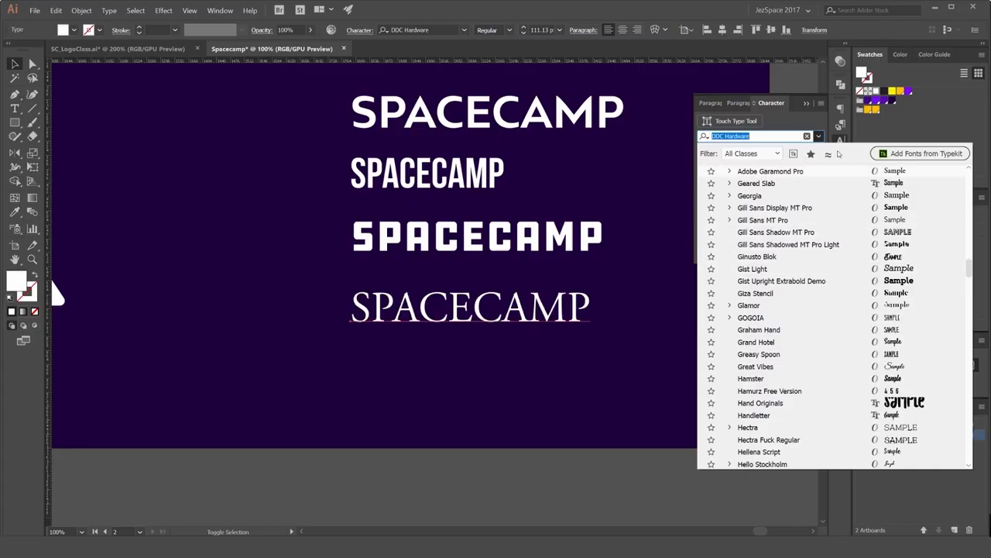
{"action": "scroll", "coordinate": [850, 254], "scroll_direction": "down", "scroll_amount": 8}
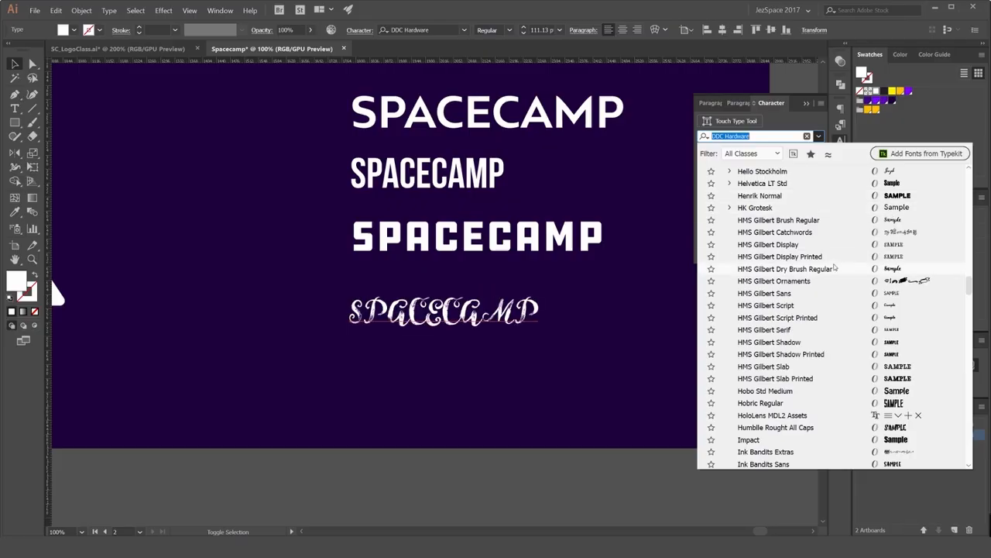
{"action": "scroll", "coordinate": [880, 213], "scroll_direction": "down", "scroll_amount": 5}
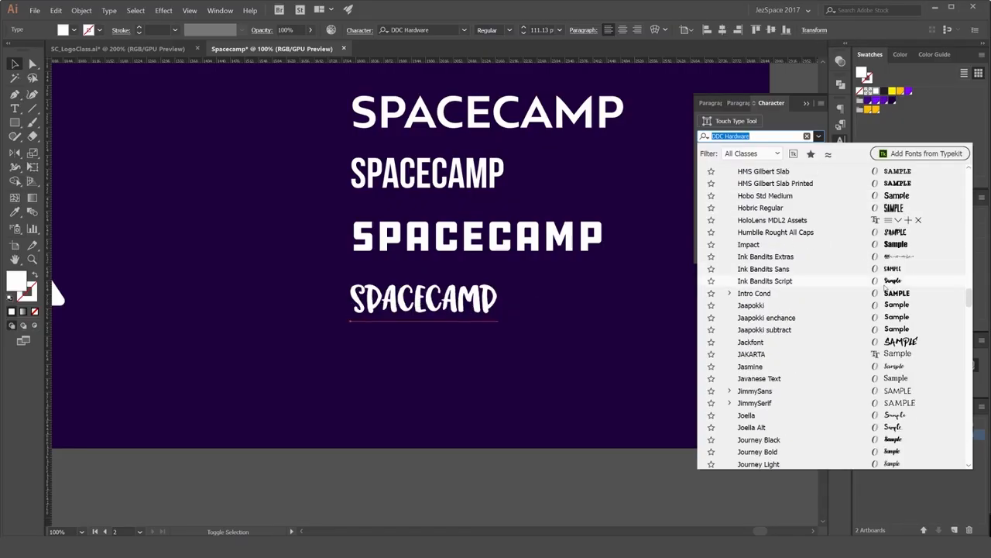
{"action": "scroll", "coordinate": [940, 332], "scroll_direction": "down", "scroll_amount": 8}
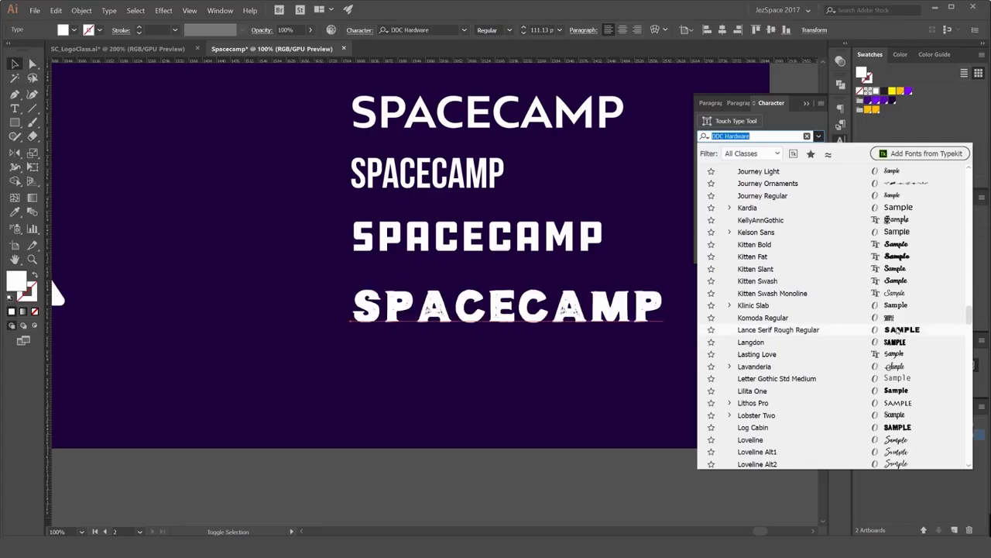
{"action": "scroll", "coordinate": [891, 309], "scroll_direction": "up", "scroll_amount": 3}
{"action": "type", "text": "jan"}
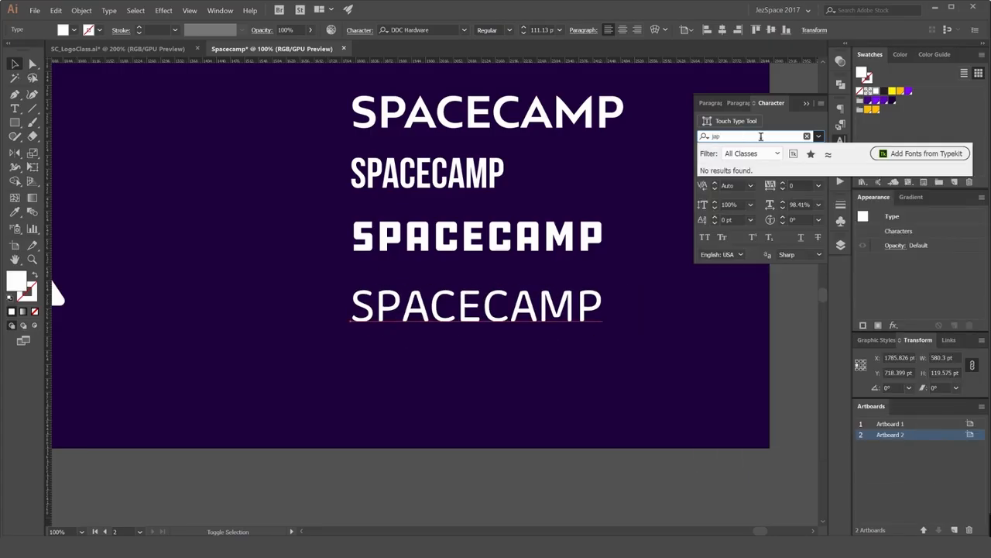
{"action": "key", "text": "BackSpace"}
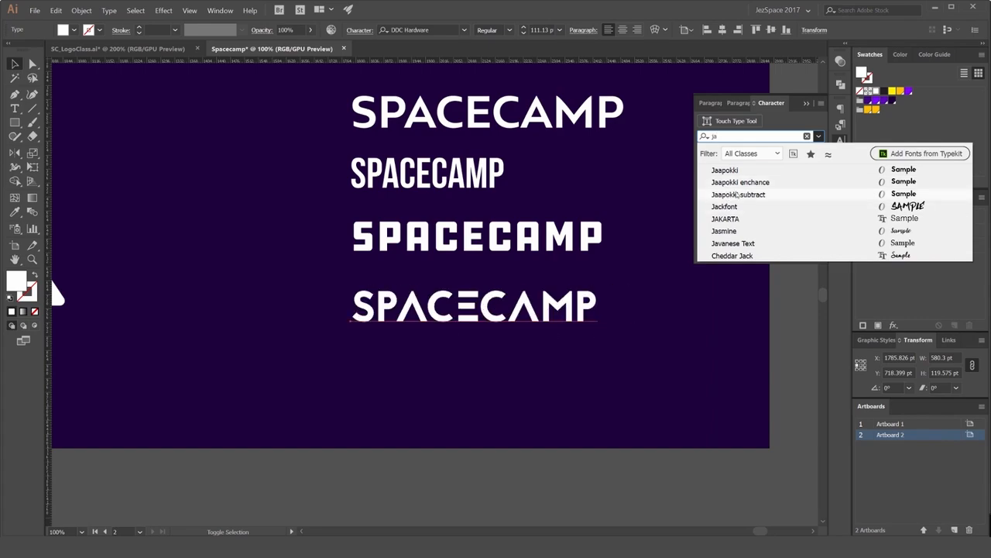
{"action": "left_click", "coordinate": [737, 195]}
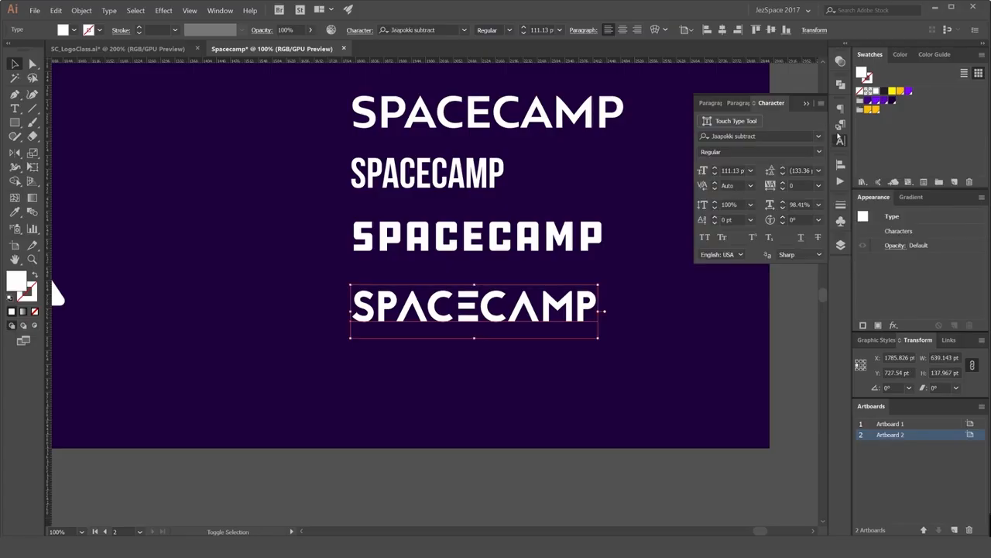
{"action": "left_click", "coordinate": [681, 180]}
{"action": "left_click", "coordinate": [681, 181]}
{"action": "scroll", "coordinate": [682, 180], "scroll_direction": "down", "scroll_amount": 1}
{"action": "scroll", "coordinate": [664, 181], "scroll_direction": "up", "scroll_amount": 1}
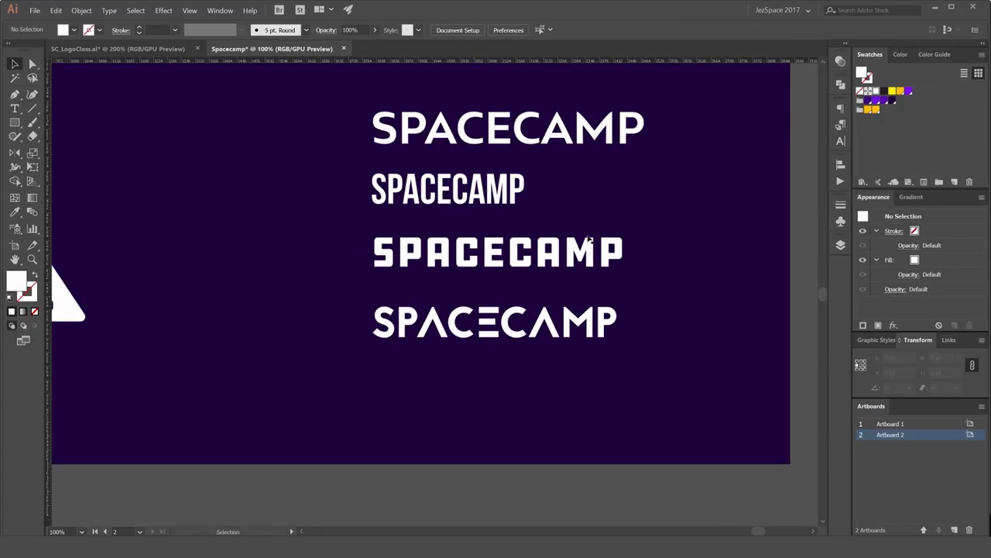
Scale all four SPACECAMP wordmarks up together, bringing the Bw Mitga one to about 119.28 pt.
{"action": "left_click", "coordinate": [589, 243]}
{"action": "left_click_drag", "start_coordinate": [695, 106], "coordinate": [523, 356]}
{"action": "left_click_drag", "start_coordinate": [648, 355], "coordinate": [670, 375]}
{"action": "left_click", "coordinate": [623, 127]}
{"action": "left_click", "coordinate": [707, 128]}
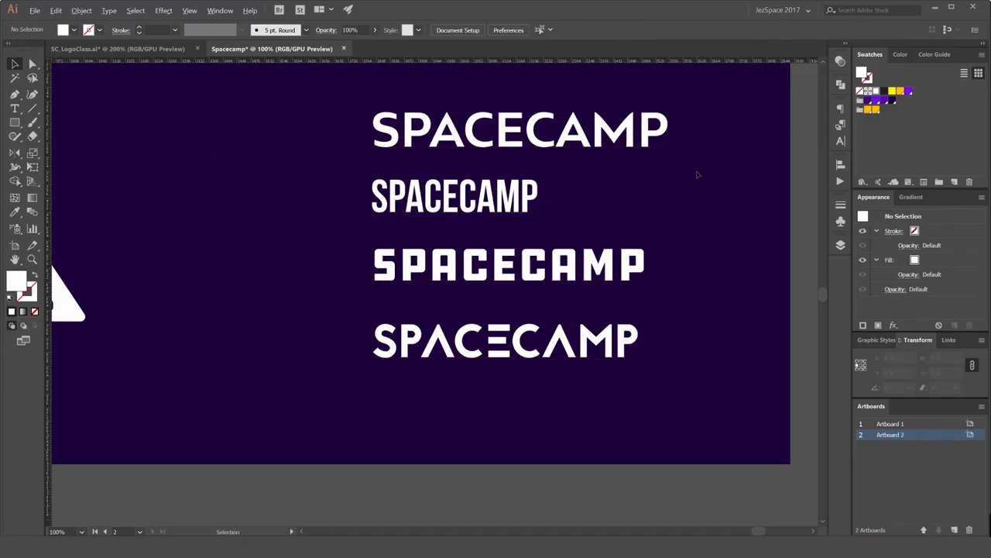
Compare the four wordmarks up close, examining the letterforms of the Bebas Neue and DDC Hardware versions.
{"action": "key", "text": "ctrl+minus"}
{"action": "key", "text": "ctrl+plus"}
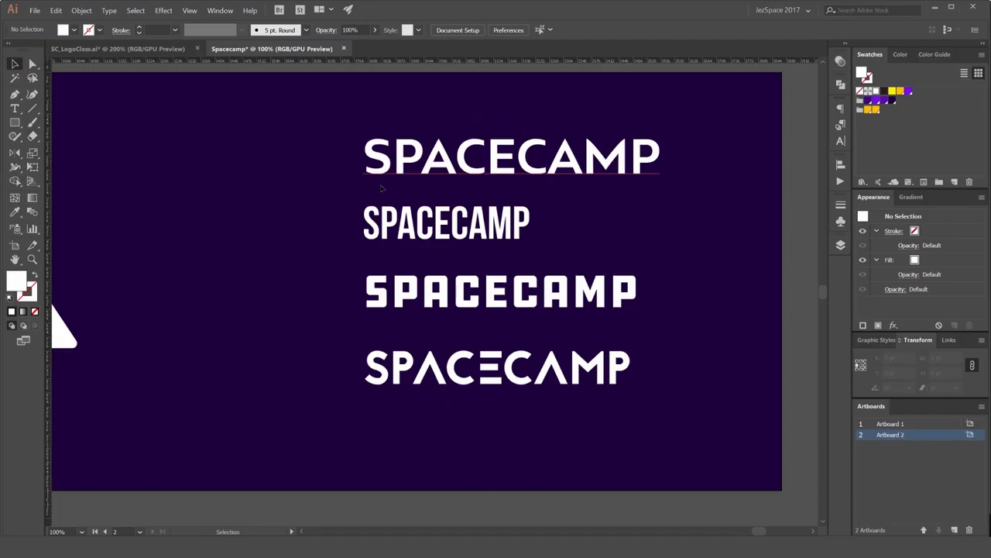
{"action": "scroll", "coordinate": [443, 222], "scroll_direction": "up", "scroll_amount": 1}
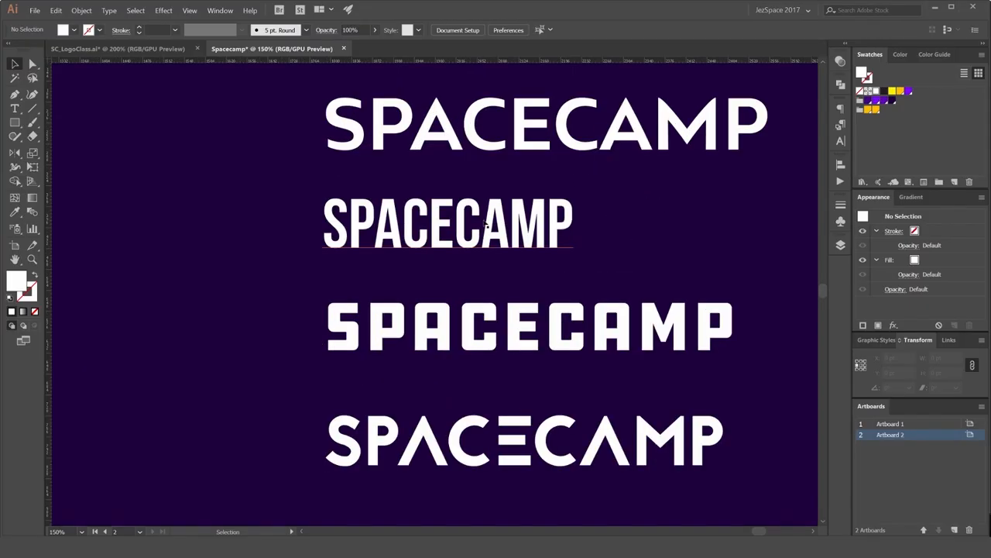
{"action": "left_click_drag", "start_coordinate": [662, 213], "coordinate": [627, 148]}
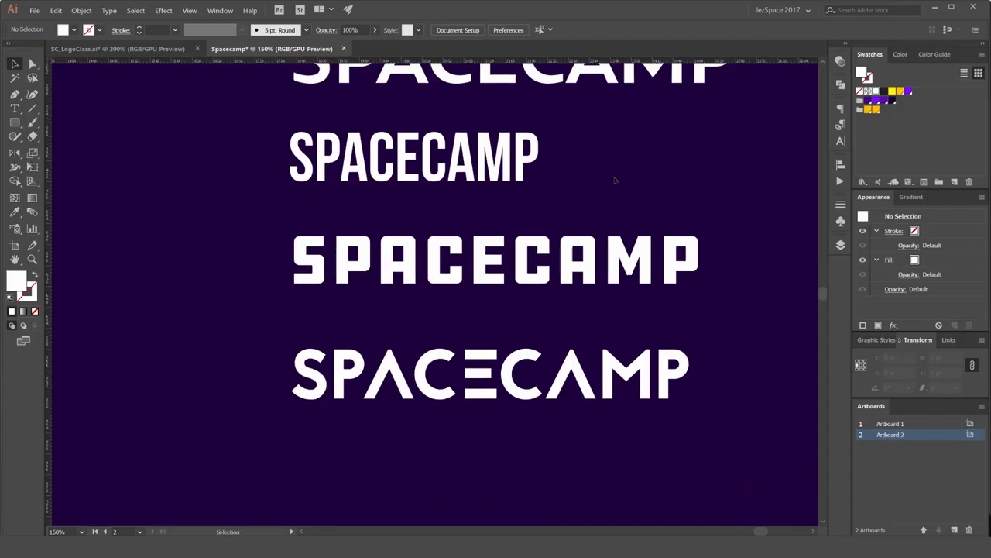
{"action": "left_click", "coordinate": [547, 246]}
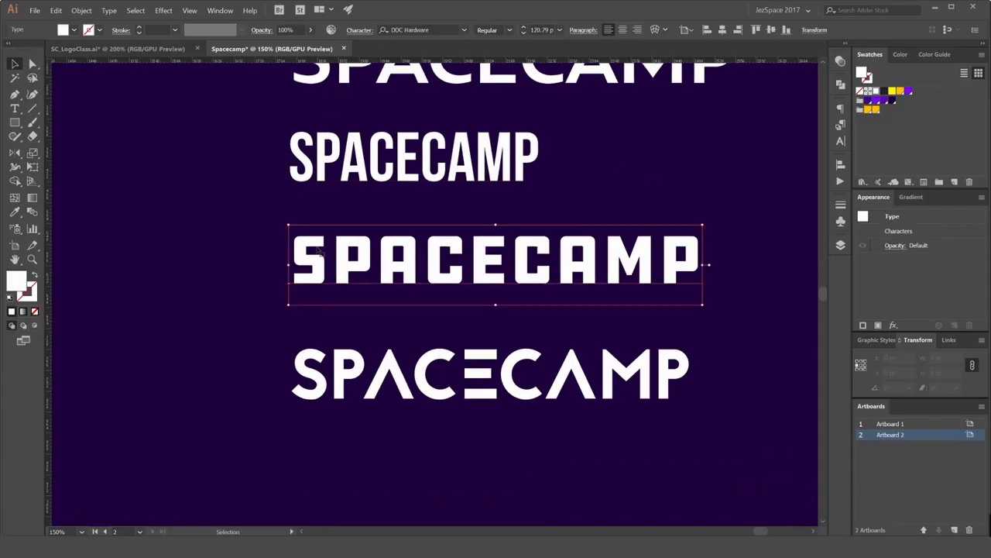
{"action": "scroll", "coordinate": [310, 239], "scroll_direction": "up", "scroll_amount": 1}
{"action": "scroll", "coordinate": [381, 240], "scroll_direction": "down", "scroll_amount": 1}
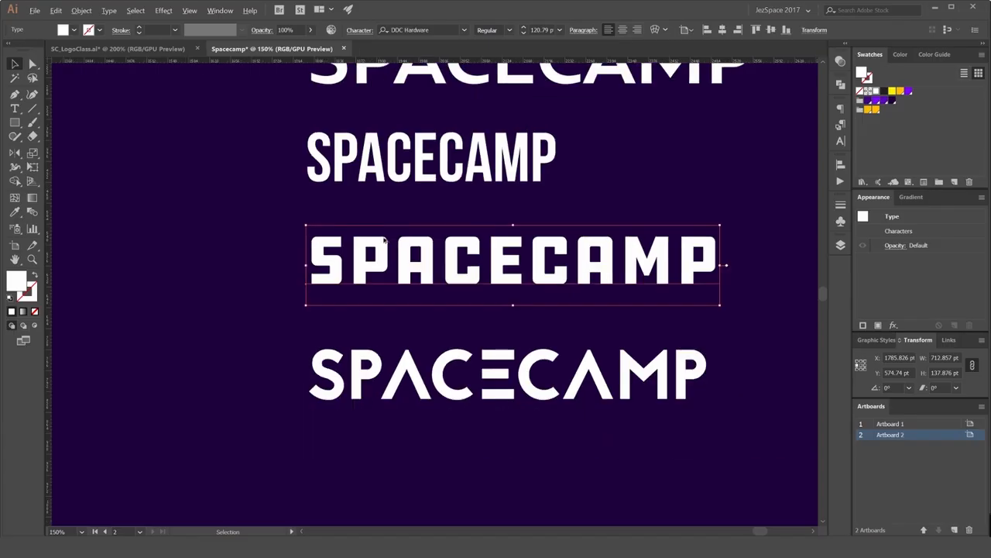
{"action": "left_click", "coordinate": [632, 180]}
{"action": "scroll", "coordinate": [633, 180], "scroll_direction": "down", "scroll_amount": 2}
{"action": "left_click_drag", "start_coordinate": [644, 178], "coordinate": [601, 206]}
{"action": "scroll", "coordinate": [612, 197], "scroll_direction": "up", "scroll_amount": 1}
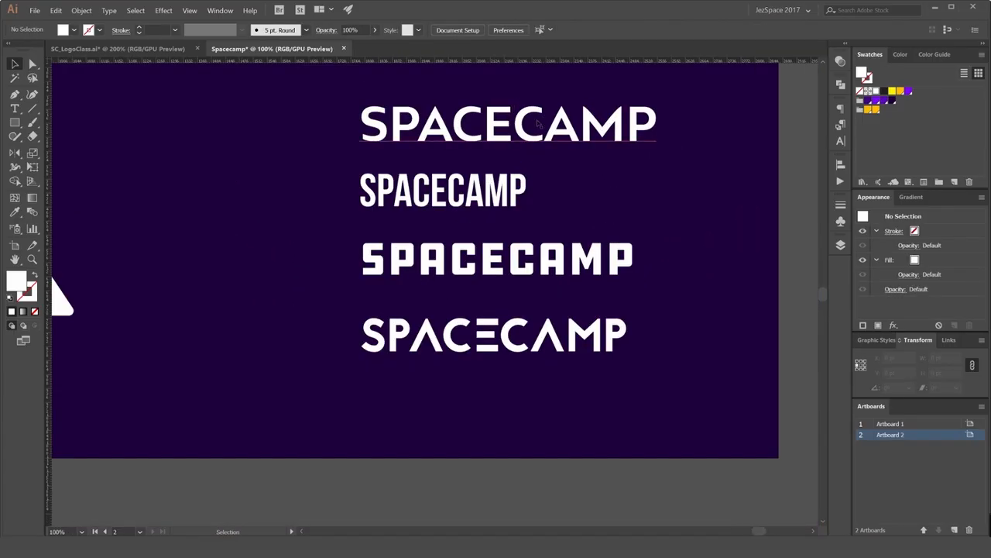
Examine the shapes of the A and E letters in the Bw Mitga and Jaapokki subtract wordmarks.
{"action": "scroll", "coordinate": [514, 107], "scroll_direction": "up", "scroll_amount": 1}
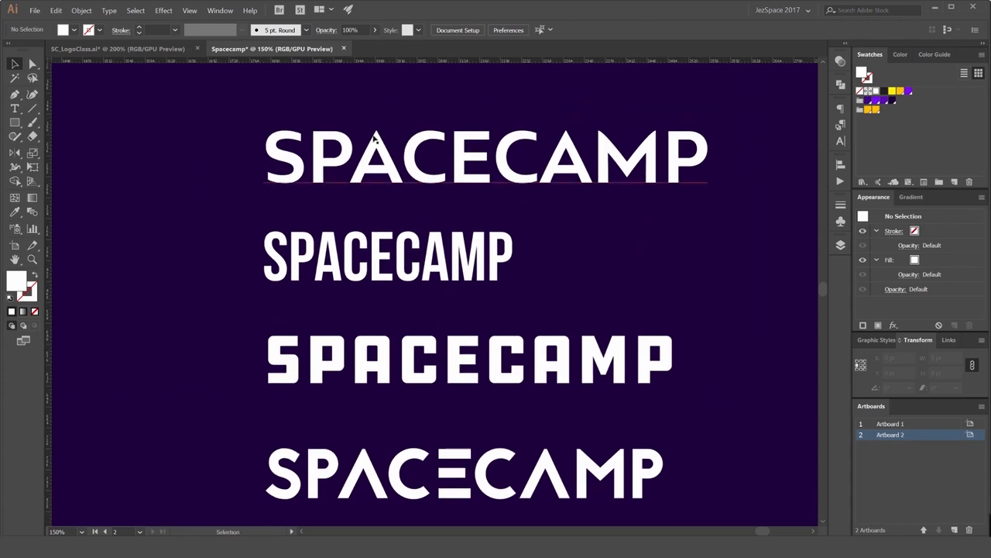
{"action": "scroll", "coordinate": [459, 126], "scroll_direction": "up", "scroll_amount": 2}
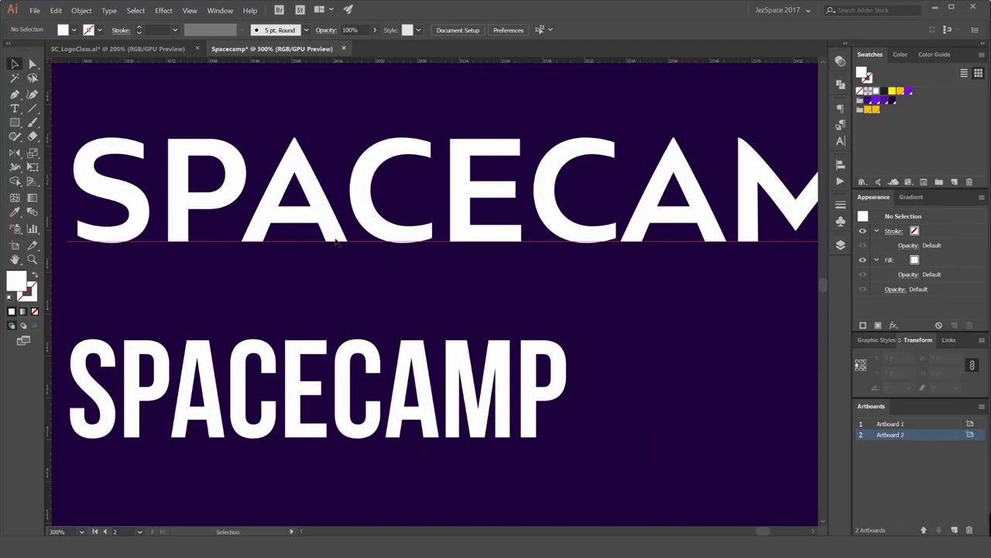
{"action": "scroll", "coordinate": [586, 276], "scroll_direction": "down", "scroll_amount": 2}
{"action": "left_click_drag", "start_coordinate": [624, 221], "coordinate": [653, 173]}
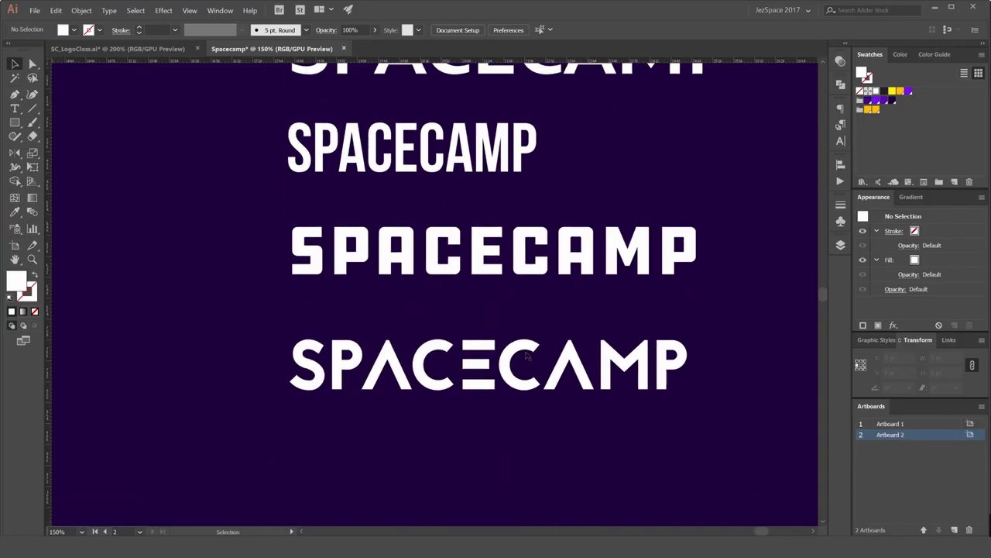
{"action": "scroll", "coordinate": [526, 354], "scroll_direction": "down", "scroll_amount": 3}
{"action": "left_click", "coordinate": [383, 223]}
{"action": "scroll", "coordinate": [382, 222], "scroll_direction": "up", "scroll_amount": 1}
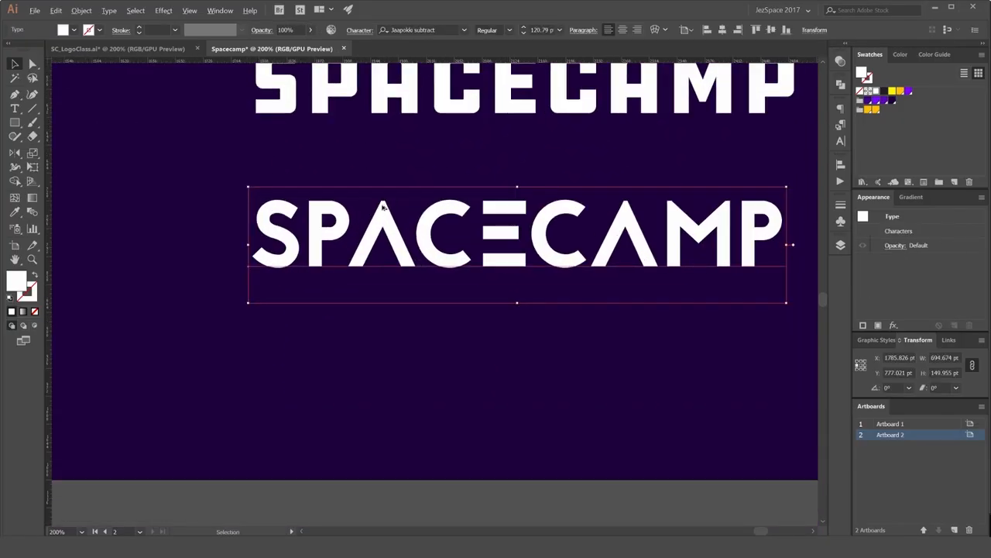
{"action": "scroll", "coordinate": [382, 206], "scroll_direction": "up", "scroll_amount": 1}
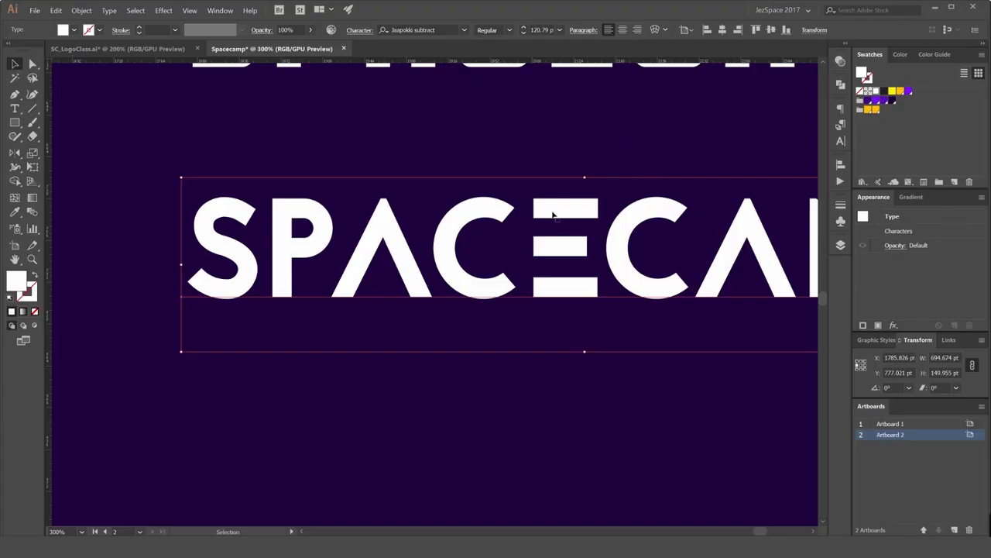
{"action": "scroll", "coordinate": [569, 295], "scroll_direction": "down", "scroll_amount": 3}
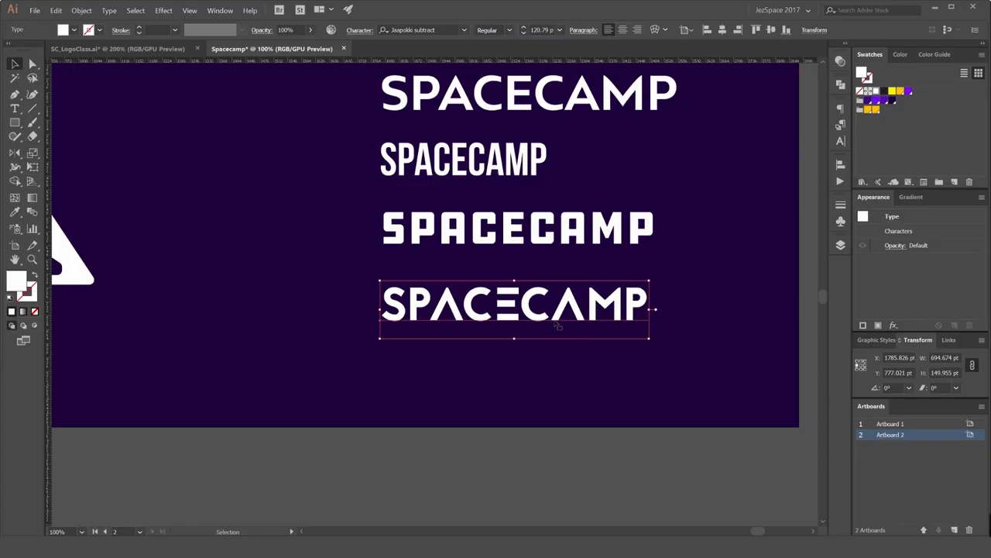
Review all four wordmarks together and inspect the Bw Mitga wordmark's angular letters at close range.
{"action": "key", "text": "ctrl+0"}
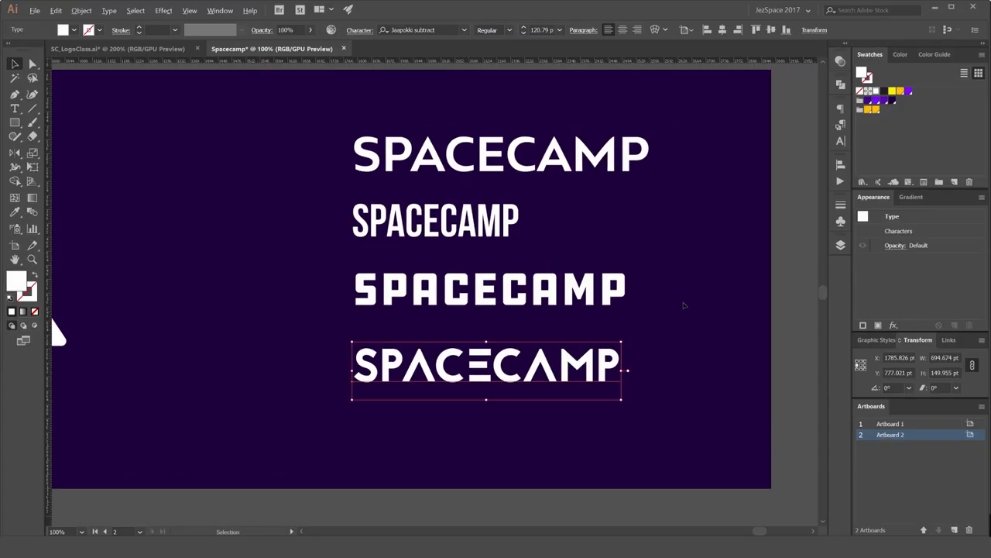
{"action": "left_click", "coordinate": [695, 286]}
{"action": "scroll", "coordinate": [668, 278], "scroll_direction": "up", "scroll_amount": 1}
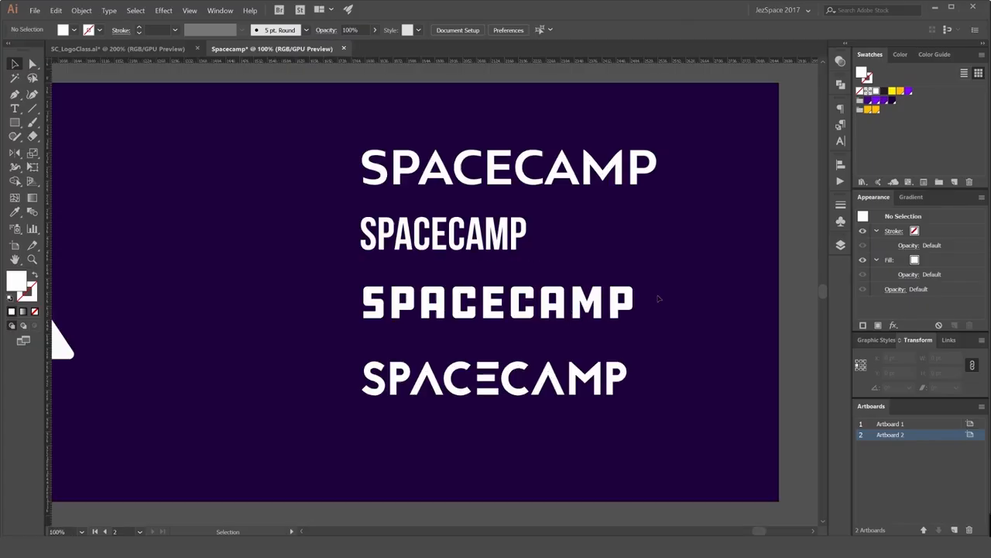
{"action": "left_click_drag", "start_coordinate": [658, 329], "coordinate": [692, 309]}
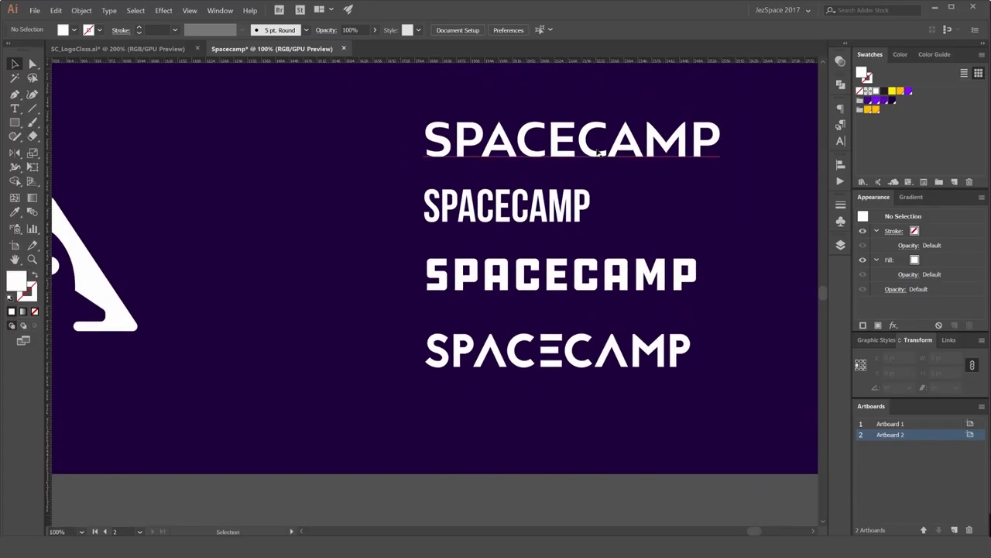
{"action": "left_click_drag", "start_coordinate": [603, 151], "coordinate": [573, 178]}
{"action": "left_click", "coordinate": [574, 176]}
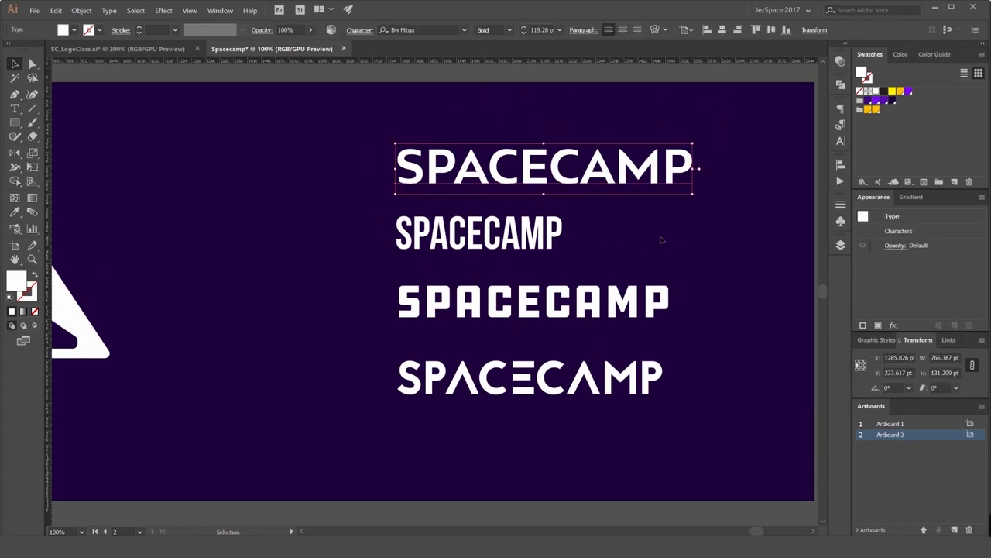
{"action": "left_click_drag", "start_coordinate": [656, 233], "coordinate": [698, 244]}
{"action": "scroll", "coordinate": [682, 171], "scroll_direction": "up", "scroll_amount": 2}
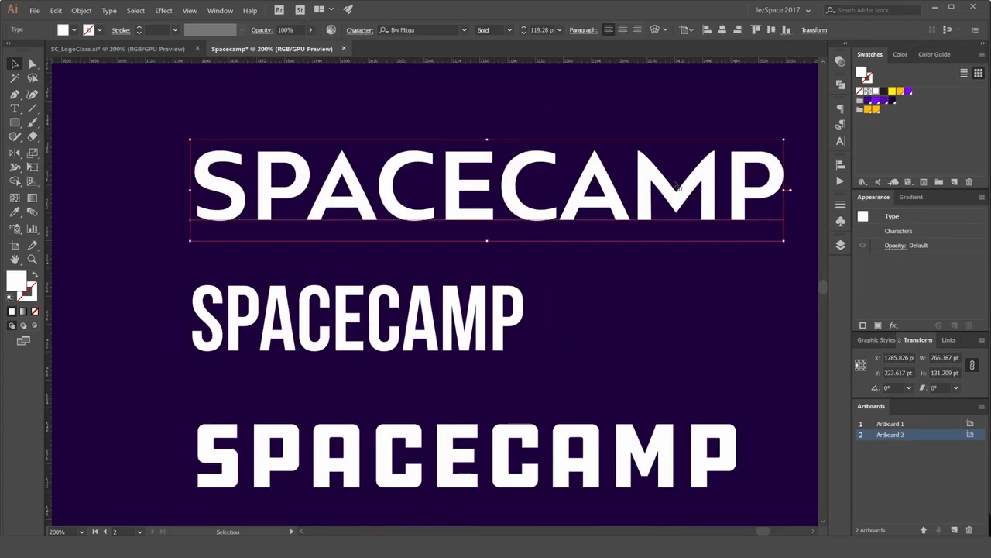
{"action": "scroll", "coordinate": [577, 174], "scroll_direction": "down", "scroll_amount": 2}
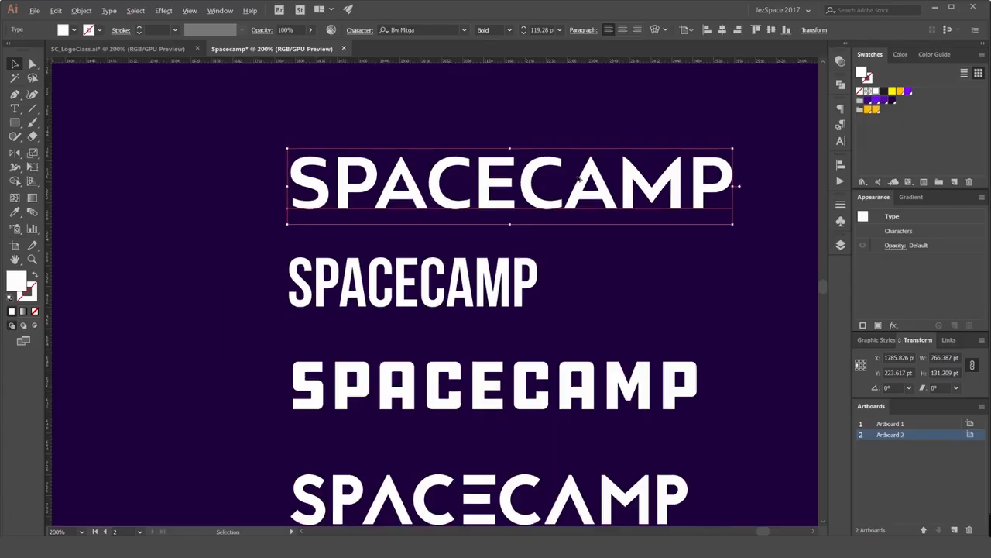
Clear the Bebas Neue, DDC Hardware and Jaapokki subtract wordmarks off the purple artboard, keeping only the Bw Mitga version.
{"action": "left_click", "coordinate": [626, 145]}
{"action": "scroll", "coordinate": [631, 175], "scroll_direction": "down", "scroll_amount": 2}
{"action": "left_click_drag", "start_coordinate": [623, 236], "coordinate": [512, 308]}
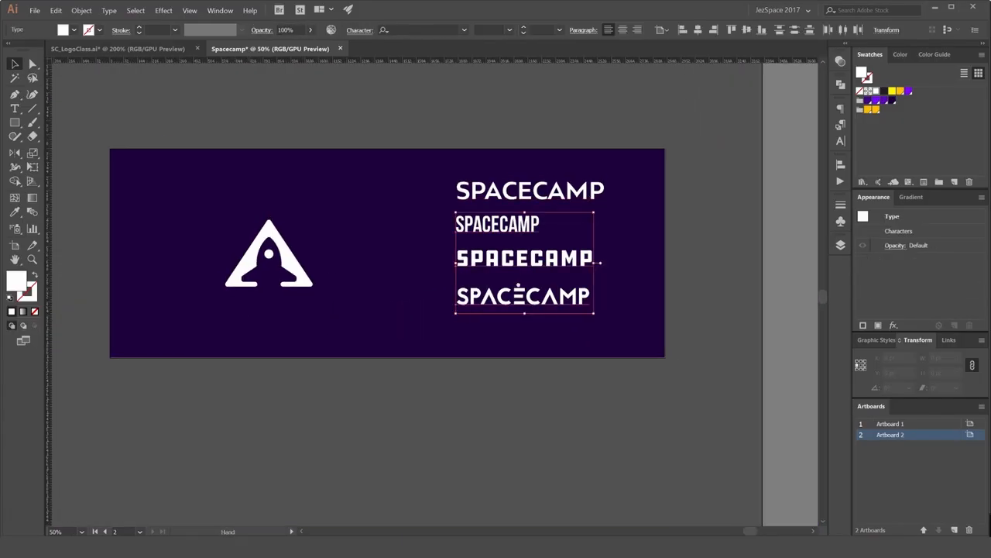
{"action": "left_click_drag", "start_coordinate": [597, 262], "coordinate": [478, 425]}
{"action": "left_click", "coordinate": [576, 344]}
{"action": "scroll", "coordinate": [487, 183], "scroll_direction": "up", "scroll_amount": 2}
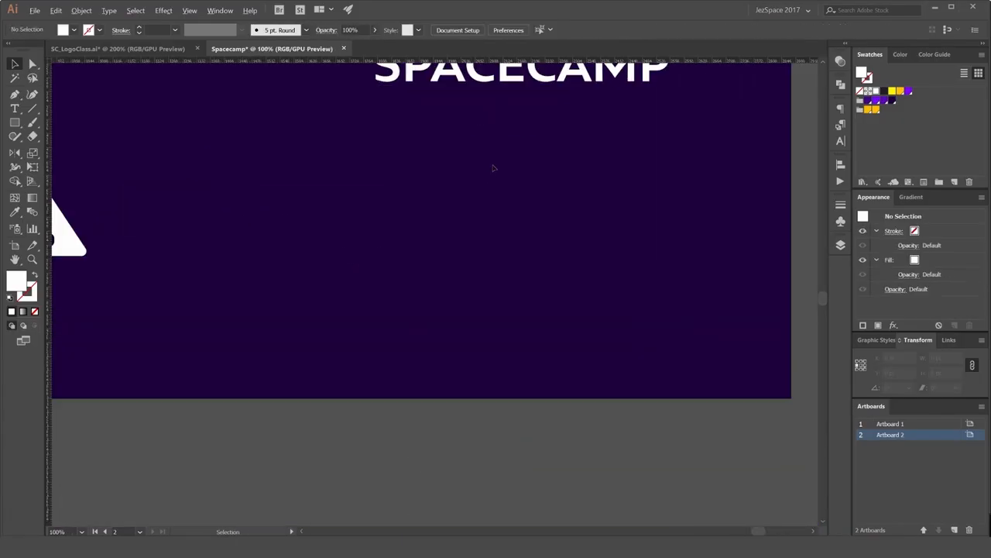
Duplicate the Bw Mitga SPACECAMP wordmark directly below the original.
{"action": "left_click_drag", "start_coordinate": [562, 122], "coordinate": [500, 226]}
{"action": "left_click_drag", "start_coordinate": [550, 252], "coordinate": [579, 188]}
{"action": "left_click_drag", "start_coordinate": [509, 121], "coordinate": [508, 252]}
{"action": "left_click", "coordinate": [580, 265]}
{"action": "left_click_drag", "start_coordinate": [577, 249], "coordinate": [578, 152]}
{"action": "left_click_drag", "start_coordinate": [578, 152], "coordinate": [542, 226]}
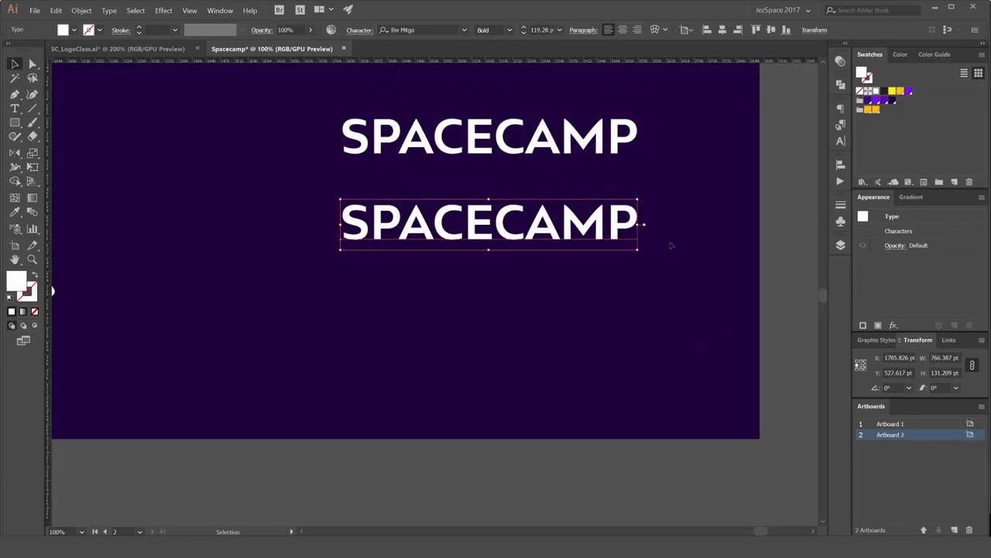
Change the lower SPACECAMP wordmark to Title Case.
{"action": "left_click", "coordinate": [532, 186]}
{"action": "left_click", "coordinate": [541, 221]}
{"action": "left_click", "coordinate": [82, 10]}
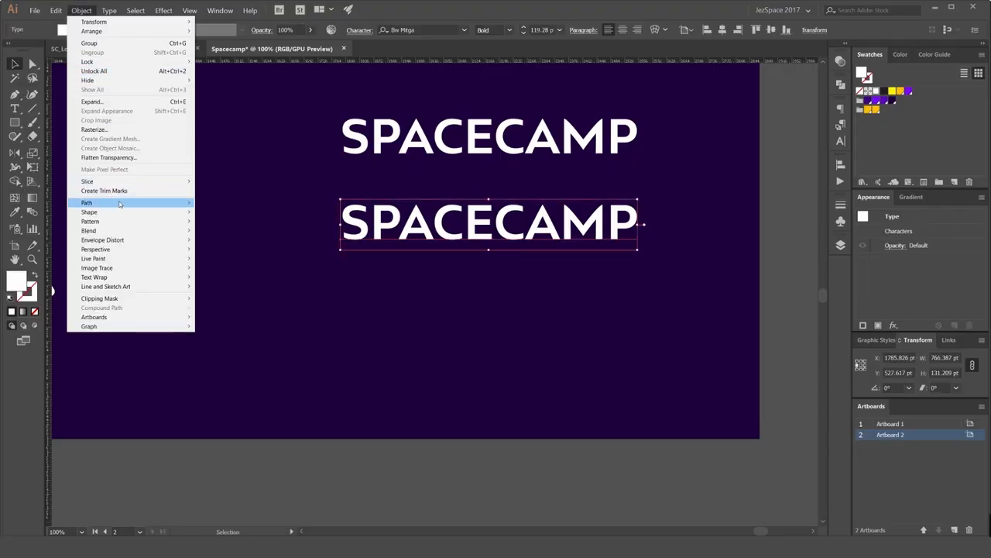
{"action": "mouse_move", "coordinate": [118, 200]}
{"action": "mouse_move", "coordinate": [109, 10]}
{"action": "mouse_move", "coordinate": [132, 142]}
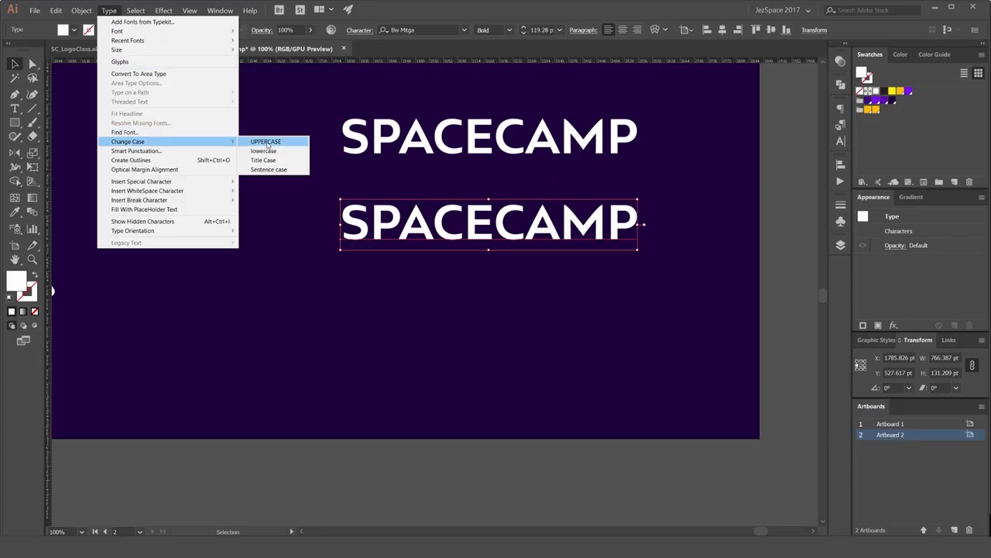
{"action": "left_click", "coordinate": [270, 160]}
{"action": "left_click", "coordinate": [559, 237]}
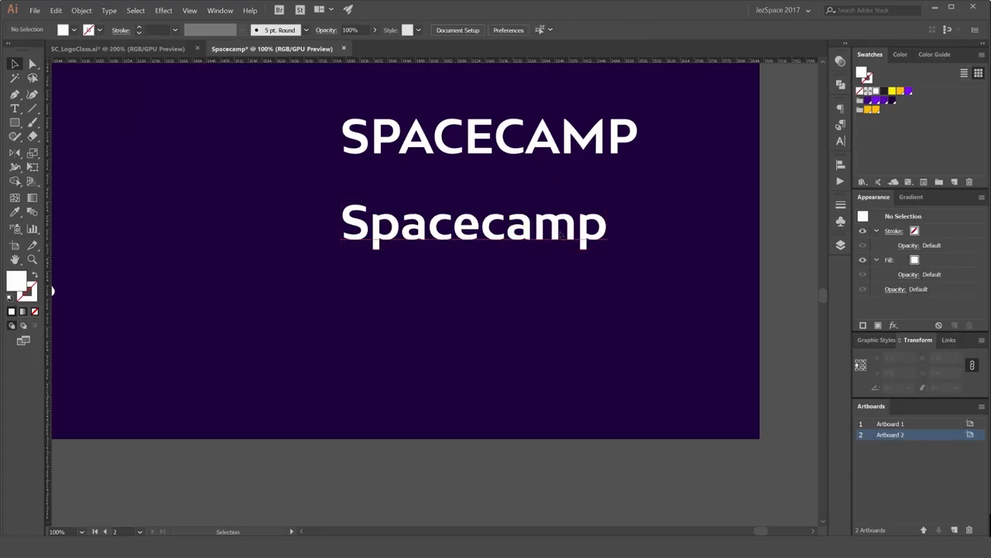
Capitalise the second word's initial in the lower wordmark so it reads SpaceCamp.
{"action": "left_click", "coordinate": [560, 231]}
{"action": "double_click", "coordinate": [506, 226]}
{"action": "key", "text": "BackSpace"}
{"action": "type", "text": "C"}
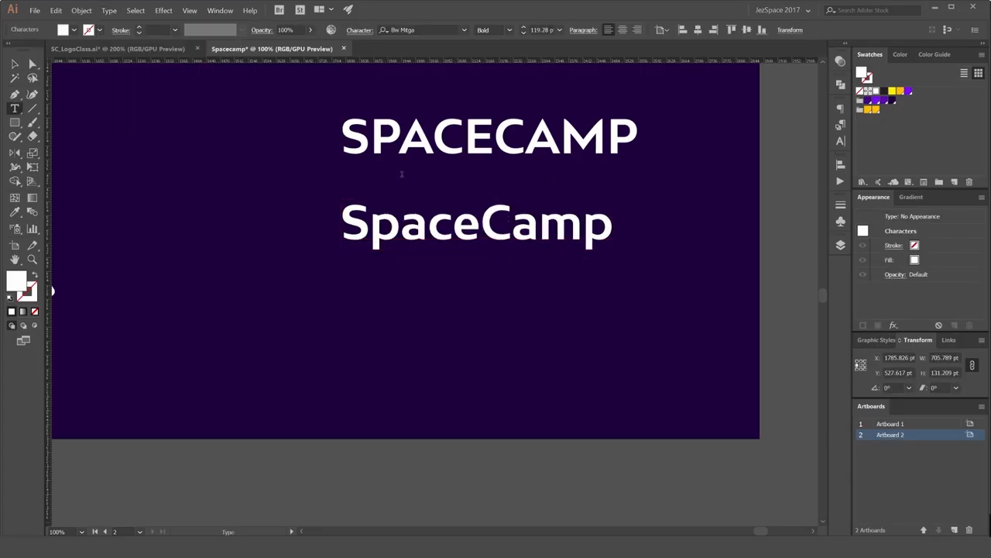
{"action": "left_click", "coordinate": [15, 65]}
{"action": "key", "text": "ctrl+shift+a"}
Duplicate the SpaceCamp wordmark directly below itself and change the copy to lowercase.
{"action": "left_click_drag", "start_coordinate": [560, 230], "coordinate": [560, 314]}
{"action": "left_click_drag", "start_coordinate": [505, 311], "coordinate": [484, 246]}
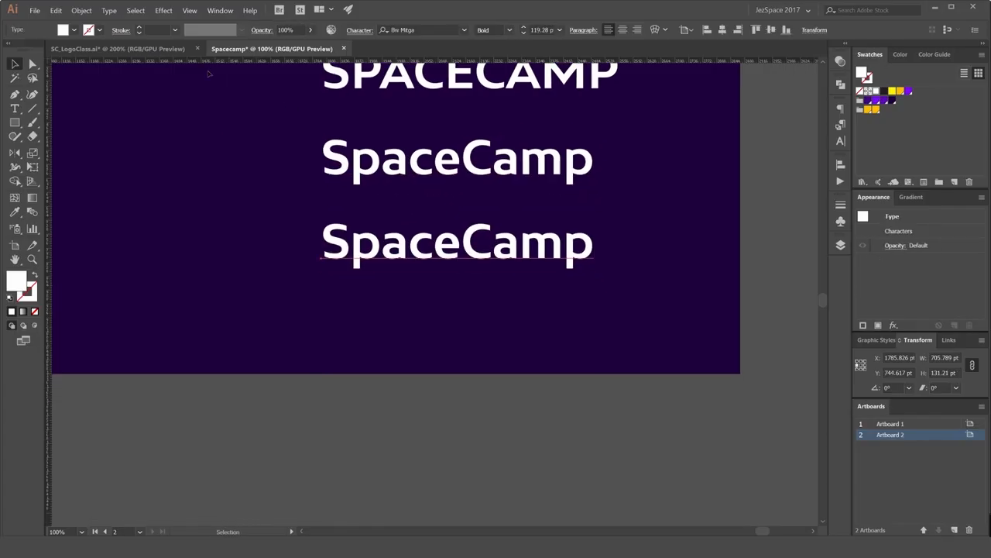
{"action": "left_click", "coordinate": [109, 11]}
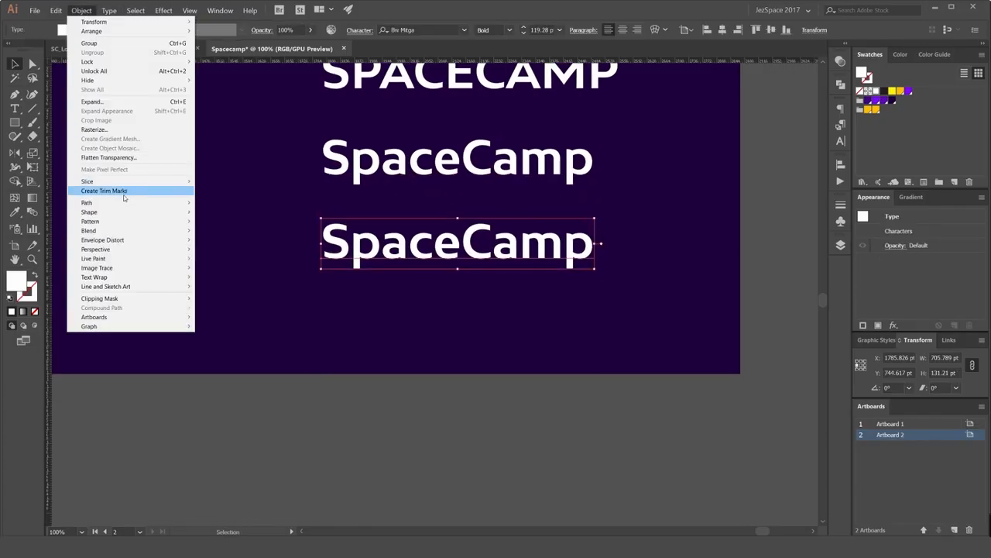
{"action": "mouse_move", "coordinate": [125, 203]}
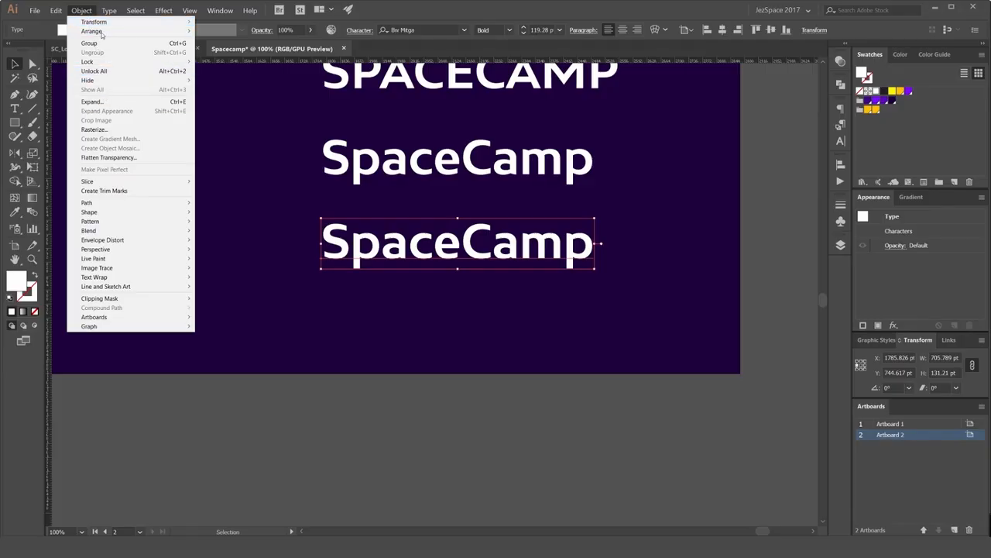
{"action": "mouse_move", "coordinate": [108, 10]}
{"action": "mouse_move", "coordinate": [128, 142]}
{"action": "left_click", "coordinate": [267, 151]}
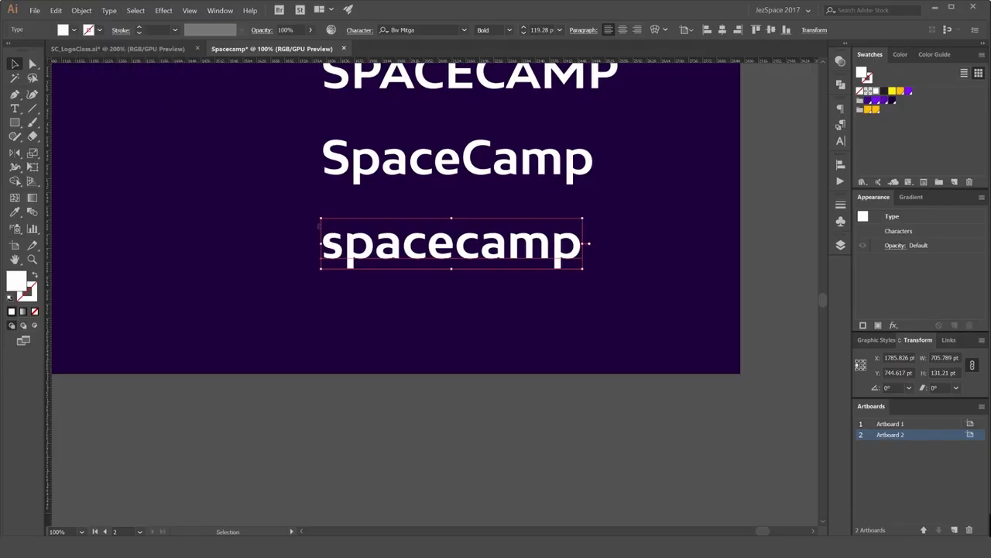
{"action": "left_click", "coordinate": [619, 221]}
Move the SpaceCamp and spacecamp wordmarks upward and duplicate the lowercase one directly below.
{"action": "left_click_drag", "start_coordinate": [523, 258], "coordinate": [517, 226]}
{"action": "left_click_drag", "start_coordinate": [520, 168], "coordinate": [520, 139]}
{"action": "left_click_drag", "start_coordinate": [517, 221], "coordinate": [512, 279]}
{"action": "left_click", "coordinate": [612, 204]}
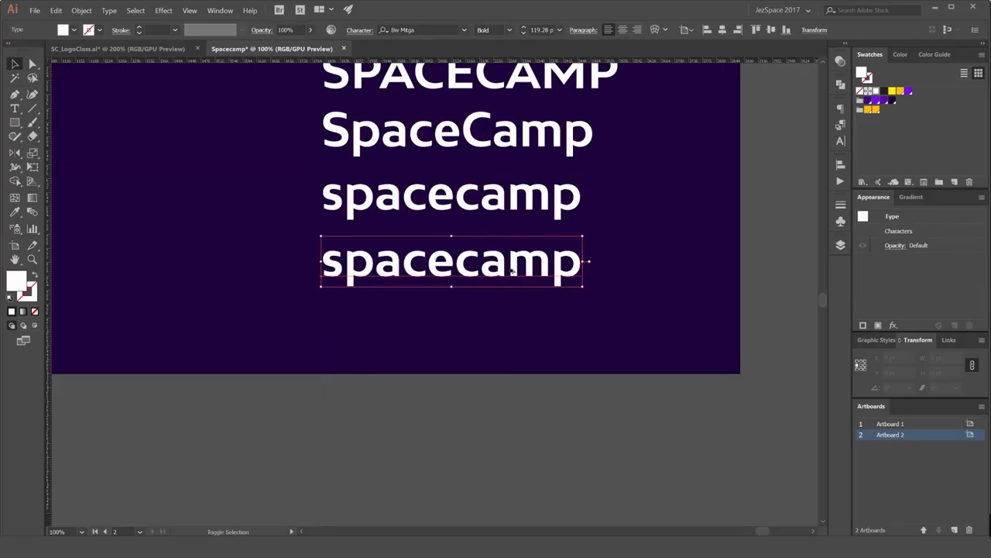
Replace the first word of the lowest wordmark with capitals so it reads SPACEcamp.
{"action": "key", "text": "t"}
{"action": "left_click_drag", "start_coordinate": [454, 263], "coordinate": [313, 267]}
{"action": "type", "text": "SPACE"}
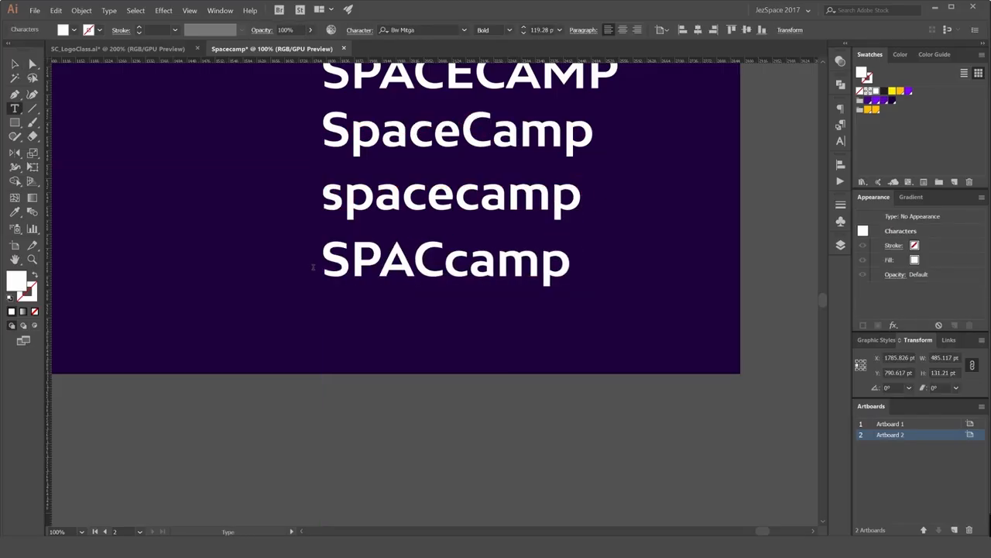
{"action": "left_click", "coordinate": [15, 63]}
{"action": "left_click", "coordinate": [321, 224]}
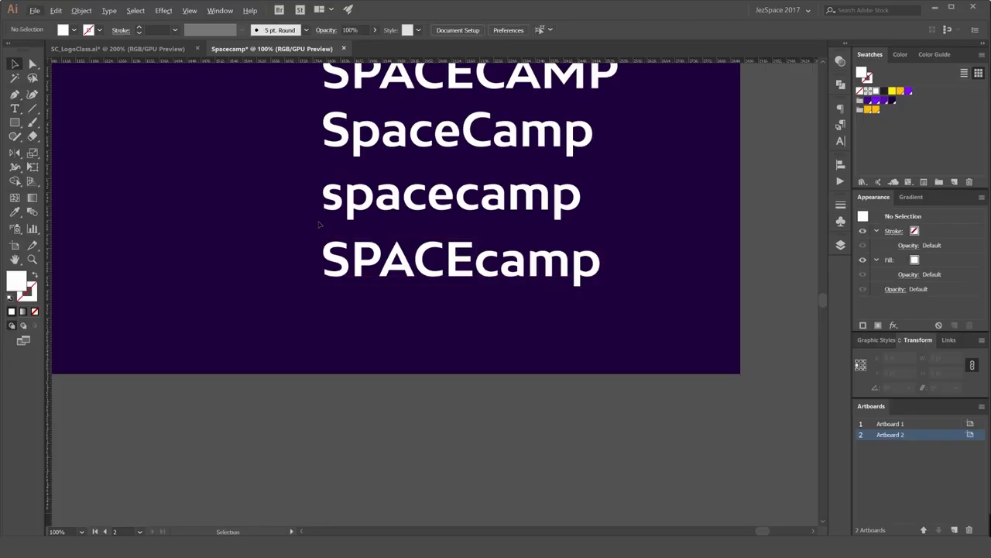
Duplicate the SPACECAMP wordmark above the original and recolor the word CAMP in the copy with the orange-yellow swatch.
{"action": "left_click_drag", "start_coordinate": [466, 198], "coordinate": [529, 299]}
{"action": "left_click_drag", "start_coordinate": [656, 190], "coordinate": [626, 194]}
{"action": "key", "text": "t"}
{"action": "left_click_drag", "start_coordinate": [519, 186], "coordinate": [665, 185]}
{"action": "left_click", "coordinate": [868, 110]}
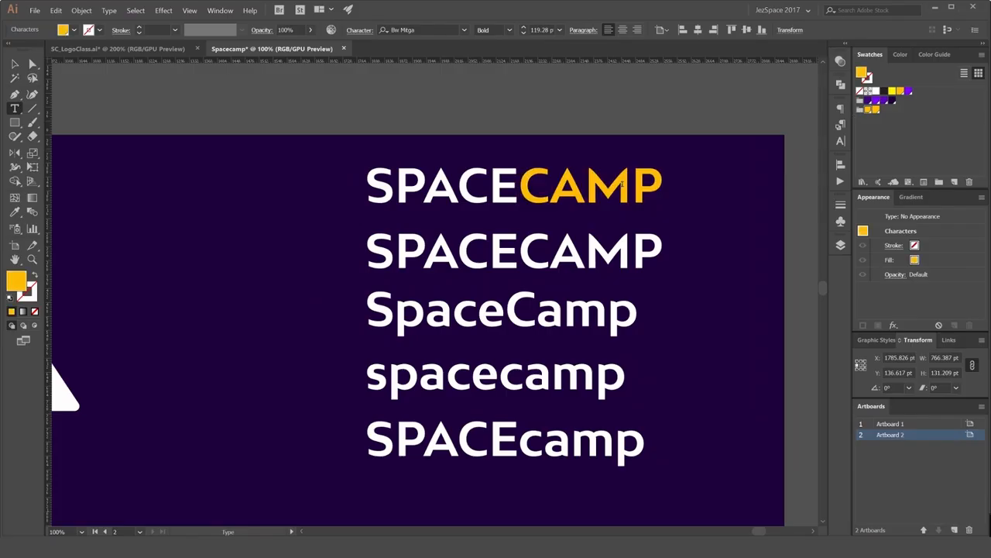
{"action": "left_click", "coordinate": [15, 63]}
{"action": "left_click", "coordinate": [286, 237]}
Nudge all five wordmarks on the purple artboard slightly downward together.
{"action": "left_click_drag", "start_coordinate": [463, 399], "coordinate": [436, 308]}
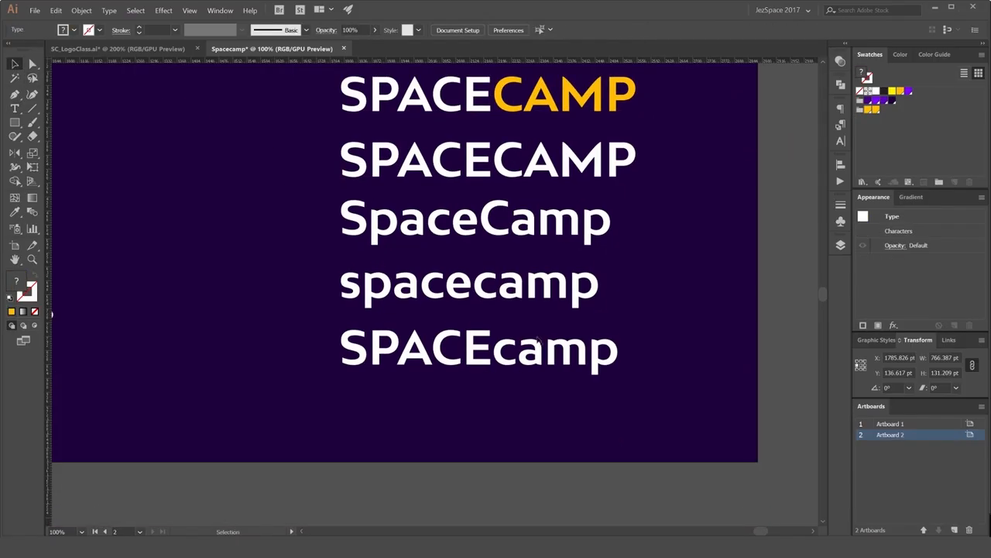
{"action": "scroll", "coordinate": [616, 259], "scroll_direction": "down", "scroll_amount": 1}
{"action": "left_click_drag", "start_coordinate": [631, 144], "coordinate": [546, 322]}
{"action": "key", "text": "shift+Down"}
{"action": "key", "text": "shift+Down"}
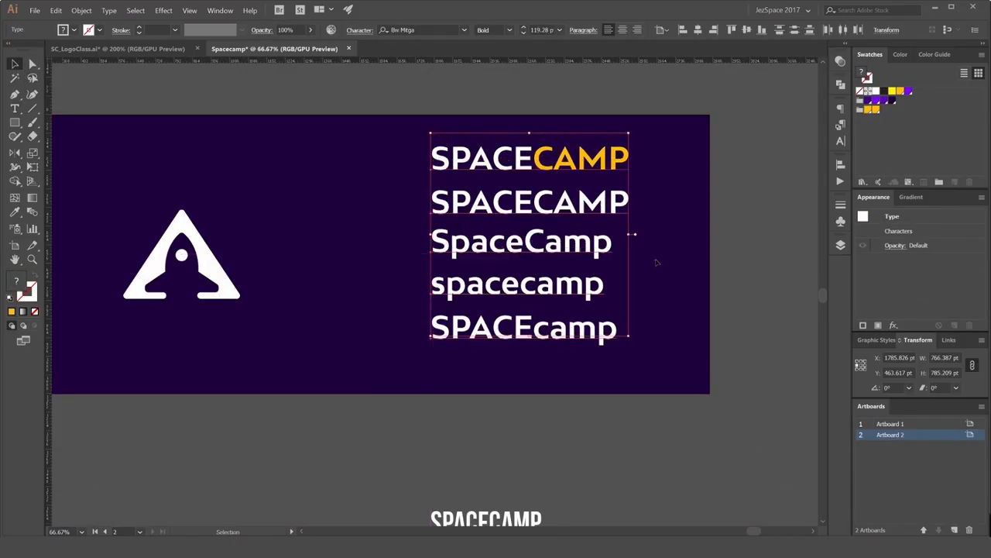
{"action": "left_click", "coordinate": [655, 263]}
Compare the five letter-case and color versions of the wordmark at close range and beside the rocket logo.
{"action": "scroll", "coordinate": [645, 171], "scroll_direction": "up", "scroll_amount": 1}
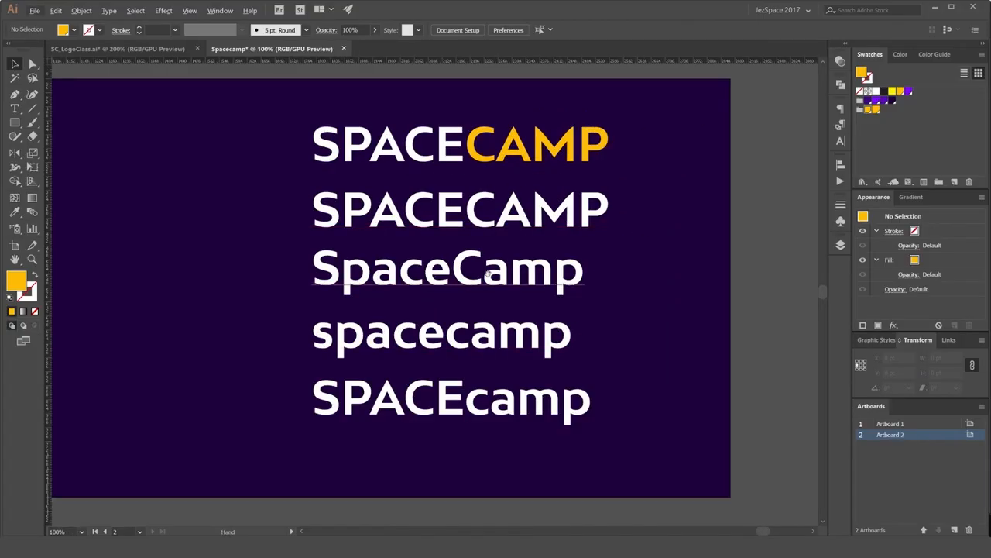
{"action": "left_click_drag", "start_coordinate": [492, 273], "coordinate": [516, 252]}
{"action": "scroll", "coordinate": [691, 249], "scroll_direction": "down", "scroll_amount": 1}
{"action": "scroll", "coordinate": [692, 249], "scroll_direction": "down", "scroll_amount": 2}
{"action": "left_click_drag", "start_coordinate": [692, 249], "coordinate": [543, 207]}
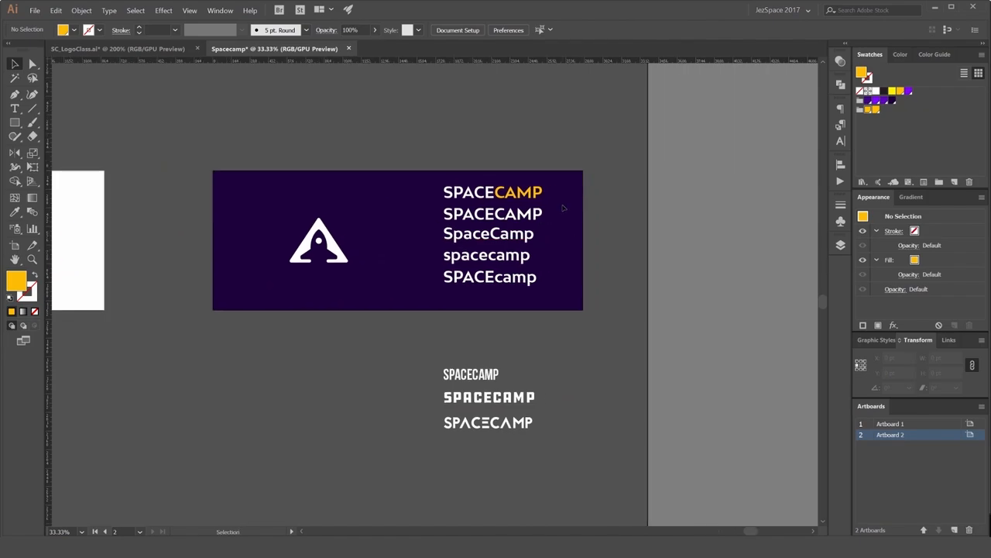
{"action": "scroll", "coordinate": [535, 200], "scroll_direction": "up", "scroll_amount": 2}
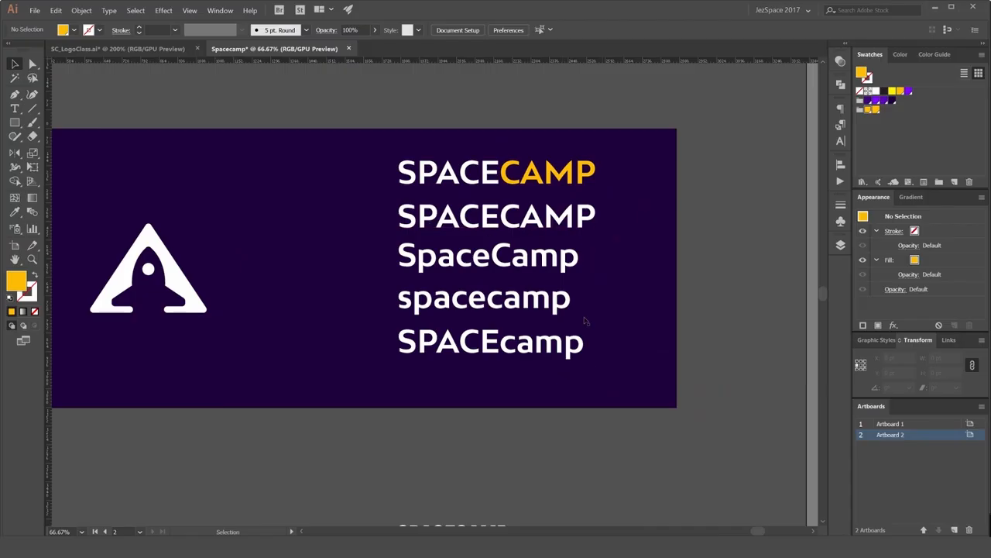
{"action": "scroll", "coordinate": [569, 241], "scroll_direction": "down", "scroll_amount": 1}
{"action": "scroll", "coordinate": [626, 186], "scroll_direction": "up", "scroll_amount": 2}
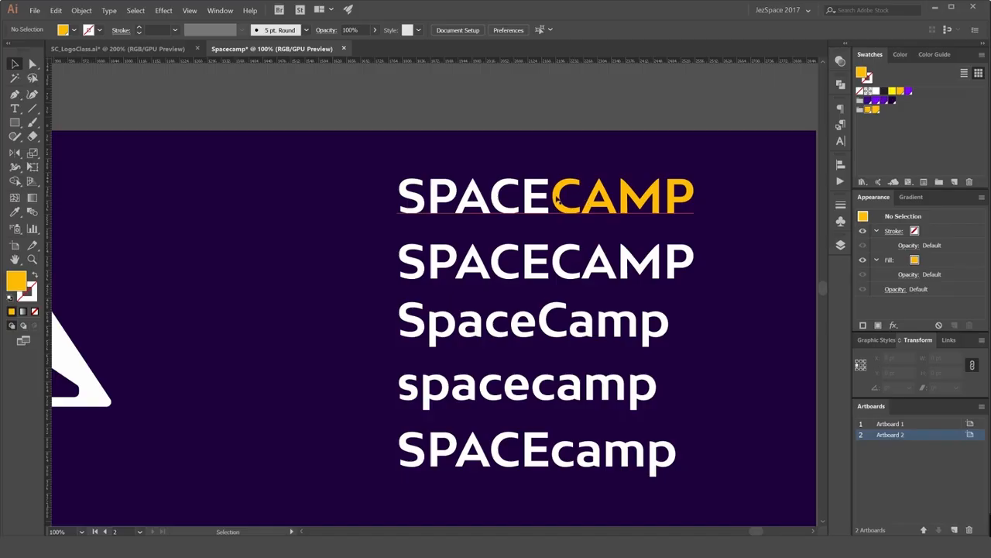
Move the two-color SPACECAMP wordmark off the purple artboard above the rejected wordmarks, and shift all four down together.
{"action": "scroll", "coordinate": [560, 198], "scroll_direction": "down", "scroll_amount": 1}
{"action": "left_click_drag", "start_coordinate": [586, 198], "coordinate": [553, 343]}
{"action": "scroll", "coordinate": [682, 237], "scroll_direction": "down", "scroll_amount": 2}
{"action": "left_click_drag", "start_coordinate": [585, 432], "coordinate": [542, 341]}
{"action": "left_click_drag", "start_coordinate": [552, 342], "coordinate": [556, 389]}
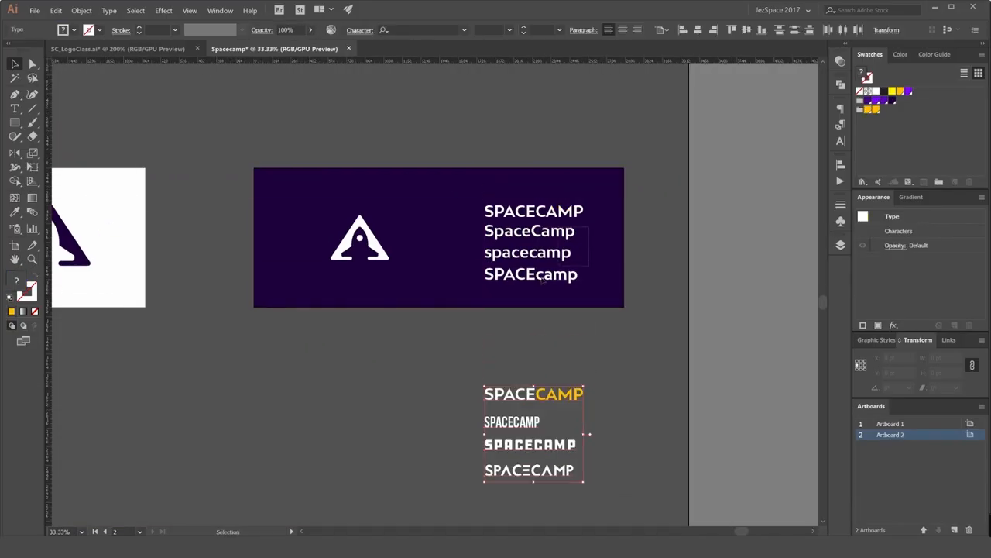
Move the SpaceCamp, spacecamp and SPACEcamp variants off the purple artboard and shift all the alternative wordmarks further below it.
{"action": "left_click_drag", "start_coordinate": [554, 250], "coordinate": [555, 349]}
{"action": "left_click_drag", "start_coordinate": [511, 462], "coordinate": [508, 469]}
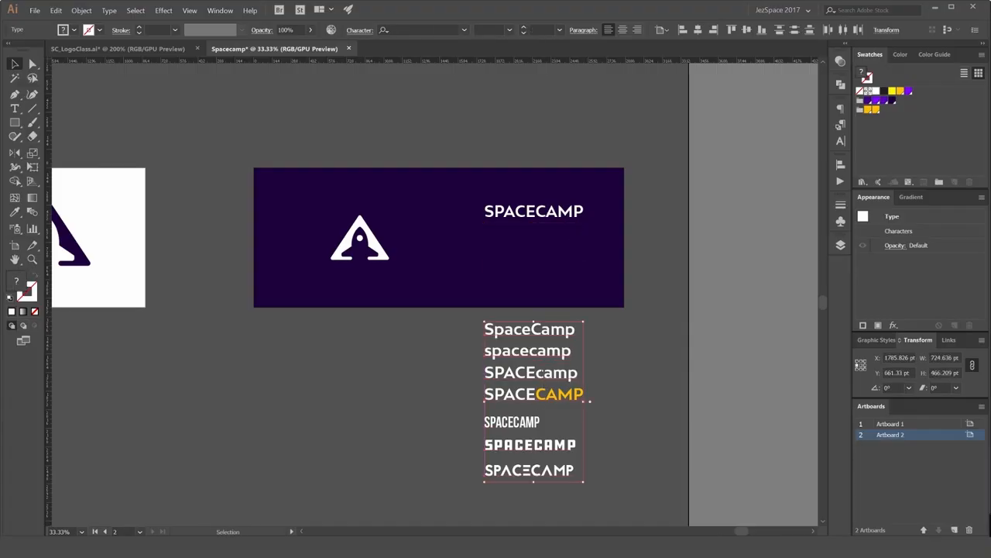
{"action": "left_click_drag", "start_coordinate": [548, 370], "coordinate": [548, 414]}
{"action": "left_click", "coordinate": [630, 343]}
Set the font style of the uppercase SPACECAMP text on the purple artboard to Black.
{"action": "scroll", "coordinate": [566, 223], "scroll_direction": "up", "scroll_amount": 1}
{"action": "scroll", "coordinate": [496, 260], "scroll_direction": "up", "scroll_amount": 2}
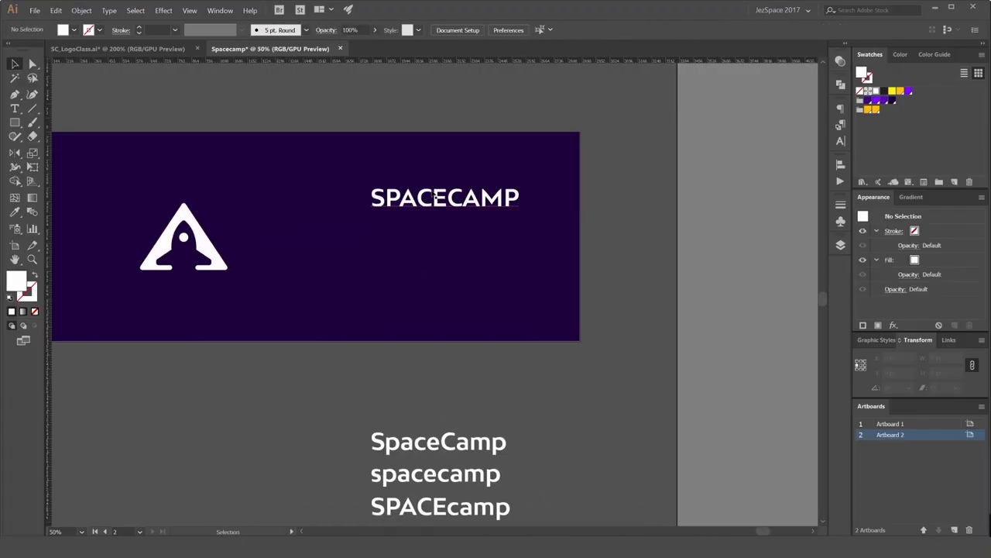
{"action": "left_click_drag", "start_coordinate": [600, 163], "coordinate": [554, 158]}
{"action": "left_click", "coordinate": [553, 192]}
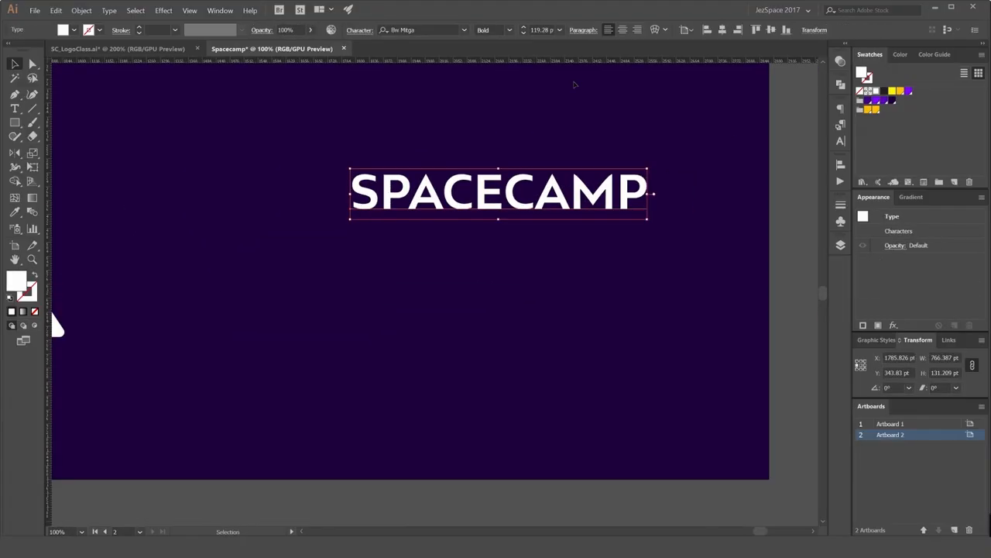
{"action": "left_click", "coordinate": [840, 140]}
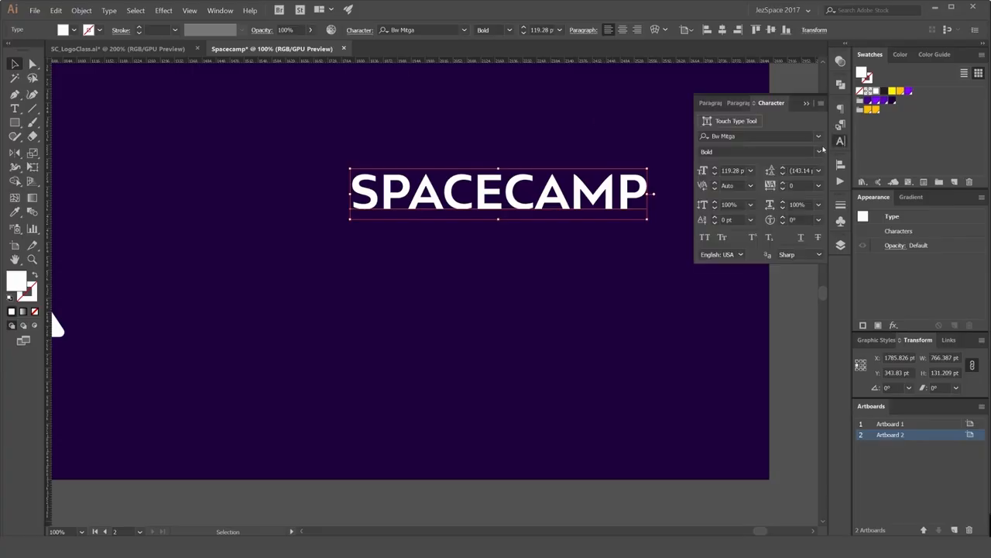
{"action": "left_click", "coordinate": [821, 153]}
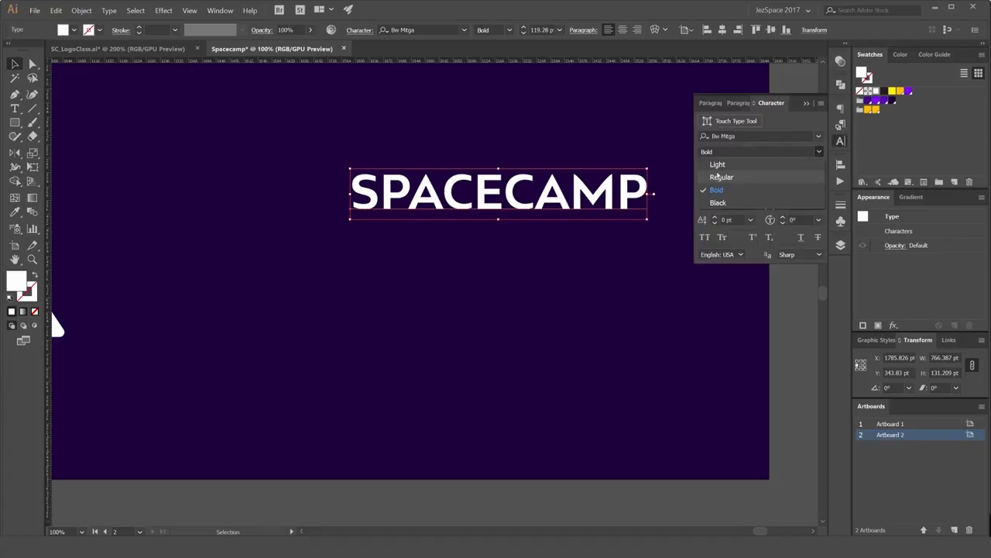
{"action": "left_click", "coordinate": [721, 204]}
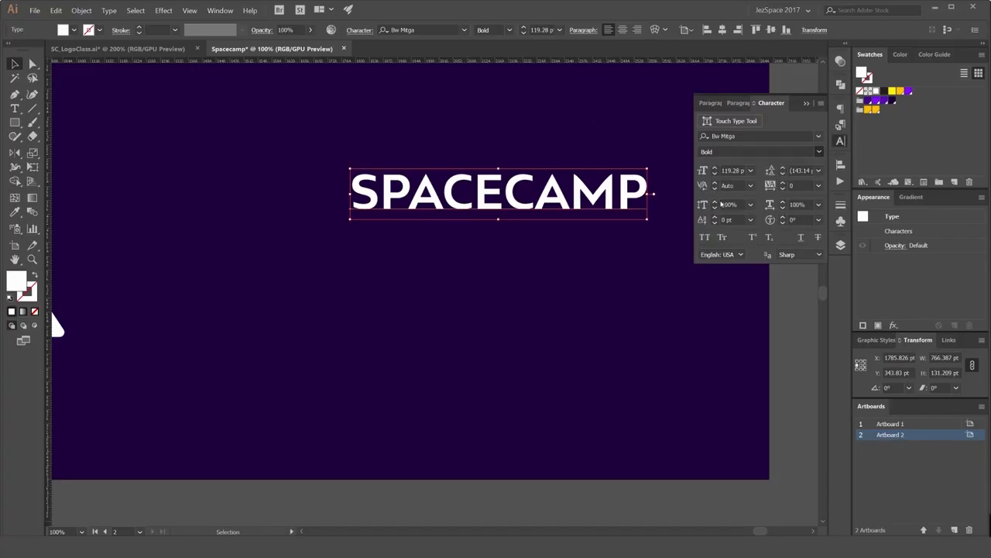
{"action": "left_click", "coordinate": [553, 156]}
{"action": "left_click", "coordinate": [550, 181]}
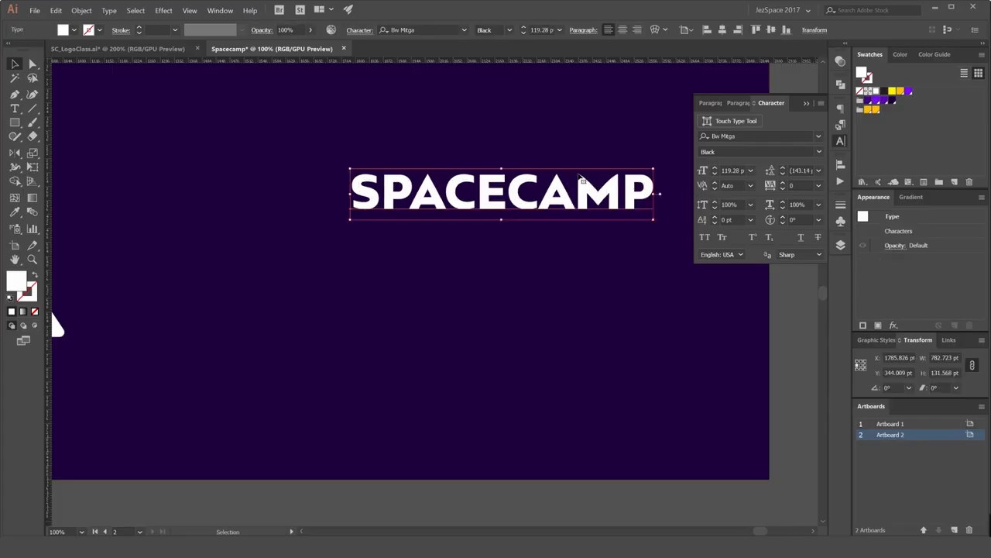
Increase the tracking of the SPACECAMP text to 160.
{"action": "left_click_drag", "start_coordinate": [578, 175], "coordinate": [537, 183]}
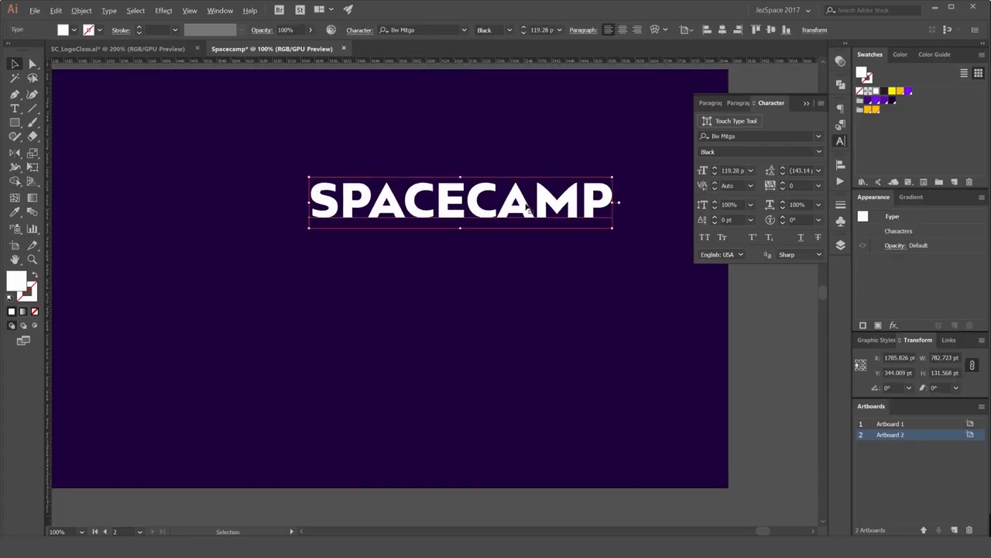
{"action": "key", "text": "alt+Right"}
{"action": "key", "text": "alt+Right"}
{"action": "key", "text": "alt+Right"}
{"action": "key", "text": "alt+Right"}
{"action": "key", "text": "alt+Right"}
{"action": "key", "text": "alt+Right"}
{"action": "key", "text": "alt+Right"}
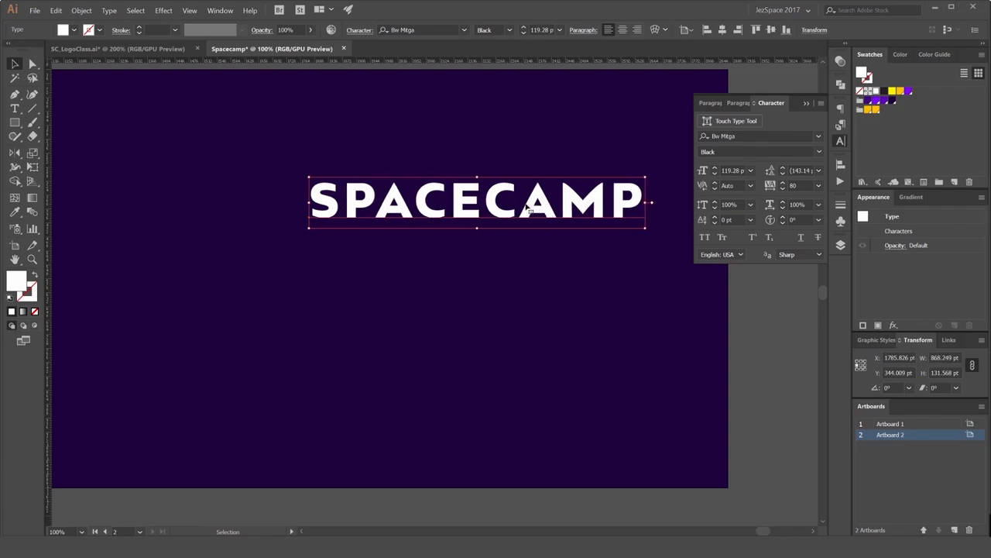
{"action": "key", "text": "alt+Right"}
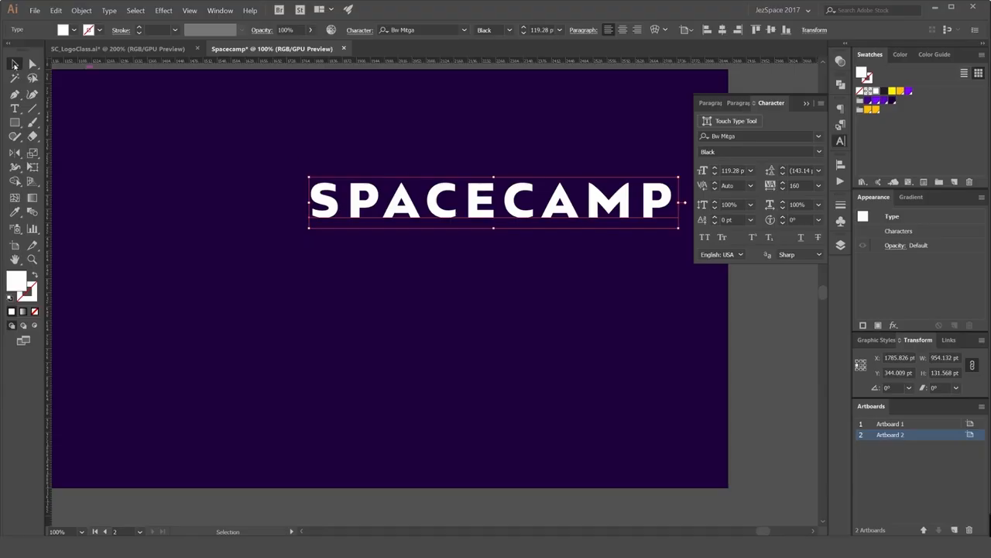
Move the widely spaced SPACECAMP text about 71 pt to the left on the purple artboard.
{"action": "left_click", "coordinate": [440, 122]}
{"action": "left_click_drag", "start_coordinate": [542, 206], "coordinate": [515, 206]}
{"action": "left_click", "coordinate": [586, 141]}
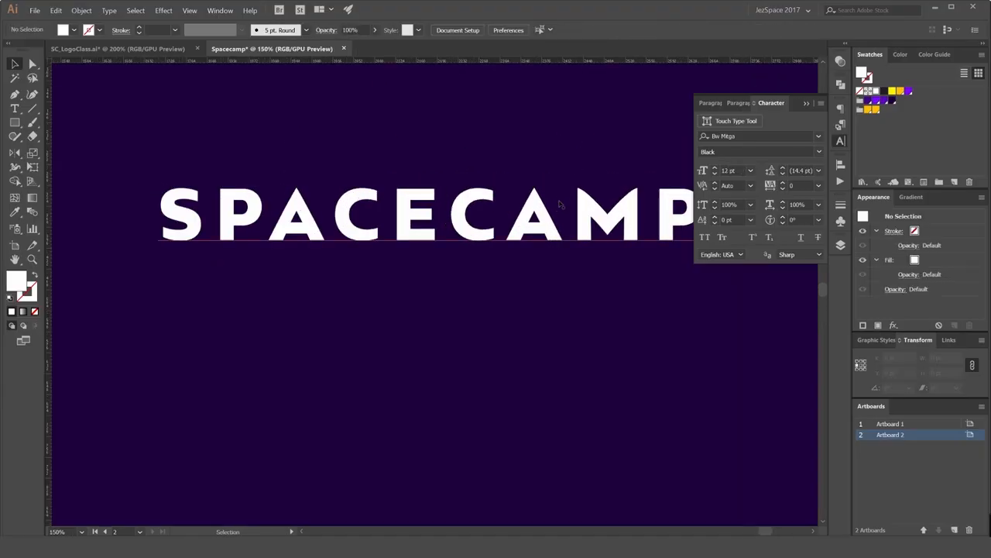
{"action": "left_click", "coordinate": [559, 204]}
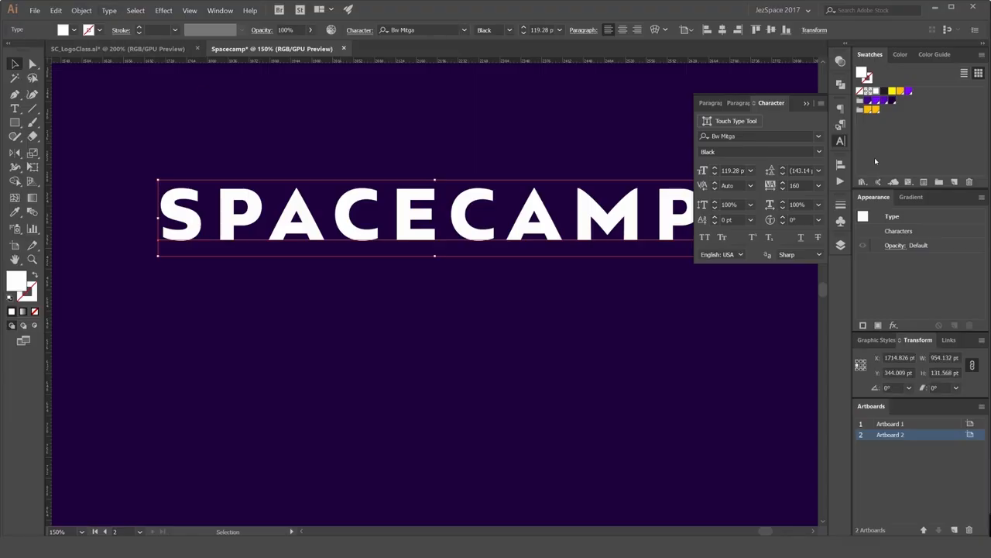
{"action": "left_click", "coordinate": [841, 141]}
{"action": "left_click", "coordinate": [113, 10]}
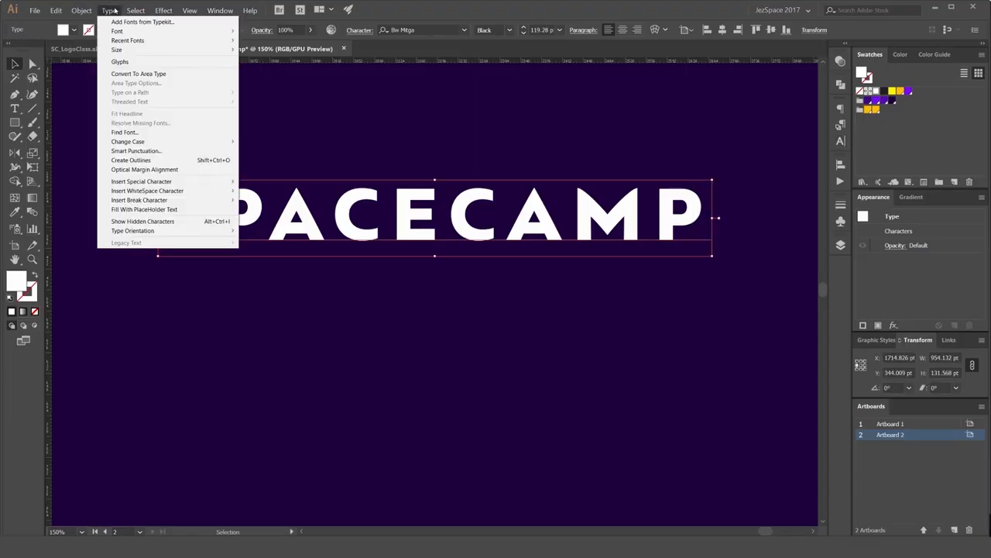
{"action": "left_click", "coordinate": [146, 161]}
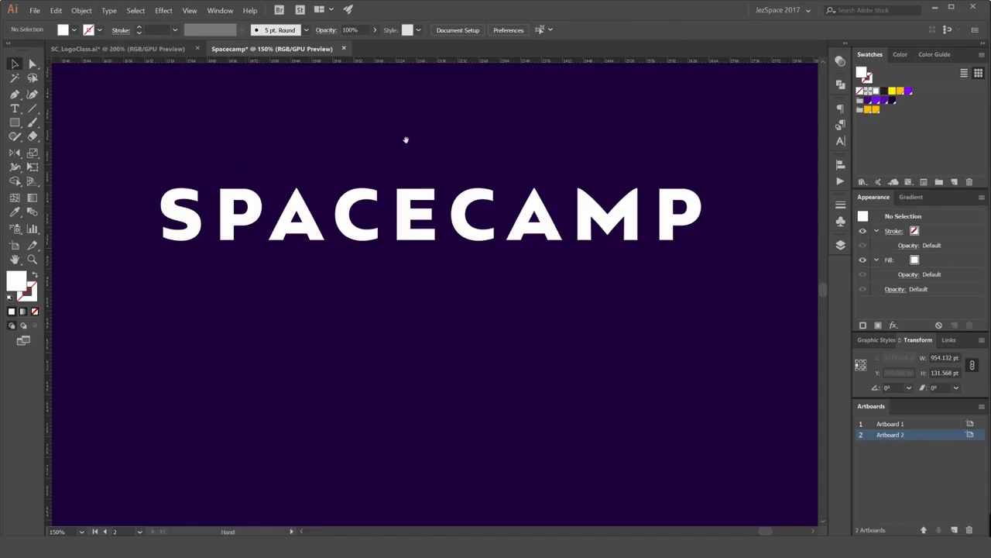
Place a copy of the editable SPACECAMP text about 235 pt above the original as a backup.
{"action": "scroll", "coordinate": [405, 140], "scroll_direction": "up", "scroll_amount": 3}
{"action": "left_click_drag", "start_coordinate": [470, 276], "coordinate": [472, 132]}
{"action": "left_click_drag", "start_coordinate": [511, 230], "coordinate": [507, 100]}
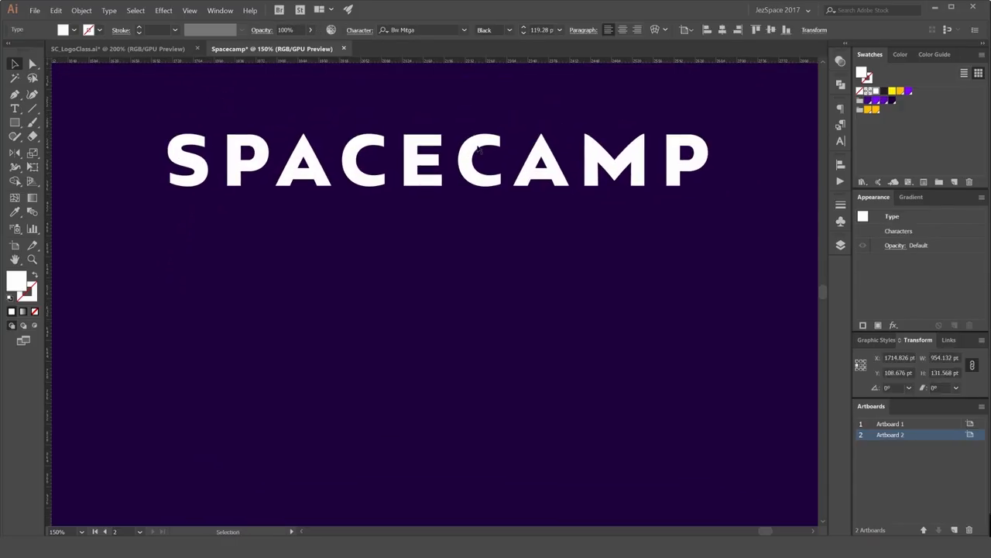
Convert the lower SPACECAMP text to outlines.
{"action": "left_click", "coordinate": [452, 143]}
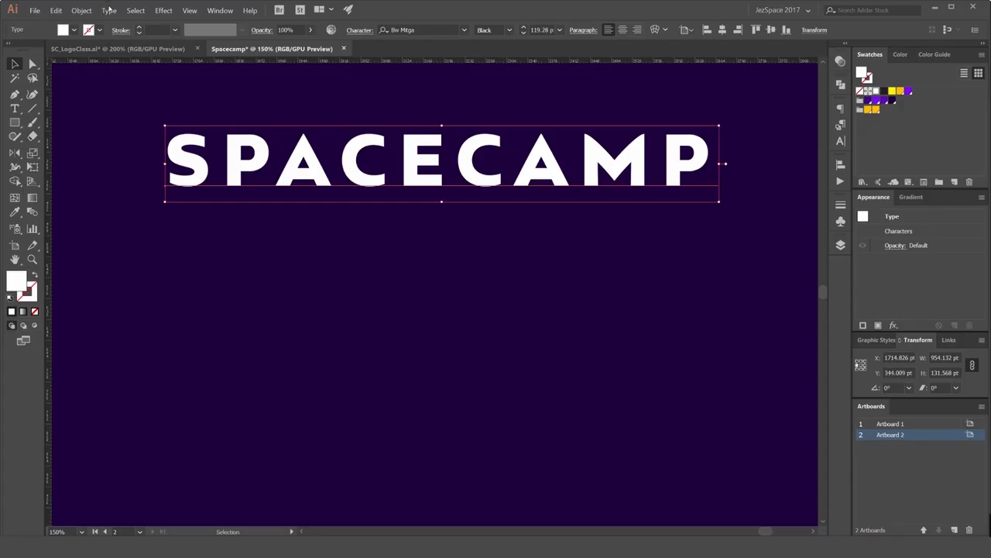
{"action": "left_click", "coordinate": [109, 10]}
{"action": "left_click", "coordinate": [146, 159]}
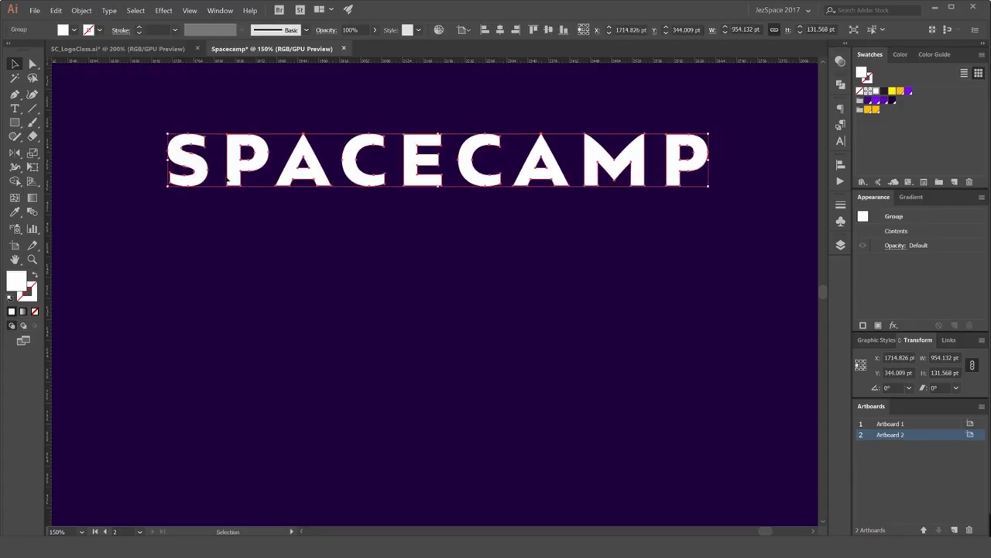
{"action": "left_click", "coordinate": [433, 215]}
Ungroup the outlined SPACECAMP wordmark into individual letters and deselect them.
{"action": "left_click_drag", "start_coordinate": [383, 139], "coordinate": [380, 165]}
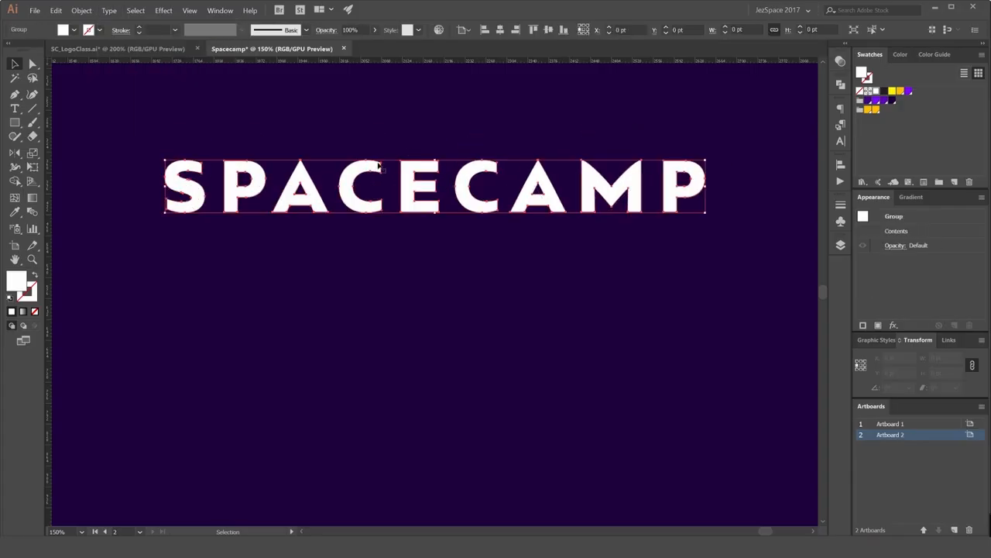
{"action": "scroll", "coordinate": [465, 167], "scroll_direction": "up", "scroll_amount": 3}
{"action": "scroll", "coordinate": [473, 155], "scroll_direction": "down", "scroll_amount": 4}
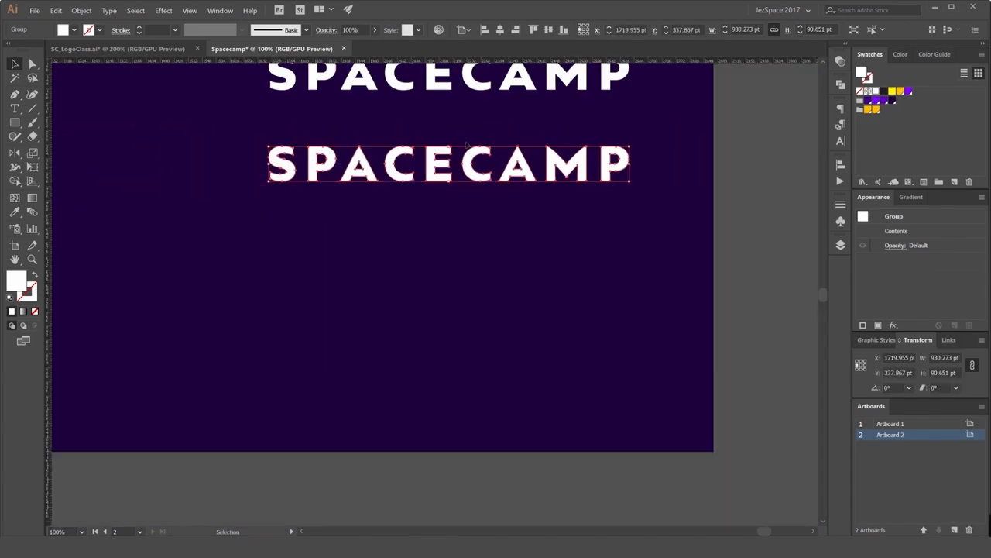
{"action": "scroll", "coordinate": [498, 139], "scroll_direction": "up", "scroll_amount": 2}
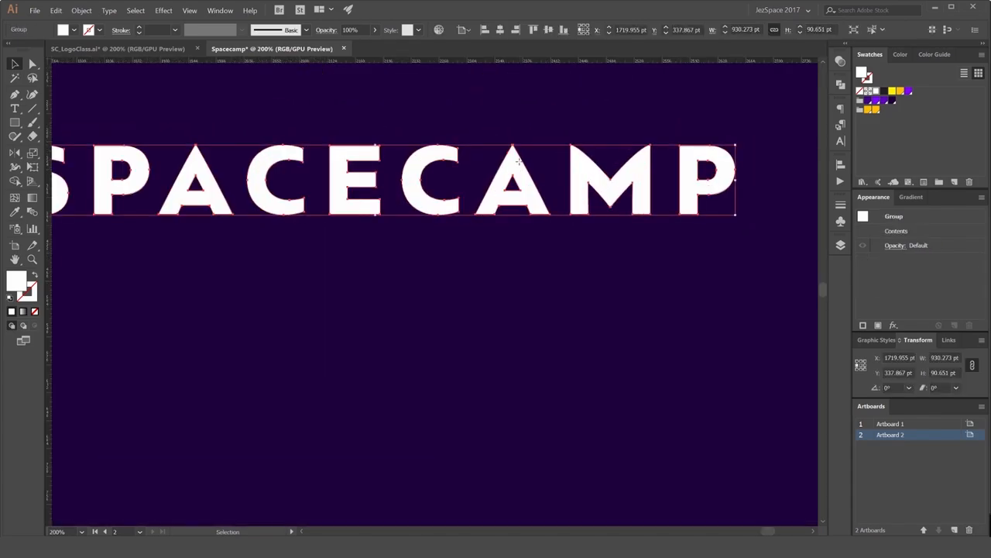
{"action": "key", "text": "ctrl"}
{"action": "left_click", "coordinate": [90, 13]}
{"action": "left_click", "coordinate": [98, 54]}
{"action": "left_click", "coordinate": [349, 116]}
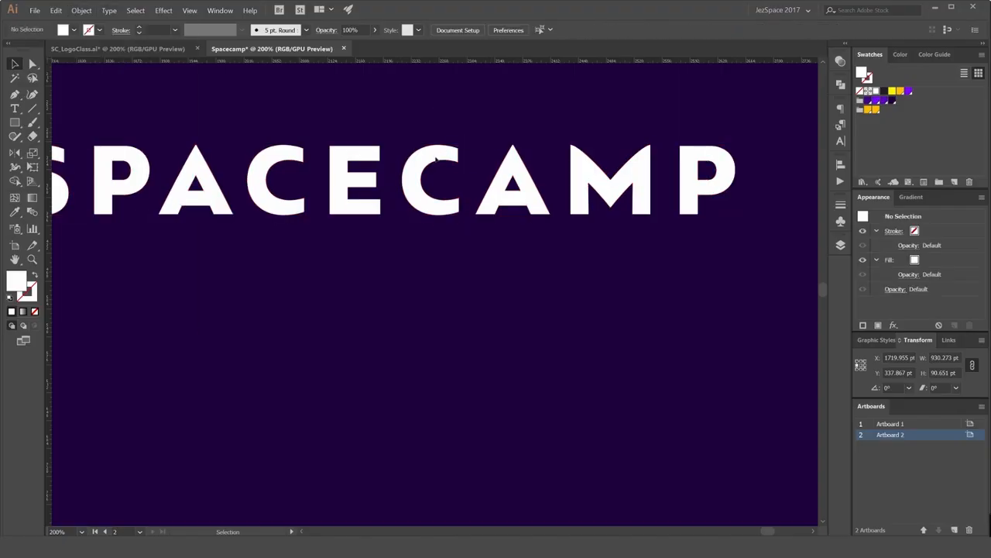
Examine the letter A in CAMP and its crossbar next to the neighbouring letters.
{"action": "mouse_move", "coordinate": [436, 159]}
{"action": "left_mouse_down"}
{"action": "mouse_move", "coordinate": [454, 215]}
{"action": "mouse_move", "coordinate": [437, 159]}
{"action": "left_mouse_up"}
{"action": "left_click_drag", "start_coordinate": [514, 166], "coordinate": [534, 208]}
{"action": "scroll", "coordinate": [517, 159], "scroll_direction": "down", "scroll_amount": 1}
{"action": "left_click", "coordinate": [564, 139]}
{"action": "scroll", "coordinate": [532, 175], "scroll_direction": "up", "scroll_amount": 2}
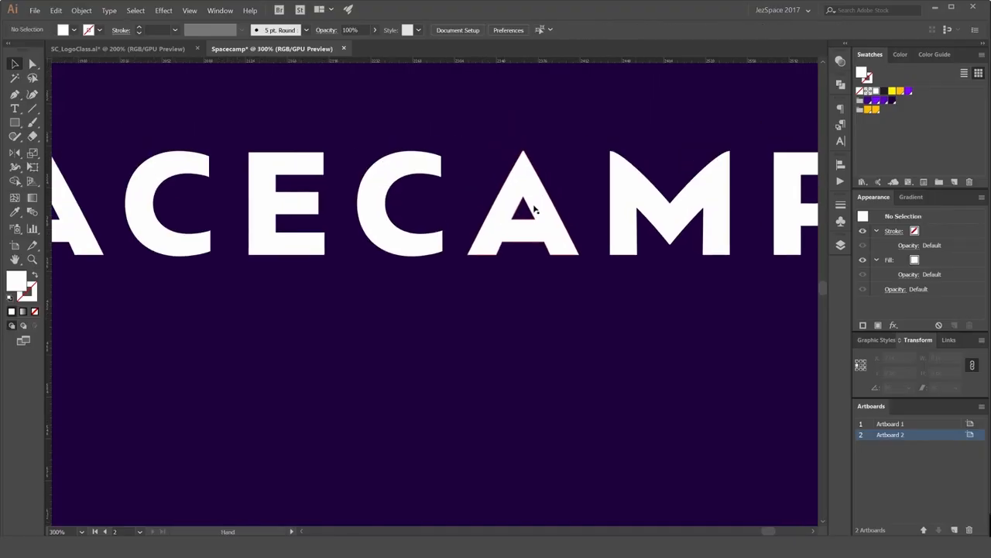
{"action": "scroll", "coordinate": [533, 208], "scroll_direction": "down", "scroll_amount": 1}
{"action": "scroll", "coordinate": [536, 204], "scroll_direction": "up", "scroll_amount": 2}
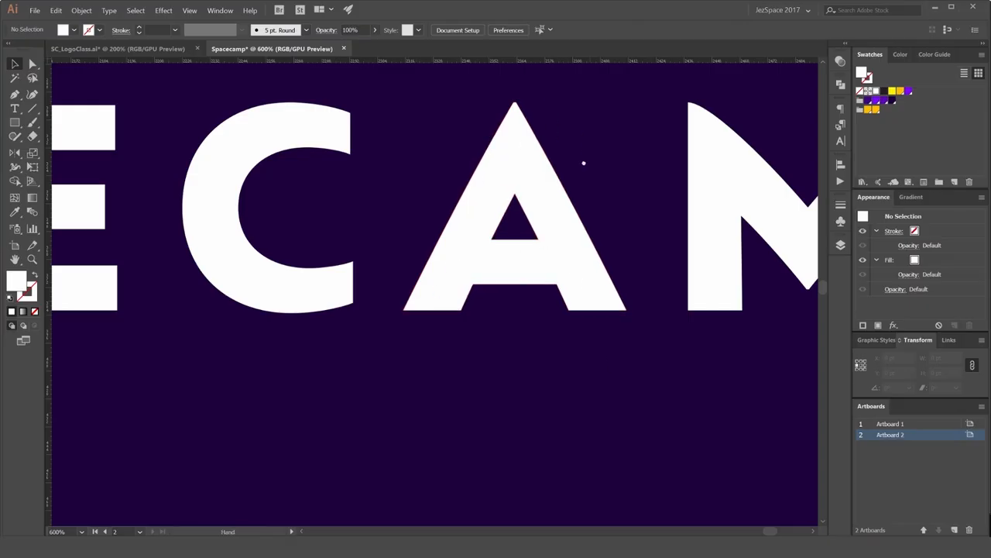
{"action": "scroll", "coordinate": [584, 162], "scroll_direction": "down", "scroll_amount": 1}
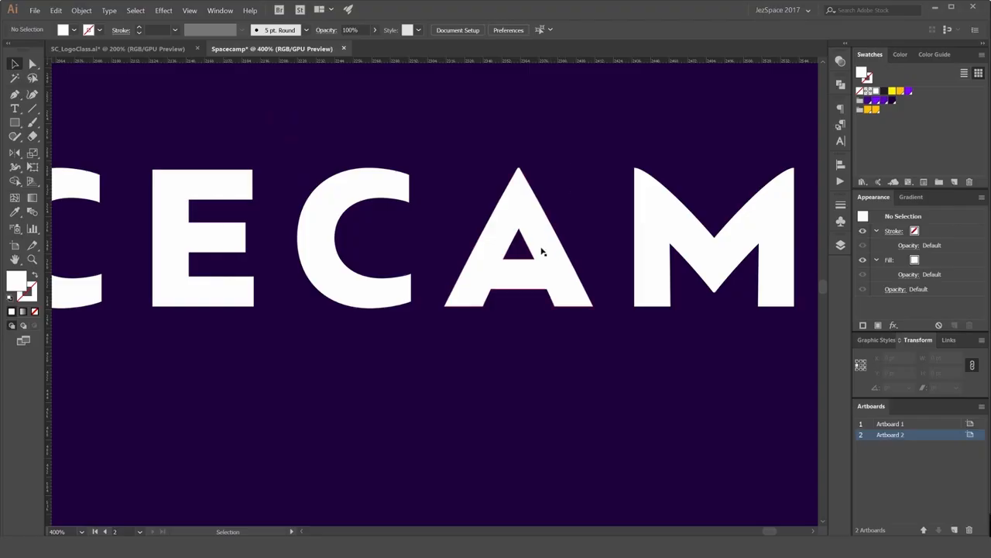
Draw a closed four-point shape with the Pen tool over the crossbar of the A in CAMP, snapping to the crossbar's corners.
{"action": "scroll", "coordinate": [542, 250], "scroll_direction": "up", "scroll_amount": 2}
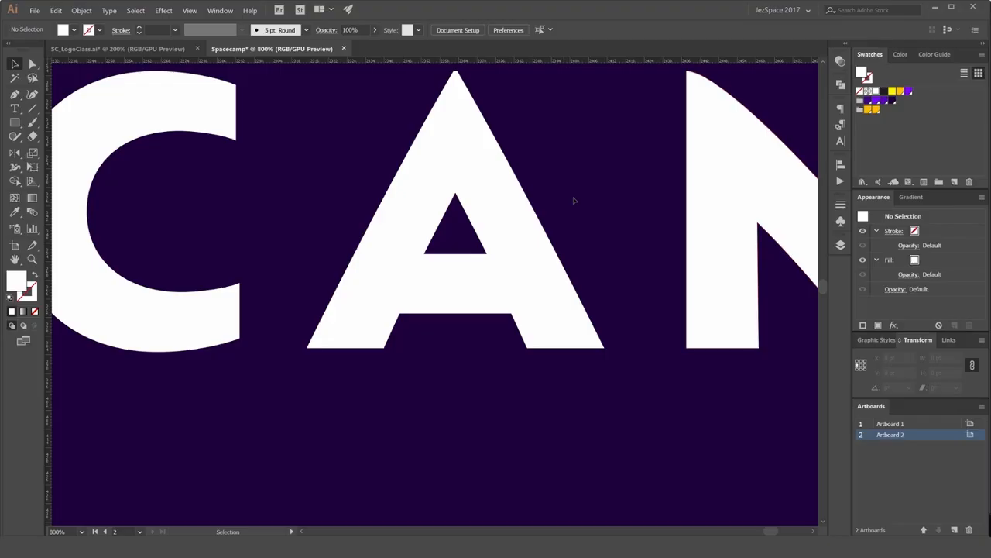
{"action": "key", "text": "p"}
{"action": "scroll", "coordinate": [500, 155], "scroll_direction": "up", "scroll_amount": 2}
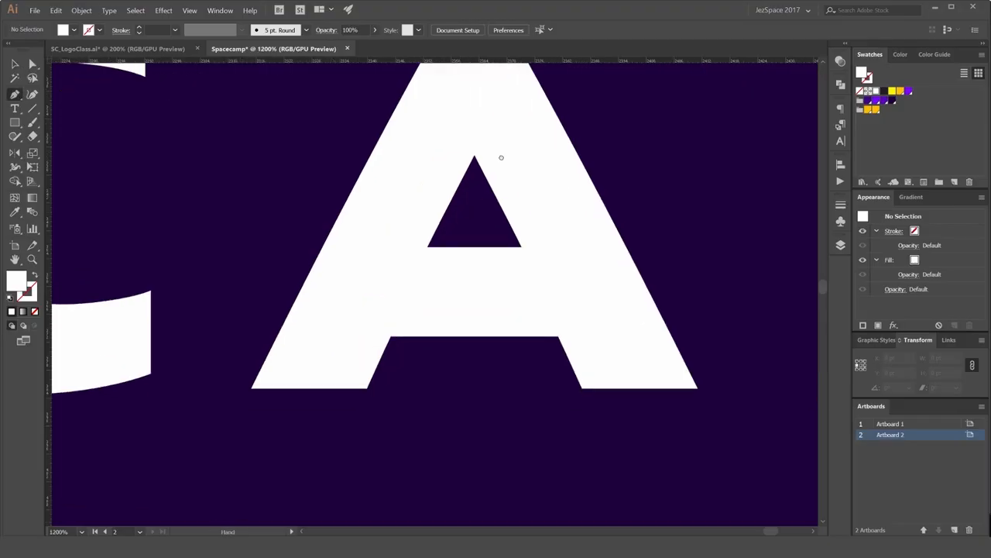
{"action": "left_click_drag", "start_coordinate": [488, 162], "coordinate": [452, 210]}
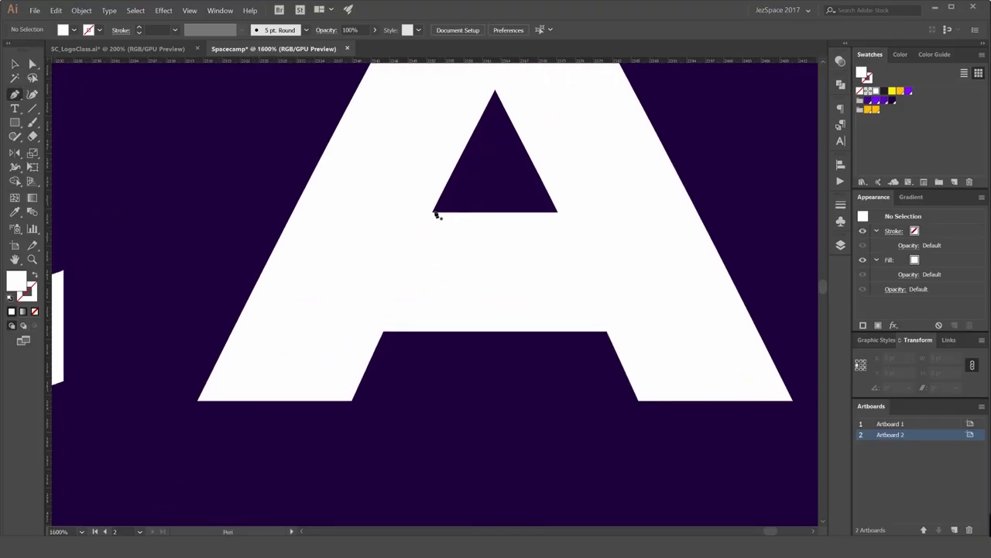
{"action": "scroll", "coordinate": [422, 213], "scroll_direction": "up", "scroll_amount": 2}
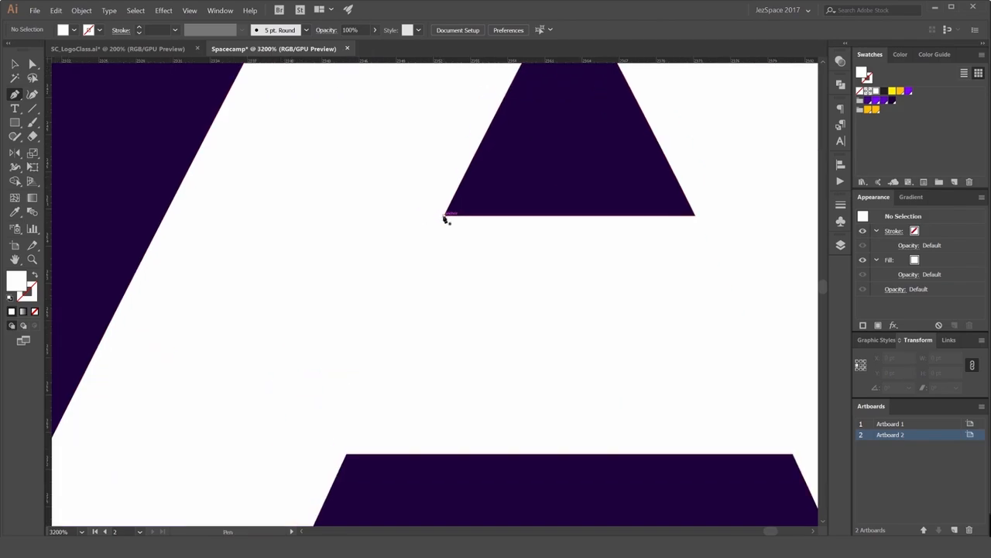
{"action": "left_click", "coordinate": [444, 216]}
{"action": "scroll", "coordinate": [408, 298], "scroll_direction": "down", "scroll_amount": 2}
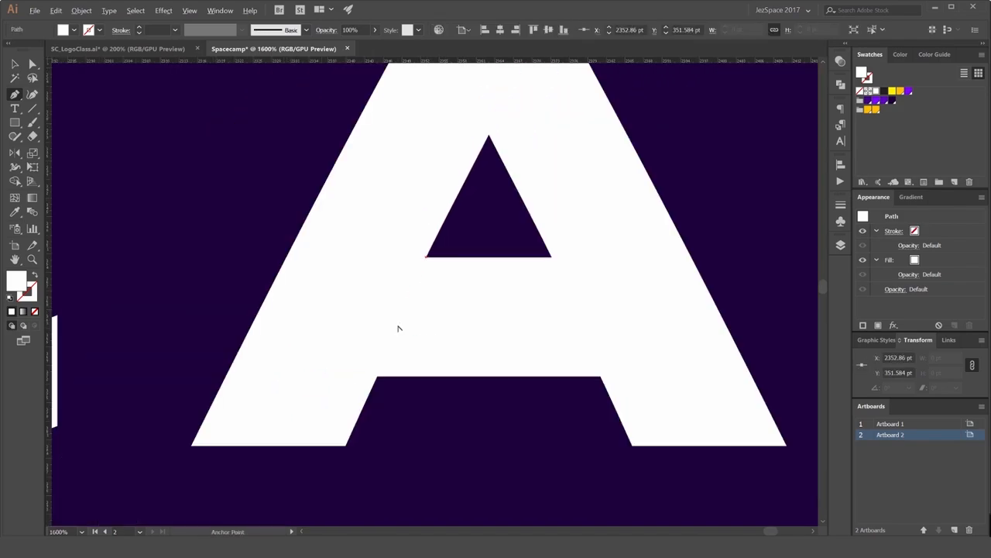
{"action": "left_click", "coordinate": [377, 377]}
{"action": "left_click", "coordinate": [600, 376]}
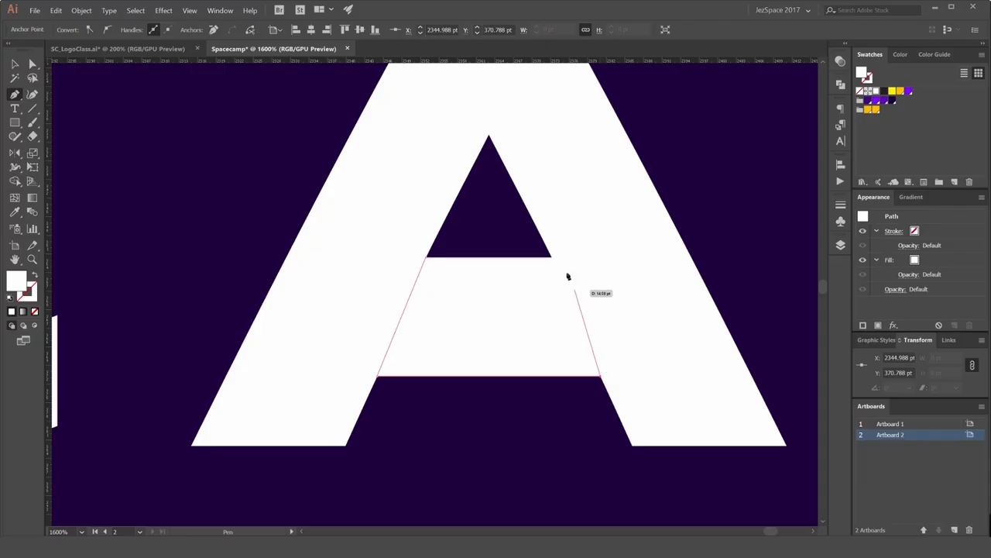
{"action": "left_click", "coordinate": [551, 257]}
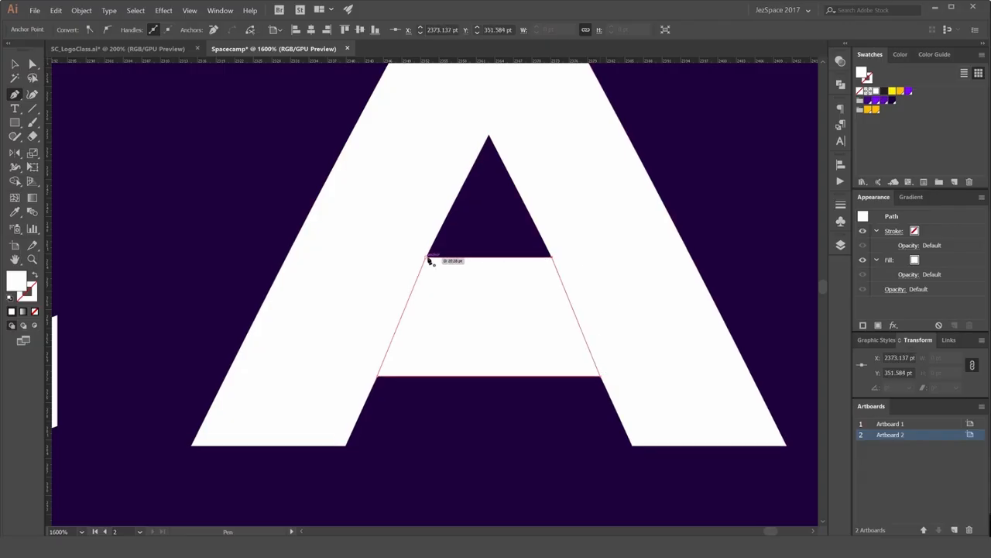
{"action": "key", "text": "v"}
Fill the shape covering the A's crossbar with the dark purple sampled from the background, then deselect it and check its edges.
{"action": "key", "text": "ctrl+minus"}
{"action": "left_click_drag", "start_coordinate": [527, 234], "coordinate": [503, 244]}
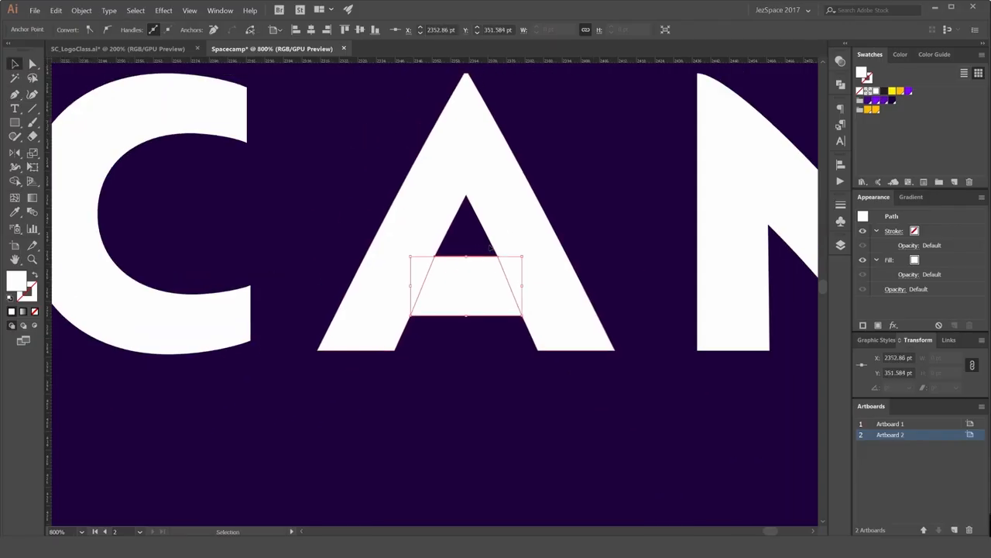
{"action": "key", "text": "i"}
{"action": "left_click", "coordinate": [606, 219]}
{"action": "key", "text": "v"}
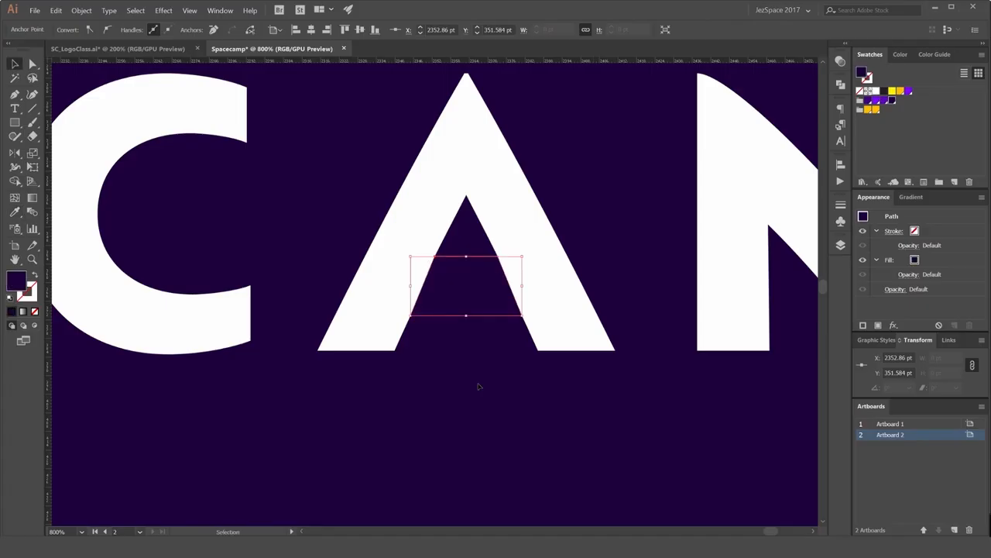
{"action": "left_click", "coordinate": [478, 385]}
{"action": "scroll", "coordinate": [471, 255], "scroll_direction": "up", "scroll_amount": 4}
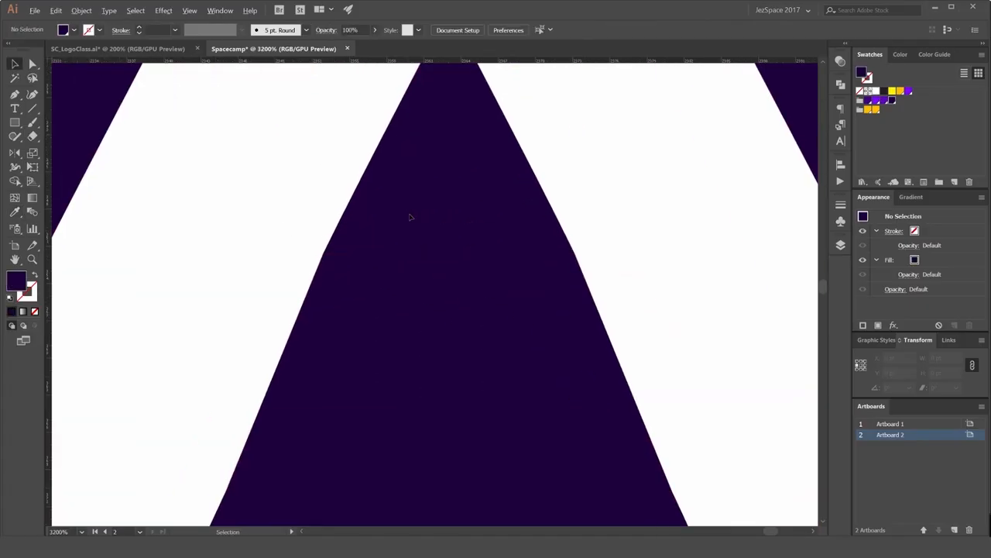
{"action": "scroll", "coordinate": [458, 247], "scroll_direction": "down", "scroll_amount": 2}
{"action": "scroll", "coordinate": [457, 246], "scroll_direction": "down", "scroll_amount": 2}
{"action": "scroll", "coordinate": [599, 196], "scroll_direction": "down", "scroll_amount": 2}
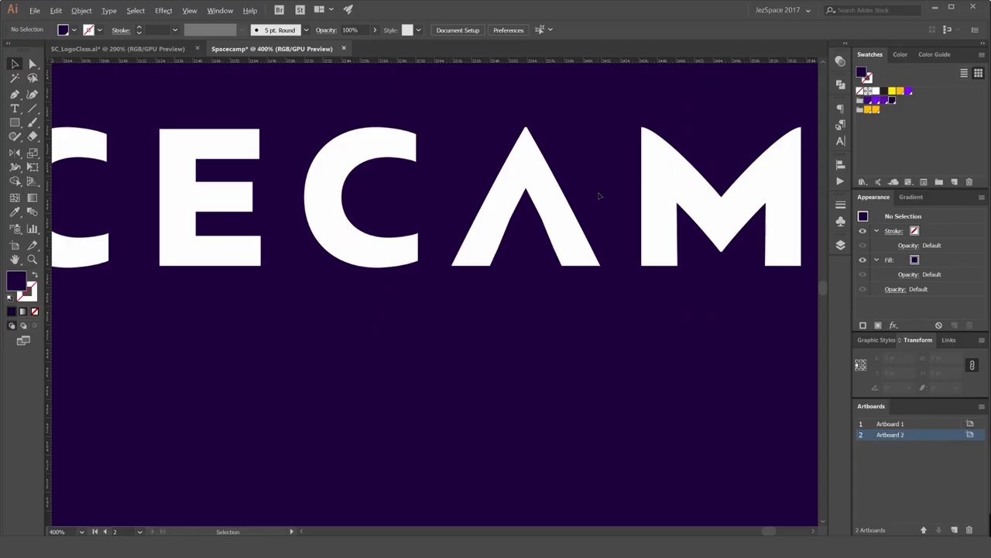
Examine the inner edges of the A in CAMP and the shape covering its crossbar.
{"action": "scroll", "coordinate": [524, 203], "scroll_direction": "up", "scroll_amount": 2}
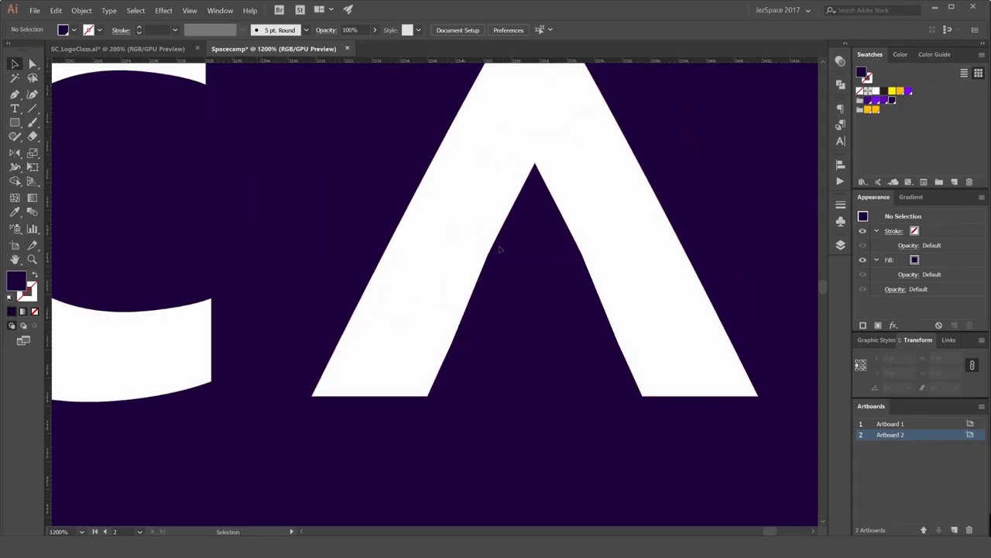
{"action": "scroll", "coordinate": [495, 249], "scroll_direction": "up", "scroll_amount": 2}
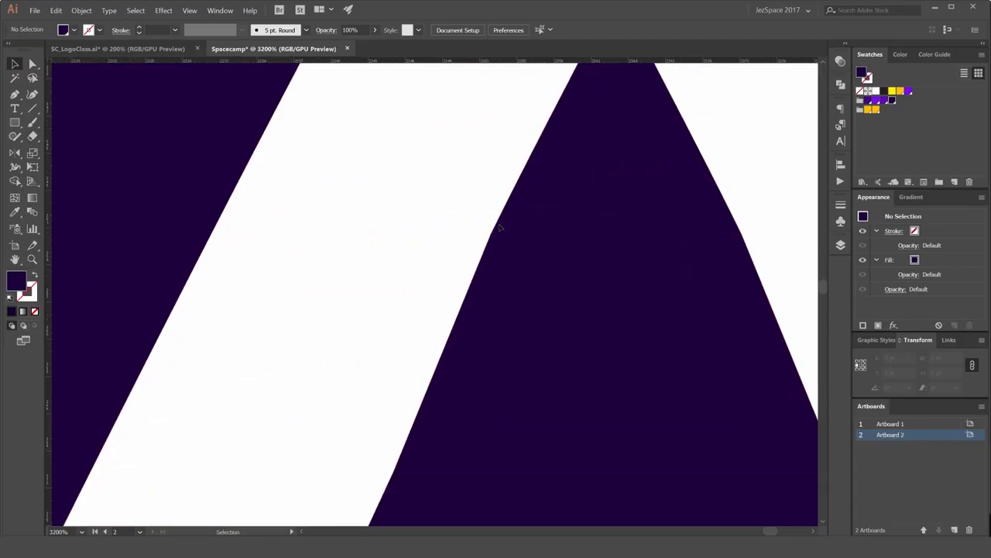
{"action": "scroll", "coordinate": [495, 232], "scroll_direction": "down", "scroll_amount": 1}
{"action": "left_click", "coordinate": [479, 349]}
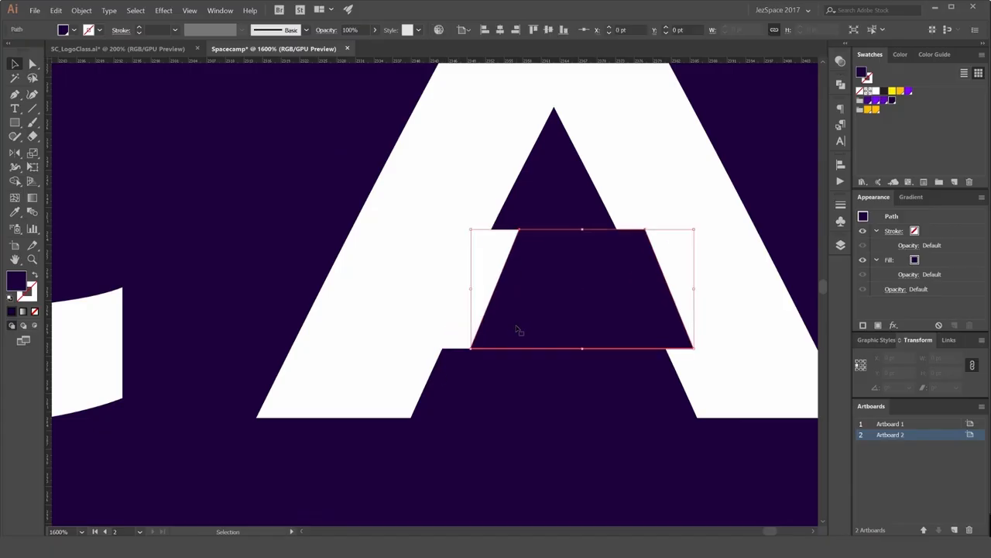
{"action": "scroll", "coordinate": [419, 260], "scroll_direction": "up", "scroll_amount": 1}
{"action": "scroll", "coordinate": [608, 171], "scroll_direction": "down", "scroll_amount": 1}
{"action": "left_click", "coordinate": [651, 118]}
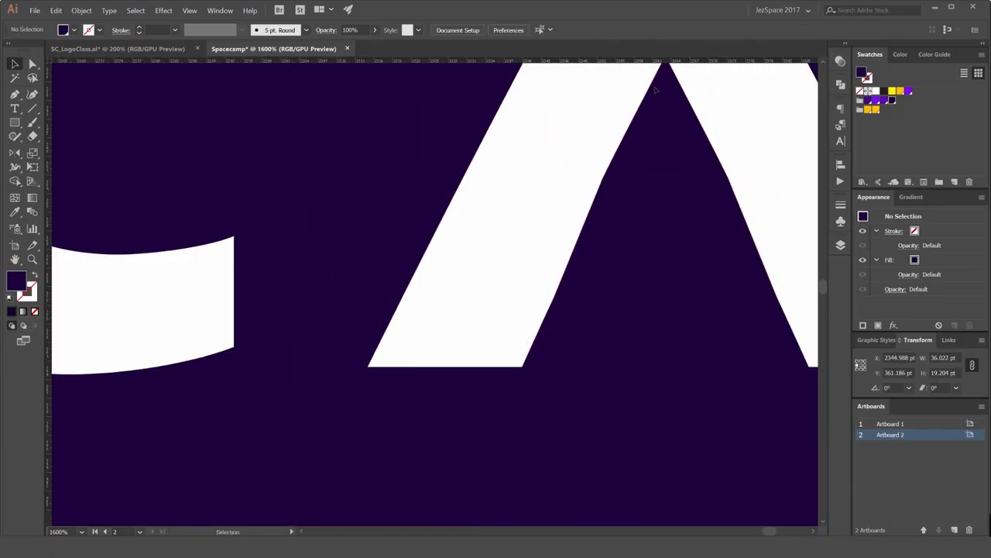
Try to straighten the inner left edge of the A in CAMP with a Pen shape from the inner apex to the foot, and undo it.
{"action": "scroll", "coordinate": [620, 183], "scroll_direction": "down", "scroll_amount": 1}
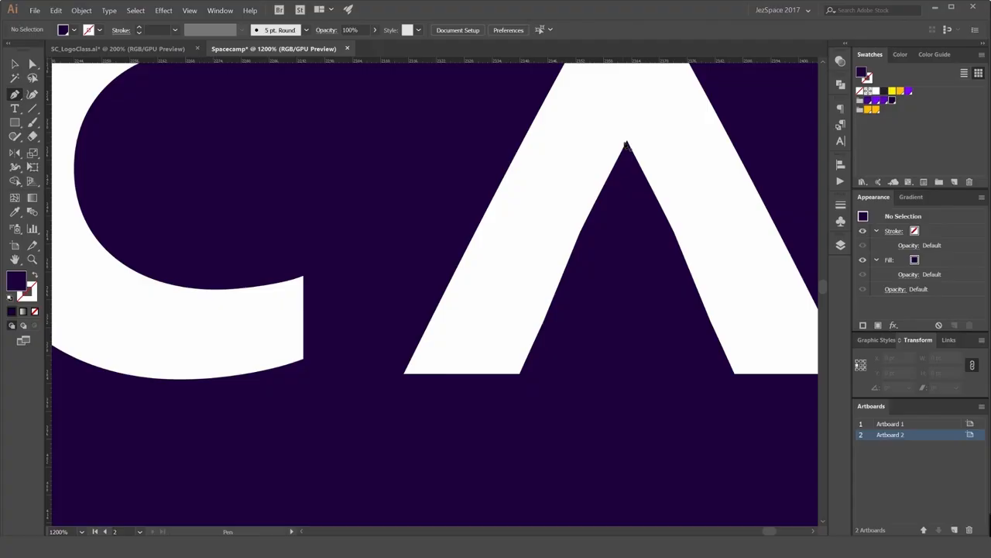
{"action": "left_click", "coordinate": [627, 142]}
{"action": "left_click", "coordinate": [519, 375]}
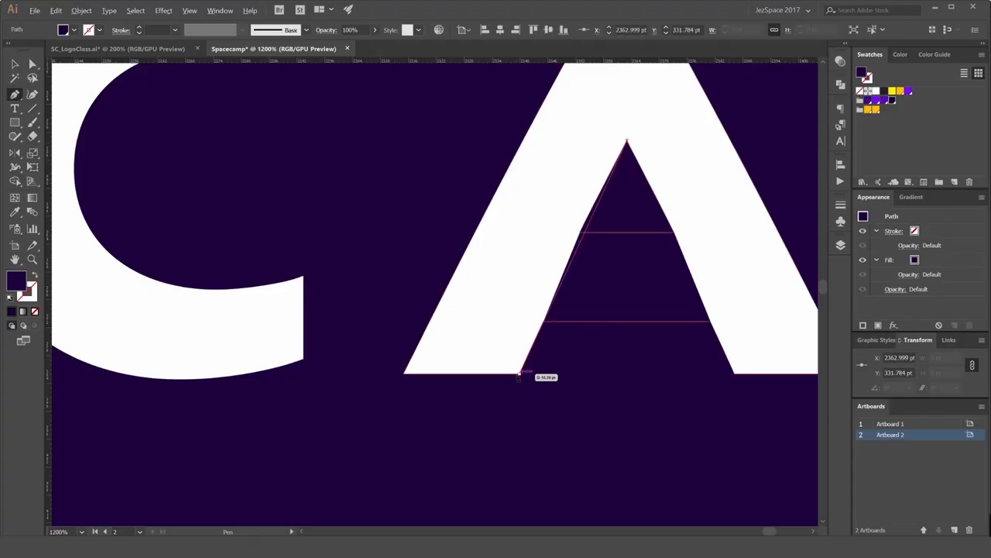
{"action": "scroll", "coordinate": [519, 375], "scroll_direction": "up", "scroll_amount": 1}
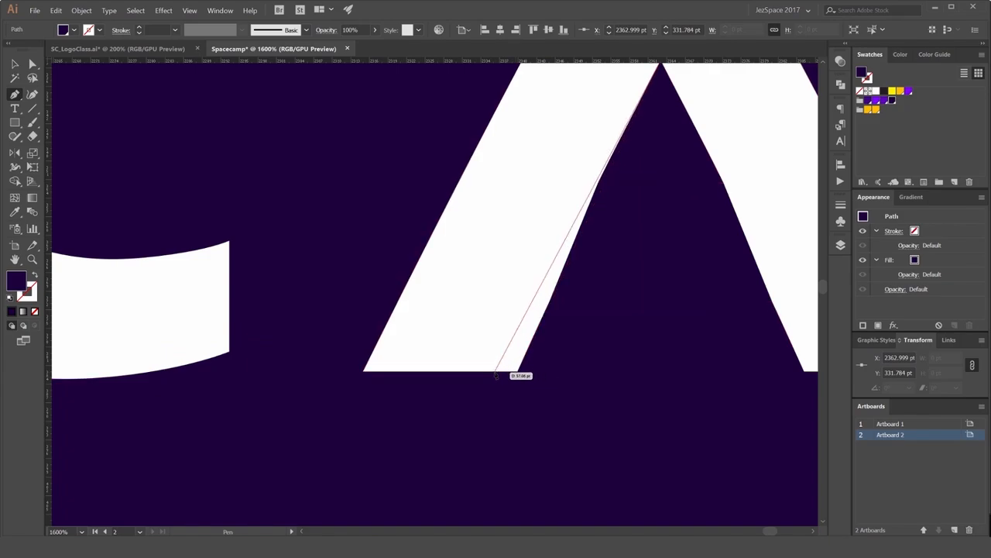
{"action": "left_click", "coordinate": [495, 372]}
{"action": "left_click", "coordinate": [661, 390]}
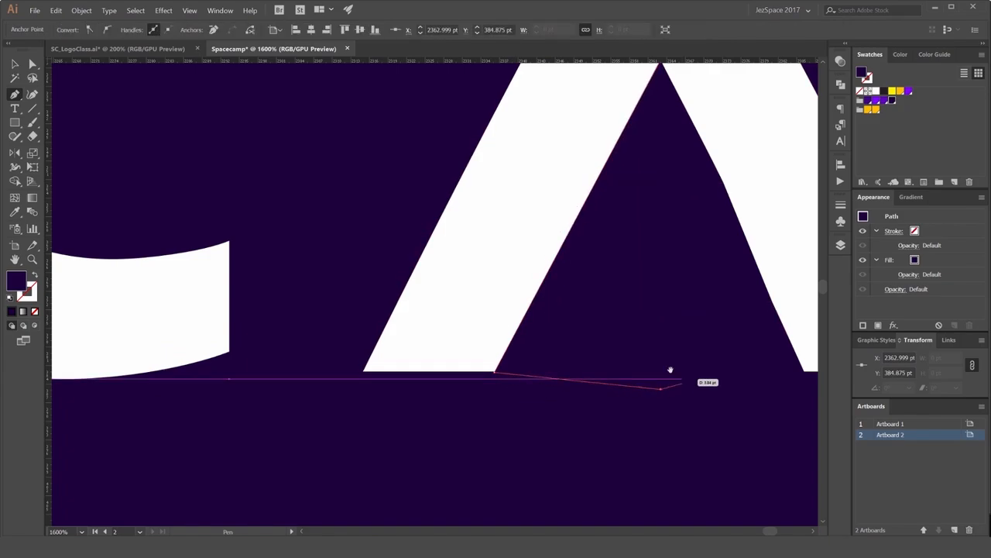
{"action": "scroll", "coordinate": [671, 369], "scroll_direction": "down", "scroll_amount": 2}
{"action": "key", "text": "ctrl+z"}
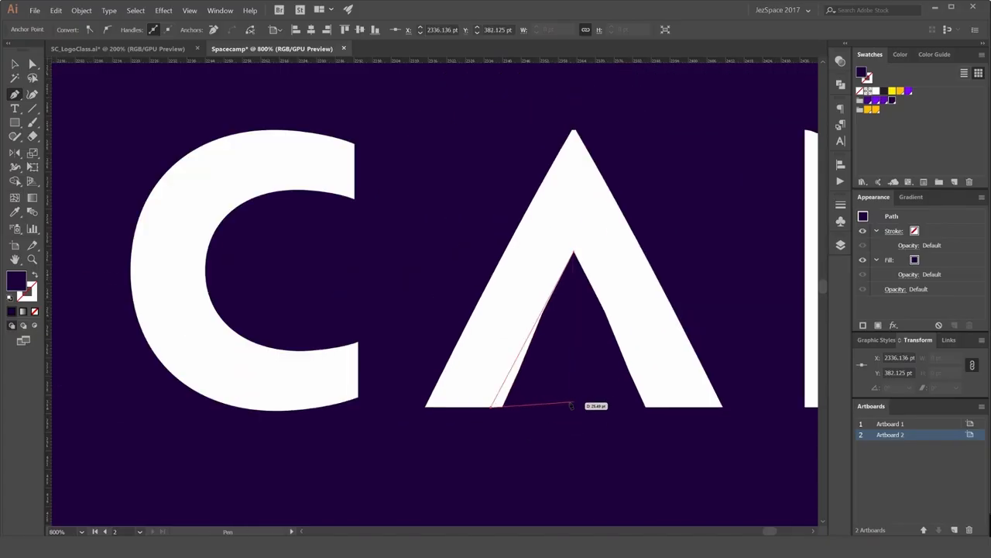
{"action": "key", "text": "ctrl+z"}
{"action": "key", "text": "ctrl+z"}
Try to move the crossbar cover's lower-left anchor down to the foot of the A in CAMP, and undo the change.
{"action": "key", "text": "v"}
{"action": "scroll", "coordinate": [565, 418], "scroll_direction": "down", "scroll_amount": 1}
{"action": "left_click", "coordinate": [558, 383]}
{"action": "scroll", "coordinate": [531, 394], "scroll_direction": "up", "scroll_amount": 3}
{"action": "left_click", "coordinate": [533, 402]}
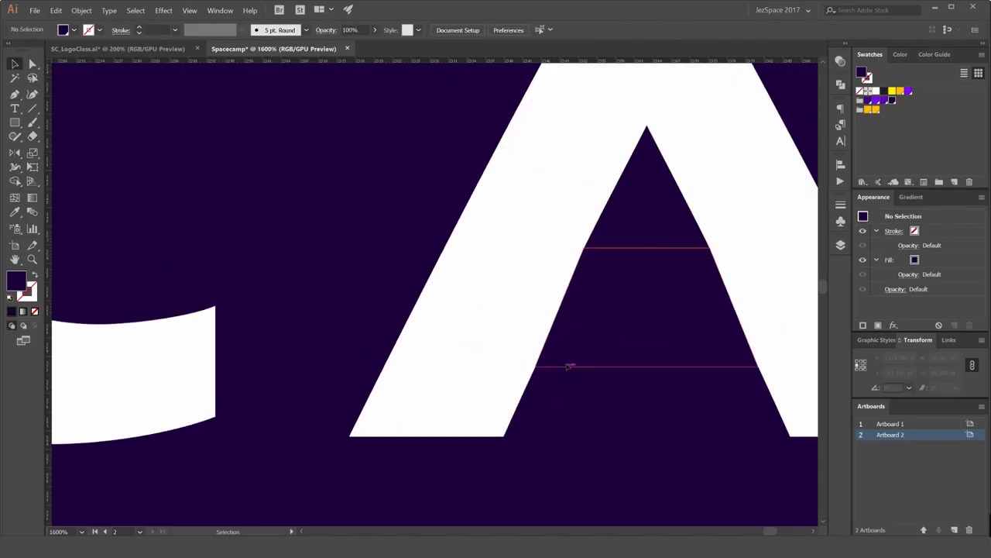
{"action": "left_click", "coordinate": [566, 365]}
{"action": "scroll", "coordinate": [547, 359], "scroll_direction": "up", "scroll_amount": 1}
{"action": "key", "text": "a"}
{"action": "left_click_drag", "start_coordinate": [531, 371], "coordinate": [483, 472]}
{"action": "key", "text": "Left"}
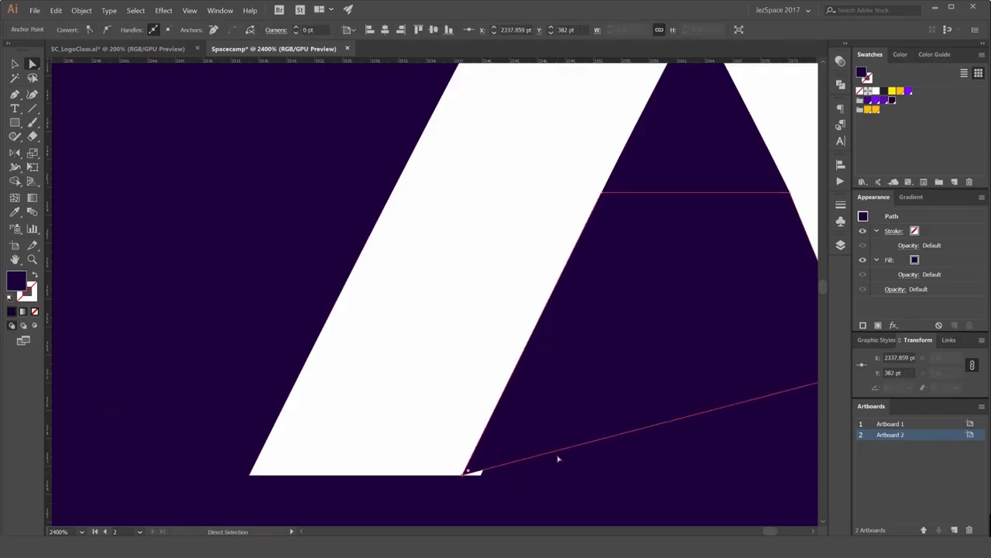
{"action": "key", "text": "ctrl+z"}
{"action": "key", "text": "ctrl+z"}
{"action": "key", "text": "ctrl+z"}
{"action": "left_click", "coordinate": [617, 473]}
Duplicate the crossbar cover from the A in CAMP onto the crossbar of the A in SPACE and deselect it.
{"action": "scroll", "coordinate": [588, 462], "scroll_direction": "down", "scroll_amount": 4}
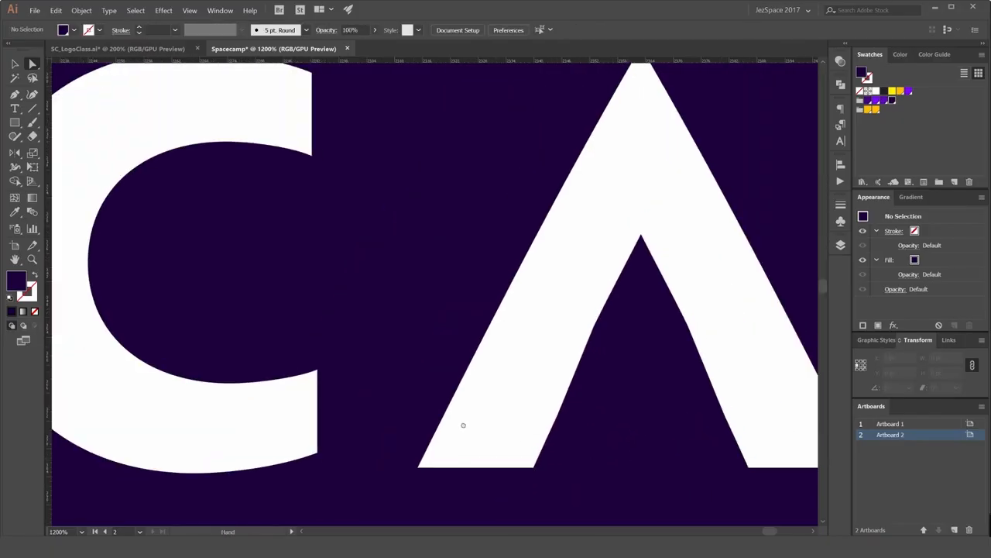
{"action": "scroll", "coordinate": [585, 258], "scroll_direction": "down", "scroll_amount": 5}
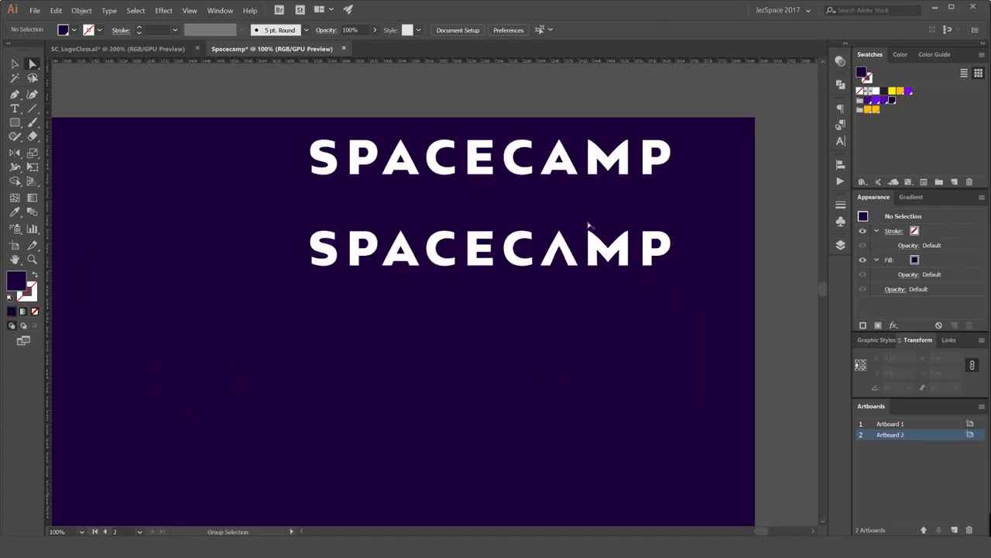
{"action": "scroll", "coordinate": [596, 216], "scroll_direction": "down", "scroll_amount": 1}
{"action": "scroll", "coordinate": [589, 222], "scroll_direction": "up", "scroll_amount": 6}
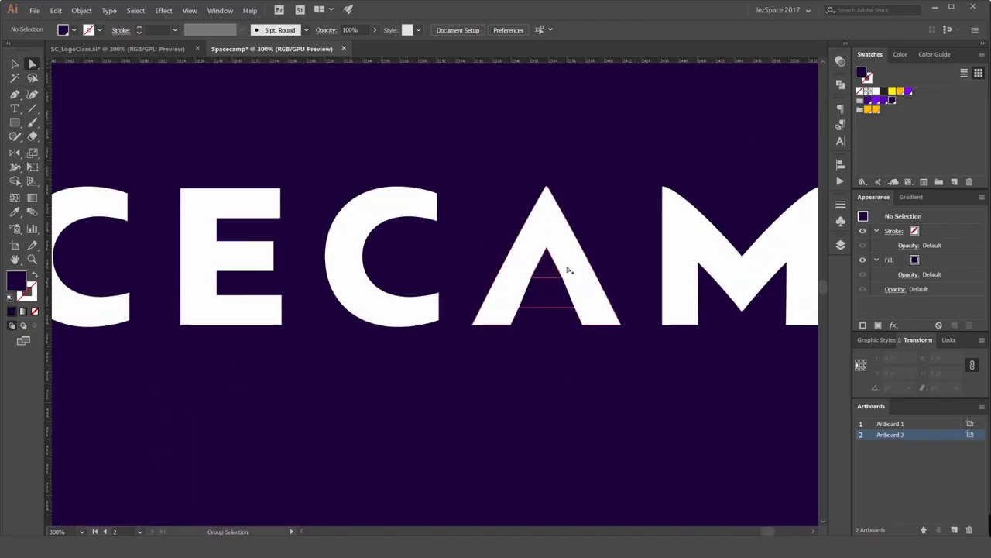
{"action": "left_click", "coordinate": [666, 288]}
{"action": "scroll", "coordinate": [674, 335], "scroll_direction": "down", "scroll_amount": 1}
{"action": "left_click_drag", "start_coordinate": [670, 332], "coordinate": [770, 311]}
{"action": "left_click_drag", "start_coordinate": [758, 301], "coordinate": [506, 255]}
{"action": "left_click", "coordinate": [162, 333]}
{"action": "scroll", "coordinate": [516, 254], "scroll_direction": "up", "scroll_amount": 3}
{"action": "scroll", "coordinate": [502, 263], "scroll_direction": "down", "scroll_amount": 8}
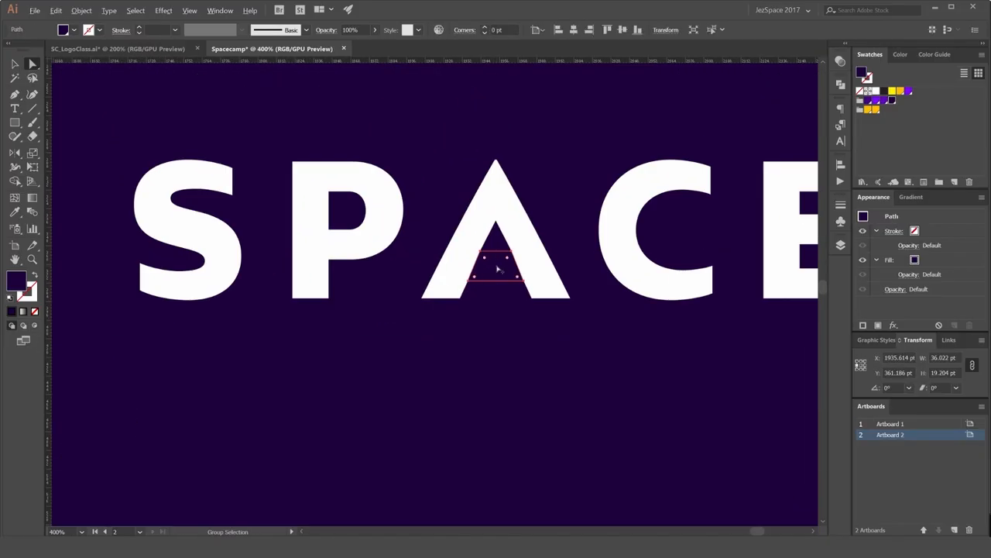
{"action": "scroll", "coordinate": [579, 217], "scroll_direction": "up", "scroll_amount": 2}
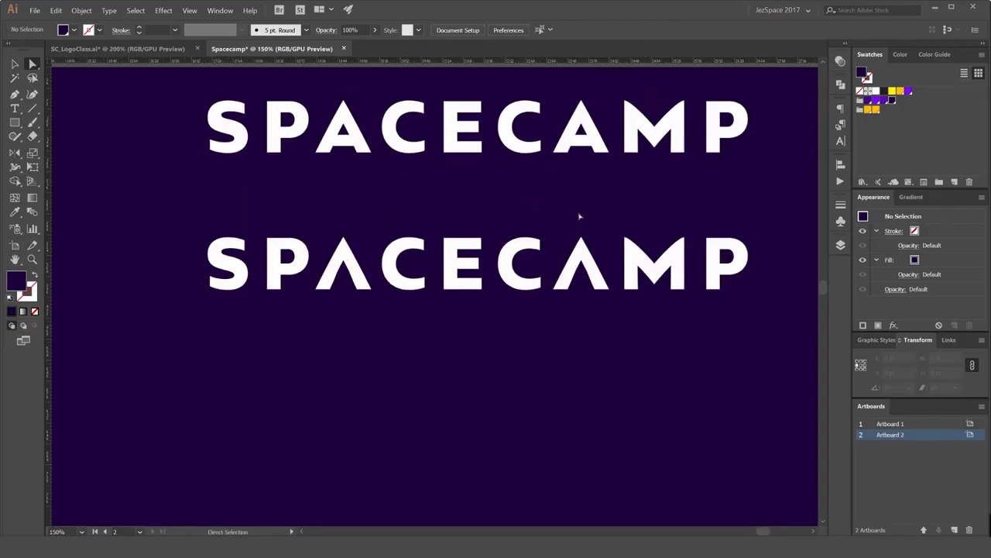
Duplicate the SPACECAMP wordmark with the open A's straight below itself and deselect the copy.
{"action": "left_click_drag", "start_coordinate": [764, 233], "coordinate": [217, 313]}
{"action": "left_click_drag", "start_coordinate": [345, 316], "coordinate": [374, 248]}
{"action": "left_click_drag", "start_coordinate": [398, 213], "coordinate": [398, 300]}
{"action": "key", "text": "ctrl+z"}
{"action": "left_click", "coordinate": [785, 150]}
{"action": "left_click_drag", "start_coordinate": [316, 205], "coordinate": [375, 351]}
{"action": "left_click_drag", "start_coordinate": [530, 380], "coordinate": [500, 259]}
{"action": "left_click", "coordinate": [783, 162]}
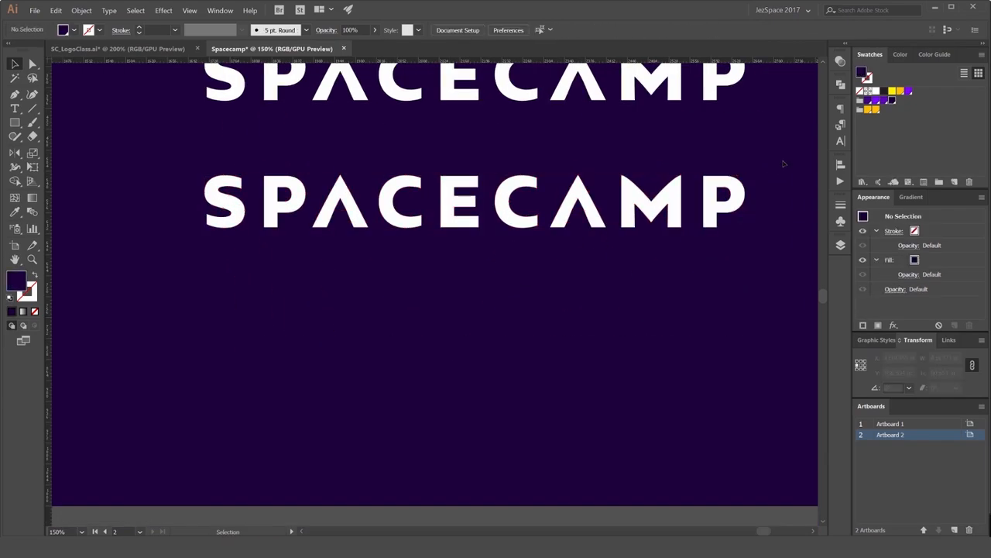
Try to enlarge the counter of the P in the lowest wordmark's CAMP by moving its curved side's anchor outward.
{"action": "left_click", "coordinate": [741, 191]}
{"action": "left_click", "coordinate": [759, 173]}
{"action": "left_click_drag", "start_coordinate": [715, 168], "coordinate": [554, 176]}
{"action": "scroll", "coordinate": [573, 197], "scroll_direction": "up", "scroll_amount": 6}
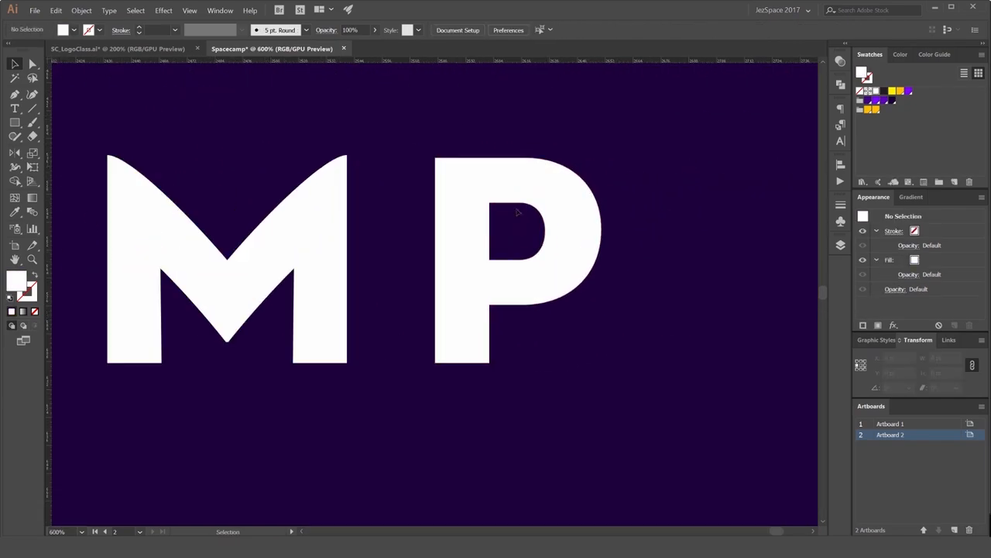
{"action": "key", "text": "a"}
{"action": "left_click", "coordinate": [577, 229]}
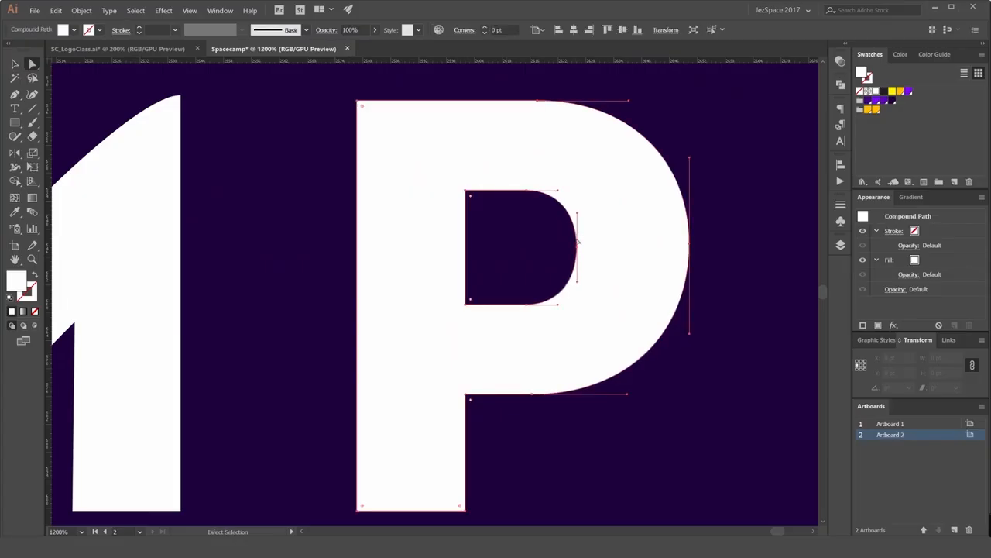
{"action": "left_click_drag", "start_coordinate": [576, 247], "coordinate": [622, 245]}
{"action": "left_click", "coordinate": [768, 215]}
{"action": "scroll", "coordinate": [756, 206], "scroll_direction": "down", "scroll_amount": 5}
{"action": "scroll", "coordinate": [712, 199], "scroll_direction": "right", "scroll_amount": 1}
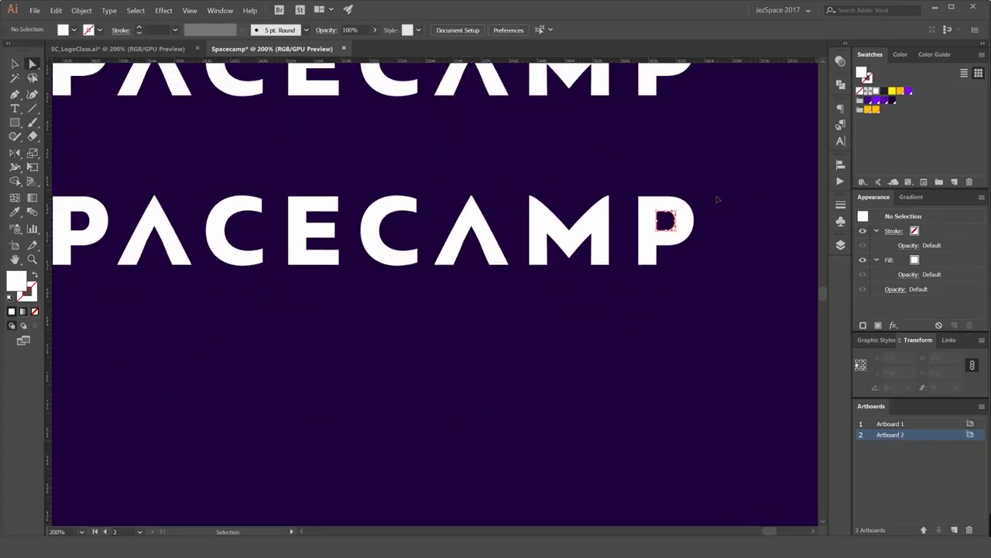
{"action": "scroll", "coordinate": [607, 243], "scroll_direction": "up", "scroll_amount": 3}
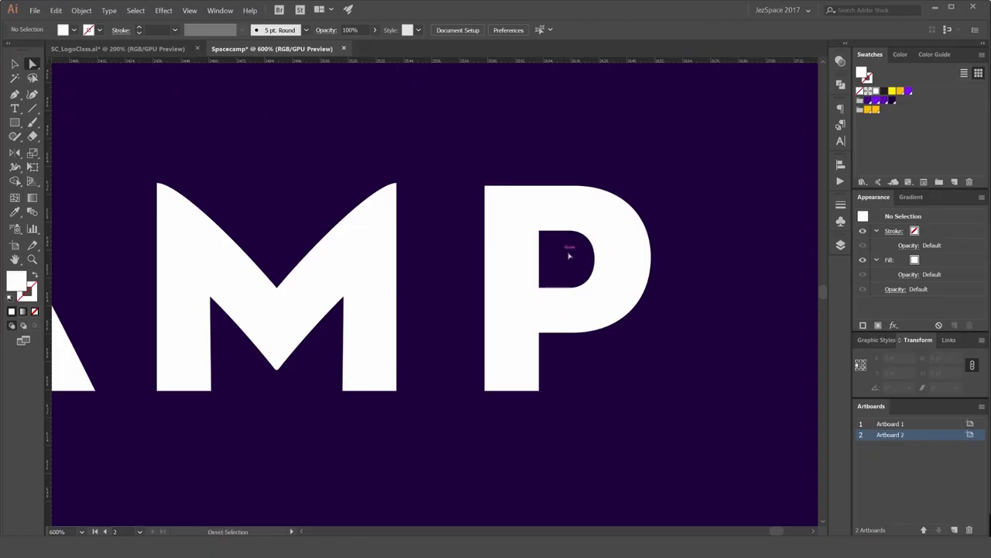
Draw a circle about 37 pt wide over the counter of the last P and fill it with the sampled dark purple background.
{"action": "scroll", "coordinate": [570, 256], "scroll_direction": "down", "scroll_amount": 7}
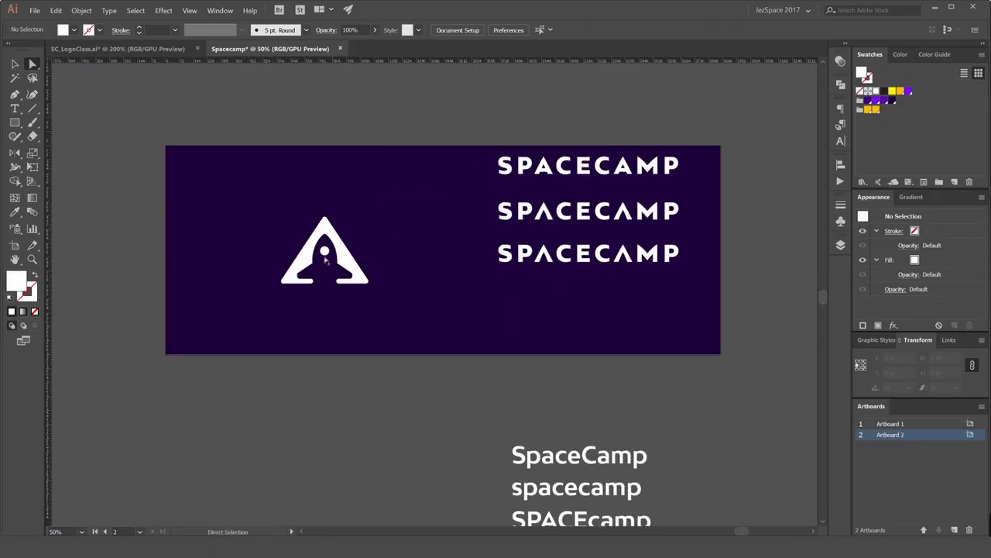
{"action": "scroll", "coordinate": [589, 267], "scroll_direction": "right", "scroll_amount": 2}
{"action": "scroll", "coordinate": [625, 255], "scroll_direction": "up", "scroll_amount": 8}
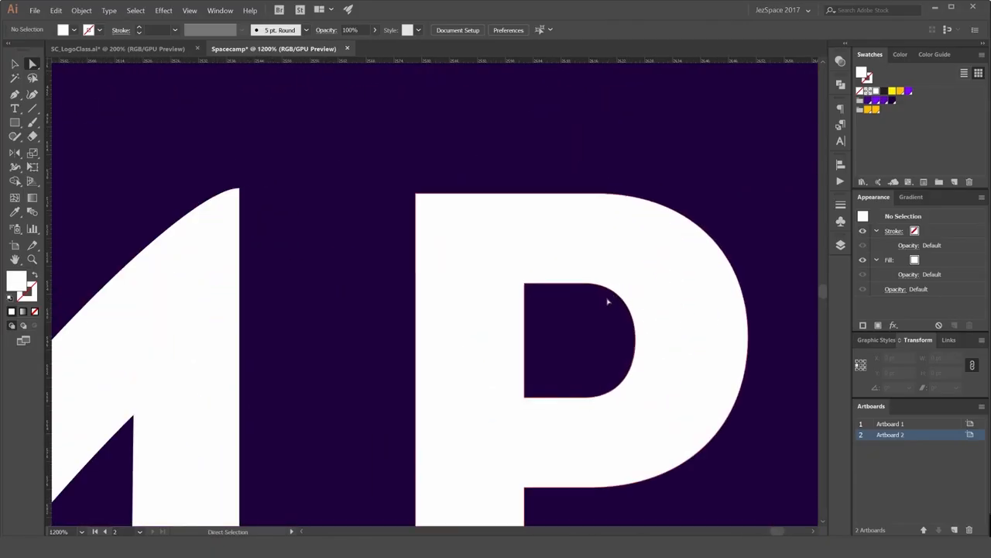
{"action": "left_click_drag", "start_coordinate": [577, 336], "coordinate": [666, 390]}
{"action": "key", "text": "i"}
{"action": "left_click", "coordinate": [704, 168]}
{"action": "key", "text": "v"}
{"action": "left_click", "coordinate": [705, 170]}
{"action": "scroll", "coordinate": [626, 285], "scroll_direction": "down", "scroll_amount": 5}
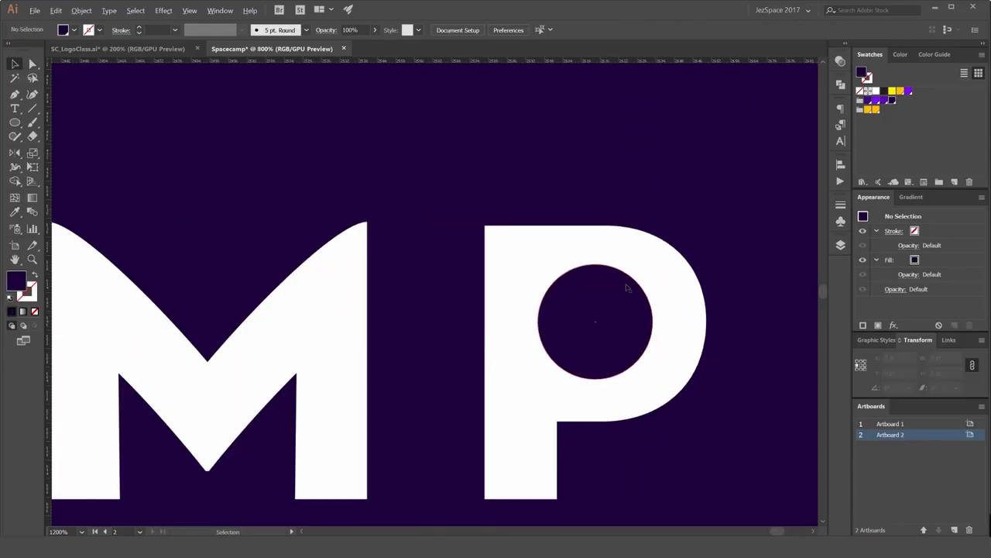
{"action": "scroll", "coordinate": [641, 282], "scroll_direction": "up", "scroll_amount": 3}
Scale the circle in the P down to about 34 pt, shift it slightly to the right, and deselect it.
{"action": "left_click", "coordinate": [616, 302]}
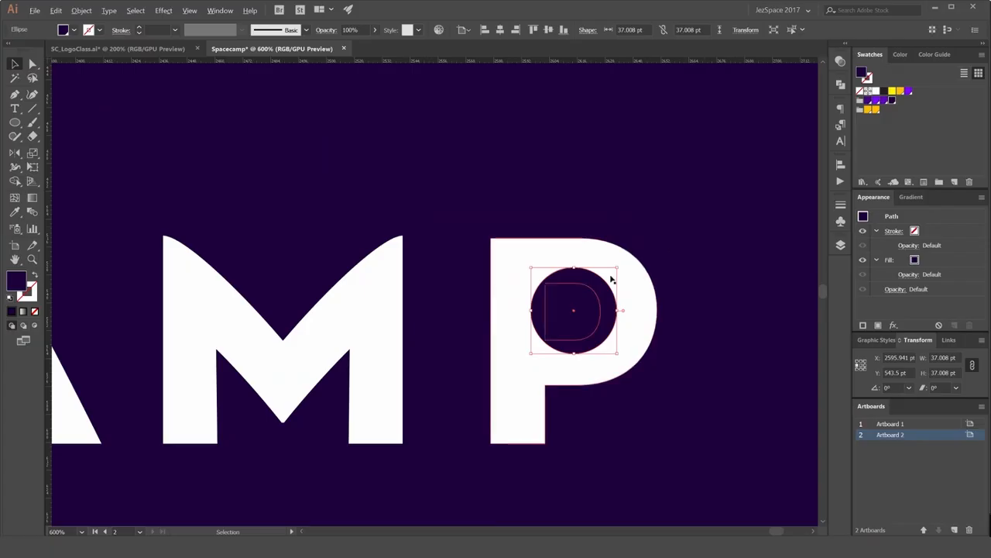
{"action": "left_click_drag", "start_coordinate": [616, 268], "coordinate": [617, 271]}
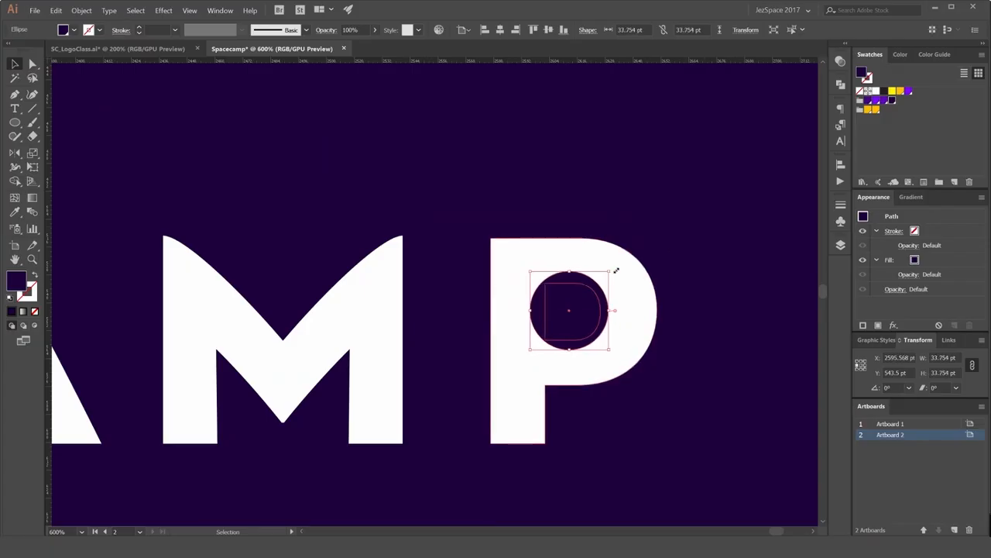
{"action": "left_click", "coordinate": [670, 206]}
{"action": "scroll", "coordinate": [698, 187], "scroll_direction": "down", "scroll_amount": 6}
{"action": "scroll", "coordinate": [688, 191], "scroll_direction": "up", "scroll_amount": 4}
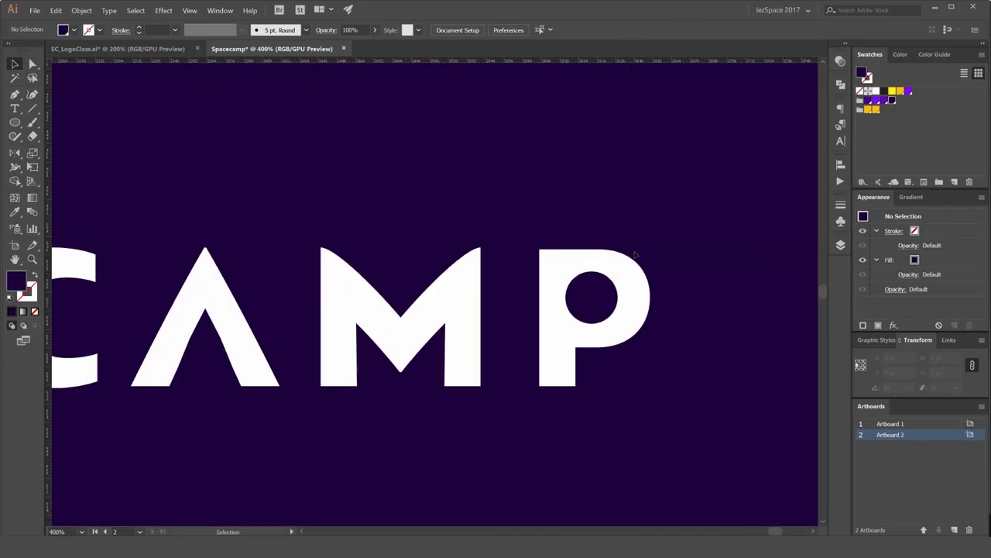
{"action": "left_click_drag", "start_coordinate": [604, 283], "coordinate": [611, 284]}
{"action": "left_click", "coordinate": [624, 186]}
{"action": "scroll", "coordinate": [624, 186], "scroll_direction": "down", "scroll_amount": 3}
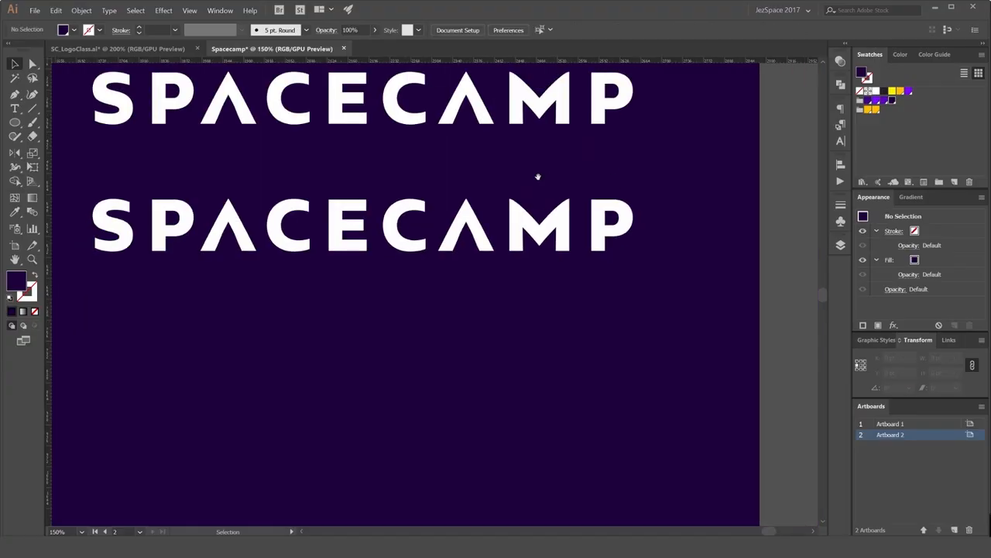
{"action": "left_click_drag", "start_coordinate": [537, 178], "coordinate": [628, 188]}
{"action": "left_click_drag", "start_coordinate": [516, 203], "coordinate": [533, 209]}
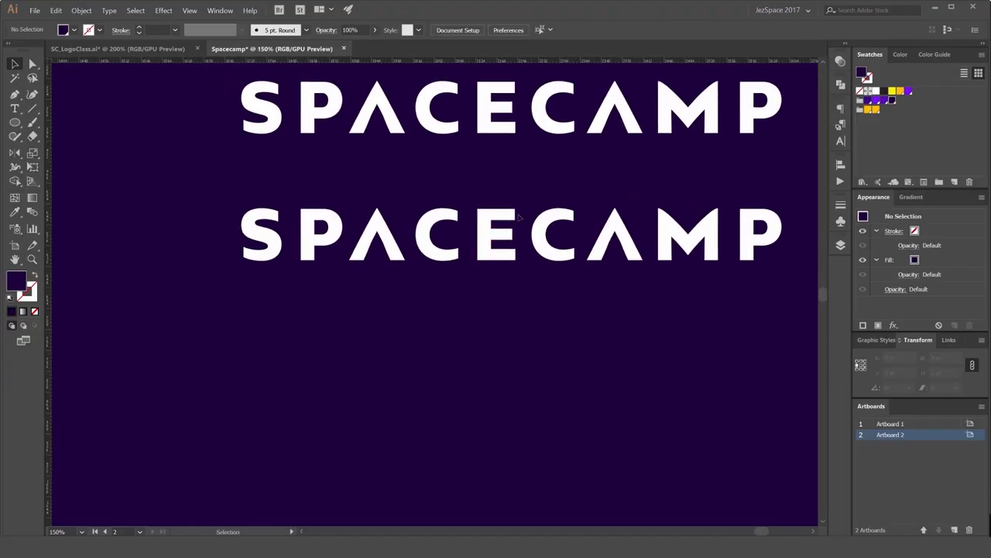
Extend the top arm of the E in the lowest wordmark to the right beyond its bottom arm.
{"action": "scroll", "coordinate": [480, 221], "scroll_direction": "up", "scroll_amount": 4}
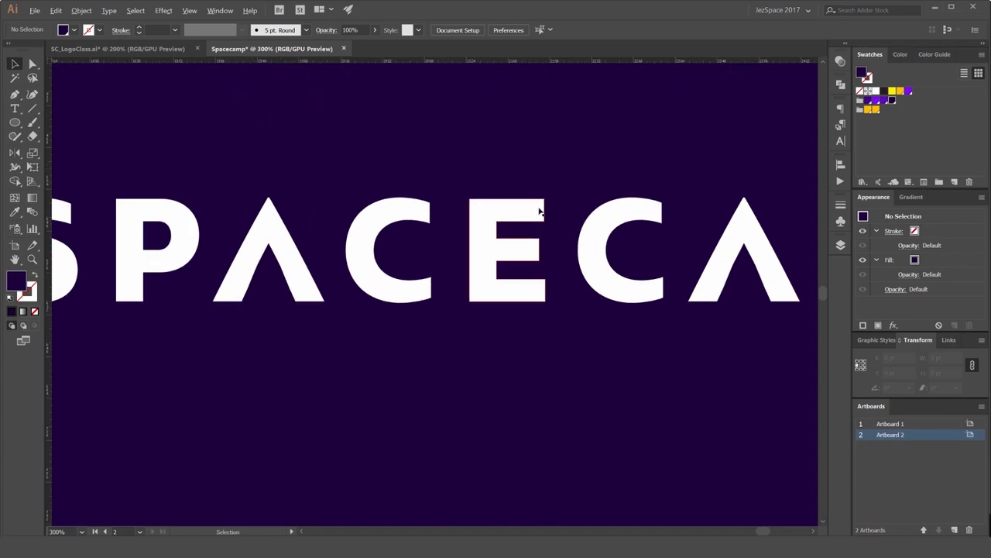
{"action": "key", "text": "a"}
{"action": "scroll", "coordinate": [493, 230], "scroll_direction": "up", "scroll_amount": 1}
{"action": "left_click_drag", "start_coordinate": [491, 229], "coordinate": [530, 219]}
{"action": "left_click", "coordinate": [544, 271]}
Draw a white rectangle over the right end of the E's top arm, hanging down below it, and deselect it.
{"action": "scroll", "coordinate": [532, 230], "scroll_direction": "up", "scroll_amount": 1}
{"action": "scroll", "coordinate": [531, 229], "scroll_direction": "up", "scroll_amount": 1}
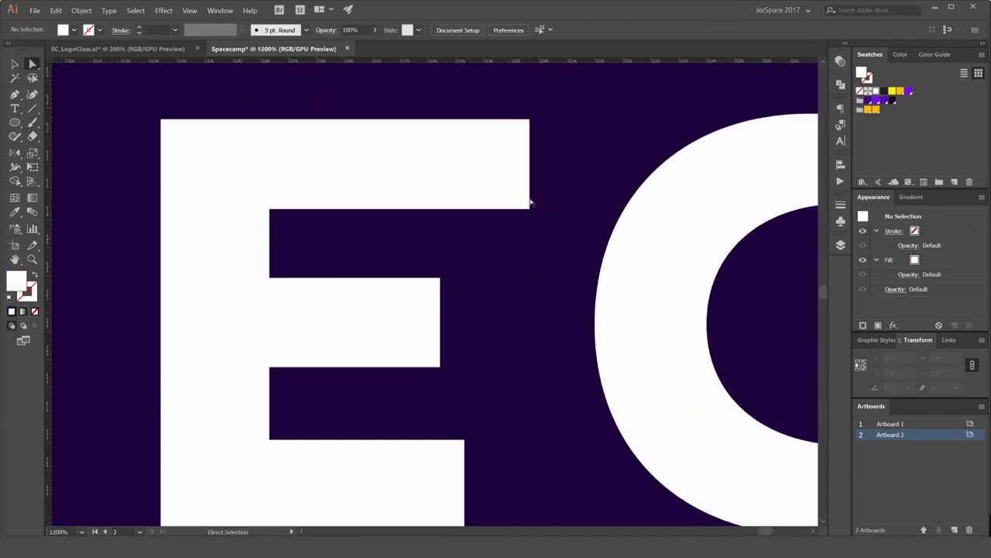
{"action": "left_click_drag", "start_coordinate": [530, 120], "coordinate": [441, 255]}
{"action": "key", "text": "v"}
{"action": "left_click", "coordinate": [573, 206]}
{"action": "scroll", "coordinate": [547, 223], "scroll_direction": "down", "scroll_amount": 5}
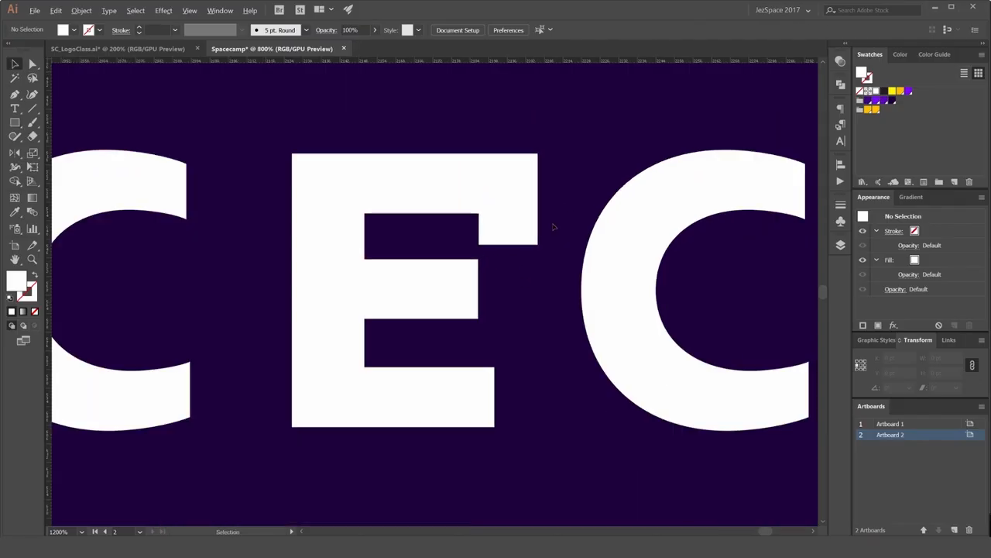
Shorten the E's middle arm by moving its two end anchors to the left.
{"action": "scroll", "coordinate": [546, 224], "scroll_direction": "up", "scroll_amount": 4}
{"action": "key", "text": "a"}
{"action": "left_click", "coordinate": [496, 254]}
{"action": "left_click", "coordinate": [496, 313], "text": "shift"}
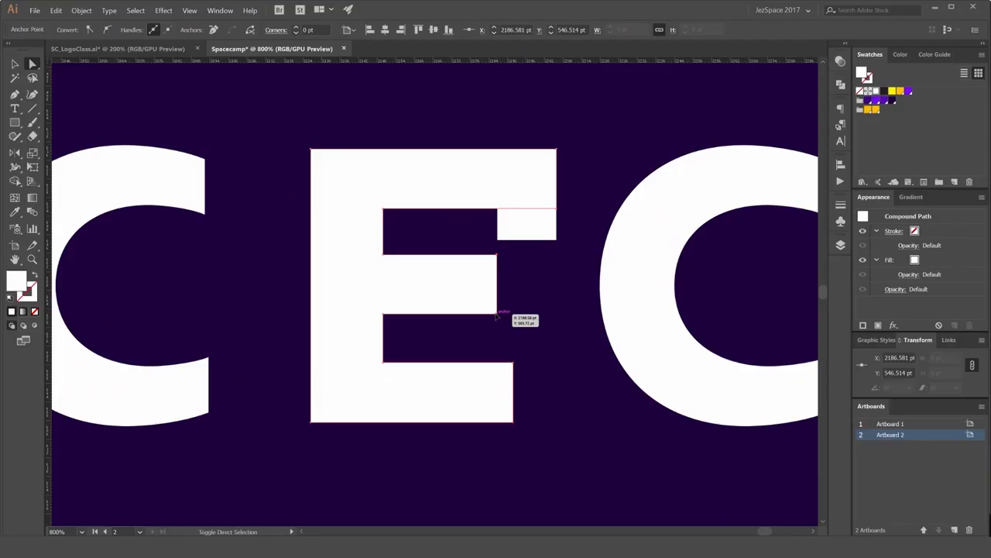
{"action": "left_click_drag", "start_coordinate": [496, 286], "coordinate": [458, 286]}
{"action": "left_click", "coordinate": [566, 244]}
Try to lengthen the rectangle on the E's top arm down to the middle arm's lower edge, and undo it.
{"action": "left_click_drag", "start_coordinate": [511, 241], "coordinate": [550, 316]}
{"action": "left_click", "coordinate": [560, 336]}
{"action": "scroll", "coordinate": [560, 338], "scroll_direction": "down", "scroll_amount": 5}
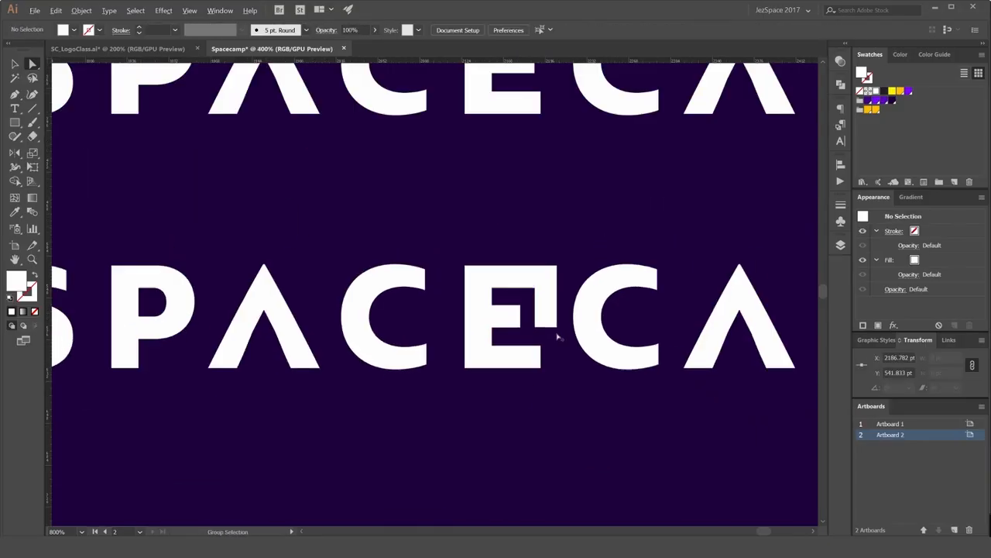
{"action": "key", "text": "ctrl+z"}
{"action": "left_click", "coordinate": [574, 265]}
{"action": "scroll", "coordinate": [574, 262], "scroll_direction": "down", "scroll_amount": 1}
{"action": "scroll", "coordinate": [575, 261], "scroll_direction": "up", "scroll_amount": 7}
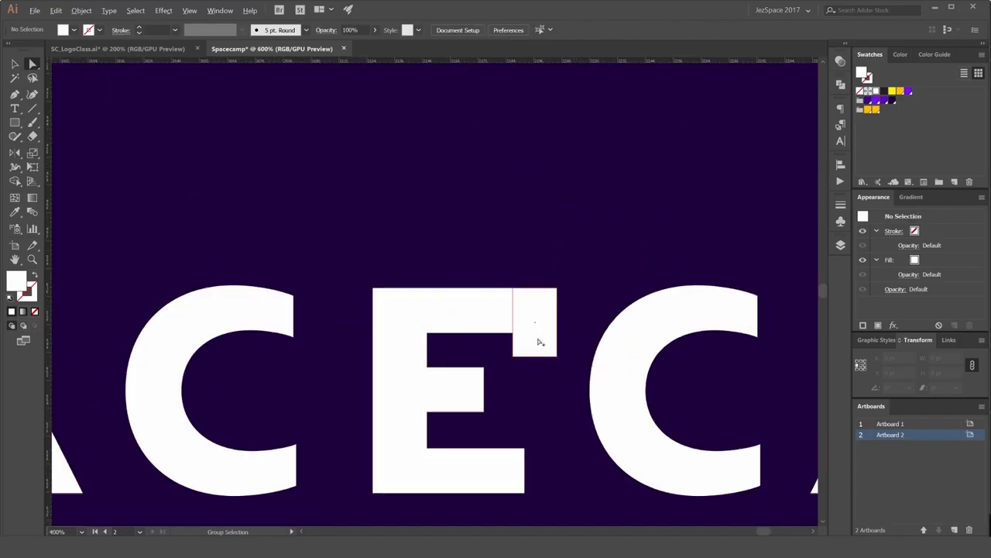
Lengthen the rectangle on the E's top arm slightly downward, close to the middle arm's upper edge, and deselect it.
{"action": "left_click_drag", "start_coordinate": [504, 359], "coordinate": [503, 378]}
{"action": "left_click", "coordinate": [529, 412]}
{"action": "scroll", "coordinate": [524, 414], "scroll_direction": "down", "scroll_amount": 8}
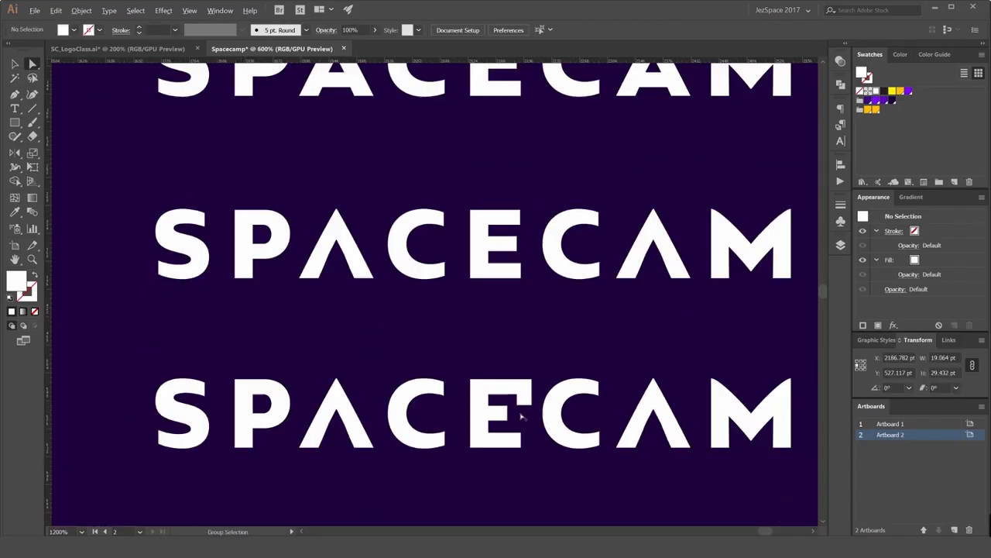
Move the rectangle from the E's top arm down onto the right end of its bottom arm, and deselect it.
{"action": "left_click_drag", "start_coordinate": [511, 443], "coordinate": [494, 374]}
{"action": "scroll", "coordinate": [493, 374], "scroll_direction": "up", "scroll_amount": 4}
{"action": "scroll", "coordinate": [556, 301], "scroll_direction": "up", "scroll_amount": 1}
{"action": "left_click_drag", "start_coordinate": [559, 233], "coordinate": [560, 329]}
{"action": "left_click", "coordinate": [571, 353]}
{"action": "scroll", "coordinate": [571, 353], "scroll_direction": "down", "scroll_amount": 5}
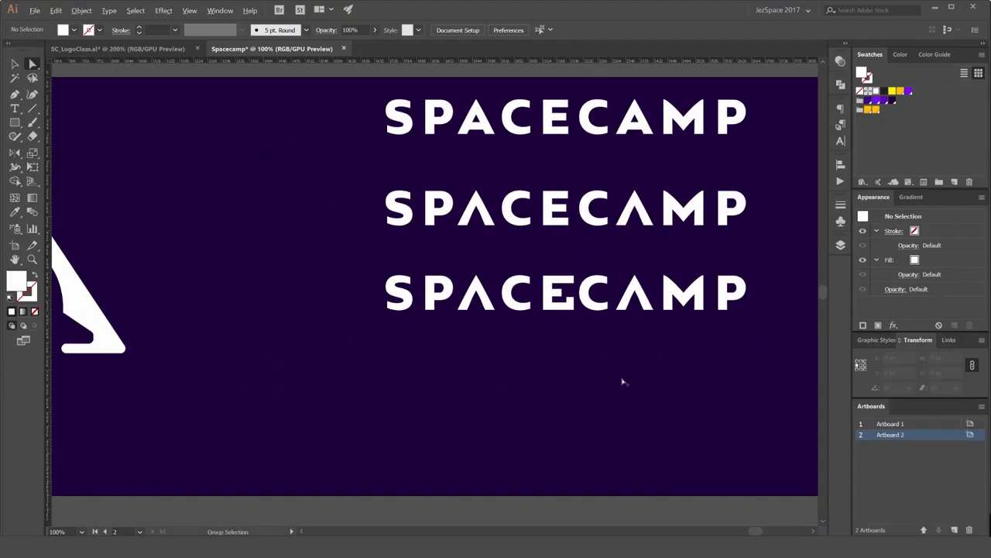
{"action": "scroll", "coordinate": [480, 329], "scroll_direction": "up", "scroll_amount": 2}
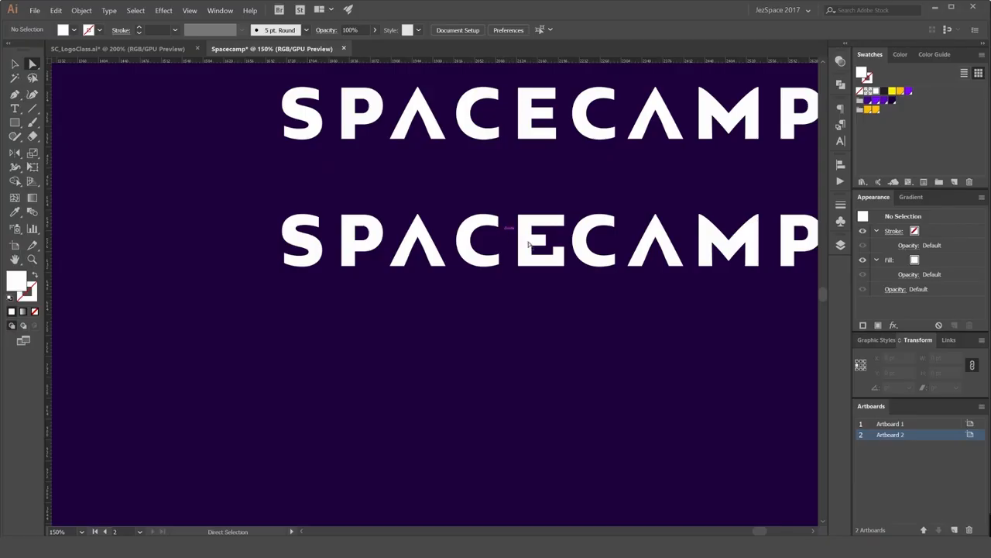
{"action": "scroll", "coordinate": [546, 230], "scroll_direction": "up", "scroll_amount": 1}
{"action": "scroll", "coordinate": [562, 146], "scroll_direction": "up", "scroll_amount": 1}
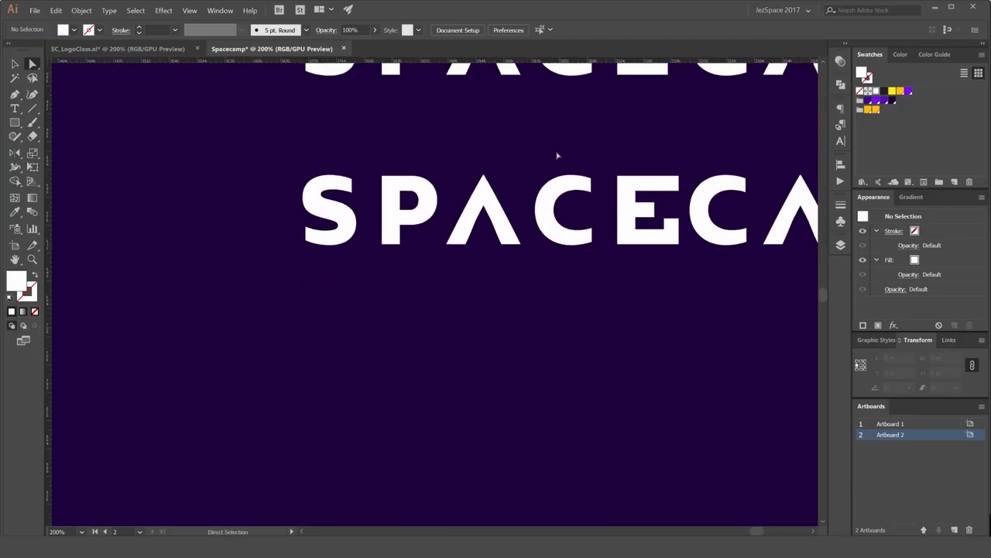
{"action": "scroll", "coordinate": [428, 205], "scroll_direction": "up", "scroll_amount": 1}
{"action": "left_click_drag", "start_coordinate": [507, 290], "coordinate": [465, 365]}
{"action": "left_click", "coordinate": [540, 387]}
{"action": "scroll", "coordinate": [540, 387], "scroll_direction": "down", "scroll_amount": 4}
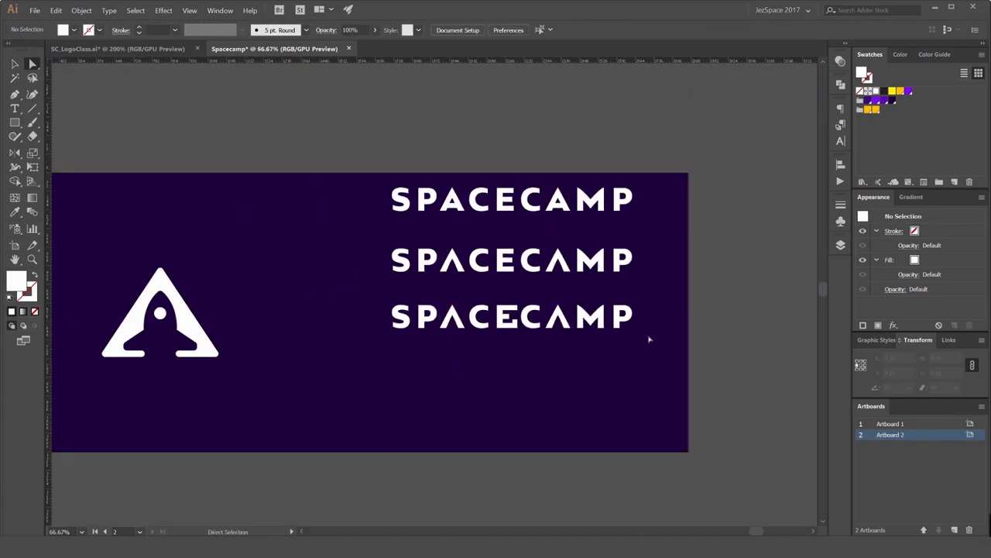
Duplicate the lowest SPACECAMP wordmark with the customised E straight below itself.
{"action": "left_click_drag", "start_coordinate": [338, 327], "coordinate": [334, 328]}
{"action": "left_click_drag", "start_coordinate": [687, 309], "coordinate": [379, 341]}
{"action": "scroll", "coordinate": [496, 354], "scroll_direction": "up", "scroll_amount": 2}
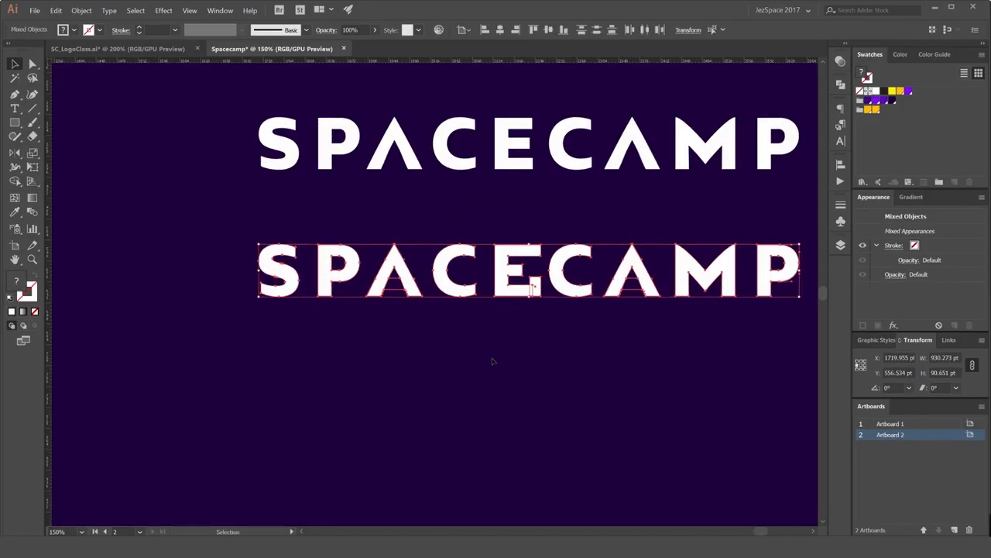
{"action": "left_click_drag", "start_coordinate": [491, 355], "coordinate": [469, 295]}
{"action": "key", "text": "ctrl+d"}
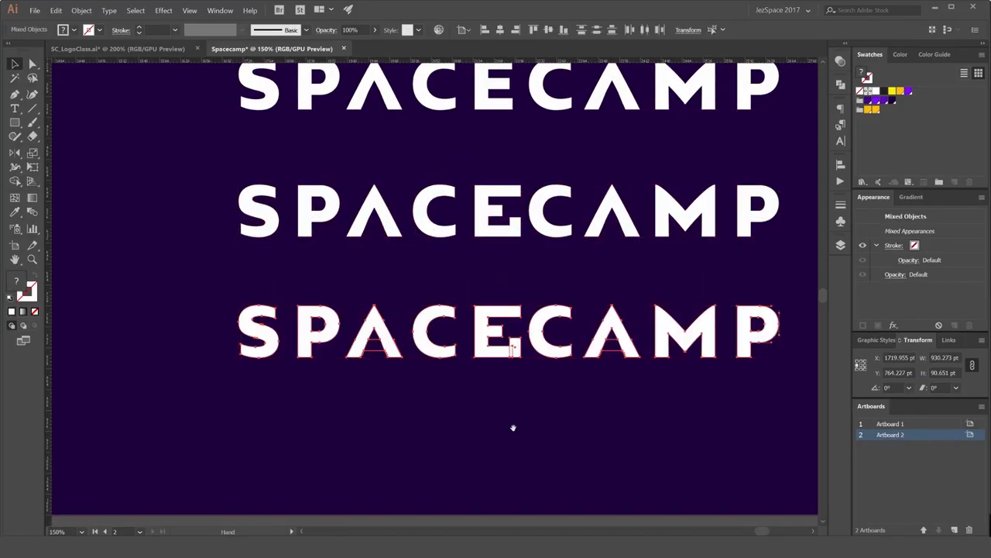
Group all shapes of the lowest wordmark copy and deselect it.
{"action": "scroll", "coordinate": [513, 427], "scroll_direction": "down", "scroll_amount": 1}
{"action": "left_click_drag", "start_coordinate": [497, 402], "coordinate": [466, 334]}
{"action": "left_click_drag", "start_coordinate": [728, 261], "coordinate": [226, 345]}
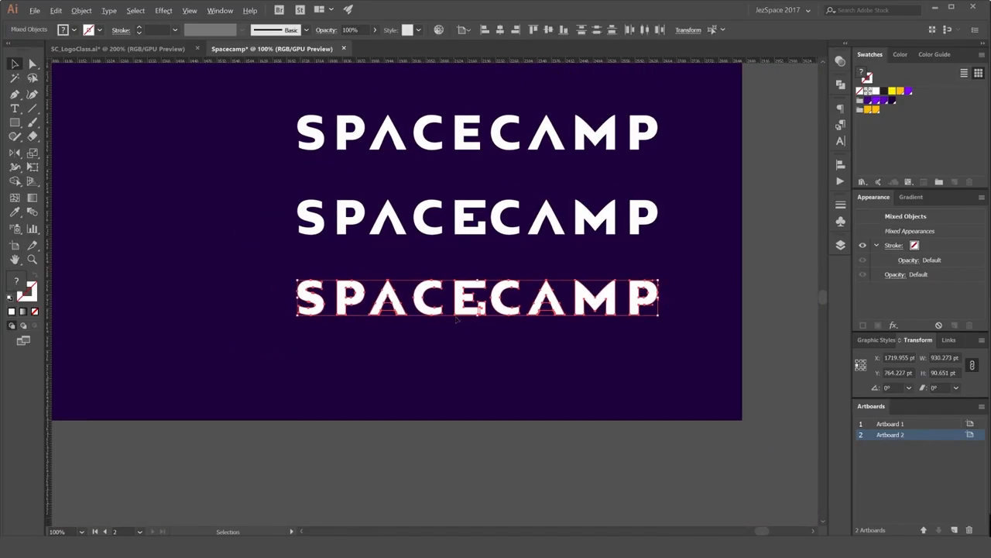
{"action": "scroll", "coordinate": [450, 314], "scroll_direction": "up", "scroll_amount": 2}
{"action": "key", "text": "ctrl+g"}
{"action": "left_click", "coordinate": [394, 338]}
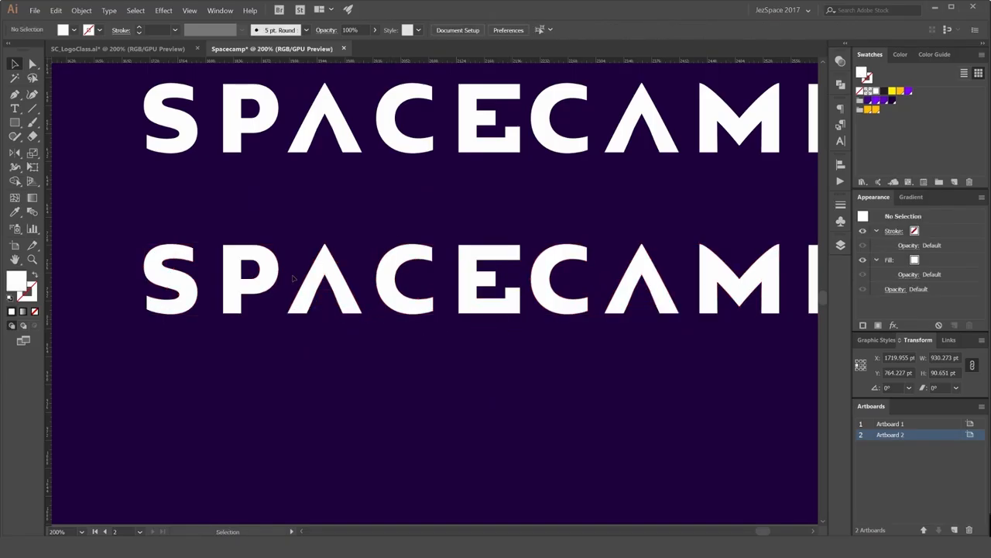
Remove the leftover crossbar outlines inside the first A of the lowest wordmark with the Shape Builder tool.
{"action": "scroll", "coordinate": [639, 231], "scroll_direction": "down", "scroll_amount": 1}
{"action": "left_click_drag", "start_coordinate": [794, 224], "coordinate": [690, 228]}
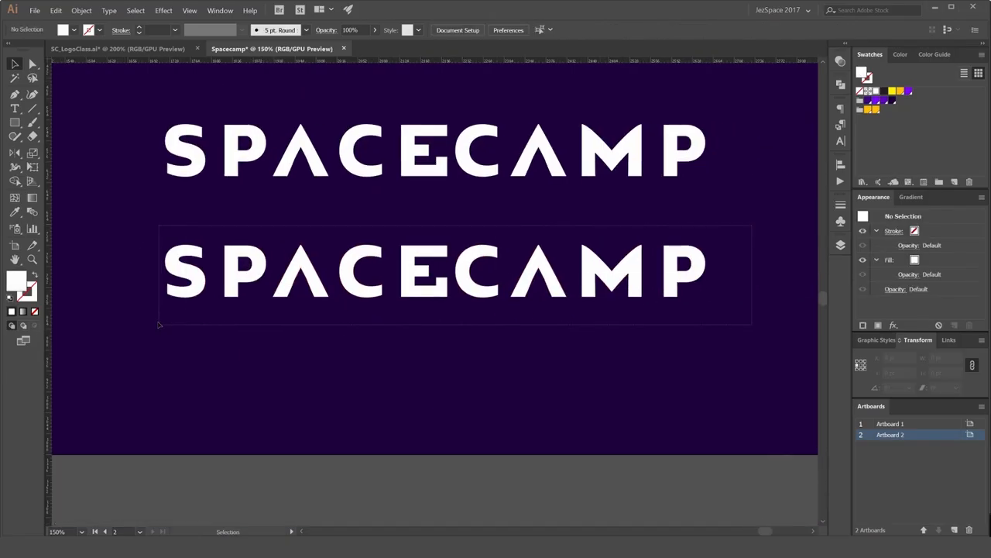
{"action": "left_click", "coordinate": [230, 281]}
{"action": "scroll", "coordinate": [230, 281], "scroll_direction": "up", "scroll_amount": 5}
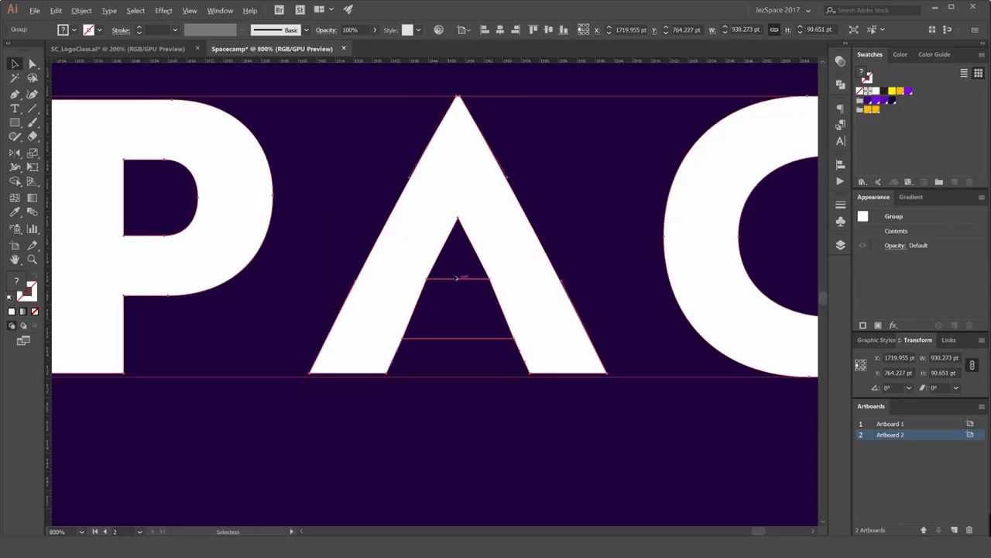
{"action": "left_click_drag", "start_coordinate": [470, 267], "coordinate": [409, 261]}
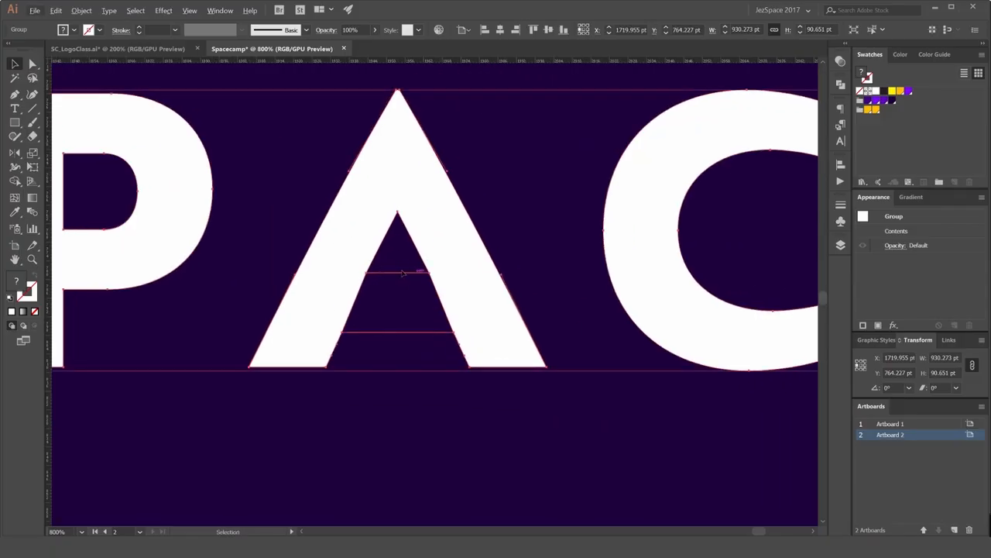
{"action": "scroll", "coordinate": [395, 283], "scroll_direction": "up", "scroll_amount": 2}
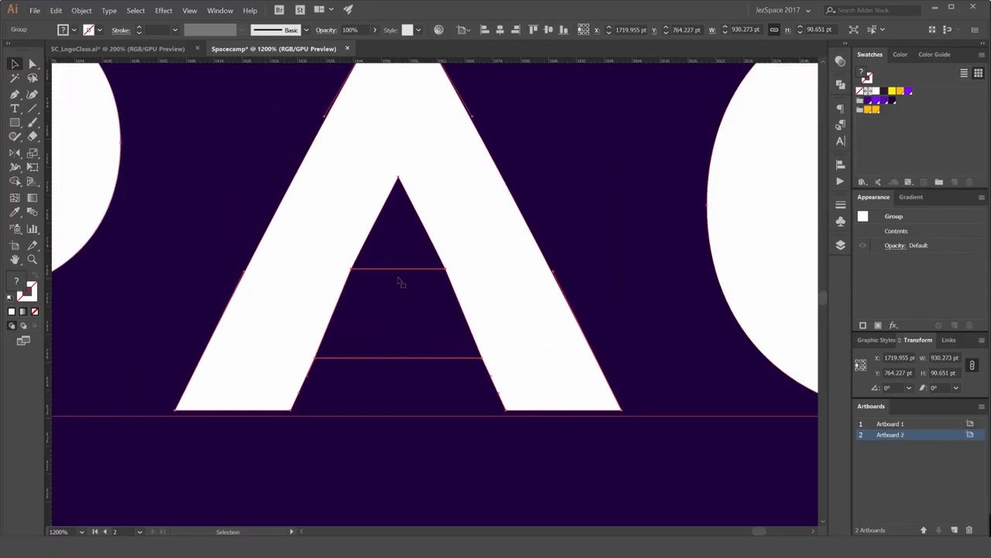
{"action": "key", "text": "shift+m"}
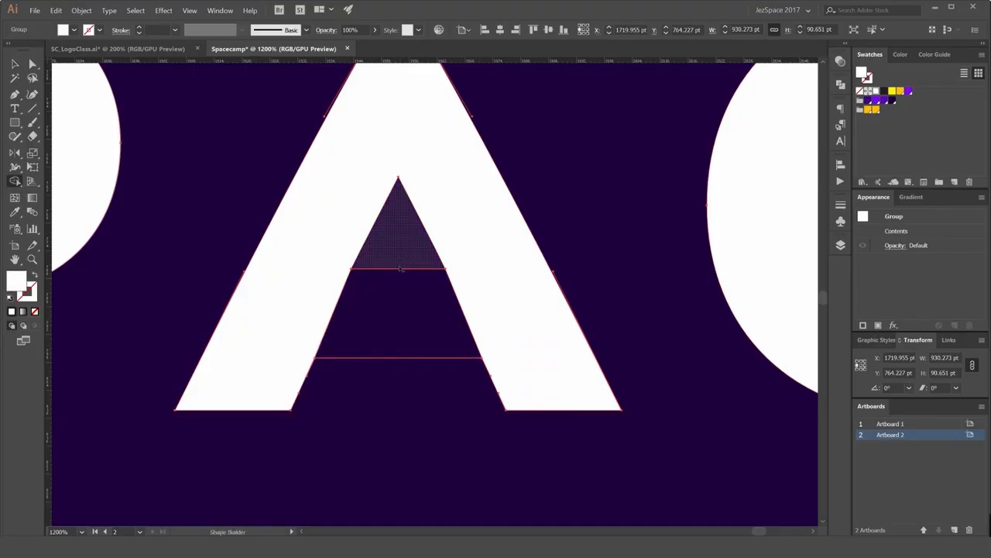
{"action": "left_click_drag", "start_coordinate": [400, 263], "coordinate": [393, 336]}
Remove the leftover crossbar outlines inside the second A of the lowest wordmark with the Shape Builder tool.
{"action": "scroll", "coordinate": [392, 332], "scroll_direction": "down", "scroll_amount": 3}
{"action": "left_click_drag", "start_coordinate": [767, 317], "coordinate": [539, 299]}
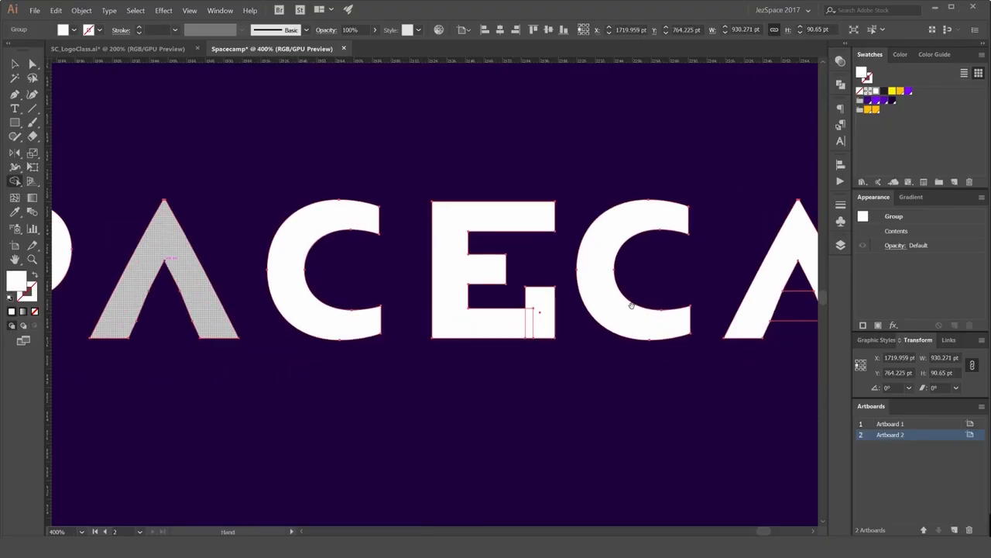
{"action": "left_click_drag", "start_coordinate": [805, 304], "coordinate": [595, 302]}
{"action": "scroll", "coordinate": [611, 299], "scroll_direction": "up", "scroll_amount": 3}
{"action": "left_click_drag", "start_coordinate": [542, 259], "coordinate": [532, 360]}
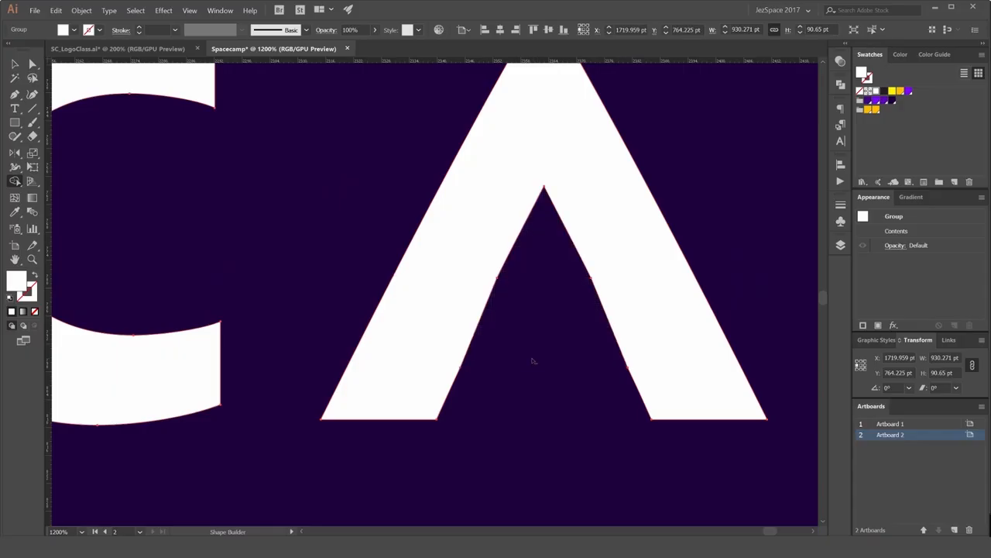
Merge the rectangle with the E's bottom arm into one shape using Shape Builder, and deselect the wordmark.
{"action": "scroll", "coordinate": [532, 361], "scroll_direction": "down", "scroll_amount": 2}
{"action": "left_click_drag", "start_coordinate": [434, 325], "coordinate": [640, 283]}
{"action": "scroll", "coordinate": [328, 314], "scroll_direction": "up", "scroll_amount": 3}
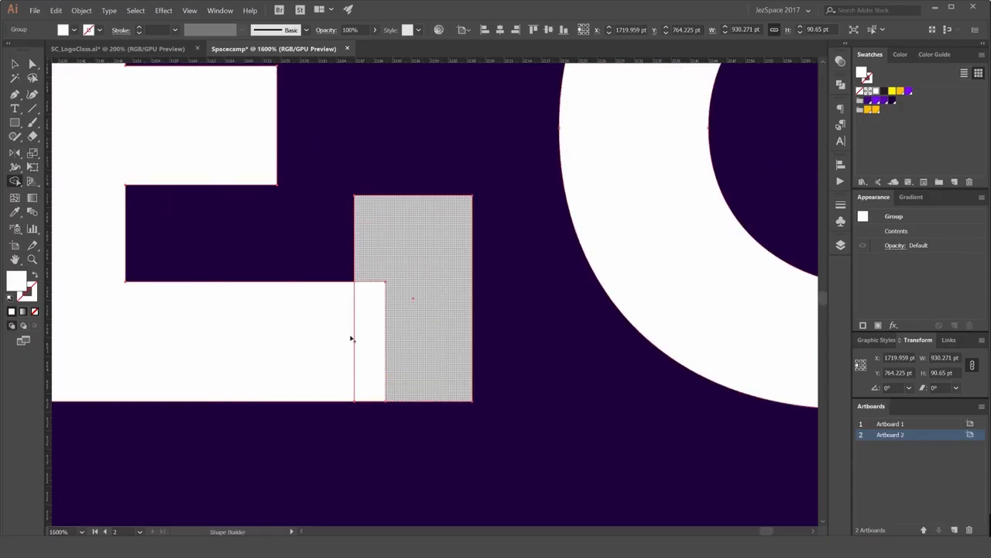
{"action": "left_click_drag", "start_coordinate": [351, 338], "coordinate": [341, 265]}
{"action": "scroll", "coordinate": [421, 282], "scroll_direction": "down", "scroll_amount": 5}
{"action": "key", "text": "v"}
{"action": "left_click", "coordinate": [424, 248]}
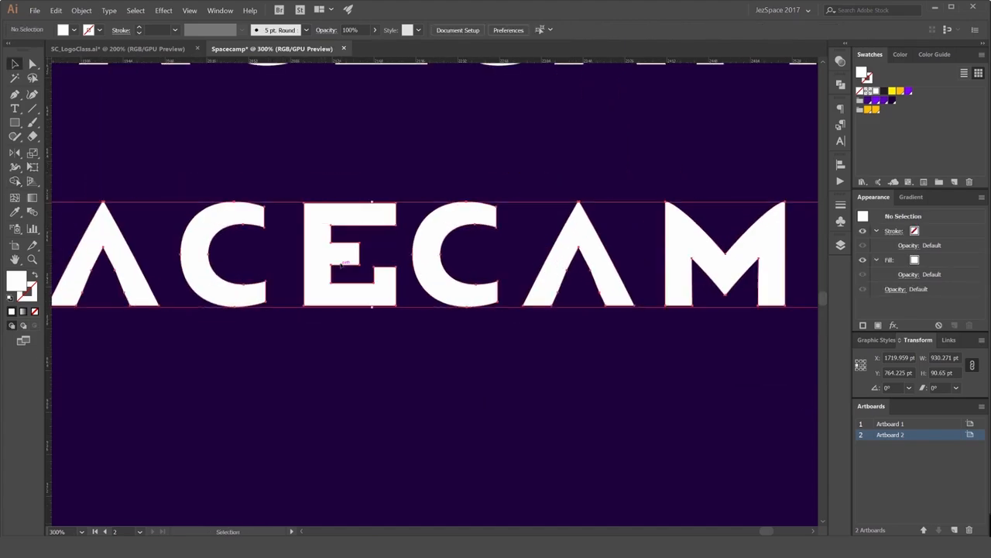
{"action": "scroll", "coordinate": [387, 303], "scroll_direction": "down", "scroll_amount": 3}
{"action": "left_click", "coordinate": [398, 283]}
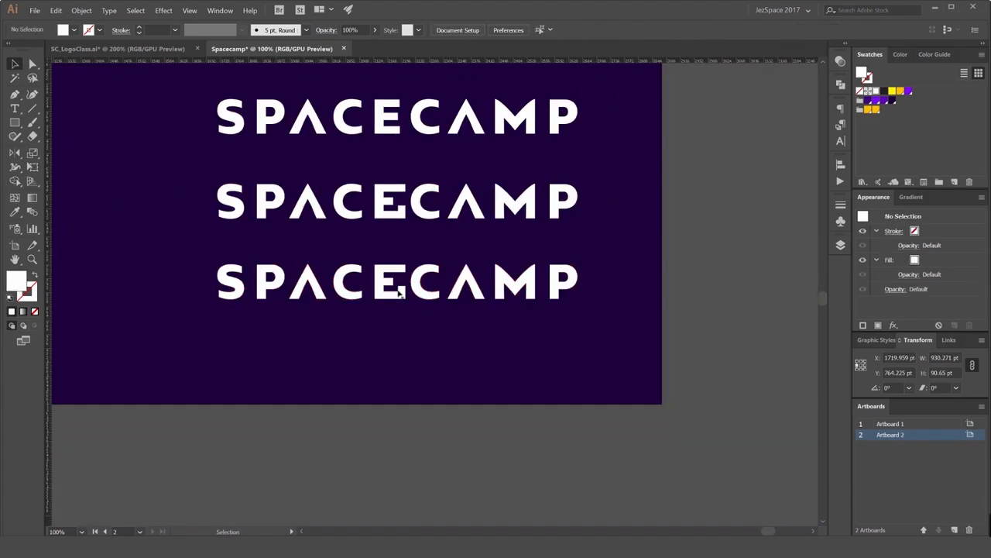
{"action": "left_click", "coordinate": [841, 81]}
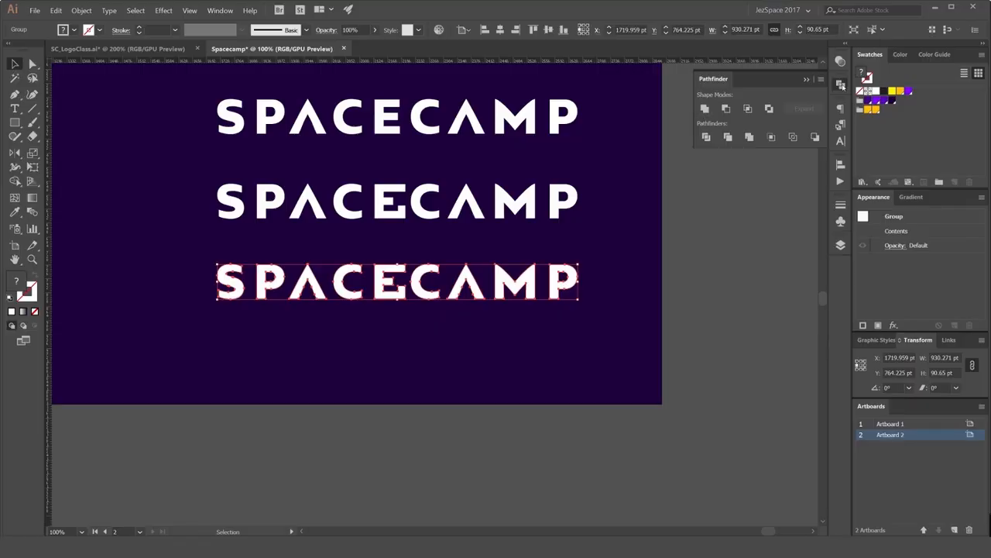
{"action": "left_click", "coordinate": [840, 85]}
{"action": "left_click", "coordinate": [417, 244]}
{"action": "left_click_drag", "start_coordinate": [508, 277], "coordinate": [509, 332]}
{"action": "key", "text": "ctrl+z"}
Scale the lowest wordmark down to about 509 pt wide and move it directly under the rocket triangle.
{"action": "left_click", "coordinate": [493, 257]}
{"action": "left_click_drag", "start_coordinate": [500, 257], "coordinate": [354, 284]}
{"action": "key", "text": "ctrl+minus"}
{"action": "left_click_drag", "start_coordinate": [457, 252], "coordinate": [437, 257]}
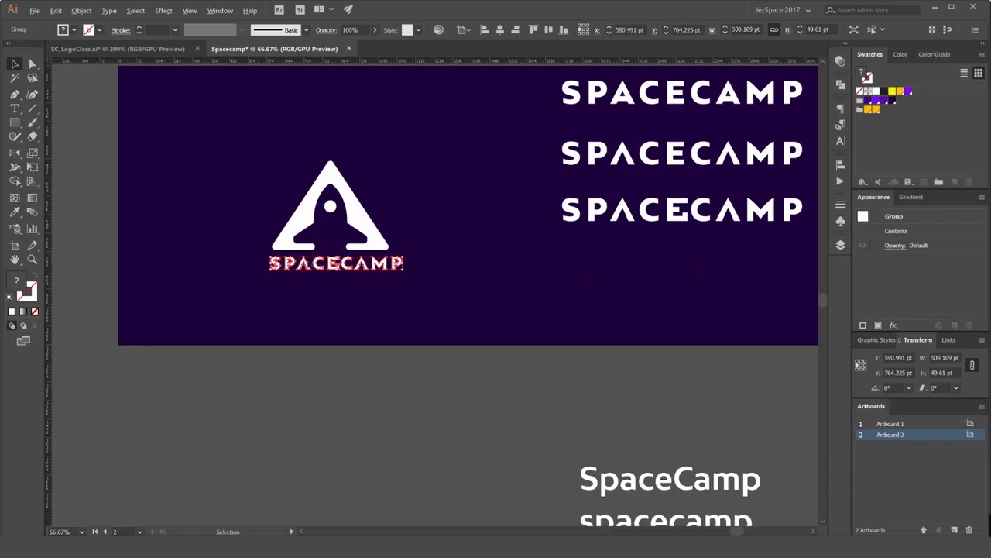
Enlarge the wordmark under the triangle to about 806 pt wide and move it down to leave a gap.
{"action": "key", "text": "ctrl+plus"}
{"action": "key", "text": "ctrl+plus"}
{"action": "left_click_drag", "start_coordinate": [521, 252], "coordinate": [553, 237]}
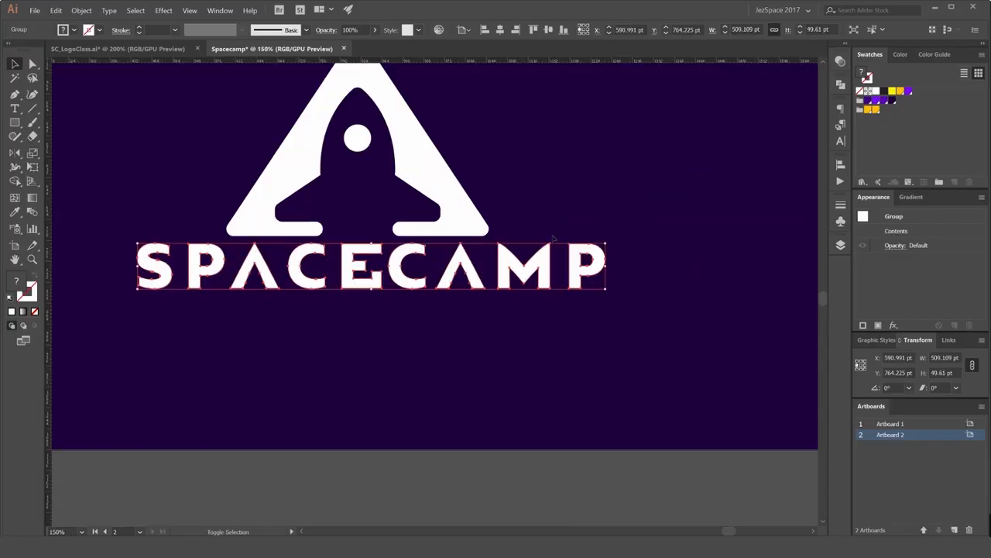
{"action": "left_click_drag", "start_coordinate": [474, 259], "coordinate": [457, 287]}
{"action": "left_click", "coordinate": [590, 223]}
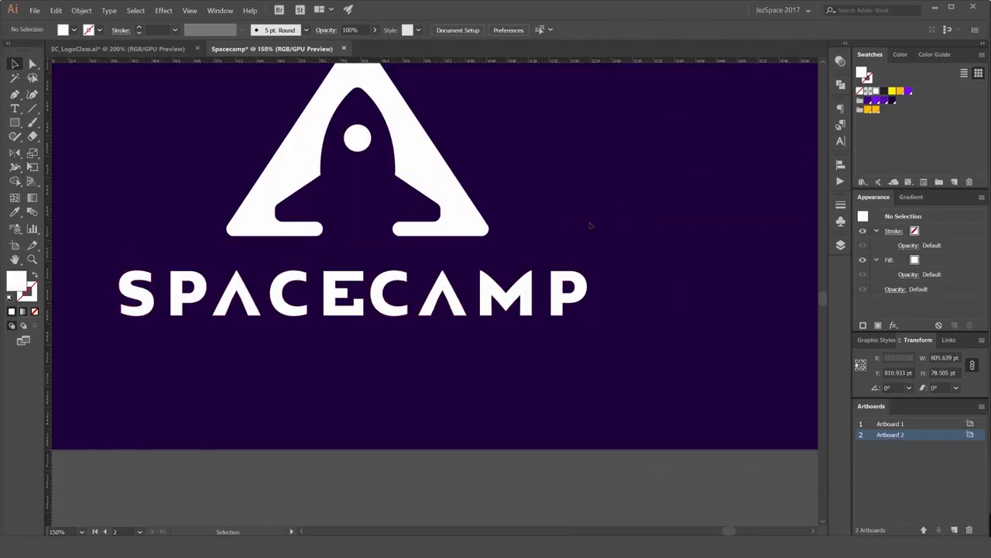
Shrink the wordmark to roughly the triangle's width, about 468 pt, and move it up close beneath the triangle.
{"action": "scroll", "coordinate": [592, 223], "scroll_direction": "down", "scroll_amount": 3}
{"action": "scroll", "coordinate": [540, 204], "scroll_direction": "up", "scroll_amount": 2}
{"action": "left_click", "coordinate": [633, 284]}
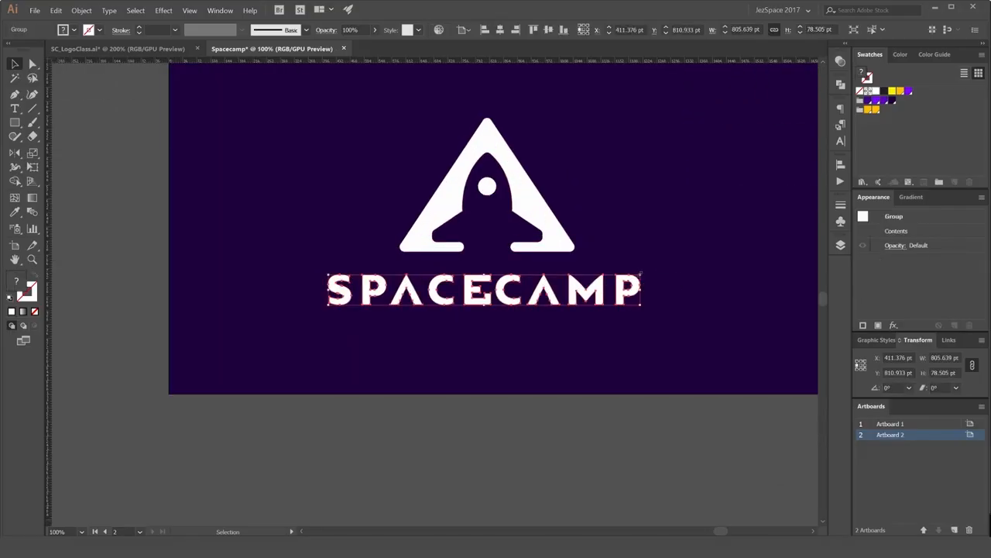
{"action": "left_click_drag", "start_coordinate": [641, 274], "coordinate": [596, 256]}
{"action": "left_click", "coordinate": [593, 270]}
{"action": "scroll", "coordinate": [559, 292], "scroll_direction": "up", "scroll_amount": 2}
{"action": "left_click", "coordinate": [556, 288]}
{"action": "left_click", "coordinate": [597, 255]}
{"action": "left_click_drag", "start_coordinate": [491, 281], "coordinate": [491, 247]}
{"action": "left_click", "coordinate": [637, 219]}
Scale the rocket triangle down to about 290 pt wide and move it slightly up and to the left.
{"action": "scroll", "coordinate": [638, 219], "scroll_direction": "down", "scroll_amount": 3}
{"action": "left_click_drag", "start_coordinate": [675, 187], "coordinate": [580, 222]}
{"action": "scroll", "coordinate": [577, 223], "scroll_direction": "down", "scroll_amount": 1}
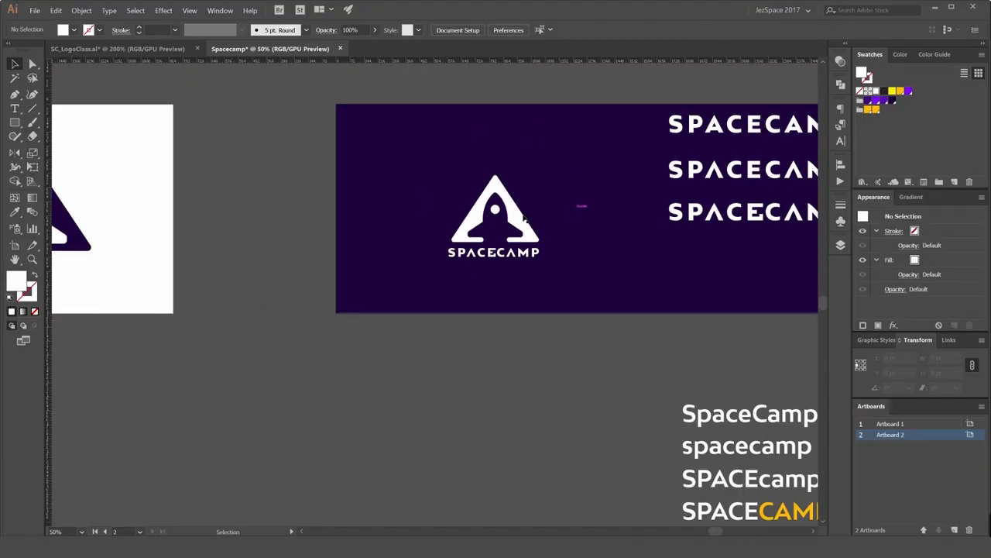
{"action": "scroll", "coordinate": [523, 221], "scroll_direction": "up", "scroll_amount": 1}
{"action": "left_click", "coordinate": [517, 211]}
{"action": "left_click_drag", "start_coordinate": [545, 162], "coordinate": [524, 164]}
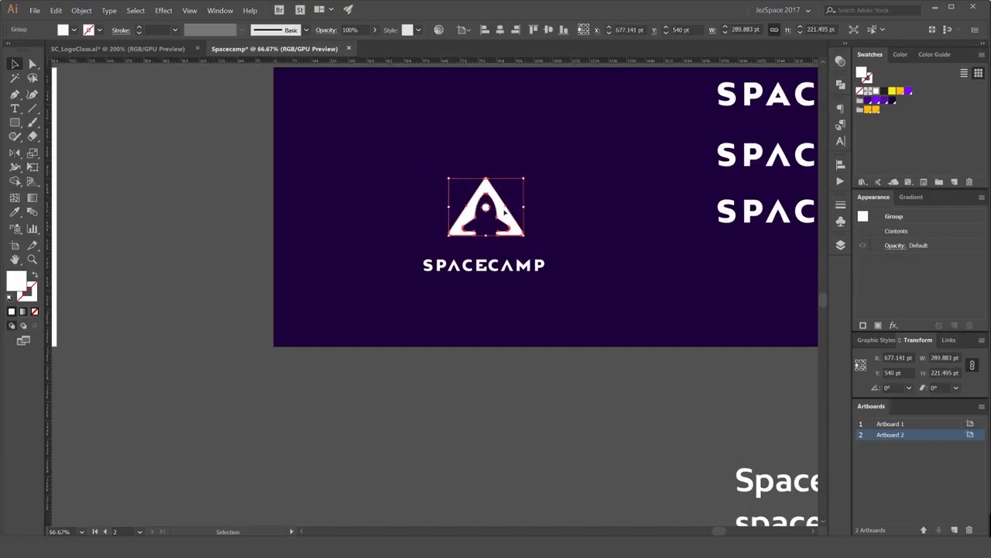
{"action": "left_click_drag", "start_coordinate": [504, 210], "coordinate": [489, 190]}
Enlarge the wordmark to about 735 pt wide, centred beneath the rocket triangle.
{"action": "left_click", "coordinate": [505, 265]}
{"action": "mouse_move", "coordinate": [546, 258]}
{"action": "left_mouse_down"}
{"action": "mouse_move", "coordinate": [580, 251]}
{"action": "mouse_move", "coordinate": [535, 253]}
{"action": "left_mouse_up"}
{"action": "left_click", "coordinate": [497, 182]}
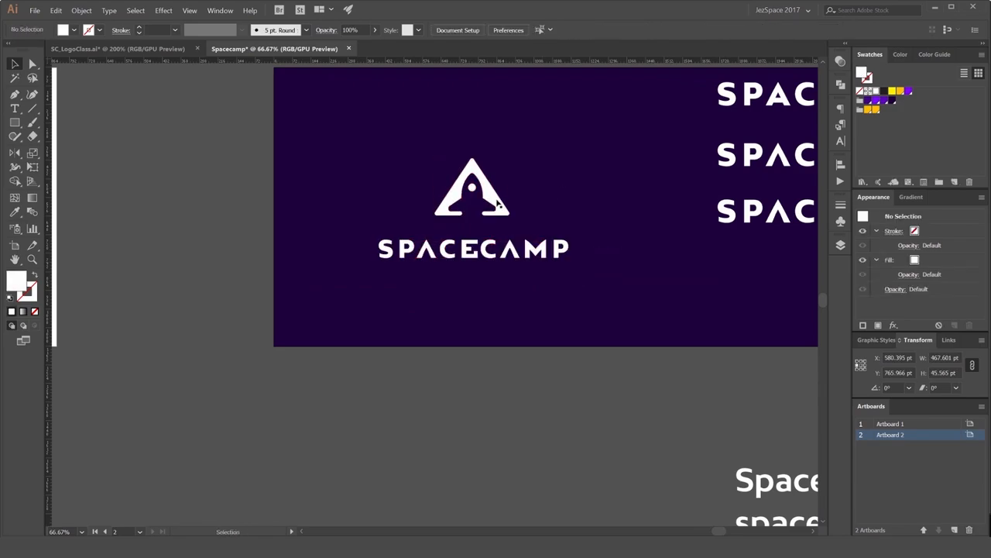
Adjust the triangle and wordmark vertically to tighten the gap between them, and deselect.
{"action": "left_click_drag", "start_coordinate": [494, 207], "coordinate": [494, 214]}
{"action": "left_click", "coordinate": [556, 177]}
{"action": "scroll", "coordinate": [513, 182], "scroll_direction": "up", "scroll_amount": 1}
{"action": "left_click_drag", "start_coordinate": [574, 184], "coordinate": [641, 234]}
{"action": "left_click_drag", "start_coordinate": [528, 356], "coordinate": [527, 334]}
{"action": "left_click", "coordinate": [666, 258]}
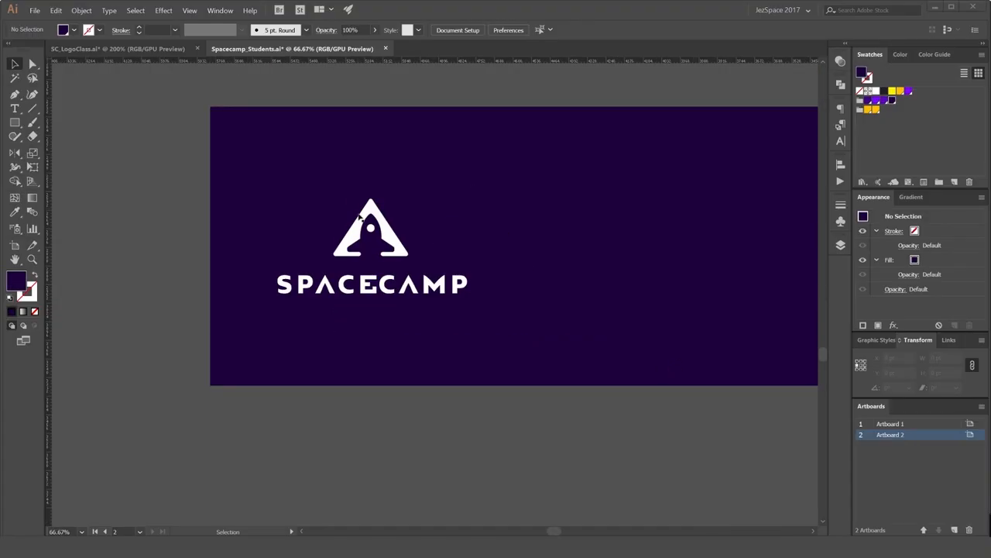
Duplicate the complete white logo to the right on the dark artboard and deselect the copy.
{"action": "scroll", "coordinate": [373, 240], "scroll_direction": "up", "scroll_amount": 1}
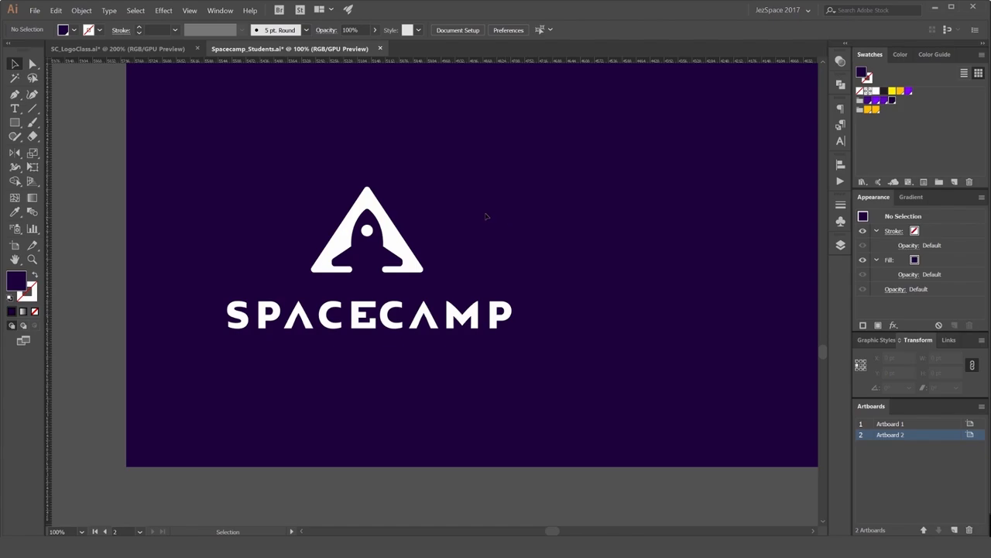
{"action": "left_click_drag", "start_coordinate": [503, 206], "coordinate": [669, 271]}
{"action": "scroll", "coordinate": [414, 214], "scroll_direction": "down", "scroll_amount": 1}
{"action": "left_click", "coordinate": [711, 211]}
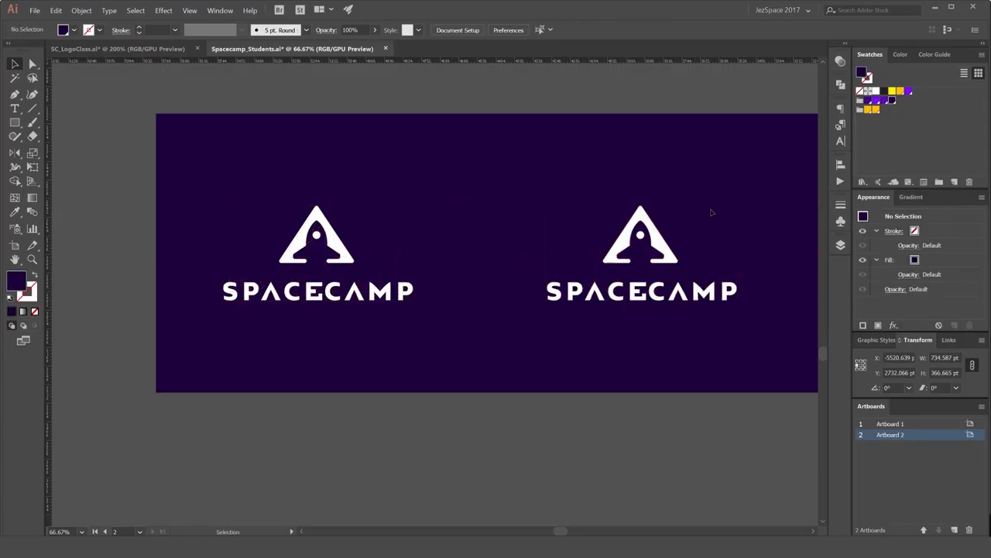
Fill the rocket triangle of the right-hand logo copy with the orange swatch.
{"action": "scroll", "coordinate": [711, 212], "scroll_direction": "up", "scroll_amount": 1}
{"action": "left_click_drag", "start_coordinate": [582, 192], "coordinate": [424, 162]}
{"action": "left_click", "coordinate": [456, 200]}
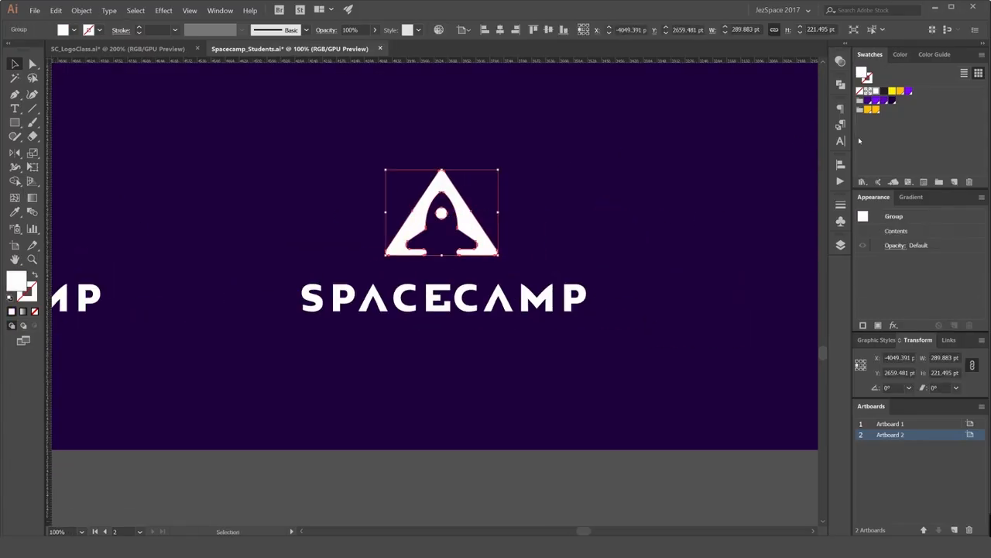
{"action": "left_click", "coordinate": [866, 113]}
{"action": "left_click", "coordinate": [600, 182]}
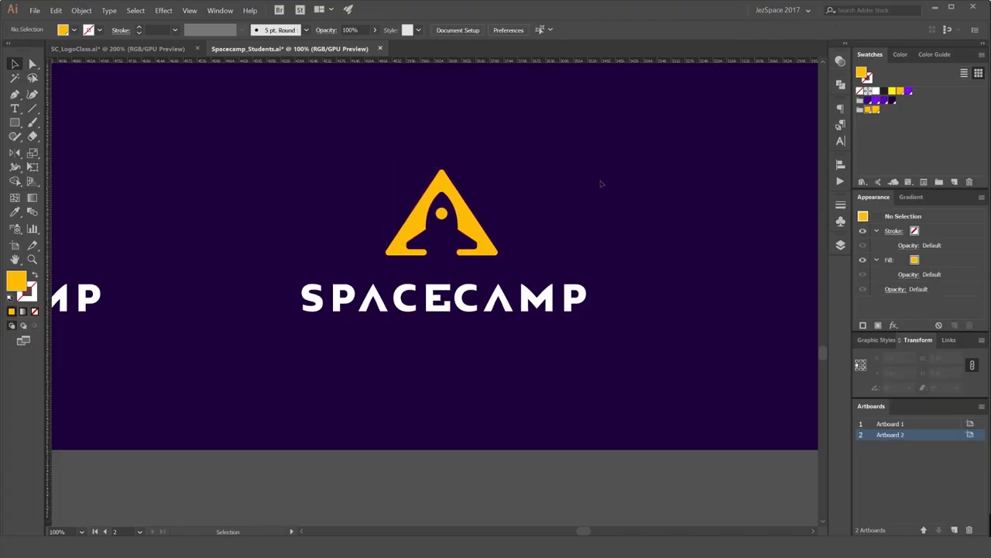
Scale the logo with the orange triangle down and move it up toward the artboard's upper edge.
{"action": "left_click_drag", "start_coordinate": [679, 140], "coordinate": [215, 364]}
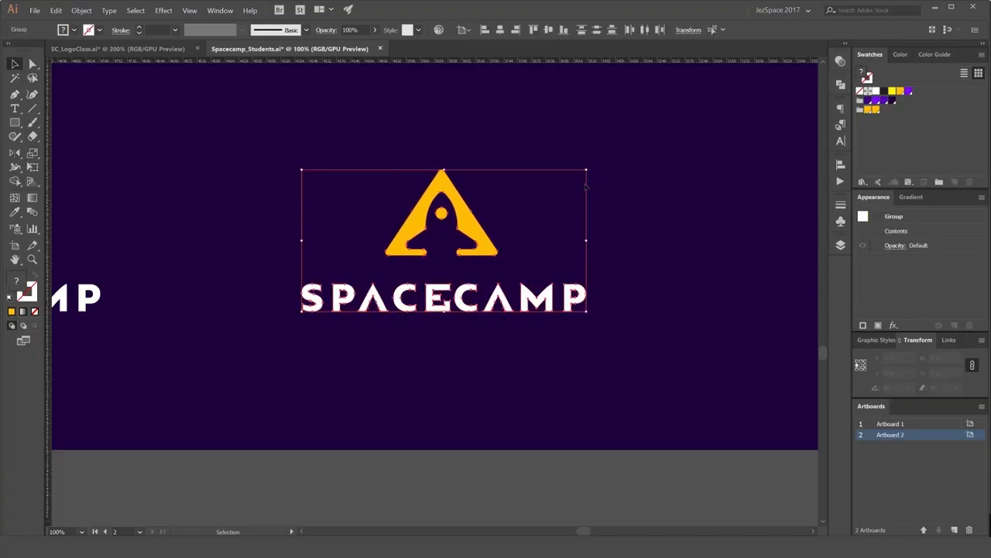
{"action": "left_click_drag", "start_coordinate": [586, 169], "coordinate": [544, 190]}
{"action": "left_click_drag", "start_coordinate": [517, 286], "coordinate": [523, 200]}
Duplicate the small orange-and-white logo straight below itself and fill the duplicate's wordmark with the orange swatch.
{"action": "left_click_drag", "start_coordinate": [497, 190], "coordinate": [497, 376]}
{"action": "left_click", "coordinate": [546, 299]}
{"action": "scroll", "coordinate": [515, 331], "scroll_direction": "up", "scroll_amount": 1}
{"action": "left_click_drag", "start_coordinate": [491, 337], "coordinate": [546, 281]}
{"action": "left_click", "coordinate": [527, 346]}
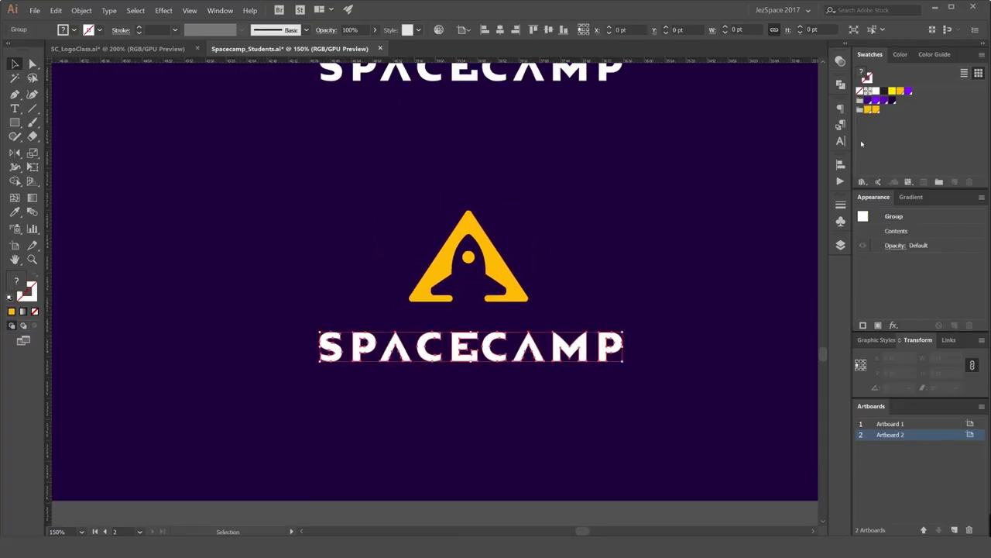
{"action": "left_click", "coordinate": [870, 110]}
{"action": "left_click", "coordinate": [658, 191]}
{"action": "scroll", "coordinate": [657, 192], "scroll_direction": "down", "scroll_amount": 3}
{"action": "left_click_drag", "start_coordinate": [649, 191], "coordinate": [538, 222]}
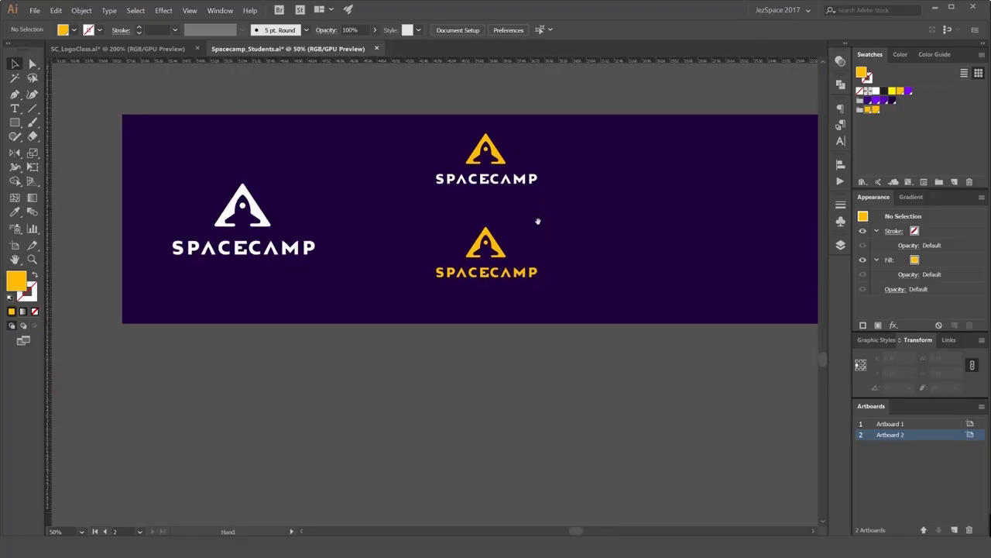
Move the all-orange logo closer to the orange-and-white one and duplicate it straight below as a third logo.
{"action": "scroll", "coordinate": [511, 231], "scroll_direction": "up", "scroll_amount": 1}
{"action": "left_click_drag", "start_coordinate": [570, 102], "coordinate": [520, 176]}
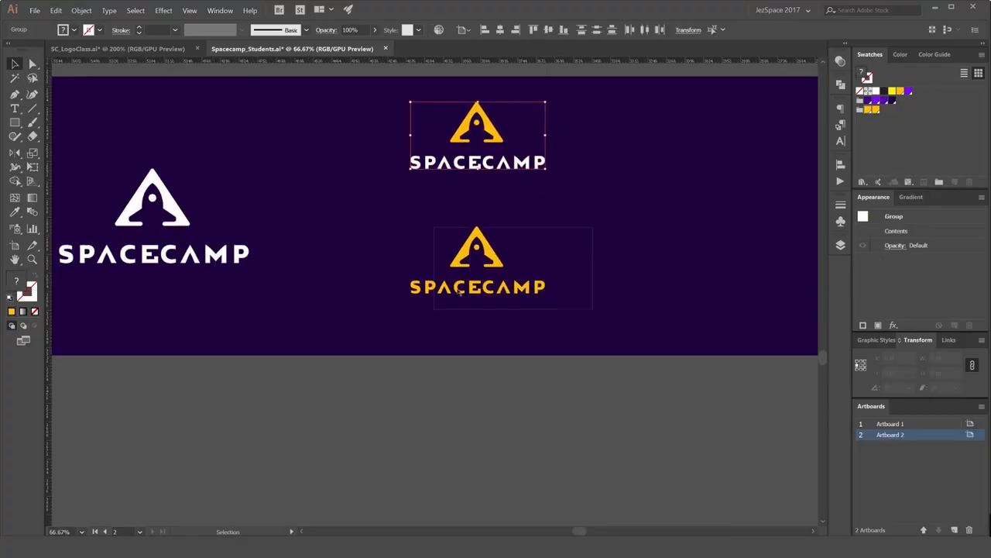
{"action": "left_click_drag", "start_coordinate": [494, 255], "coordinate": [497, 299]}
Scale the three stacked small logos down slightly together and shift the stack a little toward the large white logo.
{"action": "left_click_drag", "start_coordinate": [586, 104], "coordinate": [420, 317]}
{"action": "left_click_drag", "start_coordinate": [488, 252], "coordinate": [487, 243]}
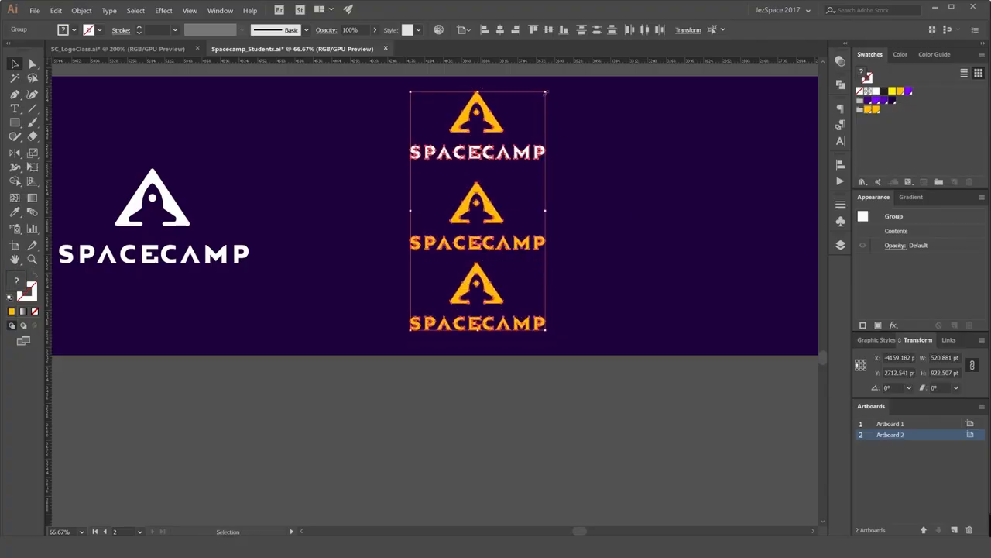
{"action": "left_click_drag", "start_coordinate": [545, 92], "coordinate": [539, 100]}
{"action": "left_click_drag", "start_coordinate": [529, 156], "coordinate": [501, 156]}
{"action": "left_click", "coordinate": [557, 155]}
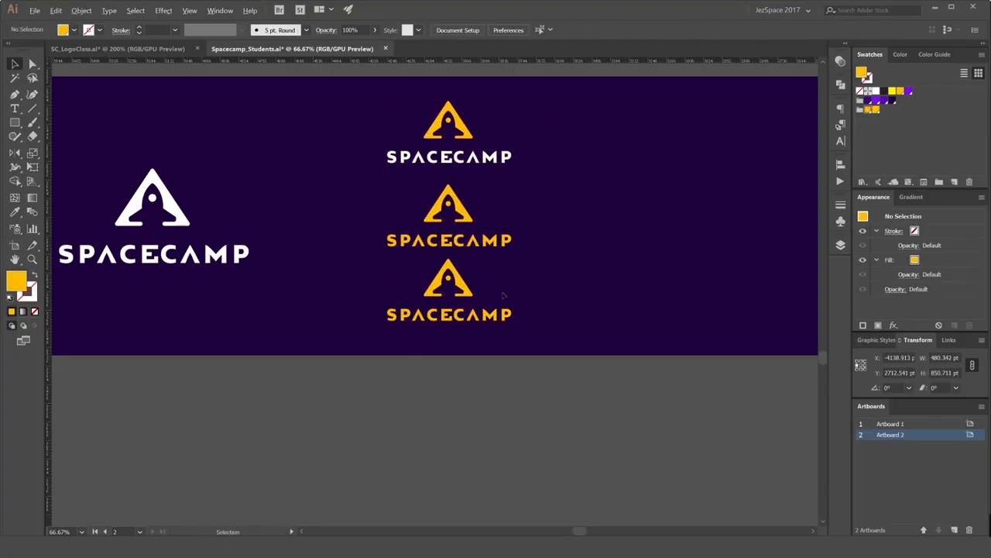
Fill the lowest small logo, both rocket triangle and wordmark, with the bright purple swatch.
{"action": "key", "text": "ctrl+="}
{"action": "key", "text": "ctrl+="}
{"action": "left_click_drag", "start_coordinate": [615, 261], "coordinate": [657, 217]}
{"action": "left_click", "coordinate": [544, 224]}
{"action": "left_click", "coordinate": [583, 285], "text": "shift"}
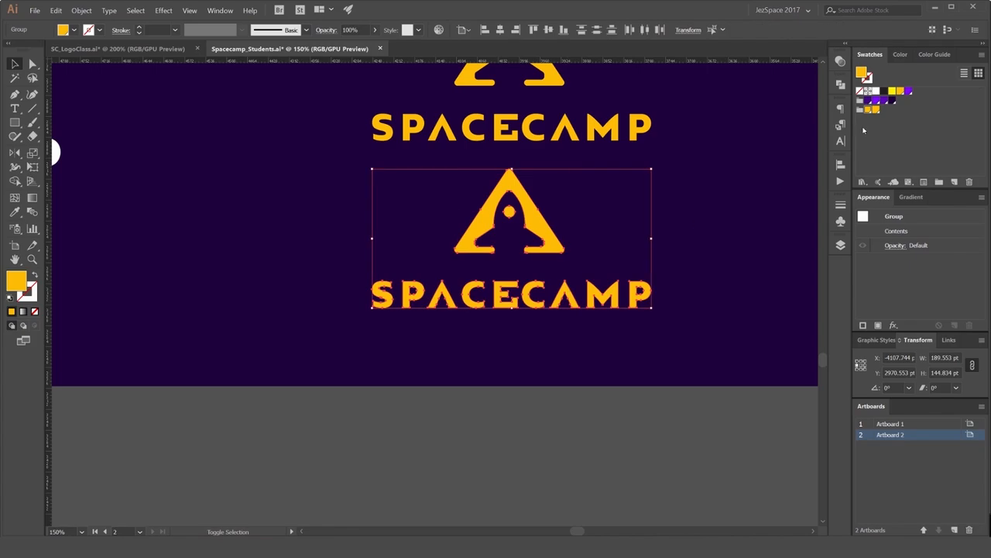
{"action": "left_click", "coordinate": [868, 101]}
{"action": "left_click", "coordinate": [878, 101]}
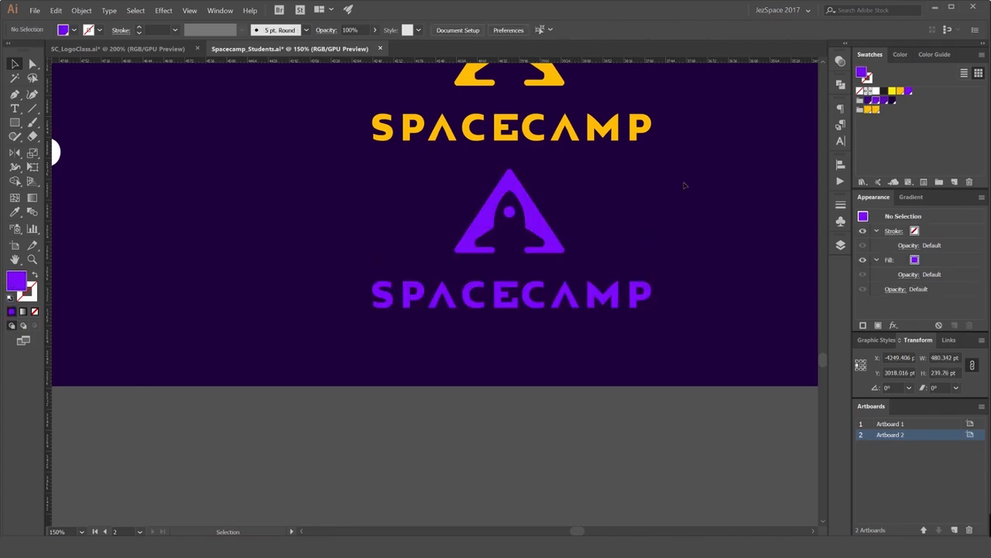
Nudge the purple logo slightly down to even out the spacing of the stack, and deselect it.
{"action": "key", "text": "ctrl+-"}
{"action": "key", "text": "ctrl+-"}
{"action": "key", "text": "Down"}
{"action": "key", "text": "Down"}
{"action": "key", "text": "Down"}
{"action": "key", "text": "Down"}
{"action": "key", "text": "Down"}
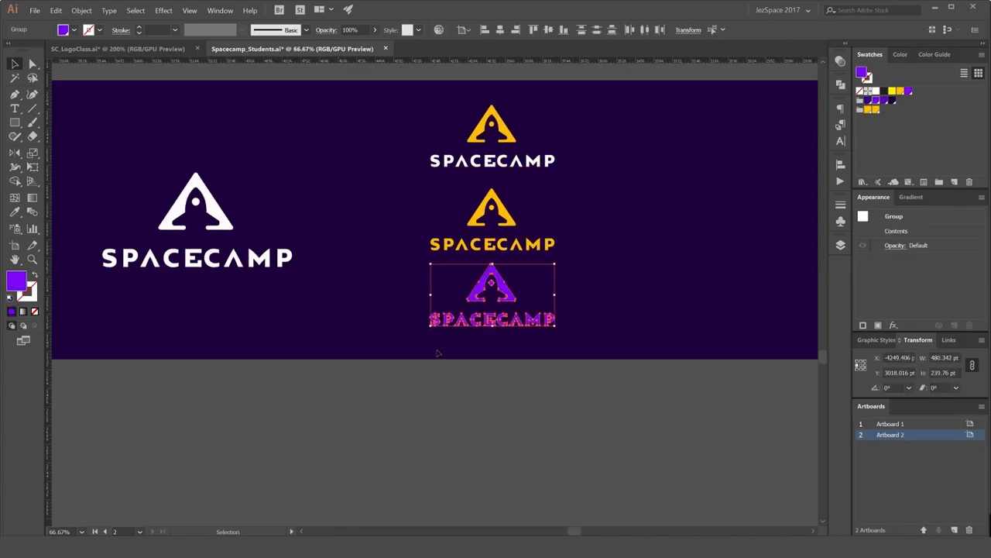
{"action": "left_click", "coordinate": [553, 186]}
{"action": "left_click_drag", "start_coordinate": [573, 195], "coordinate": [427, 193]}
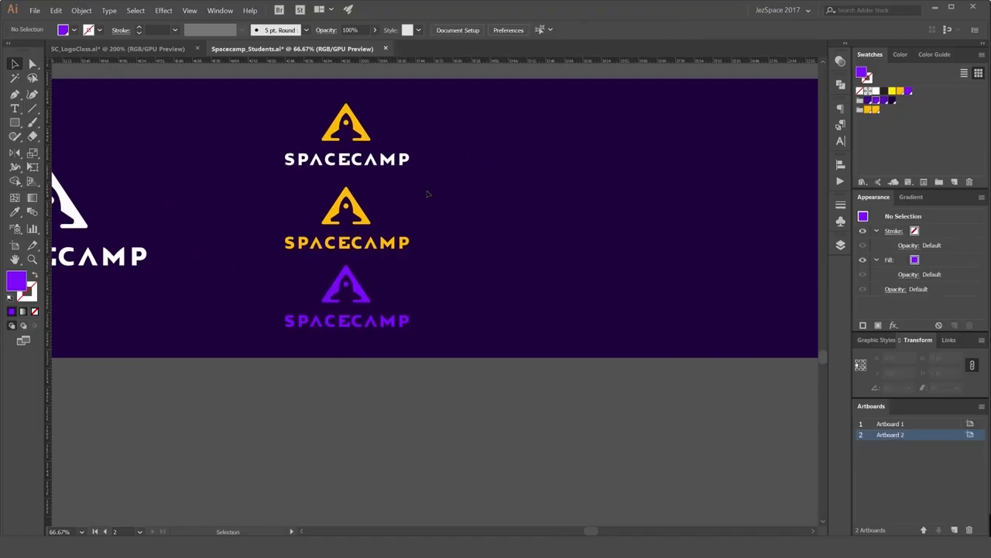
Place an enlarged copy of the orange rocket triangle, without wordmark, to the right of the small logos.
{"action": "scroll", "coordinate": [189, 221], "scroll_direction": "down", "scroll_amount": 1}
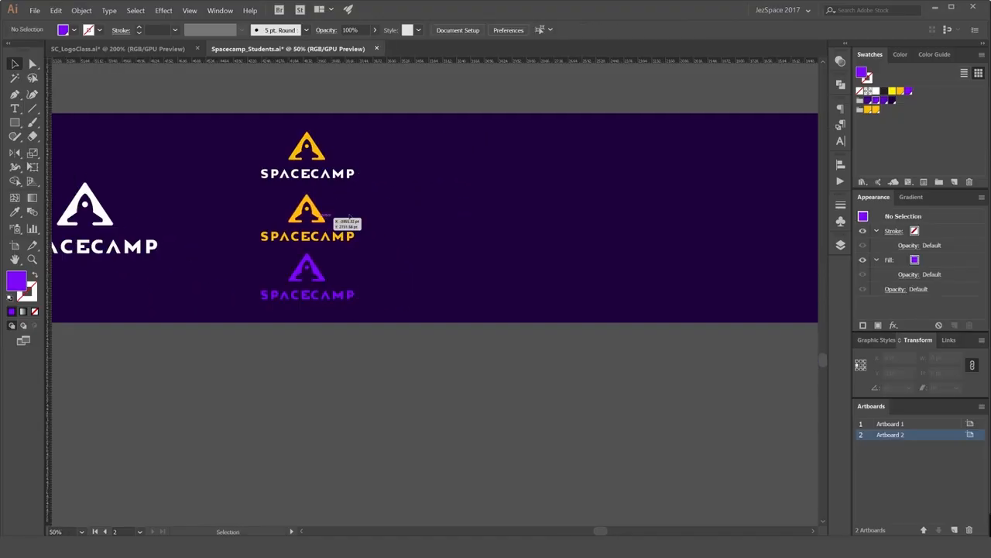
{"action": "left_click_drag", "start_coordinate": [318, 215], "coordinate": [495, 215]}
{"action": "key", "text": "ctrl+z"}
{"action": "left_click_drag", "start_coordinate": [359, 213], "coordinate": [573, 160]}
{"action": "left_click", "coordinate": [318, 210]}
{"action": "left_click", "coordinate": [531, 182]}
Draw a right-angled triangle with the Pen tool over the icon's left half, its vertical edge on the centre line.
{"action": "scroll", "coordinate": [490, 207], "scroll_direction": "up", "scroll_amount": 3}
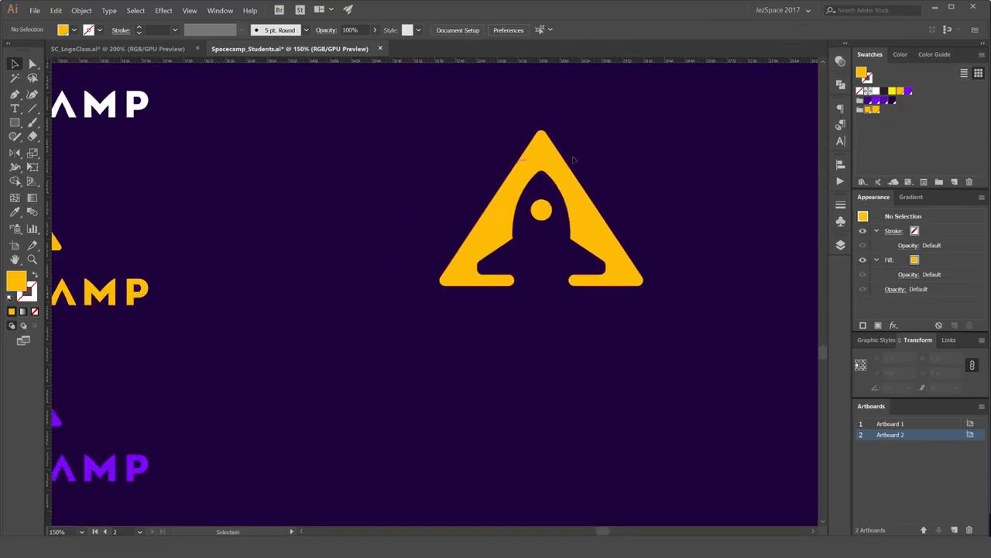
{"action": "scroll", "coordinate": [568, 158], "scroll_direction": "up", "scroll_amount": 1}
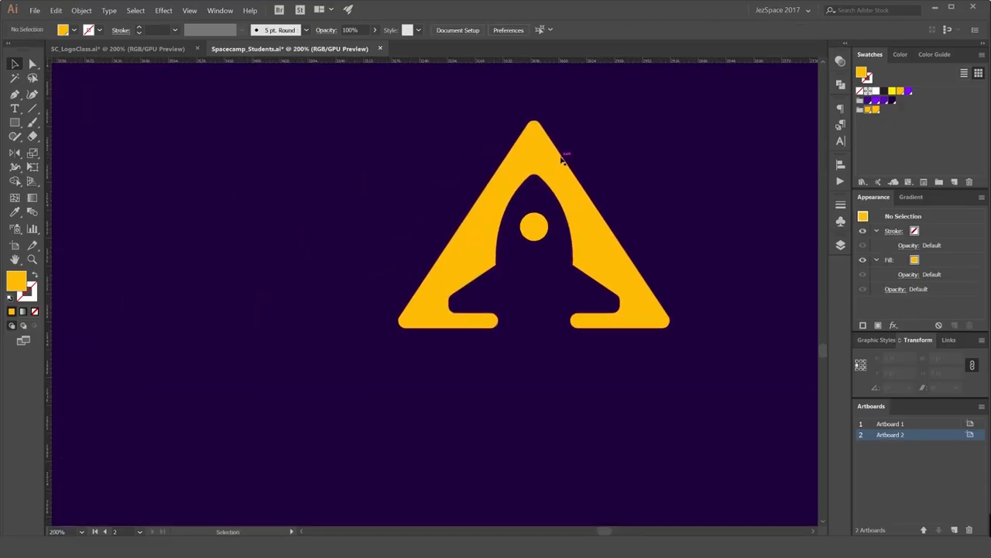
{"action": "left_click", "coordinate": [534, 110]}
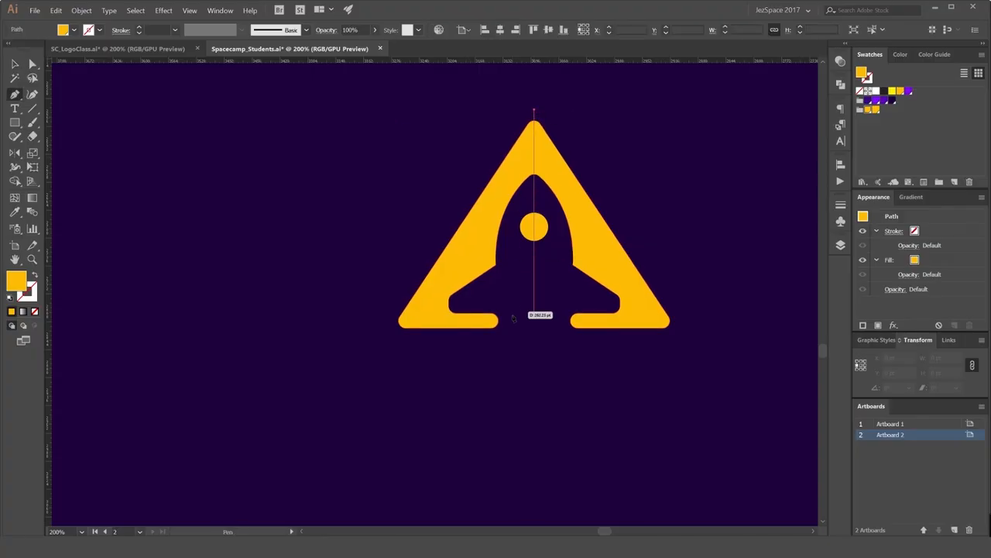
{"action": "left_click", "coordinate": [330, 348]}
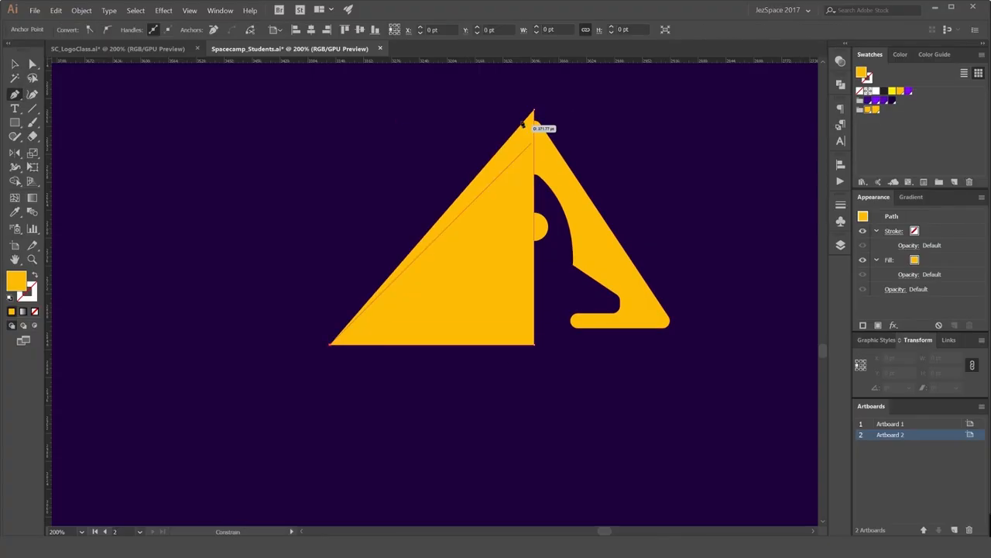
{"action": "left_click", "coordinate": [534, 112]}
{"action": "key", "text": "v"}
{"action": "key", "text": "ctrl+shift+a"}
Trim the drawn triangle with the Shape Builder so only the parts overlapping the icon's left half remain.
{"action": "left_click", "coordinate": [526, 140]}
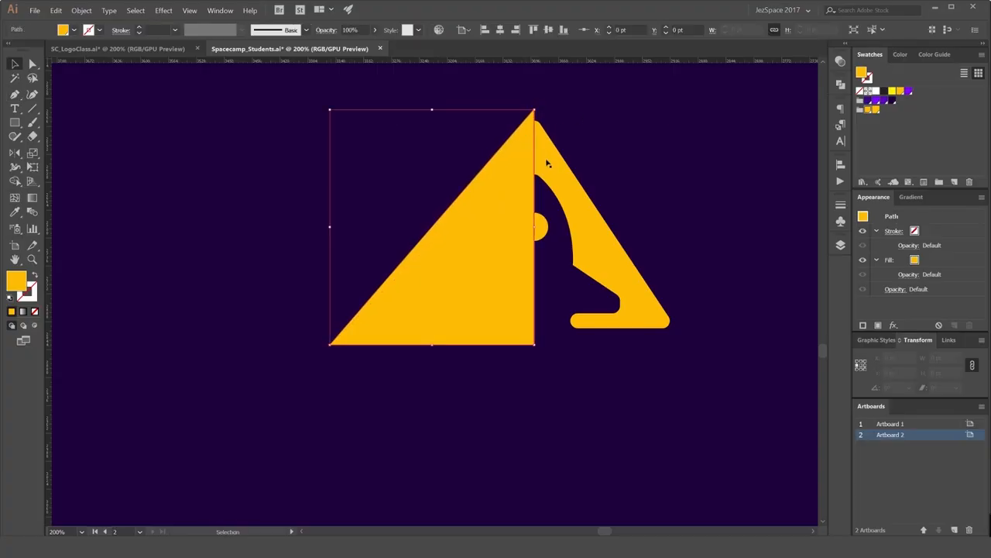
{"action": "left_click", "coordinate": [543, 164], "text": "shift"}
{"action": "key", "text": "shift+m"}
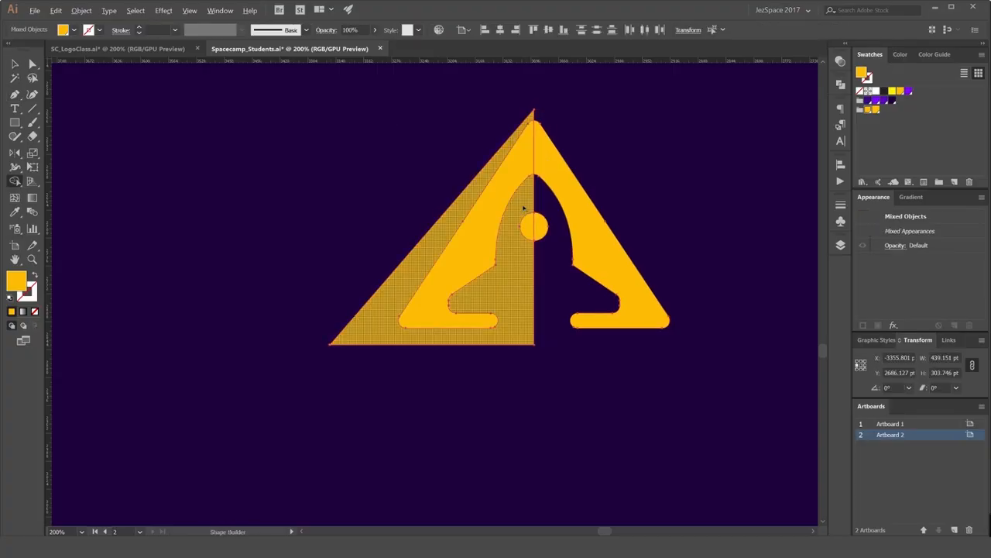
{"action": "left_click", "coordinate": [524, 208], "text": "alt"}
Set the blending mode of the left halves of the icon's triangle and circle to Multiply for a two-tone shade.
{"action": "scroll", "coordinate": [539, 215], "scroll_direction": "up", "scroll_amount": 1}
{"action": "key", "text": "a"}
{"action": "left_click", "coordinate": [540, 196]}
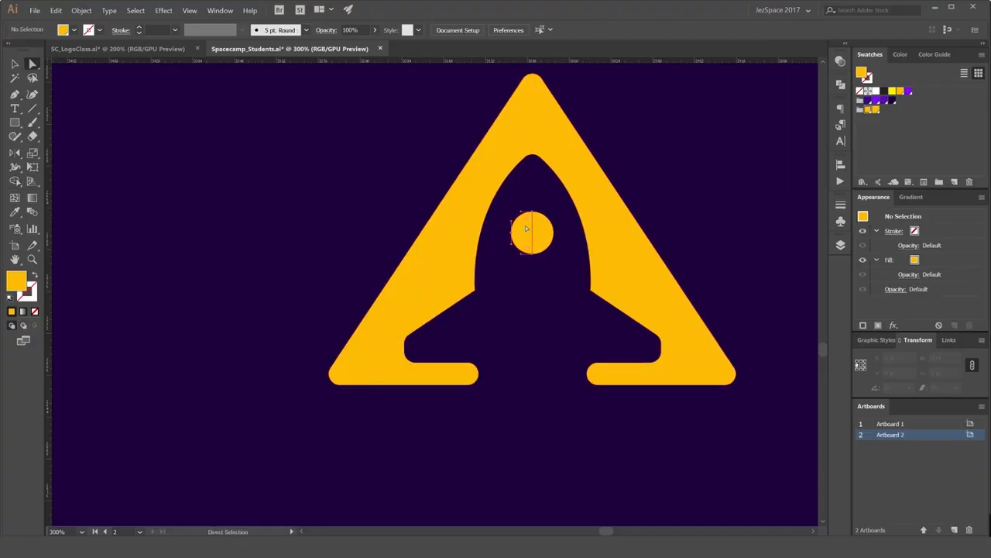
{"action": "left_click", "coordinate": [527, 229]}
{"action": "left_click", "coordinate": [520, 147], "text": "shift"}
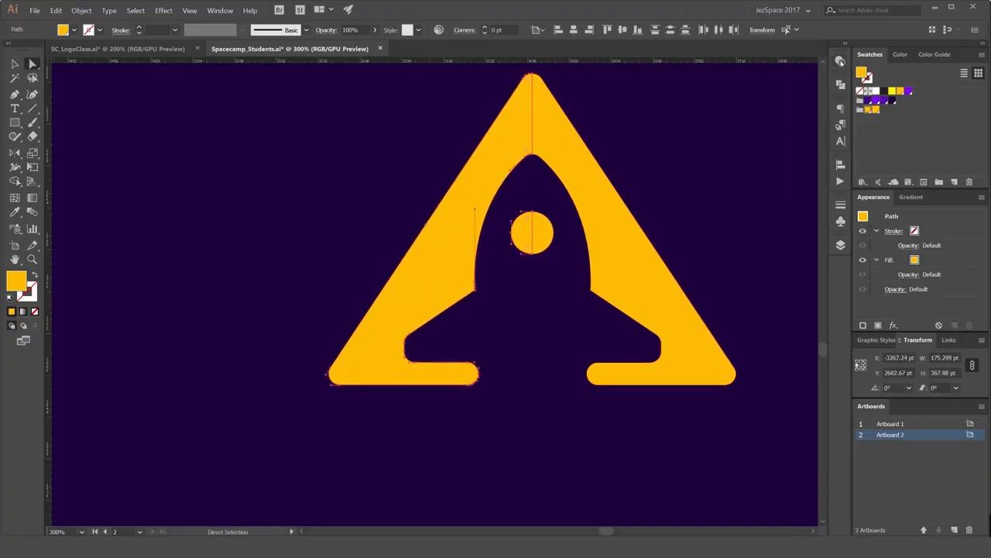
{"action": "left_click", "coordinate": [840, 61]}
{"action": "scroll", "coordinate": [728, 73], "scroll_direction": "down", "scroll_amount": 2}
{"action": "key", "text": "v"}
{"action": "left_click", "coordinate": [624, 101]}
{"action": "scroll", "coordinate": [624, 100], "scroll_direction": "down", "scroll_amount": 4}
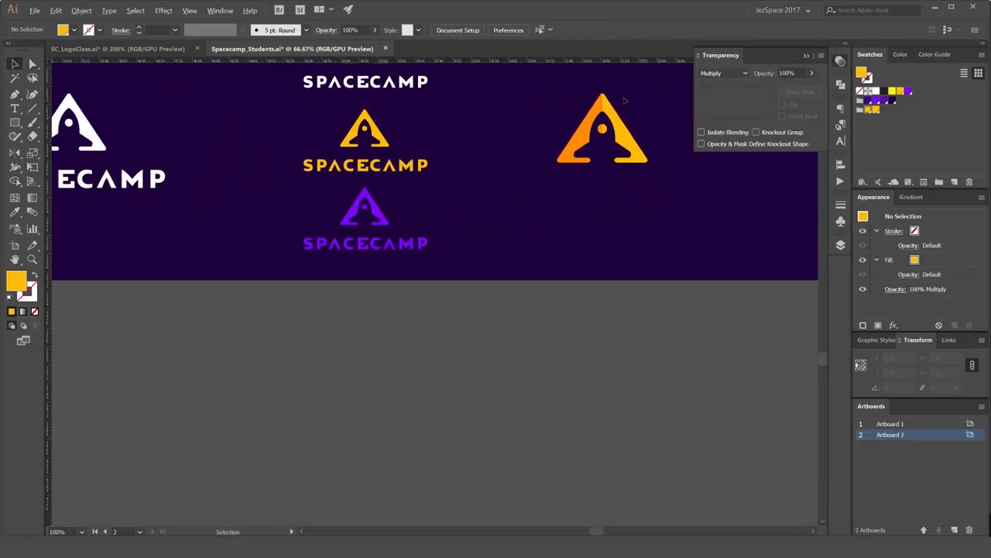
Scale the two-tone orange icon down to about 249 pt wide and move it up toward the artboard's upper edge.
{"action": "scroll", "coordinate": [625, 101], "scroll_direction": "up", "scroll_amount": 3}
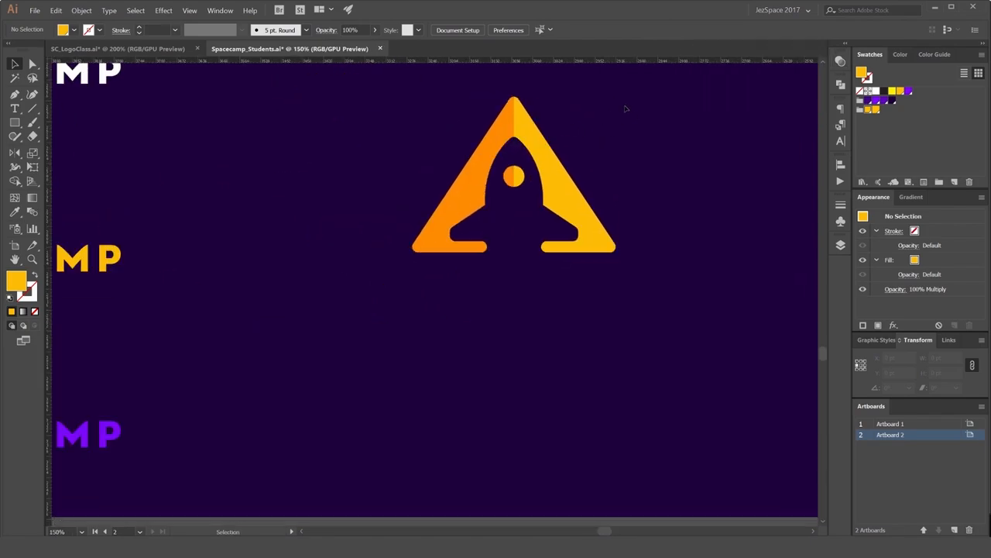
{"action": "left_click_drag", "start_coordinate": [626, 108], "coordinate": [453, 228]}
{"action": "scroll", "coordinate": [446, 248], "scroll_direction": "down", "scroll_amount": 1}
{"action": "left_click_drag", "start_coordinate": [544, 151], "coordinate": [540, 160]}
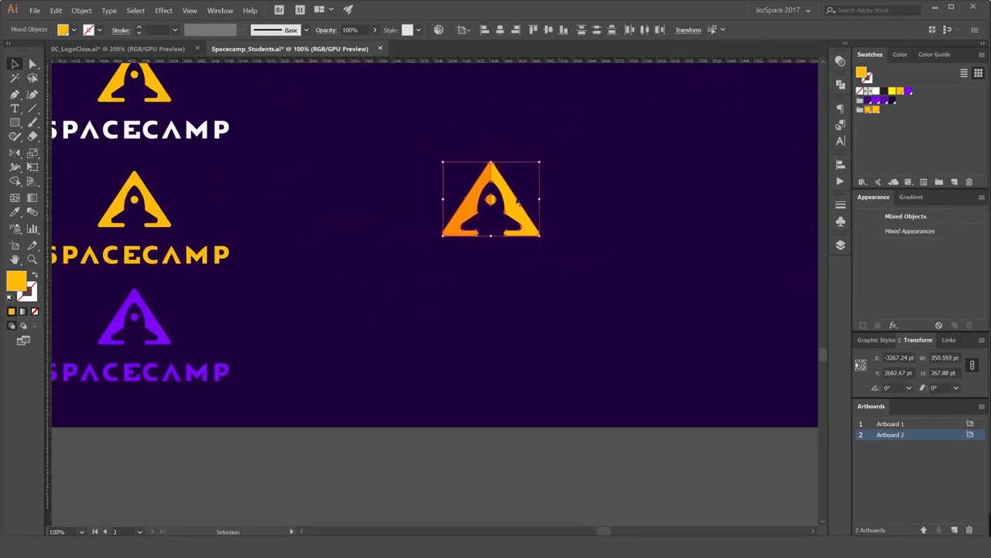
{"action": "left_click_drag", "start_coordinate": [512, 197], "coordinate": [513, 126]}
Duplicate the two-tone orange icon straight below itself and deselect the copy.
{"action": "left_click_drag", "start_coordinate": [560, 168], "coordinate": [564, 215]}
{"action": "left_click_drag", "start_coordinate": [509, 175], "coordinate": [515, 269]}
{"action": "left_click", "coordinate": [504, 272]}
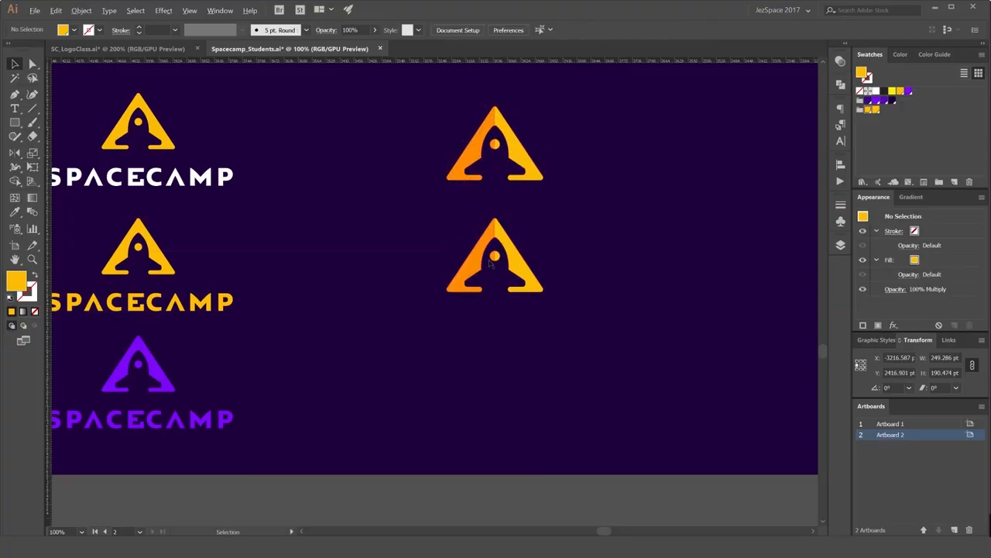
Set the left halves of the lower icon's triangle and circle to Normal blending and fill them with bright purple.
{"action": "scroll", "coordinate": [491, 259], "scroll_direction": "up", "scroll_amount": 3}
{"action": "key", "text": "a"}
{"action": "left_click", "coordinate": [494, 248]}
{"action": "left_click", "coordinate": [457, 225], "text": "shift"}
{"action": "left_click", "coordinate": [873, 101]}
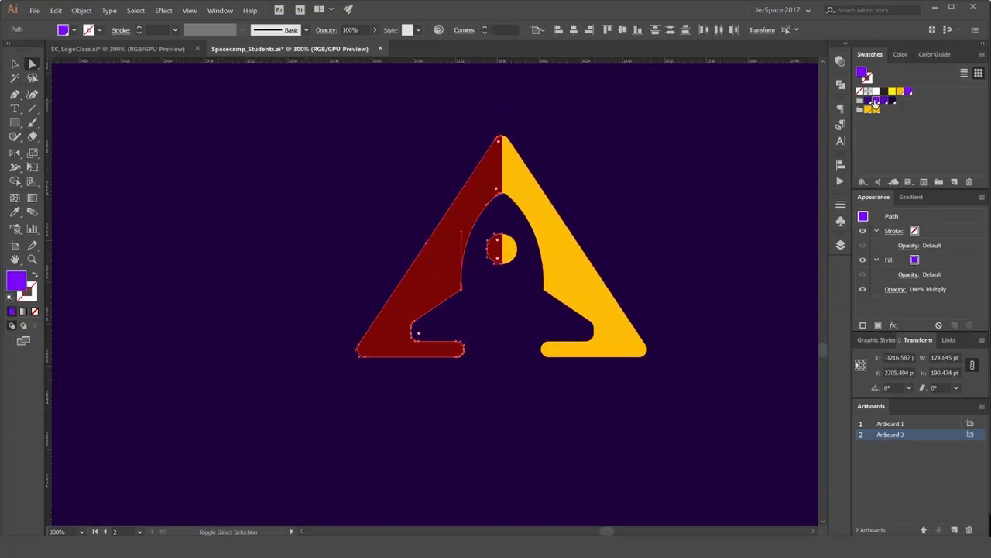
{"action": "left_click", "coordinate": [873, 103]}
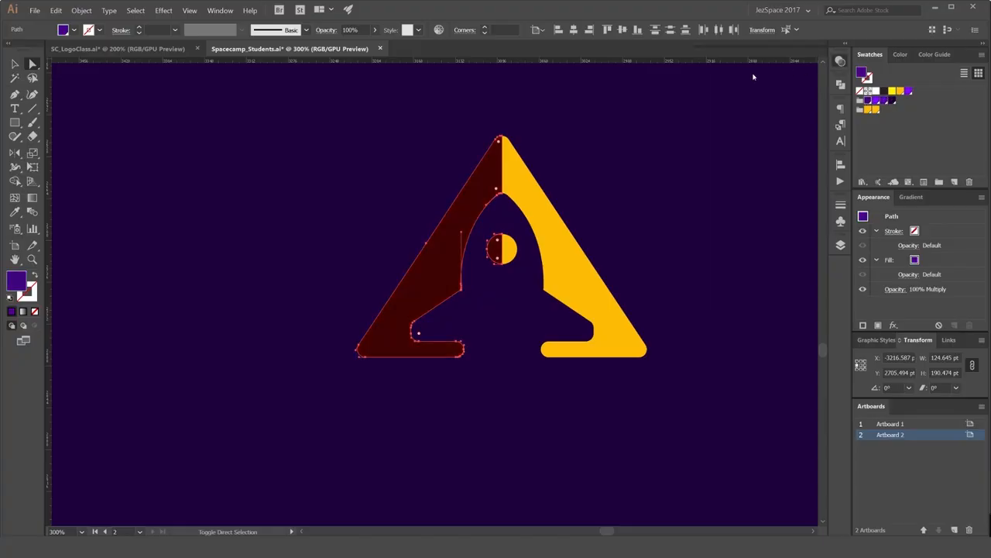
{"action": "scroll", "coordinate": [722, 73], "scroll_direction": "up", "scroll_amount": 2}
{"action": "left_click", "coordinate": [909, 92]}
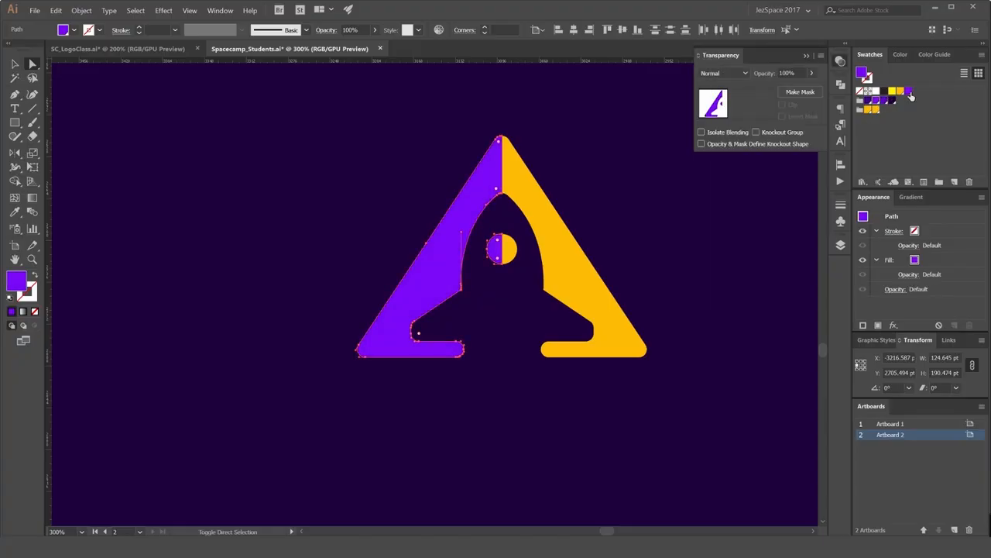
{"action": "left_click", "coordinate": [584, 137]}
Fill the right halves of the lower icon's triangle and circle with the darker purple swatch and deselect.
{"action": "scroll", "coordinate": [549, 203], "scroll_direction": "up", "scroll_amount": 1}
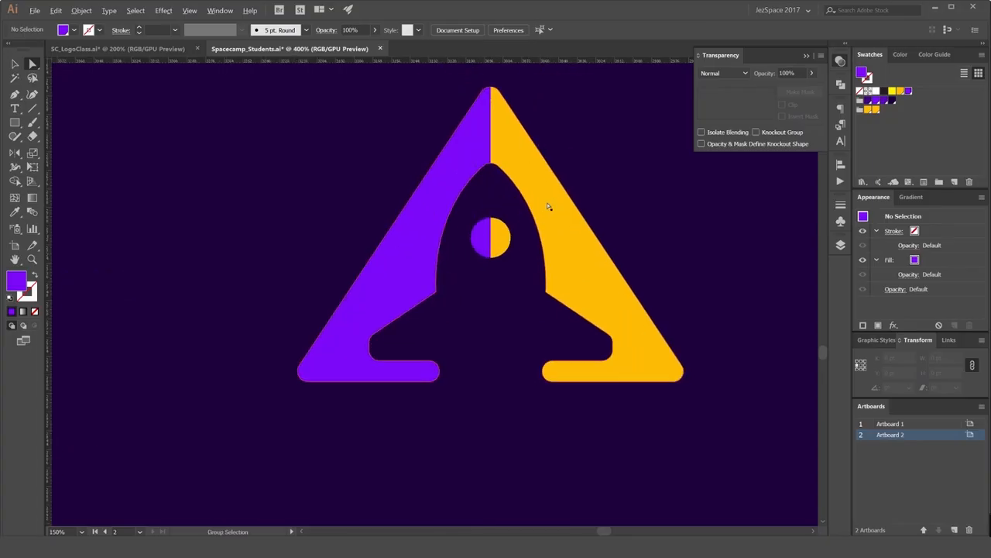
{"action": "left_click", "coordinate": [549, 206]}
{"action": "left_click", "coordinate": [503, 237], "text": "shift"}
{"action": "left_click", "coordinate": [881, 101]}
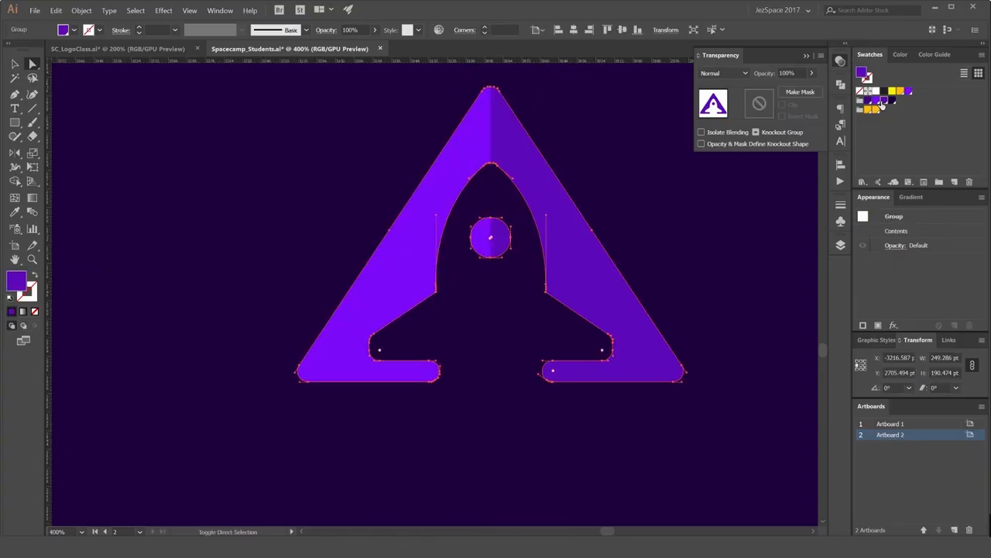
{"action": "left_click", "coordinate": [892, 101]}
{"action": "key", "text": "ctrl+z"}
{"action": "key", "text": "v"}
{"action": "left_click", "coordinate": [631, 122]}
{"action": "scroll", "coordinate": [631, 122], "scroll_direction": "down", "scroll_amount": 3}
{"action": "left_click_drag", "start_coordinate": [631, 122], "coordinate": [572, 161]}
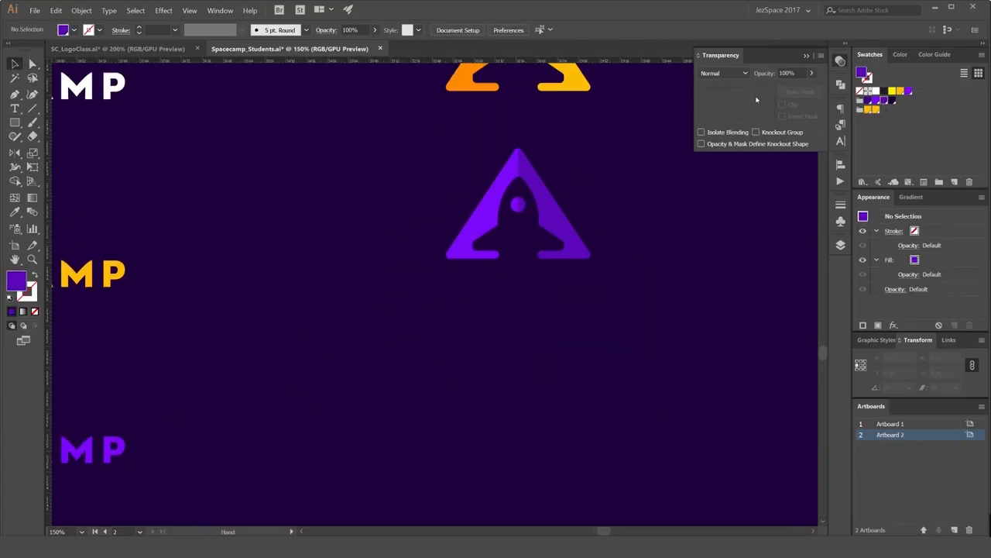
Duplicate the two-tone purple icon straight below itself to make a third icon.
{"action": "left_click", "coordinate": [843, 66]}
{"action": "scroll", "coordinate": [689, 120], "scroll_direction": "down", "scroll_amount": 1}
{"action": "left_click_drag", "start_coordinate": [684, 116], "coordinate": [618, 168]}
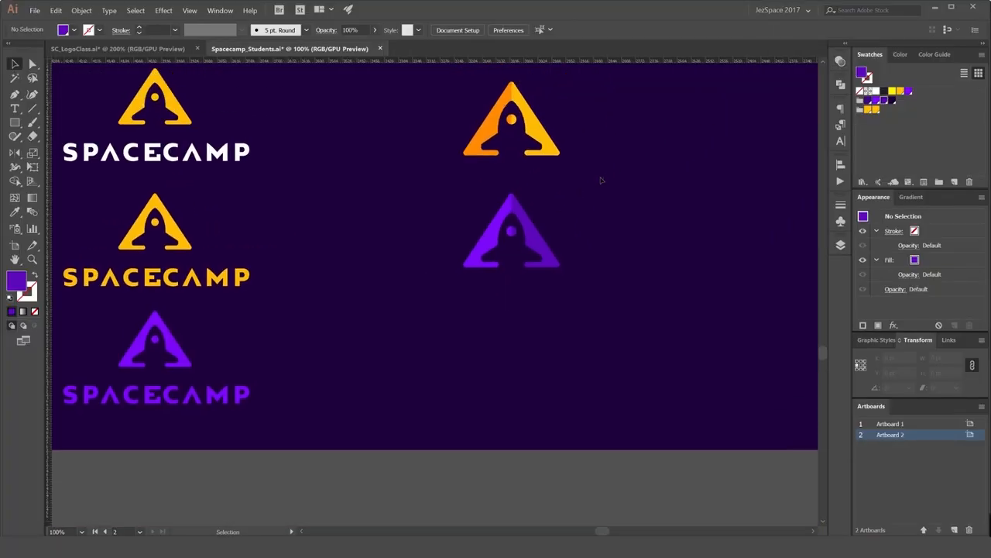
{"action": "left_click_drag", "start_coordinate": [460, 272], "coordinate": [534, 343]}
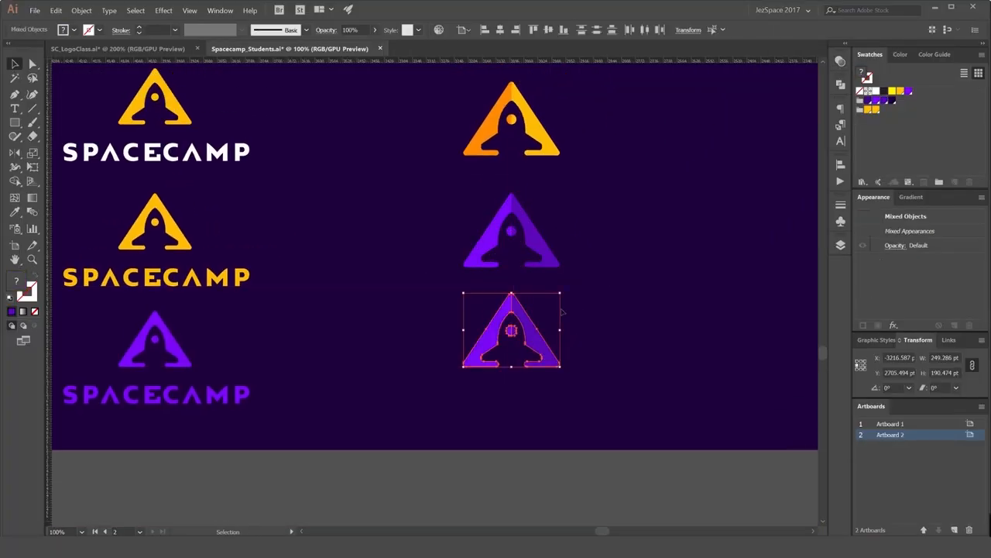
{"action": "left_click", "coordinate": [540, 328]}
Fill the right half of the lowest icon's triangle with white.
{"action": "scroll", "coordinate": [541, 328], "scroll_direction": "up", "scroll_amount": 2}
{"action": "key", "text": "a"}
{"action": "left_click", "coordinate": [489, 294]}
{"action": "left_click", "coordinate": [876, 91]}
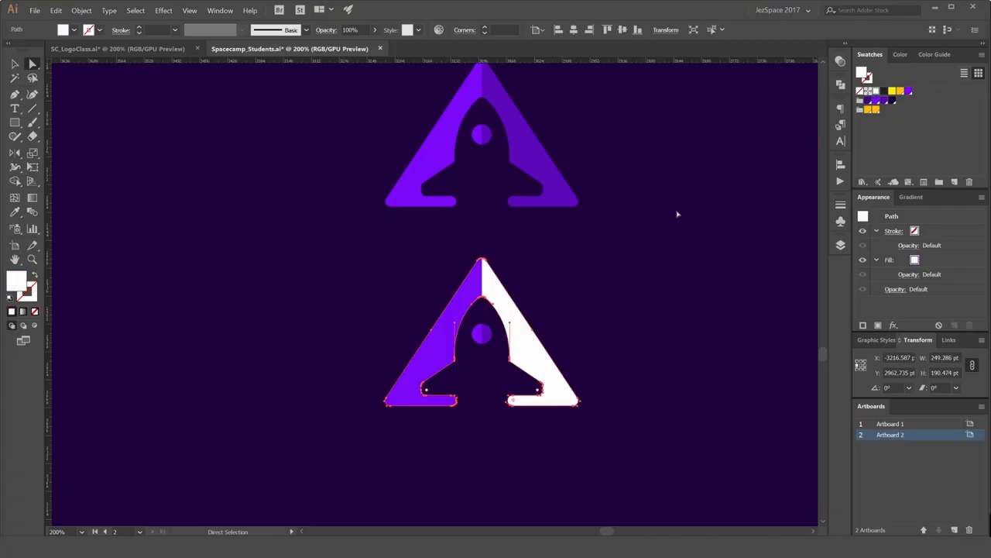
{"action": "left_click", "coordinate": [542, 275]}
Fill the left half of the lowest icon's triangle with a light grey taken from the Color Guide's shades of white.
{"action": "left_click", "coordinate": [470, 294]}
{"action": "left_click", "coordinate": [873, 90]}
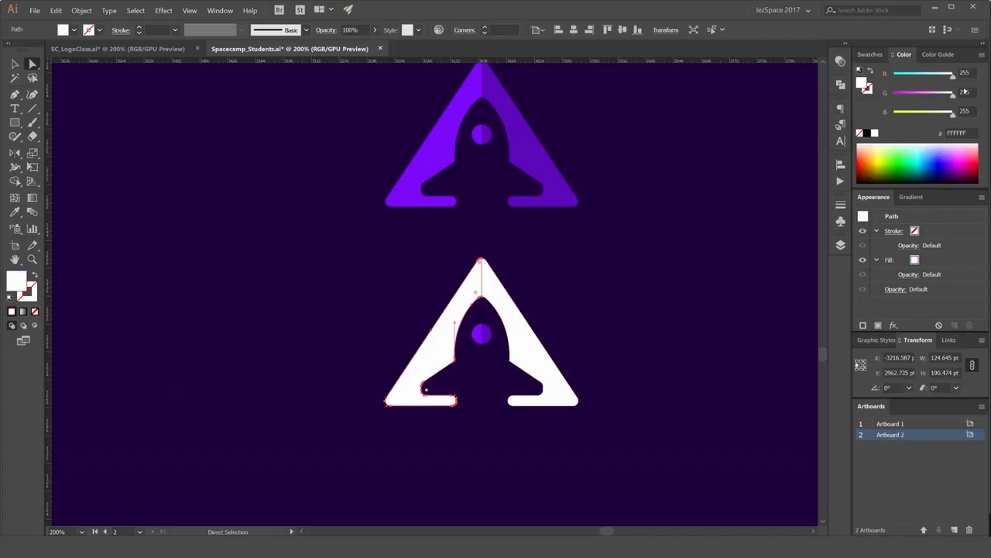
{"action": "left_click", "coordinate": [940, 55]}
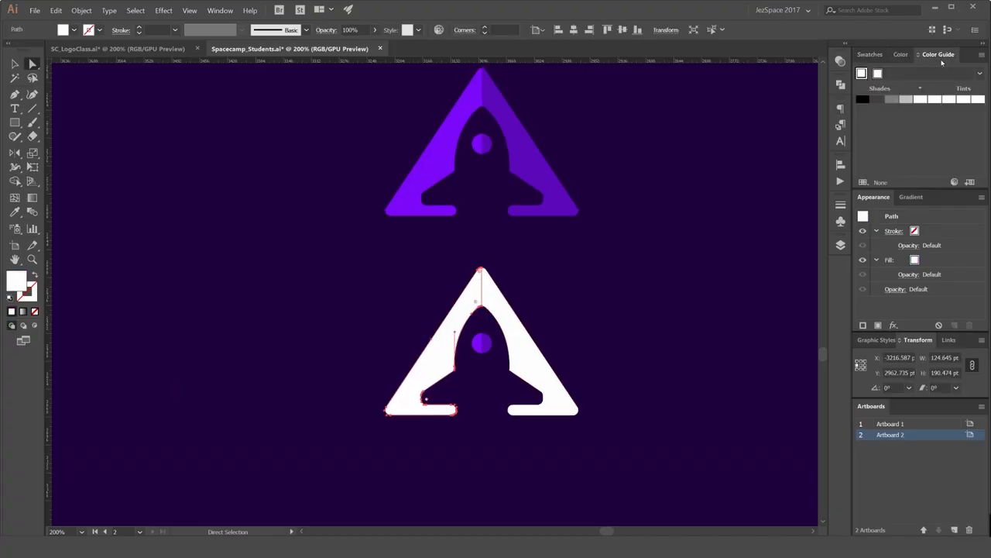
{"action": "left_click", "coordinate": [903, 102]}
{"action": "left_click", "coordinate": [921, 101]}
{"action": "left_click", "coordinate": [906, 101]}
{"action": "key", "text": "v"}
{"action": "left_click", "coordinate": [573, 282]}
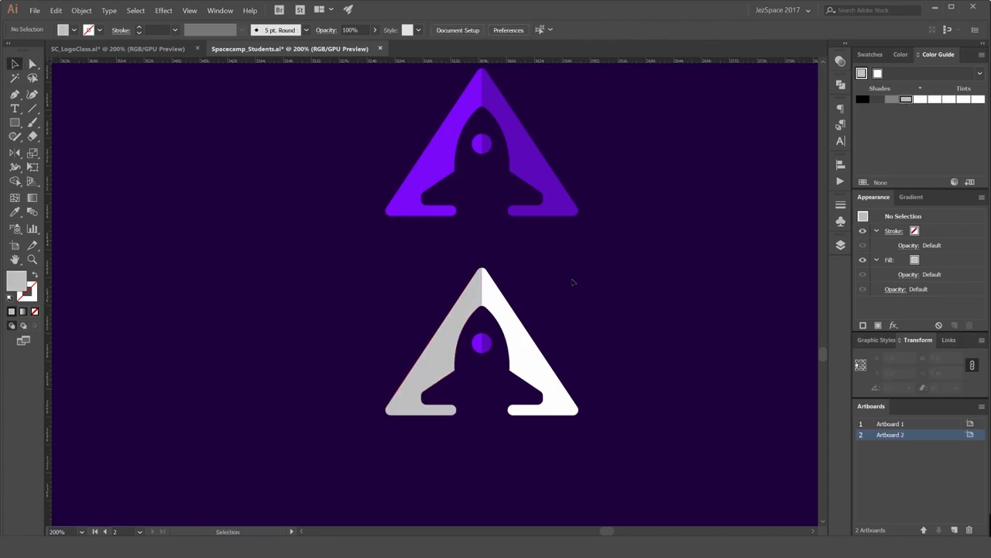
Match the lowest icon's circle to its triangle with the Eyedropper: right half white, left half light grey.
{"action": "scroll", "coordinate": [465, 338], "scroll_direction": "up", "scroll_amount": 2}
{"action": "left_click", "coordinate": [520, 349]}
{"action": "left_click", "coordinate": [635, 320]}
{"action": "key", "text": "a"}
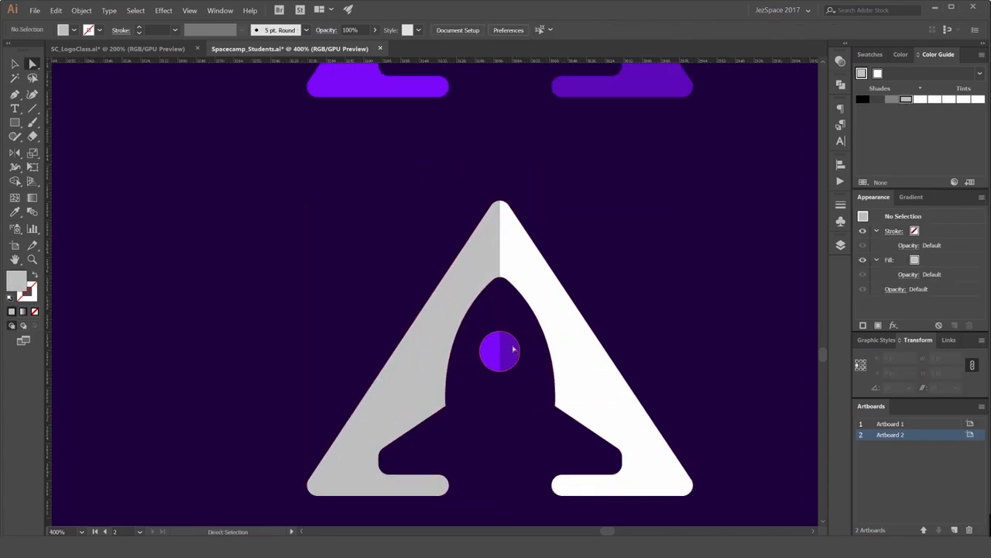
{"action": "left_click", "coordinate": [513, 349]}
{"action": "key", "text": "i"}
{"action": "left_click", "coordinate": [551, 340]}
{"action": "left_click", "coordinate": [491, 340], "text": "ctrl"}
{"action": "left_click", "coordinate": [480, 271]}
{"action": "key", "text": "v"}
{"action": "left_click", "coordinate": [598, 227]}
Move the column of three two-tone icons down 10 pt and closer to the column of coloured logos.
{"action": "scroll", "coordinate": [607, 225], "scroll_direction": "down", "scroll_amount": 3}
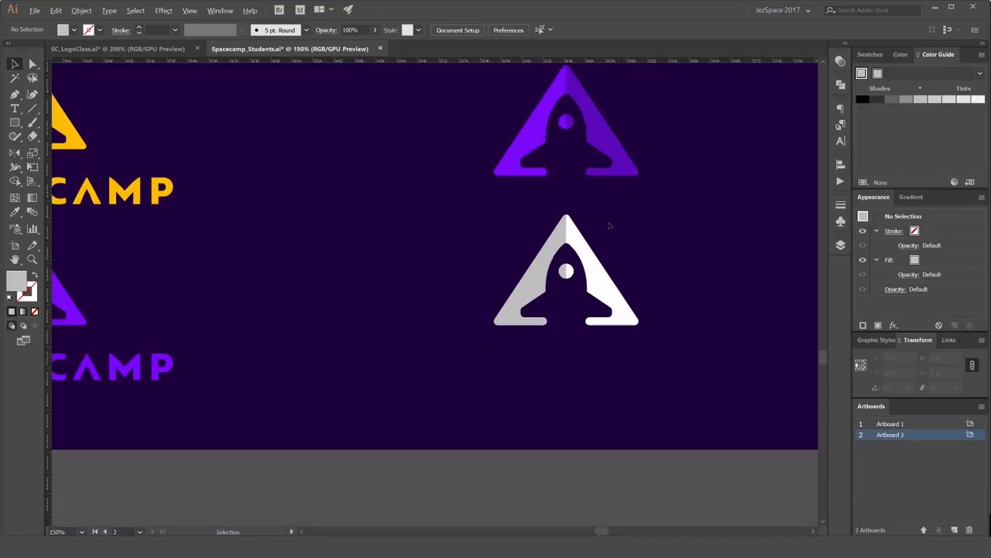
{"action": "scroll", "coordinate": [608, 225], "scroll_direction": "down", "scroll_amount": 4}
{"action": "left_click_drag", "start_coordinate": [597, 162], "coordinate": [482, 297]}
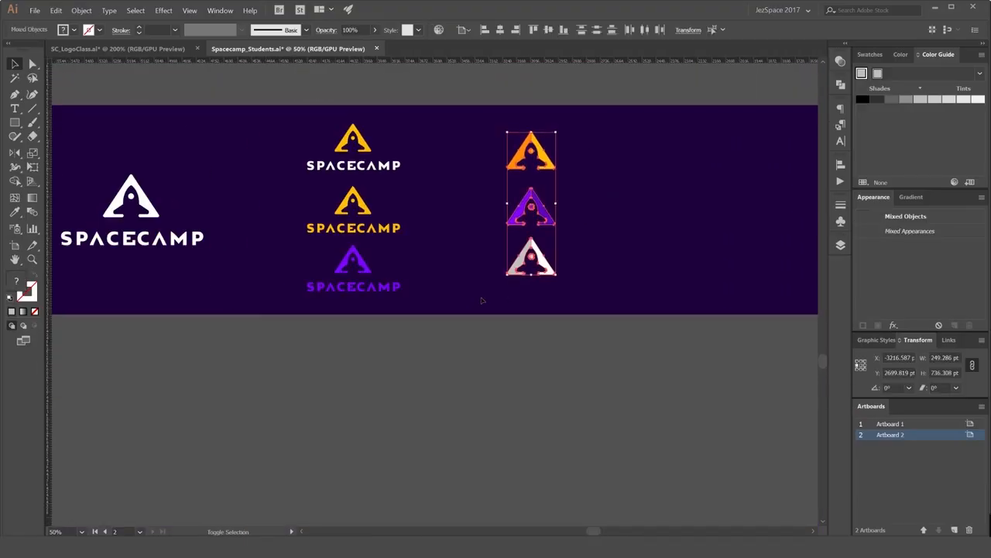
{"action": "key", "text": "shift+Down"}
{"action": "left_click_drag", "start_coordinate": [535, 210], "coordinate": [516, 209]}
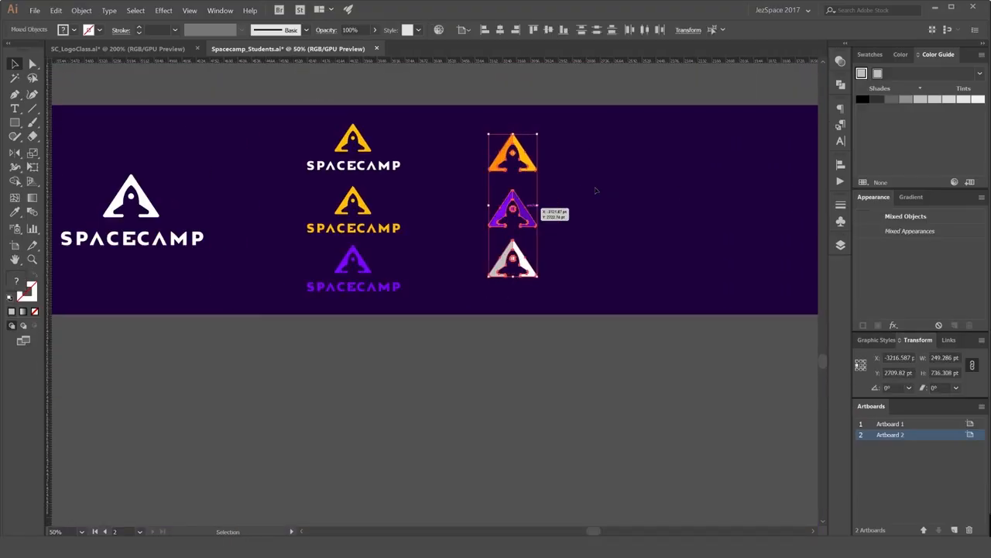
{"action": "left_click", "coordinate": [595, 190]}
{"action": "scroll", "coordinate": [574, 192], "scroll_direction": "down", "scroll_amount": 2}
{"action": "scroll", "coordinate": [576, 186], "scroll_direction": "up", "scroll_amount": 2}
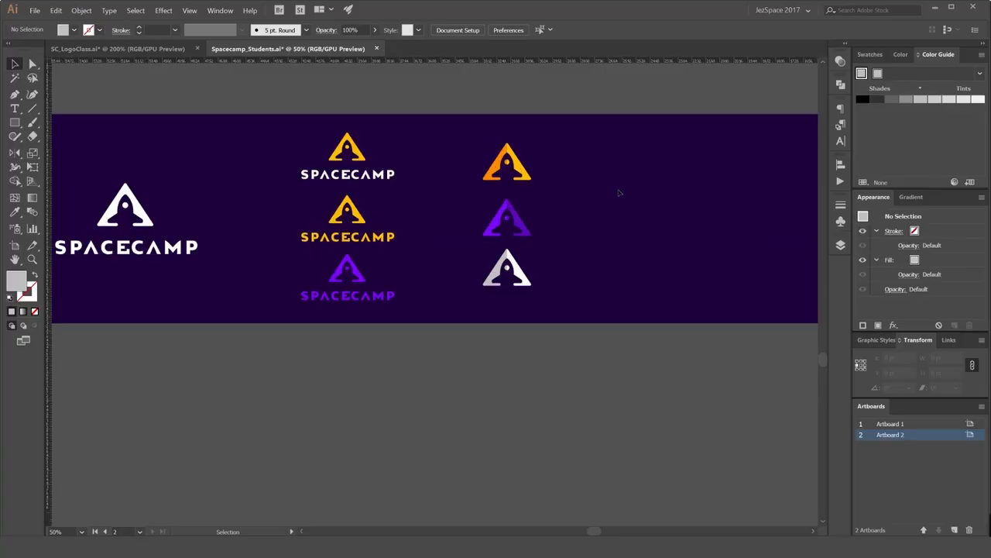
Shift the coloured logos and the two-tone icons together slightly closer to the large white logo.
{"action": "left_click_drag", "start_coordinate": [597, 144], "coordinate": [523, 250]}
{"action": "left_click_drag", "start_coordinate": [641, 128], "coordinate": [372, 308]}
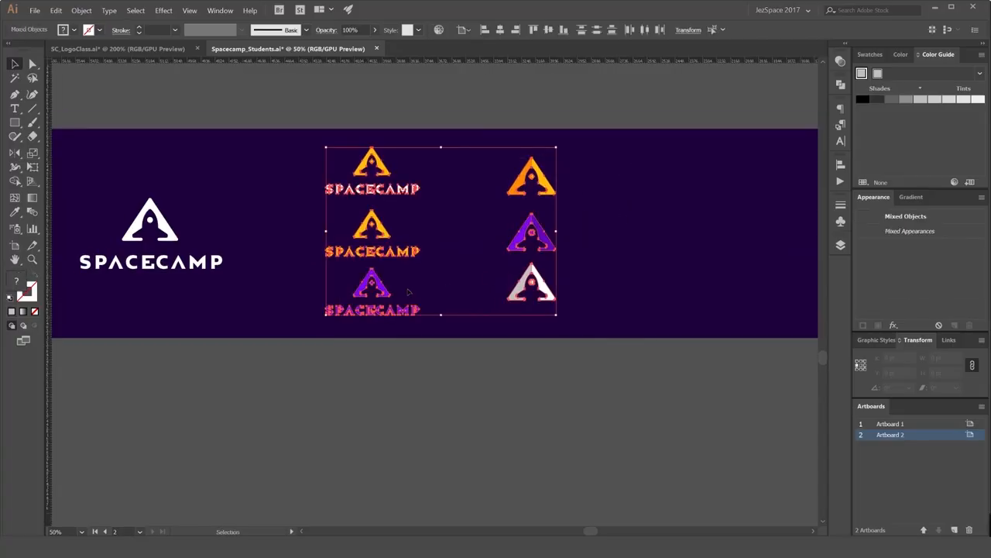
{"action": "left_click_drag", "start_coordinate": [418, 253], "coordinate": [404, 253]}
{"action": "left_click", "coordinate": [593, 221]}
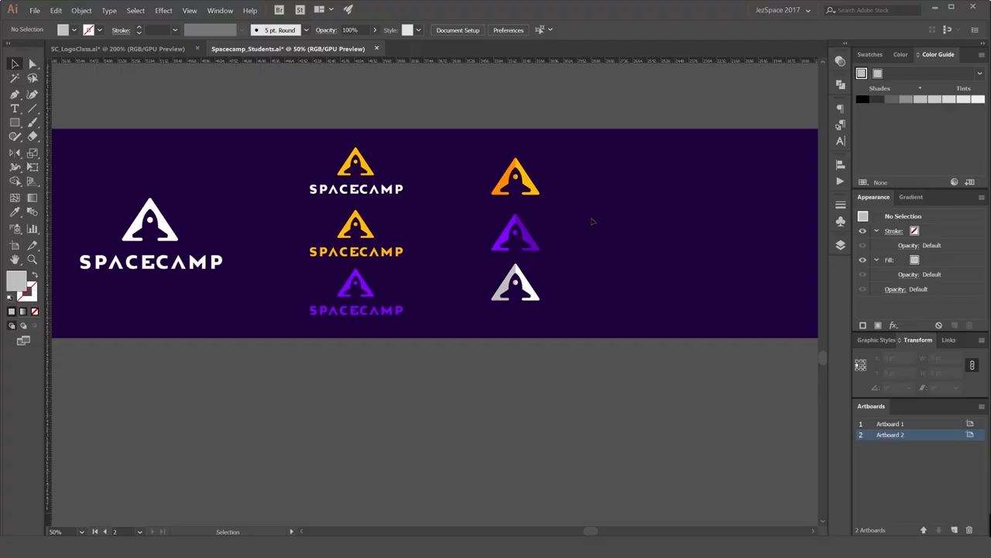
Draw a yellow circle about 238 pt in diameter to the right of the orange two-tone icon.
{"action": "left_click_drag", "start_coordinate": [527, 206], "coordinate": [738, 183]}
{"action": "scroll", "coordinate": [368, 213], "scroll_direction": "up", "scroll_amount": 2}
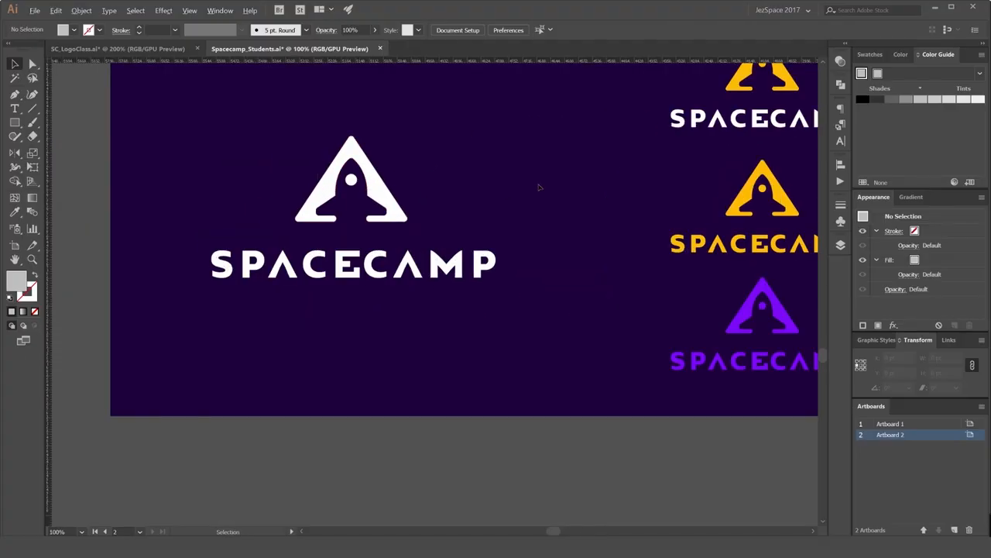
{"action": "scroll", "coordinate": [540, 187], "scroll_direction": "down", "scroll_amount": 1}
{"action": "scroll", "coordinate": [526, 166], "scroll_direction": "up", "scroll_amount": 1}
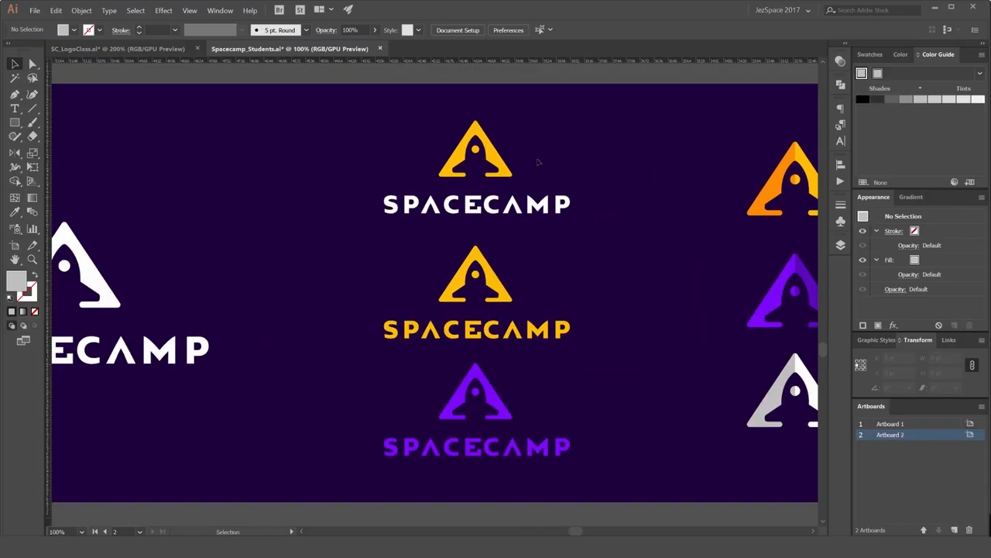
{"action": "scroll", "coordinate": [629, 137], "scroll_direction": "down", "scroll_amount": 1}
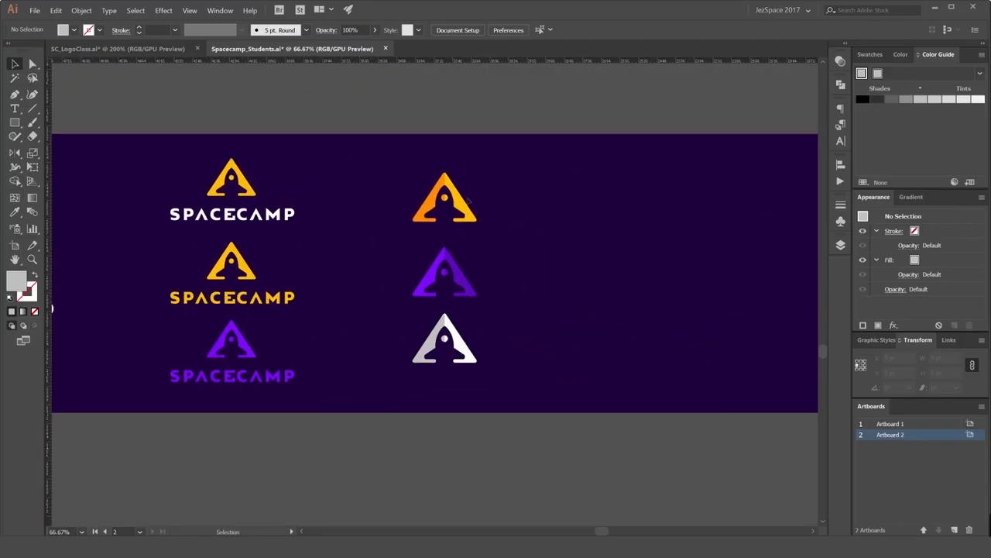
{"action": "scroll", "coordinate": [467, 201], "scroll_direction": "up", "scroll_amount": 1}
{"action": "left_click_drag", "start_coordinate": [483, 146], "coordinate": [393, 230]}
{"action": "left_click", "coordinate": [587, 200]}
{"action": "mouse_move", "coordinate": [589, 200]}
{"action": "left_mouse_down"}
{"action": "mouse_move", "coordinate": [506, 212]}
{"action": "mouse_move", "coordinate": [592, 244]}
{"action": "left_mouse_up"}
{"action": "key", "text": "l"}
{"action": "key", "text": "v"}
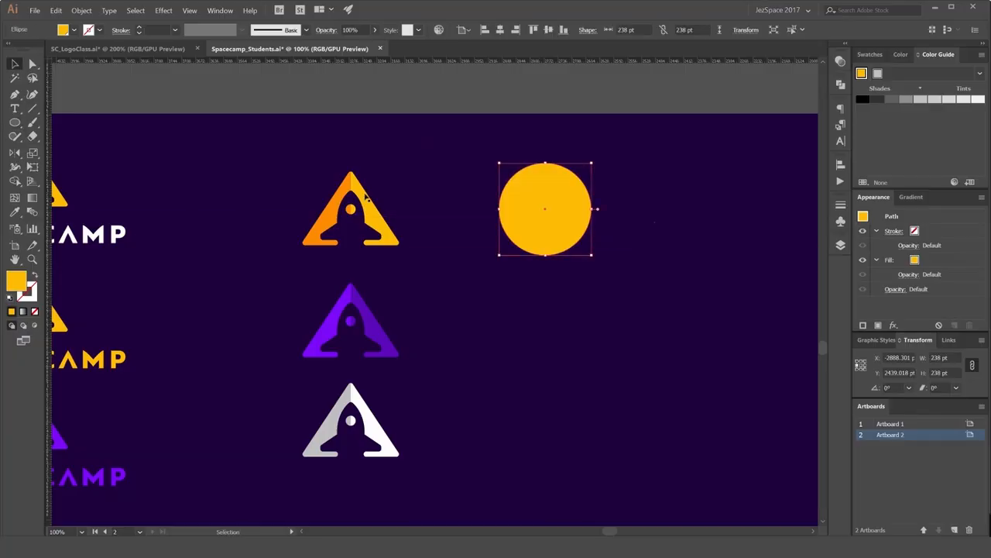
Place a copy of the rocket triangle on the yellow circle and scale it down to about 149 pt wide.
{"action": "left_click_drag", "start_coordinate": [413, 169], "coordinate": [296, 249]}
{"action": "left_click", "coordinate": [409, 386]}
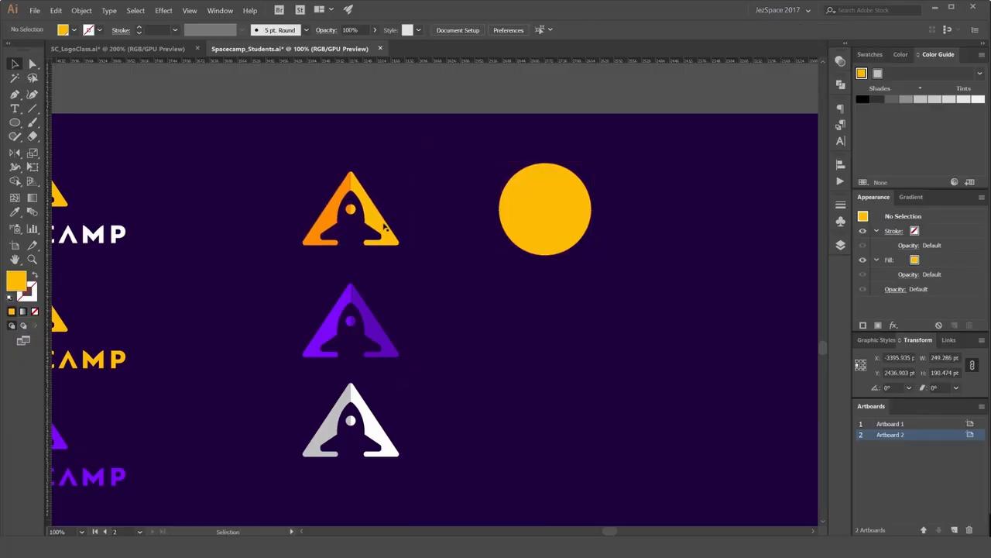
{"action": "left_click_drag", "start_coordinate": [385, 227], "coordinate": [572, 225]}
{"action": "left_click_drag", "start_coordinate": [586, 172], "coordinate": [573, 179]}
{"action": "scroll", "coordinate": [557, 199], "scroll_direction": "up", "scroll_amount": 2}
{"action": "left_click_drag", "start_coordinate": [546, 222], "coordinate": [560, 206]}
{"action": "key", "text": "ctrl+z"}
{"action": "left_click", "coordinate": [453, 266]}
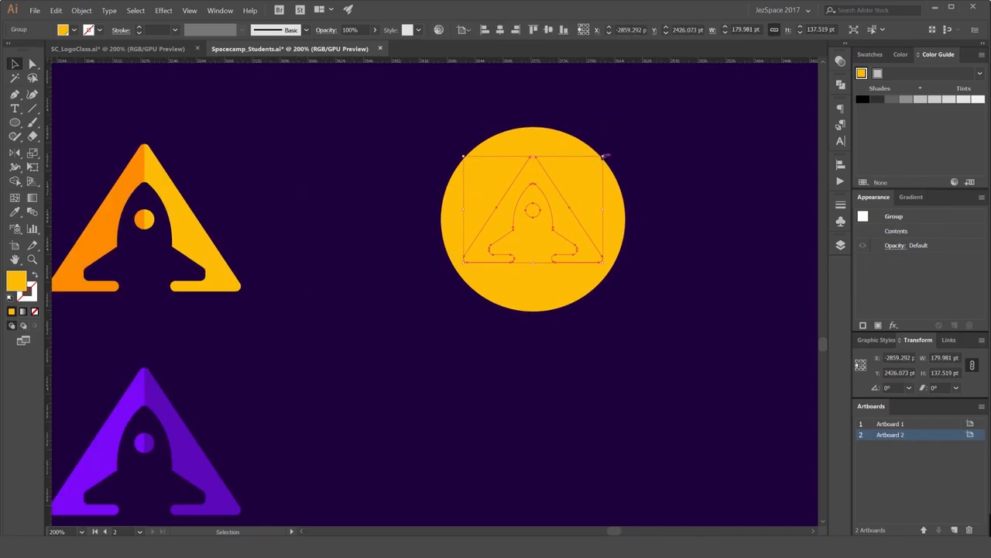
{"action": "left_click_drag", "start_coordinate": [605, 156], "coordinate": [617, 159]}
Fill the rocket triangle on the circle with the background's dark purple and bring it to the front.
{"action": "left_click", "coordinate": [691, 159]}
{"action": "key", "text": "v"}
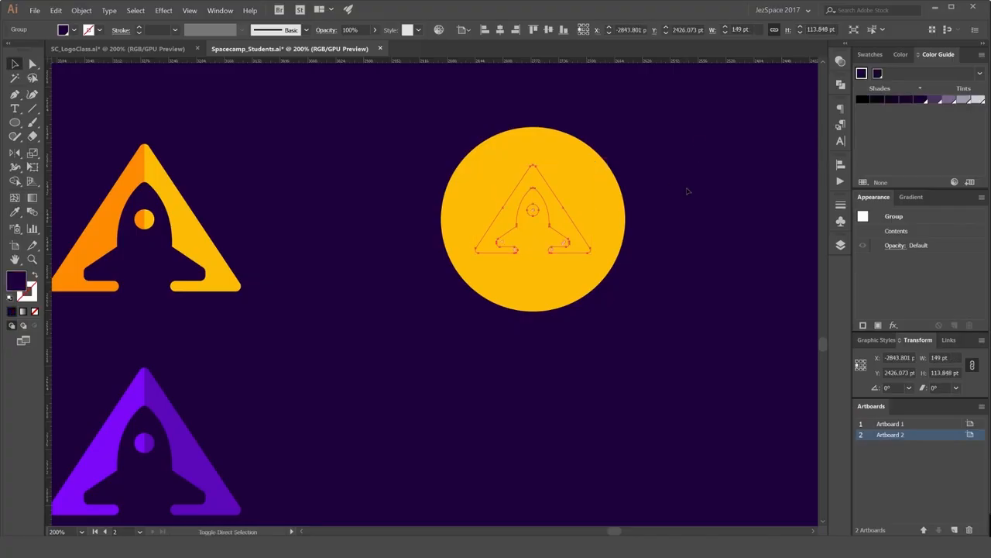
{"action": "key", "text": "ctrl+shift+]"}
{"action": "left_click", "coordinate": [687, 180]}
Enlarge the dark rocket triangle until its corners extend past the yellow circle, forming a round rocket badge.
{"action": "scroll", "coordinate": [686, 179], "scroll_direction": "down", "scroll_amount": 2}
{"action": "left_click_drag", "start_coordinate": [667, 184], "coordinate": [598, 159]}
{"action": "left_click", "coordinate": [535, 229]}
{"action": "scroll", "coordinate": [545, 215], "scroll_direction": "up", "scroll_amount": 1}
{"action": "left_click", "coordinate": [673, 163]}
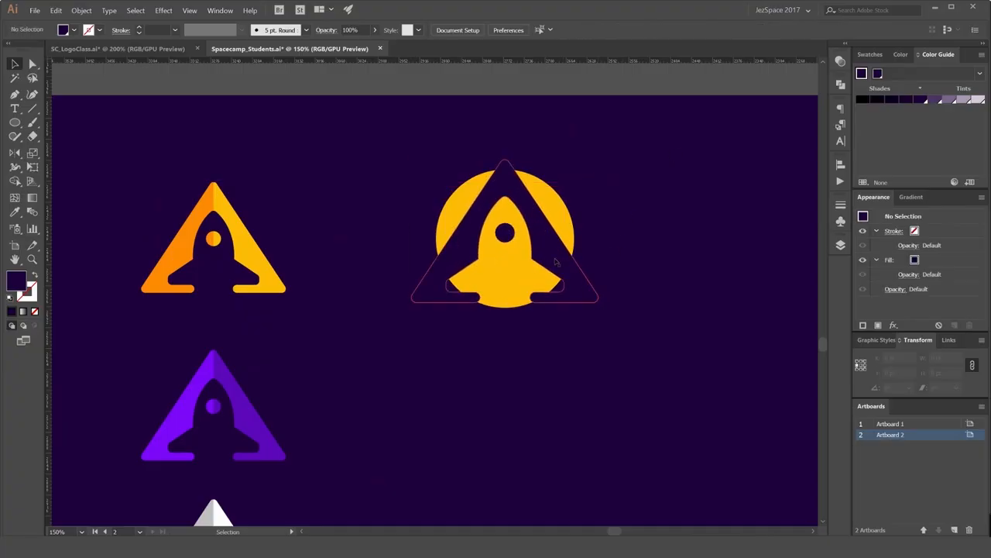
{"action": "left_click", "coordinate": [552, 232]}
{"action": "left_click", "coordinate": [698, 175]}
Lock the dark purple background so that only the round badge's artwork can be selected.
{"action": "scroll", "coordinate": [694, 175], "scroll_direction": "down", "scroll_amount": 2}
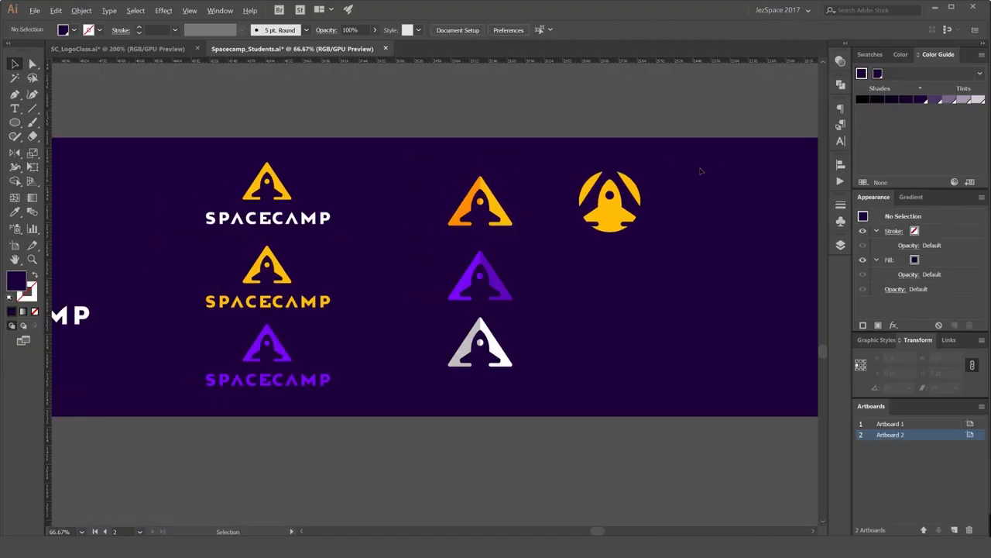
{"action": "left_click_drag", "start_coordinate": [702, 168], "coordinate": [625, 165]}
{"action": "scroll", "coordinate": [511, 220], "scroll_direction": "up", "scroll_amount": 2}
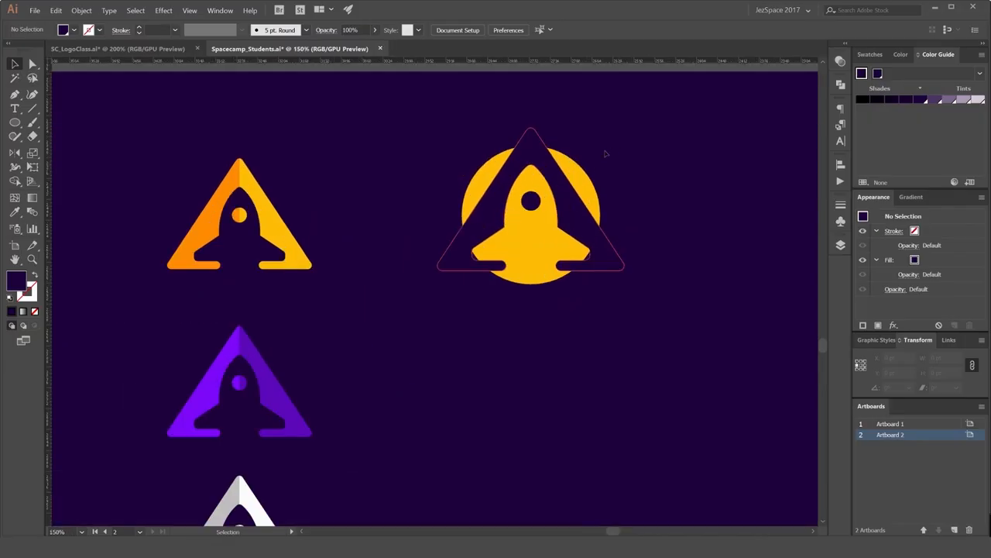
{"action": "left_click", "coordinate": [871, 55]}
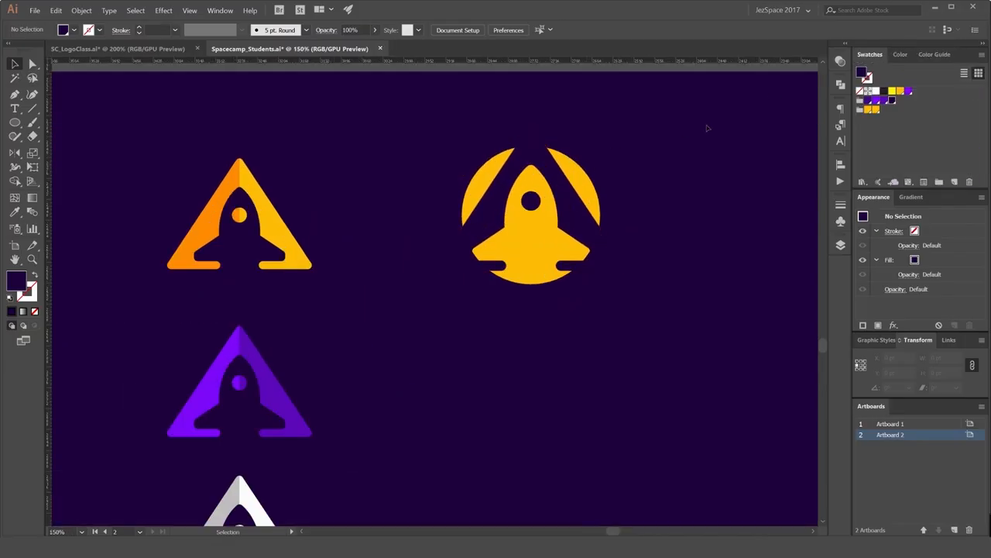
{"action": "left_click", "coordinate": [542, 190]}
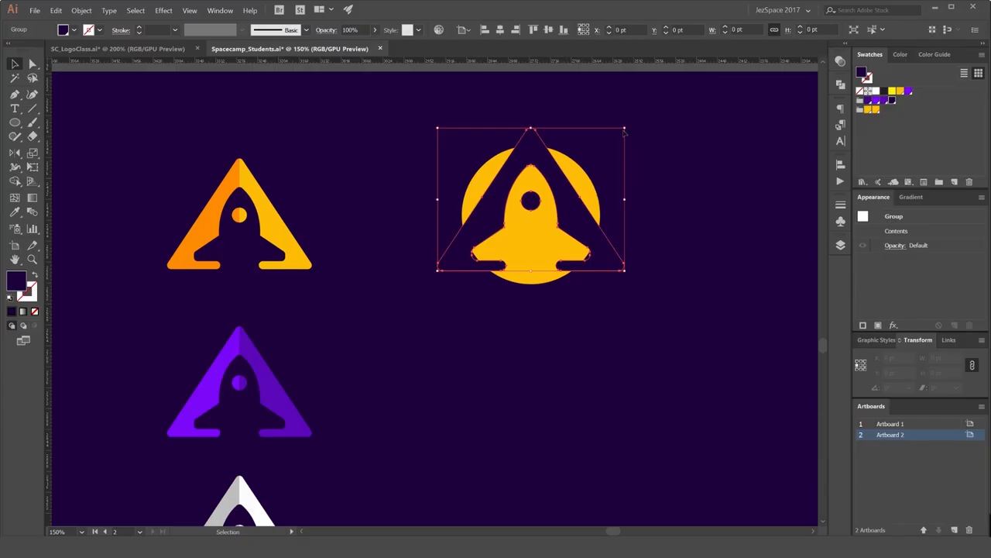
{"action": "left_click_drag", "start_coordinate": [623, 128], "coordinate": [450, 297]}
{"action": "left_click", "coordinate": [640, 166]}
{"action": "key", "text": "ctrl+alt+2"}
{"action": "key", "text": "ctrl+z"}
{"action": "left_click", "coordinate": [631, 68]}
{"action": "left_click_drag", "start_coordinate": [626, 113], "coordinate": [543, 126]}
{"action": "left_click", "coordinate": [594, 116]}
{"action": "key", "text": "ctrl+2"}
Duplicate the yellow round badge straight below itself and scale the copy down to a circle about 196 pt wide.
{"action": "left_click_drag", "start_coordinate": [506, 148], "coordinate": [507, 342]}
{"action": "left_click_drag", "start_coordinate": [589, 223], "coordinate": [570, 236]}
{"action": "left_click", "coordinate": [610, 253]}
{"action": "left_click_drag", "start_coordinate": [588, 273], "coordinate": [592, 202]}
Fill the circle of the second round badge with the bright purple swatch.
{"action": "key", "text": "a"}
{"action": "left_click", "coordinate": [523, 252]}
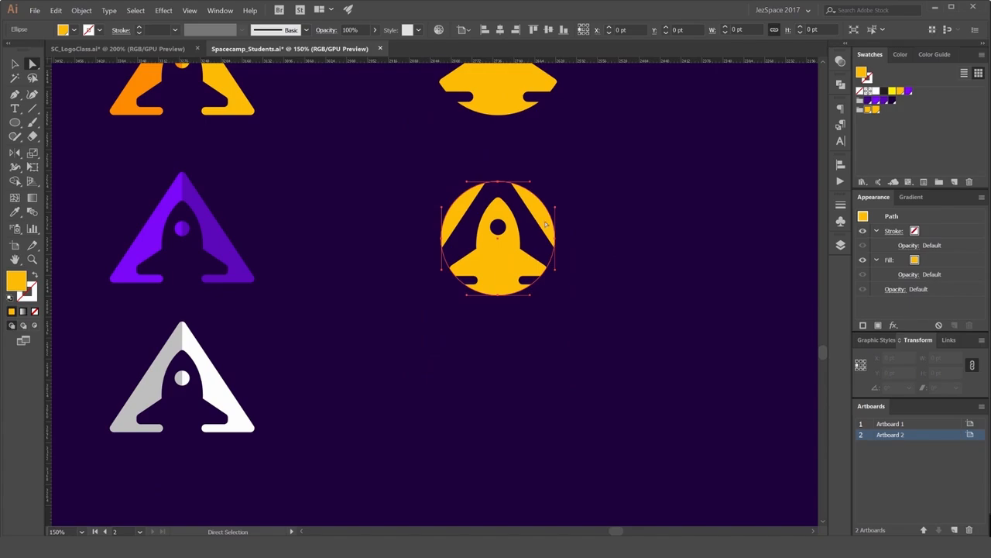
{"action": "key", "text": "v"}
{"action": "left_click", "coordinate": [871, 101]}
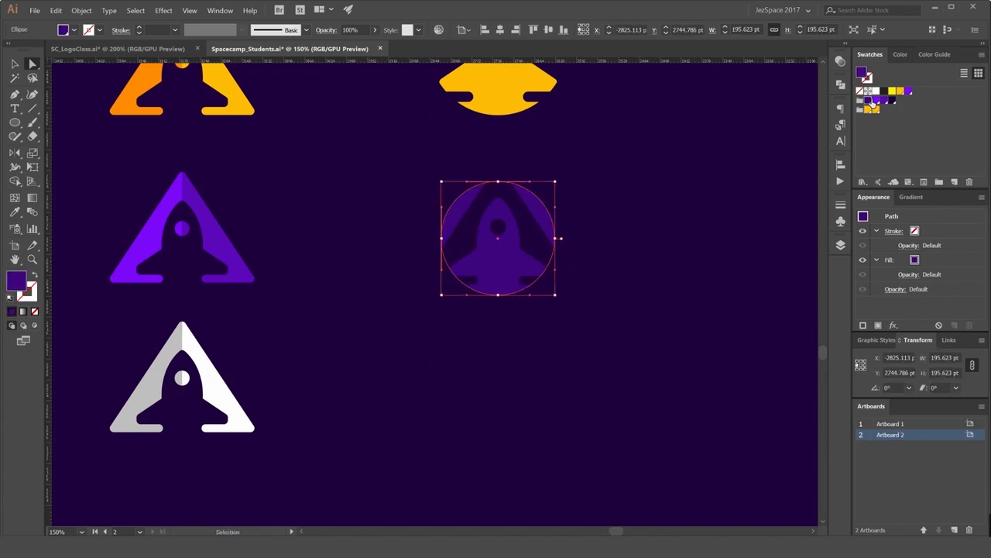
{"action": "left_click", "coordinate": [878, 101]}
{"action": "key", "text": "a"}
{"action": "left_click", "coordinate": [674, 191]}
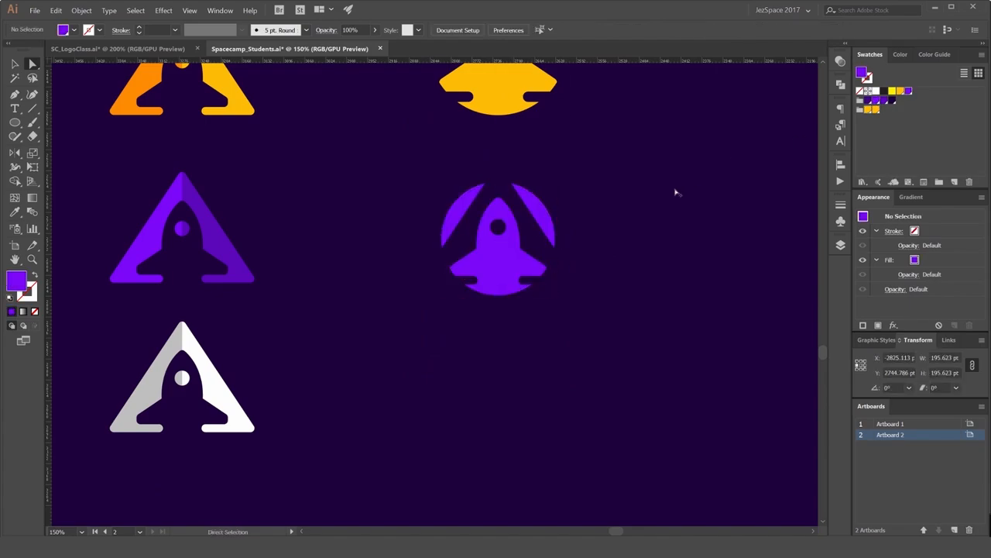
Duplicate the purple round badge below itself to make a third badge.
{"action": "scroll", "coordinate": [672, 188], "scroll_direction": "down", "scroll_amount": 3}
{"action": "mouse_move", "coordinate": [664, 177]}
{"action": "left_mouse_down"}
{"action": "mouse_move", "coordinate": [586, 193]}
{"action": "mouse_move", "coordinate": [466, 283]}
{"action": "left_mouse_up"}
{"action": "scroll", "coordinate": [557, 208], "scroll_direction": "up", "scroll_amount": 2}
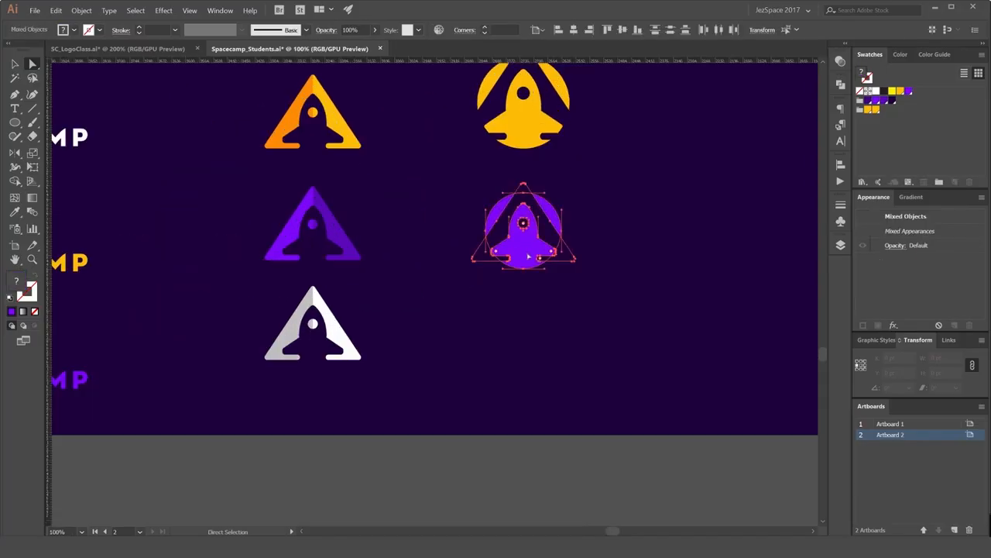
{"action": "left_click_drag", "start_coordinate": [523, 232], "coordinate": [589, 316]}
{"action": "left_click", "coordinate": [643, 284]}
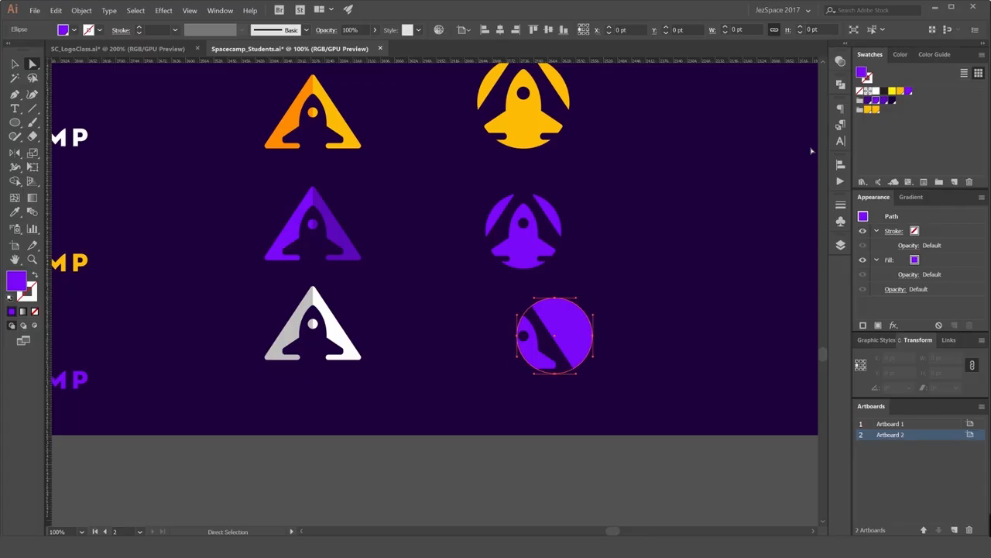
{"action": "key", "text": "ctrl+z"}
Fill the circle of the lowest round badge with white.
{"action": "left_click", "coordinate": [876, 91]}
{"action": "key", "text": "v"}
{"action": "left_click", "coordinate": [669, 248]}
{"action": "key", "text": "ctrl+0"}
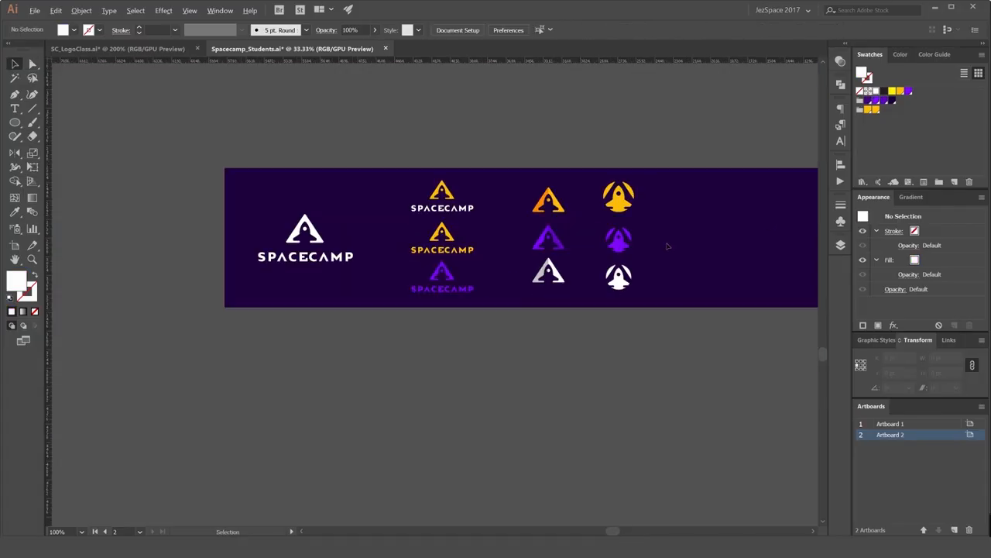
Scale the yellow round badge down to about 282 pt in overall width to suit the badges below it.
{"action": "left_click_drag", "start_coordinate": [586, 196], "coordinate": [511, 243]}
{"action": "scroll", "coordinate": [558, 203], "scroll_direction": "up", "scroll_amount": 1}
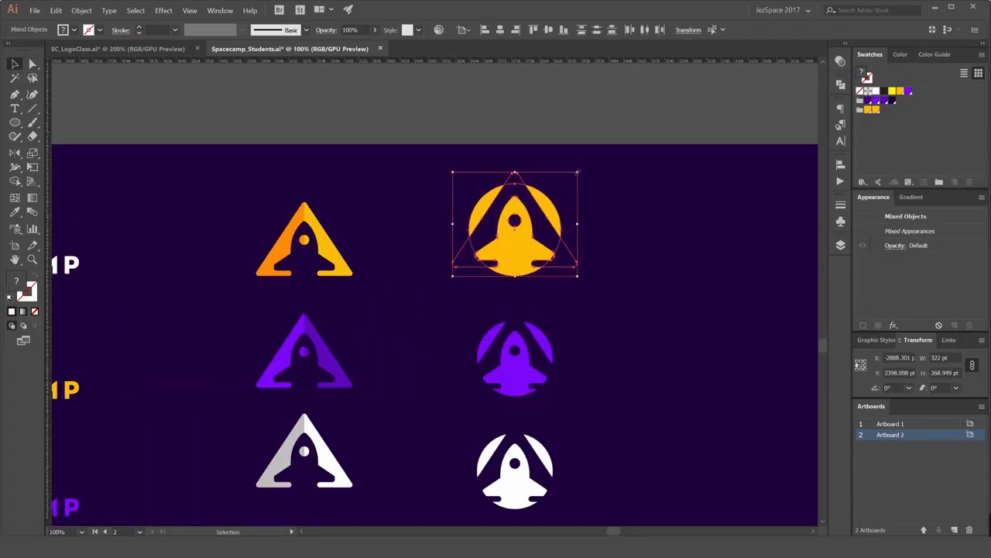
{"action": "left_click_drag", "start_coordinate": [578, 172], "coordinate": [571, 170]}
{"action": "scroll", "coordinate": [625, 182], "scroll_direction": "down", "scroll_amount": 2}
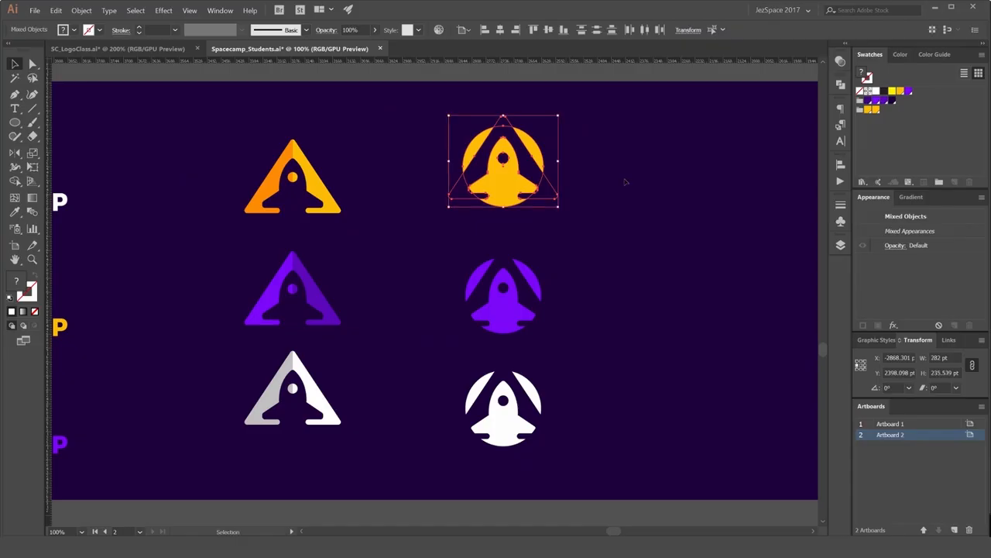
{"action": "left_click", "coordinate": [596, 172]}
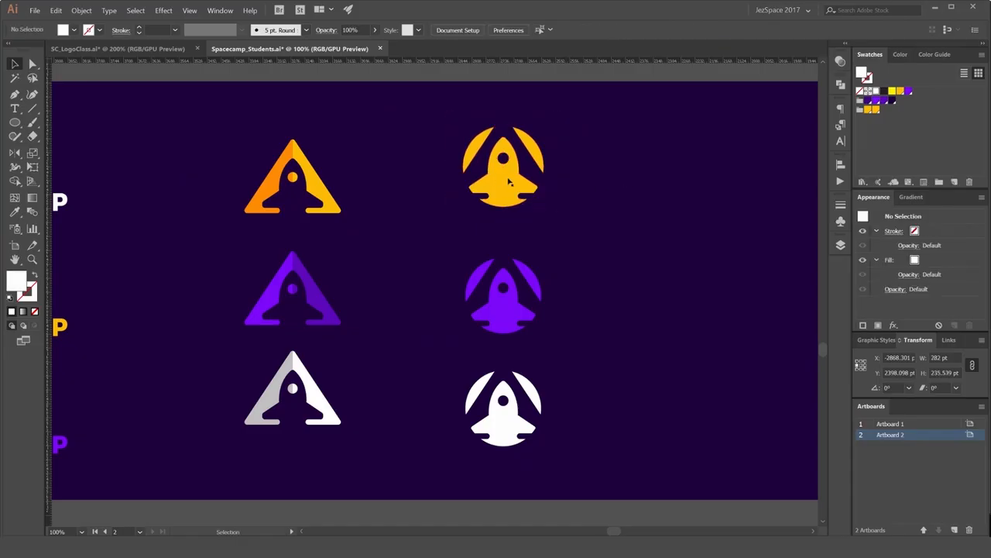
Draw a white rectangle about 684 by 154 pt to the right of the yellow round badge.
{"action": "scroll", "coordinate": [508, 181], "scroll_direction": "up", "scroll_amount": 1}
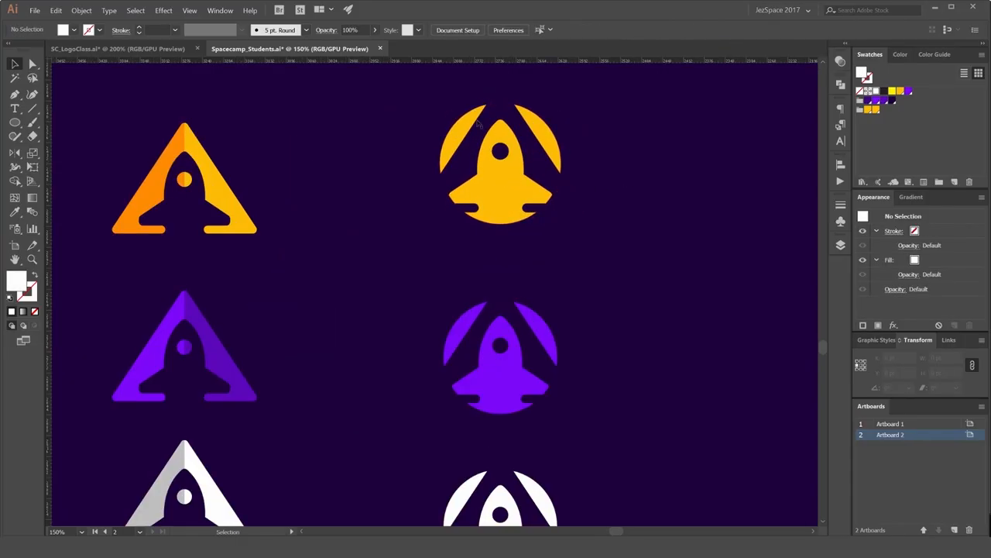
{"action": "scroll", "coordinate": [569, 232], "scroll_direction": "down", "scroll_amount": 3}
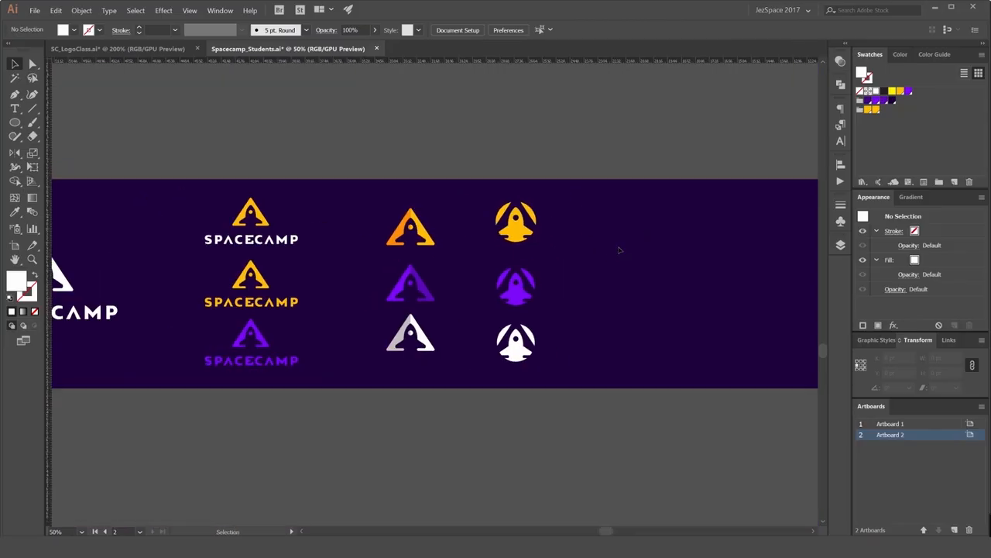
{"action": "left_click_drag", "start_coordinate": [617, 250], "coordinate": [573, 242]}
{"action": "left_click_drag", "start_coordinate": [577, 205], "coordinate": [553, 215]}
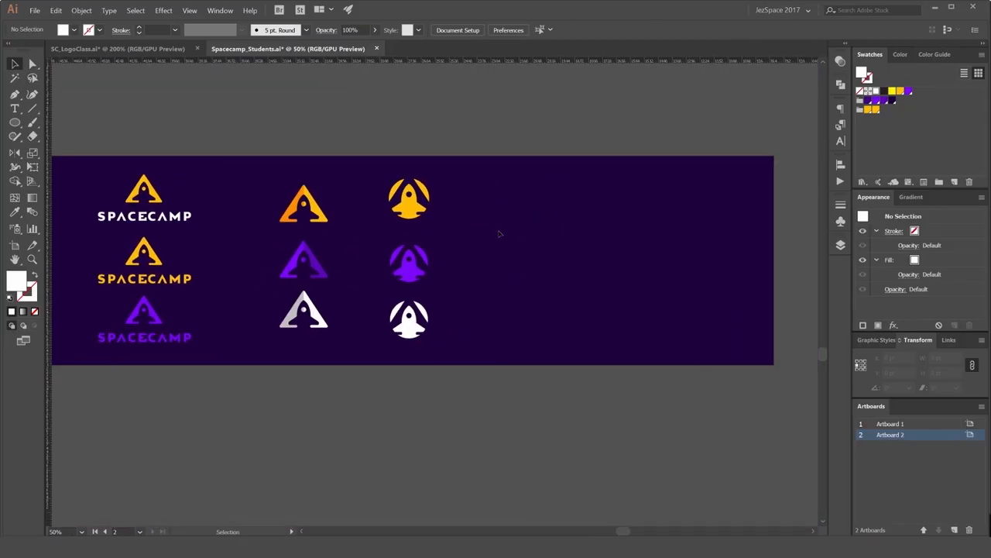
{"action": "scroll", "coordinate": [542, 197], "scroll_direction": "up", "scroll_amount": 1}
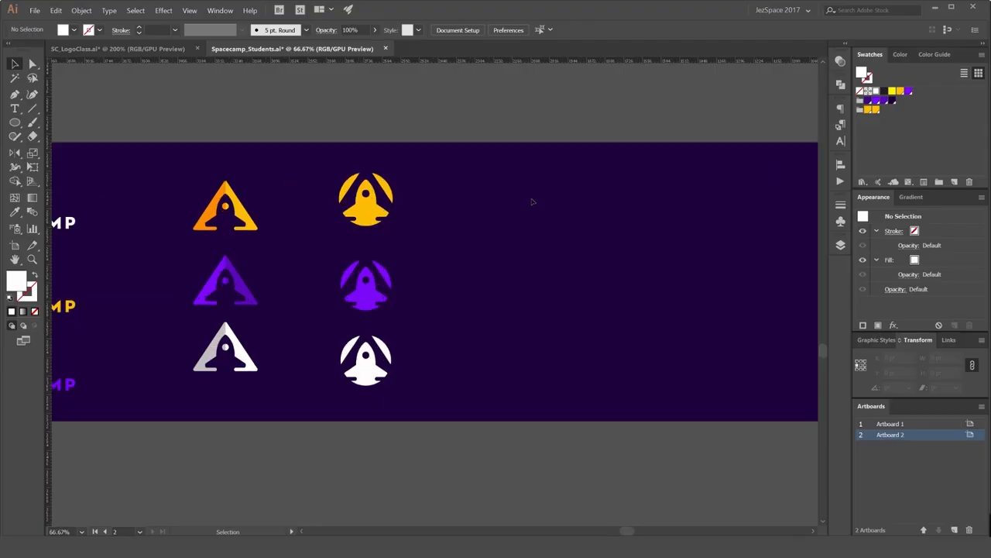
{"action": "key", "text": "m"}
{"action": "left_click", "coordinate": [871, 55]}
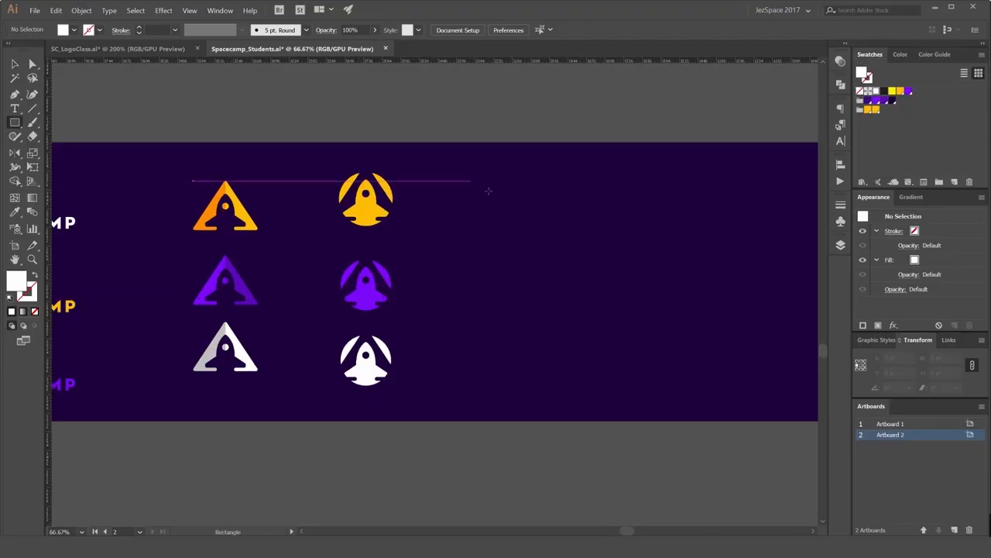
{"action": "left_click_drag", "start_coordinate": [473, 181], "coordinate": [650, 220]}
{"action": "scroll", "coordinate": [401, 173], "scroll_direction": "up", "scroll_amount": 2}
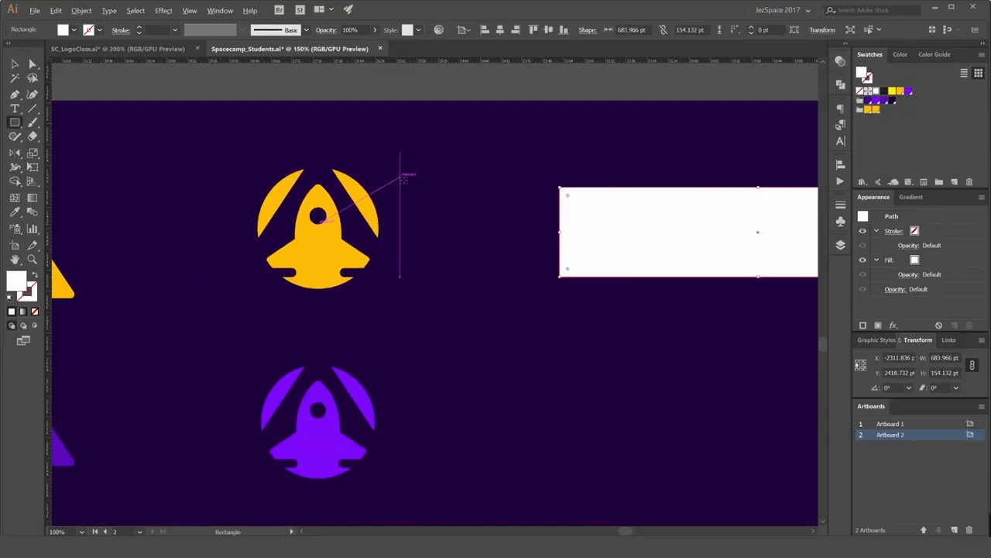
{"action": "scroll", "coordinate": [328, 204], "scroll_direction": "down", "scroll_amount": 2}
{"action": "left_click_drag", "start_coordinate": [358, 191], "coordinate": [657, 158]}
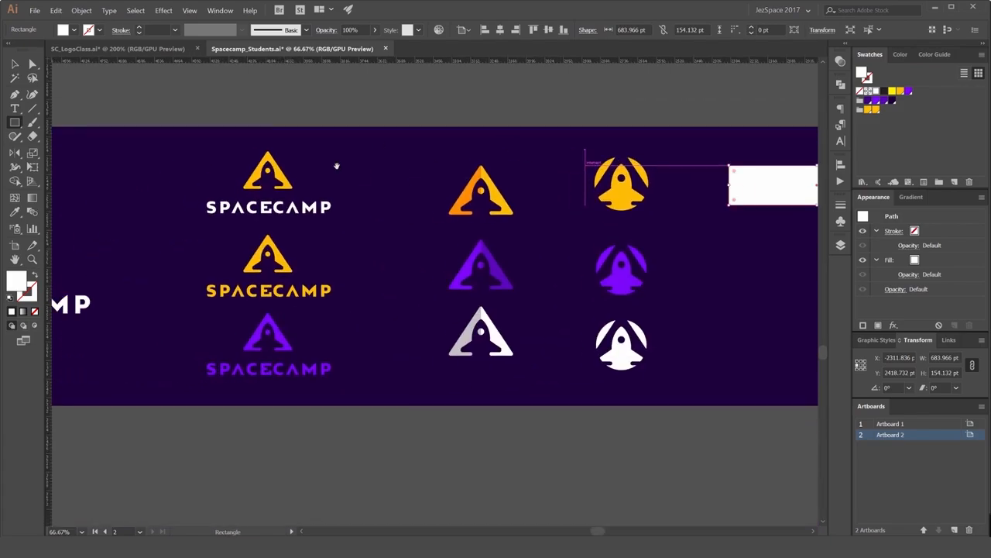
{"action": "left_click_drag", "start_coordinate": [336, 166], "coordinate": [440, 152]}
{"action": "left_click_drag", "start_coordinate": [497, 134], "coordinate": [443, 131]}
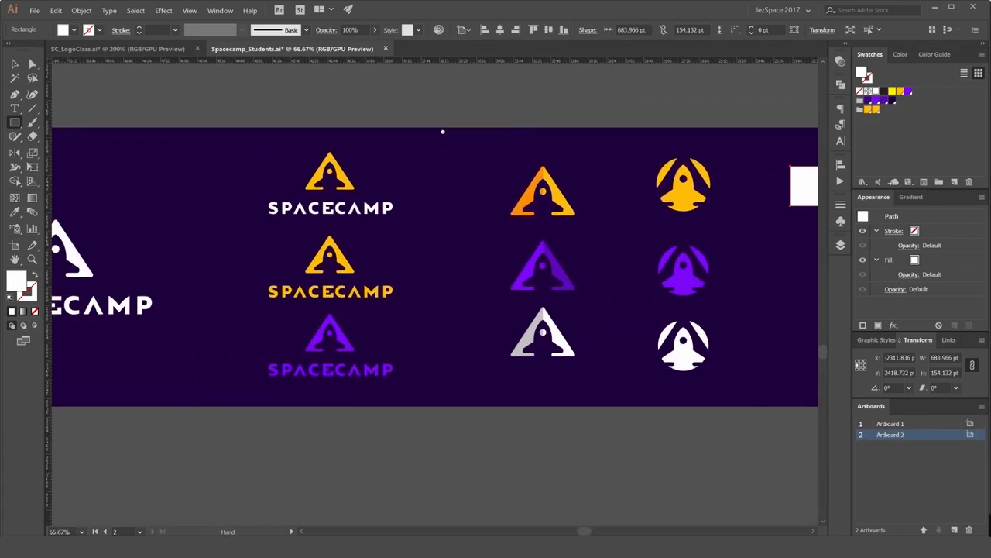
Enlarge the white rectangle to about 1412.5 by 1080 pt so it fills the artboard area beyond the round badges.
{"action": "left_click_drag", "start_coordinate": [715, 137], "coordinate": [276, 140]}
{"action": "scroll", "coordinate": [442, 181], "scroll_direction": "up", "scroll_amount": 1}
{"action": "left_click_drag", "start_coordinate": [440, 159], "coordinate": [441, 135]}
{"action": "key", "text": "v"}
{"action": "left_click_drag", "start_coordinate": [519, 181], "coordinate": [542, 182]}
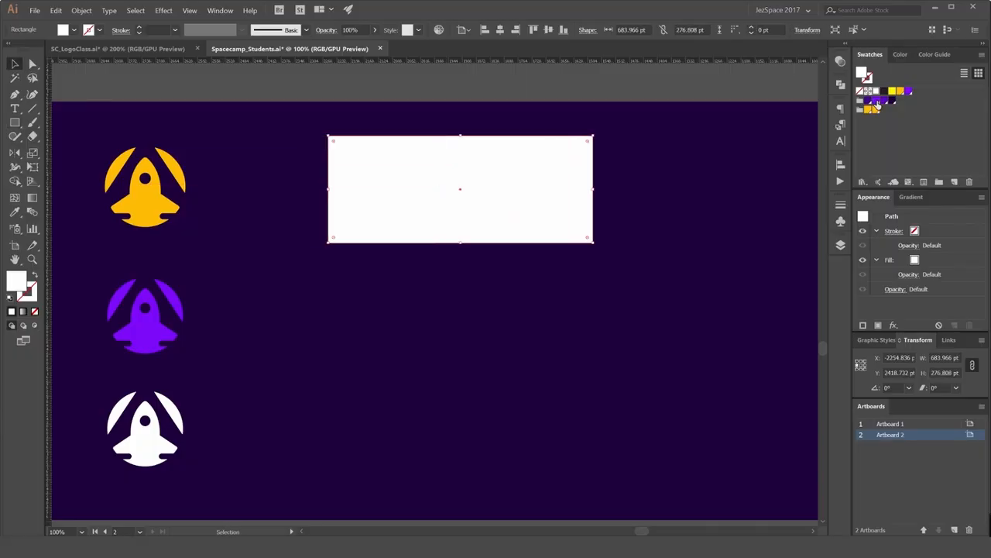
{"action": "left_click", "coordinate": [213, 158]}
{"action": "left_click_drag", "start_coordinate": [426, 132], "coordinate": [434, 150]}
{"action": "scroll", "coordinate": [439, 151], "scroll_direction": "down", "scroll_amount": 1}
{"action": "left_click_drag", "start_coordinate": [536, 178], "coordinate": [701, 178]}
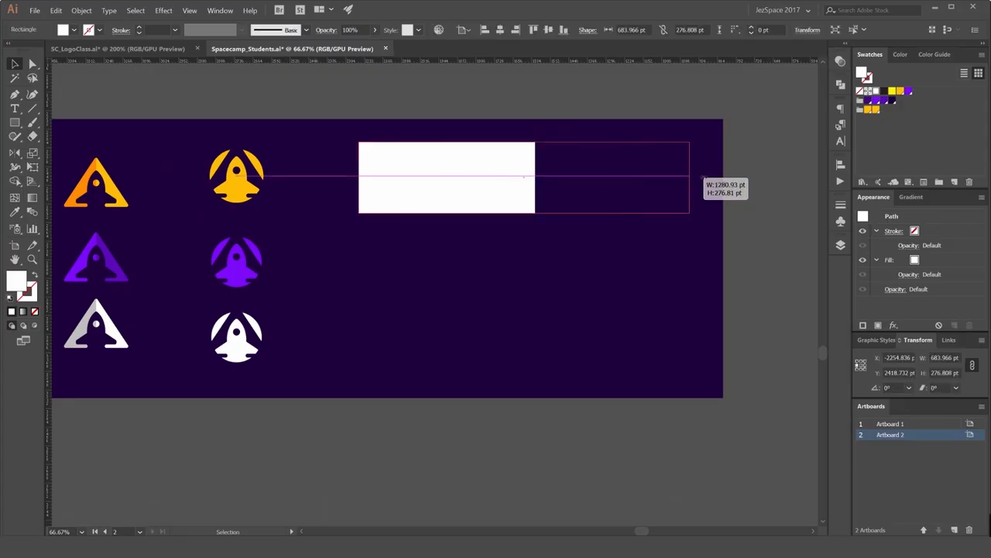
{"action": "left_click_drag", "start_coordinate": [540, 141], "coordinate": [541, 118]}
{"action": "left_click_drag", "start_coordinate": [541, 213], "coordinate": [540, 405]}
{"action": "left_click", "coordinate": [540, 412]}
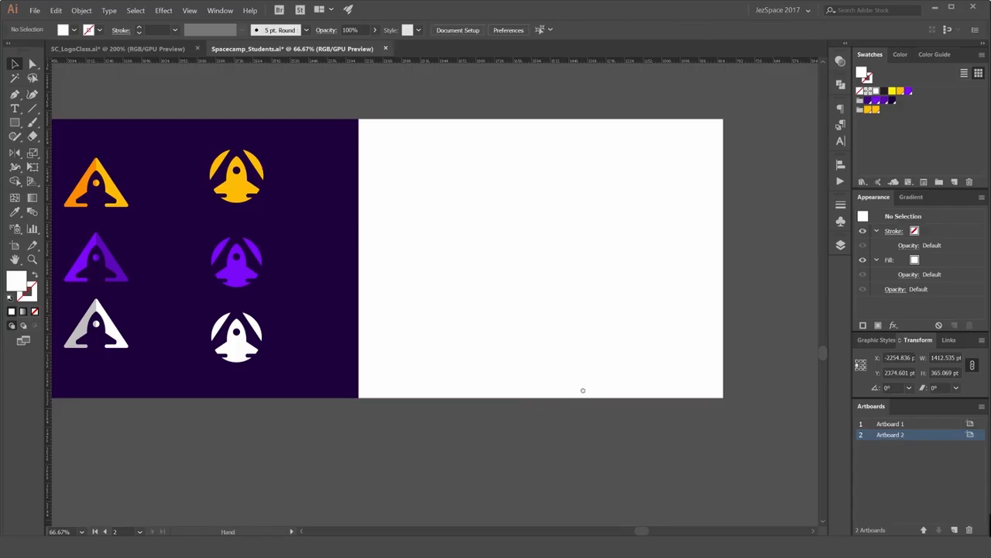
{"action": "left_click_drag", "start_coordinate": [466, 392], "coordinate": [584, 391]}
{"action": "scroll", "coordinate": [546, 356], "scroll_direction": "down", "scroll_amount": 1}
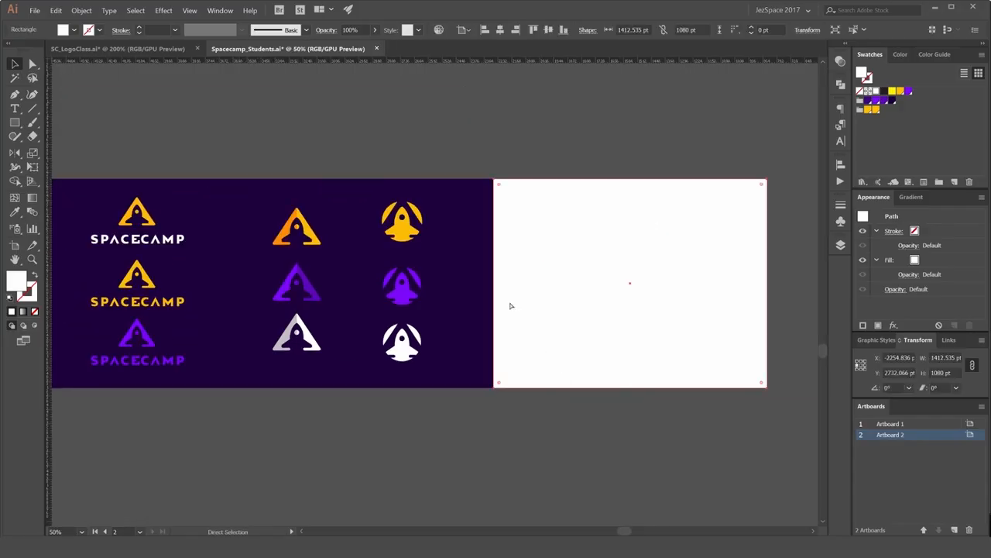
Duplicate the logo with yellow triangle and white wordmark onto the upper part of the white rectangle.
{"action": "left_click_drag", "start_coordinate": [193, 274], "coordinate": [283, 244]}
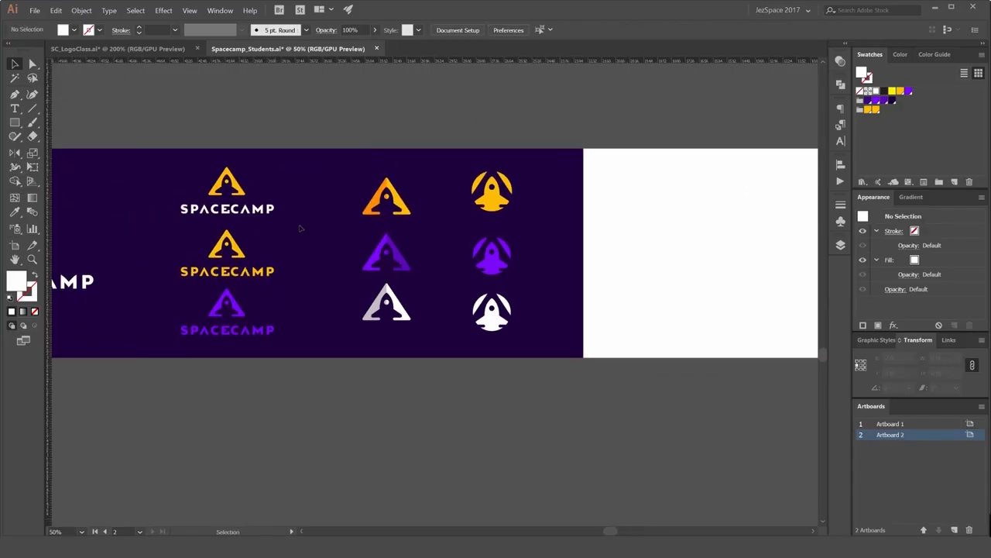
{"action": "left_click_drag", "start_coordinate": [236, 209], "coordinate": [729, 239]}
{"action": "left_click_drag", "start_coordinate": [699, 237], "coordinate": [552, 246]}
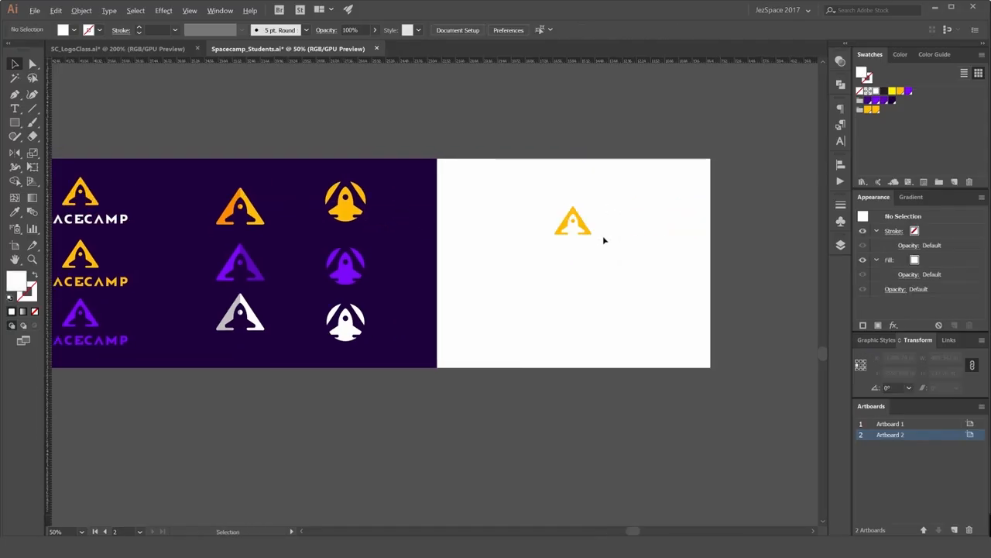
Fill the copied logo's SPACECAMP wordmark with the dark purple swatch.
{"action": "scroll", "coordinate": [602, 239], "scroll_direction": "up", "scroll_amount": 2, "text": "alt"}
{"action": "left_click", "coordinate": [892, 102]}
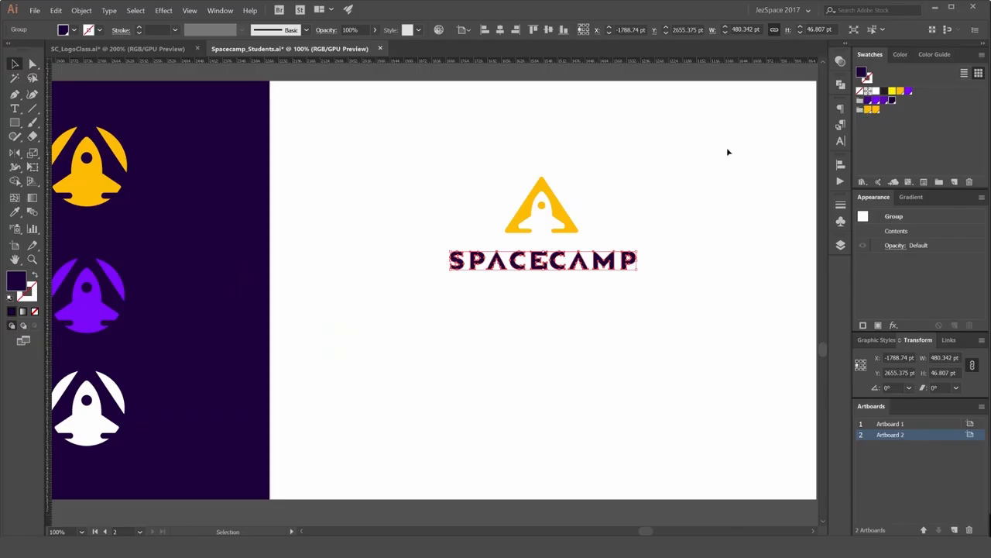
{"action": "left_click", "coordinate": [726, 149]}
Try a black fill on the copied logo's SPACECAMP wordmark.
{"action": "scroll", "coordinate": [628, 233], "scroll_direction": "up", "scroll_amount": 2, "text": "alt"}
{"action": "left_click_drag", "start_coordinate": [668, 241], "coordinate": [566, 278]}
{"action": "left_click", "coordinate": [603, 289]}
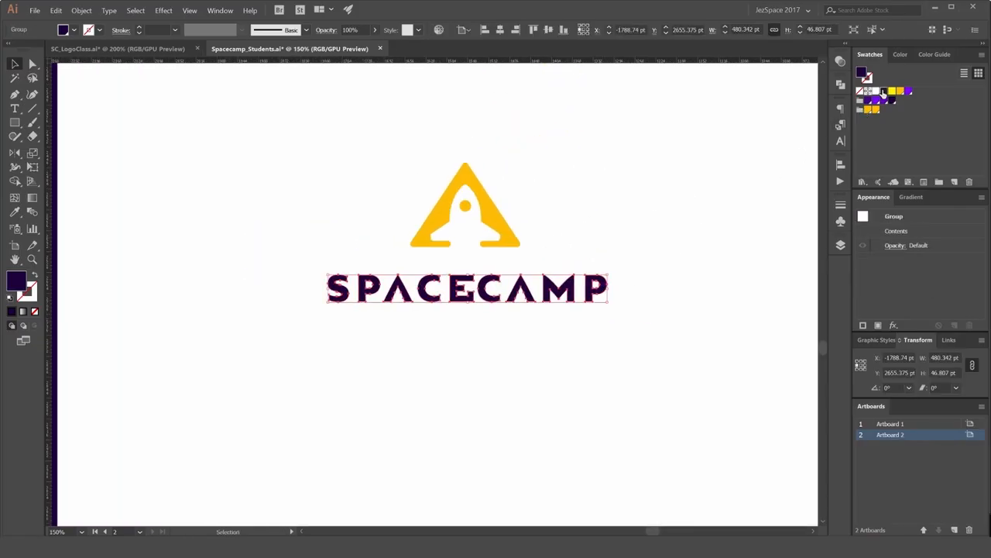
{"action": "left_click", "coordinate": [883, 93]}
{"action": "left_click", "coordinate": [700, 185]}
{"action": "scroll", "coordinate": [516, 280], "scroll_direction": "up", "scroll_amount": 3, "text": "alt"}
{"action": "scroll", "coordinate": [552, 268], "scroll_direction": "down", "scroll_amount": 2, "text": "alt"}
{"action": "key", "text": "ctrl+z"}
{"action": "scroll", "coordinate": [648, 211], "scroll_direction": "down", "scroll_amount": 2, "text": "alt"}
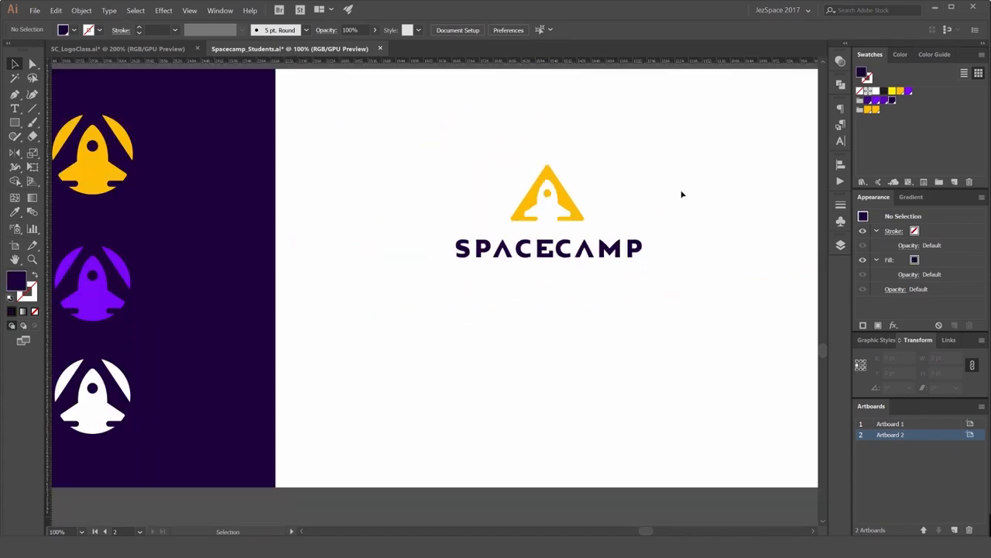
Fill the copied logo's rocket triangle with the same dark purple as its wordmark.
{"action": "left_click", "coordinate": [570, 203]}
{"action": "left_click", "coordinate": [893, 100]}
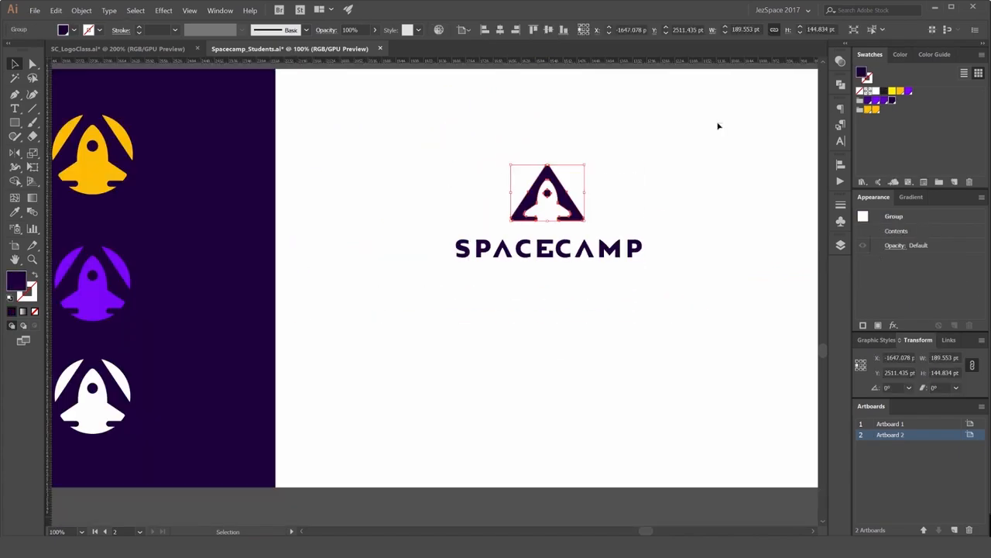
{"action": "left_click", "coordinate": [717, 124]}
Move the complete dark purple logo up near the top edge of the white rectangle.
{"action": "scroll", "coordinate": [695, 150], "scroll_direction": "down", "scroll_amount": 1, "text": "alt"}
{"action": "left_click_drag", "start_coordinate": [696, 150], "coordinate": [652, 181]}
{"action": "left_click_drag", "start_coordinate": [592, 240], "coordinate": [581, 193]}
{"action": "left_click", "coordinate": [689, 175]}
{"action": "scroll", "coordinate": [689, 174], "scroll_direction": "down", "scroll_amount": 1, "text": "alt"}
{"action": "left_click_drag", "start_coordinate": [688, 174], "coordinate": [607, 204]}
{"action": "scroll", "coordinate": [606, 204], "scroll_direction": "up", "scroll_amount": 1, "text": "alt"}
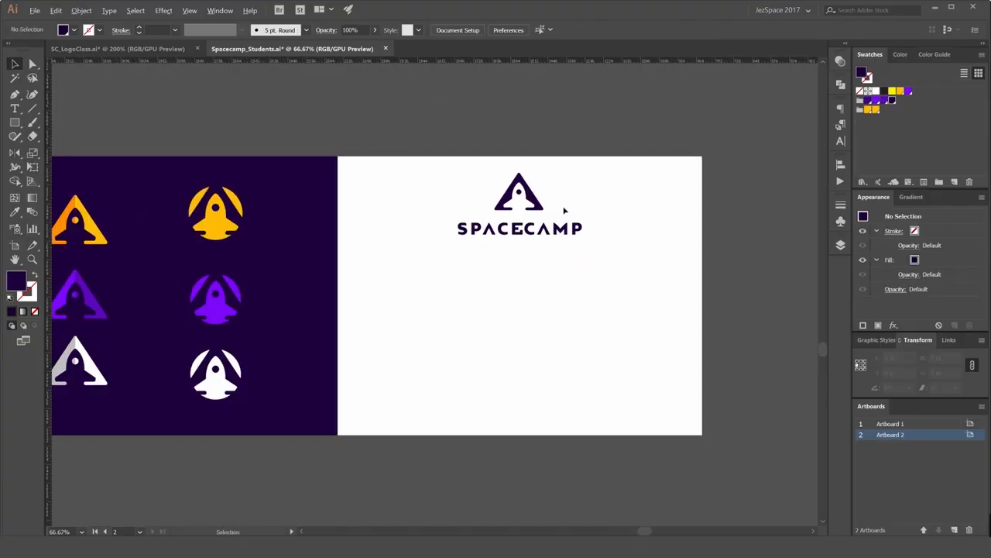
{"action": "scroll", "coordinate": [566, 210], "scroll_direction": "down", "scroll_amount": 3, "text": "alt"}
{"action": "scroll", "coordinate": [558, 209], "scroll_direction": "up", "scroll_amount": 4, "text": "alt"}
{"action": "left_click", "coordinate": [542, 205]}
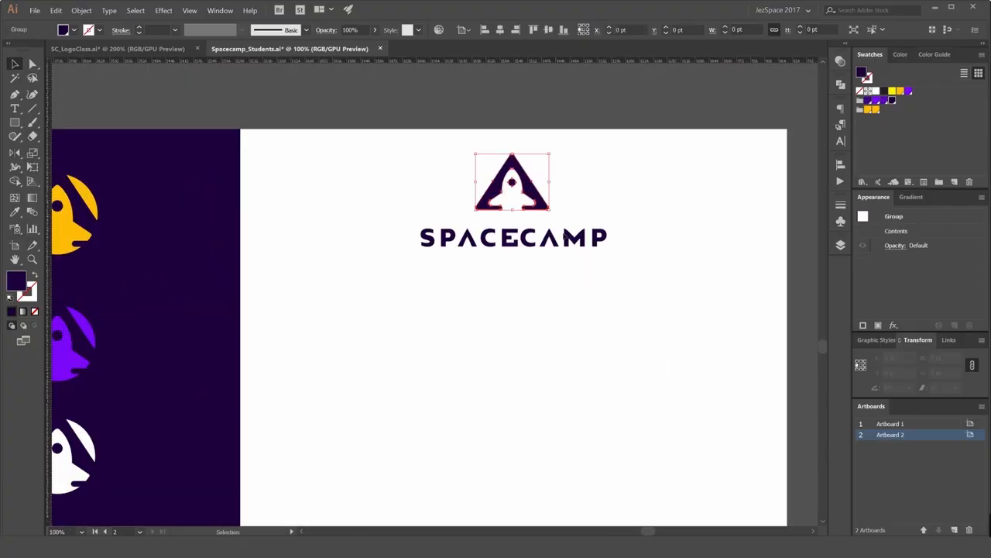
{"action": "left_click_drag", "start_coordinate": [544, 206], "coordinate": [542, 145]}
{"action": "left_click", "coordinate": [578, 146]}
{"action": "left_click", "coordinate": [539, 138]}
{"action": "left_click", "coordinate": [607, 129]}
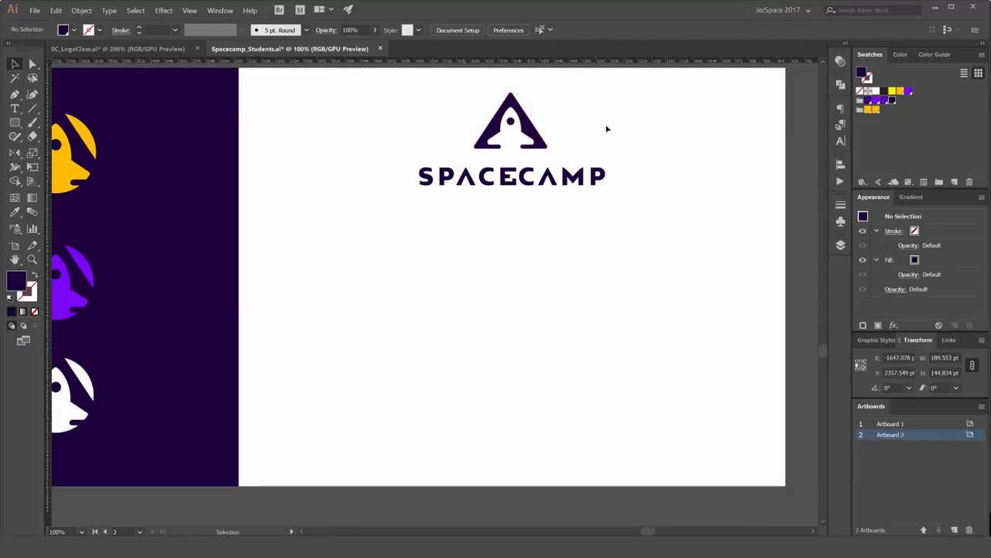
Duplicate the dark purple logo straight down below itself on the white background.
{"action": "left_click_drag", "start_coordinate": [427, 211], "coordinate": [412, 215]}
{"action": "left_click_drag", "start_coordinate": [640, 96], "coordinate": [413, 200]}
{"action": "left_click_drag", "start_coordinate": [508, 182], "coordinate": [507, 326], "text": "alt+shift"}
{"action": "left_click", "coordinate": [582, 271]}
Fill both the rocket triangle and the wordmark of the lower logo copy with yellow.
{"action": "left_click", "coordinate": [536, 269]}
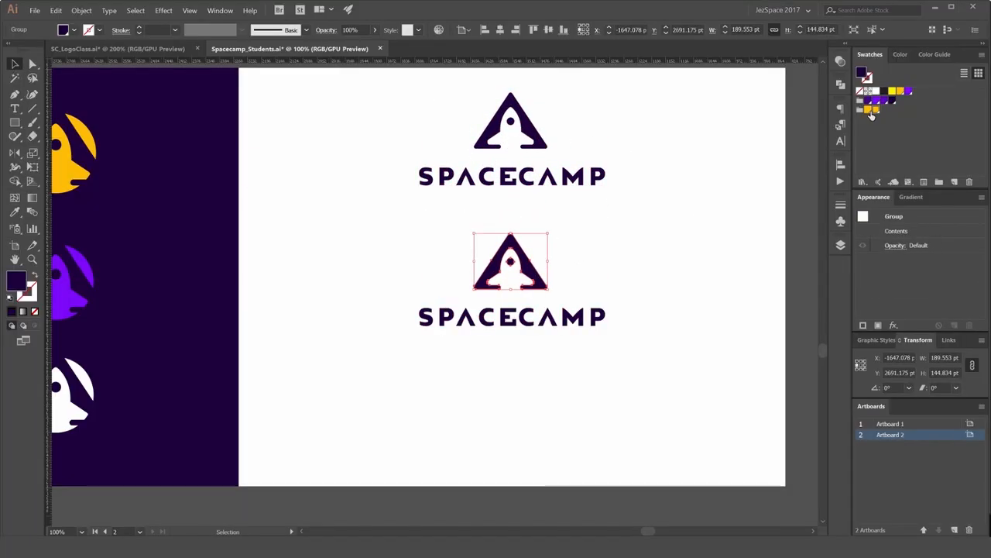
{"action": "left_click", "coordinate": [872, 110]}
{"action": "left_click", "coordinate": [511, 316]}
{"action": "left_click", "coordinate": [871, 110]}
{"action": "left_click", "coordinate": [660, 242]}
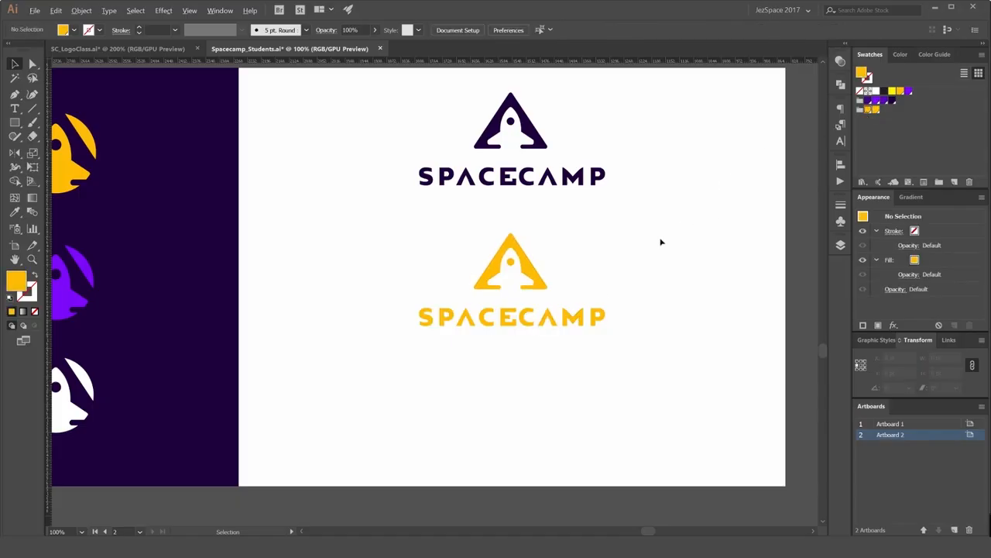
Examine the yellow logo on white close up and from a distance, checking legibility and the gap between triangle and wordmark.
{"action": "scroll", "coordinate": [660, 243], "scroll_direction": "down", "scroll_amount": 3}
{"action": "scroll", "coordinate": [602, 256], "scroll_direction": "up", "scroll_amount": 2}
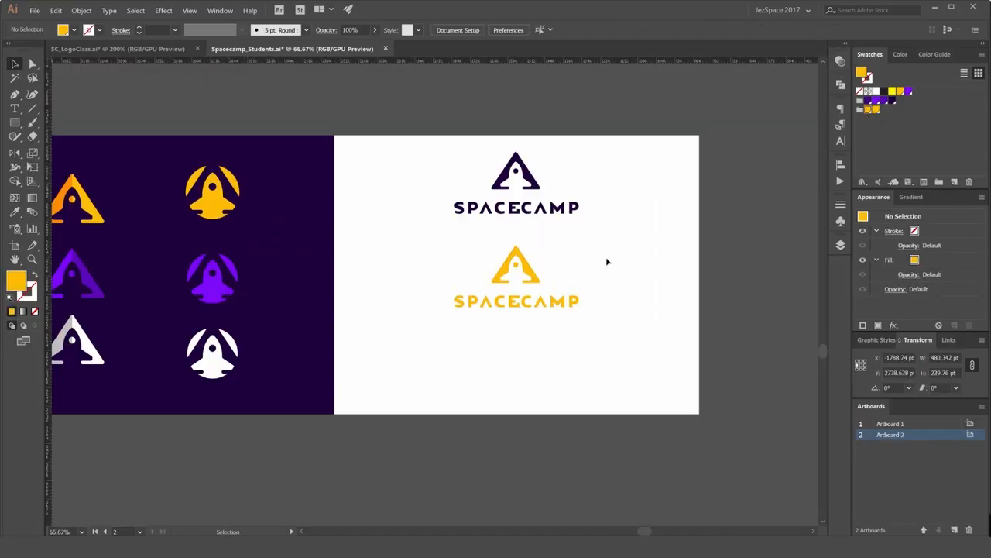
{"action": "scroll", "coordinate": [609, 261], "scroll_direction": "down", "scroll_amount": 2}
{"action": "scroll", "coordinate": [571, 268], "scroll_direction": "up", "scroll_amount": 3}
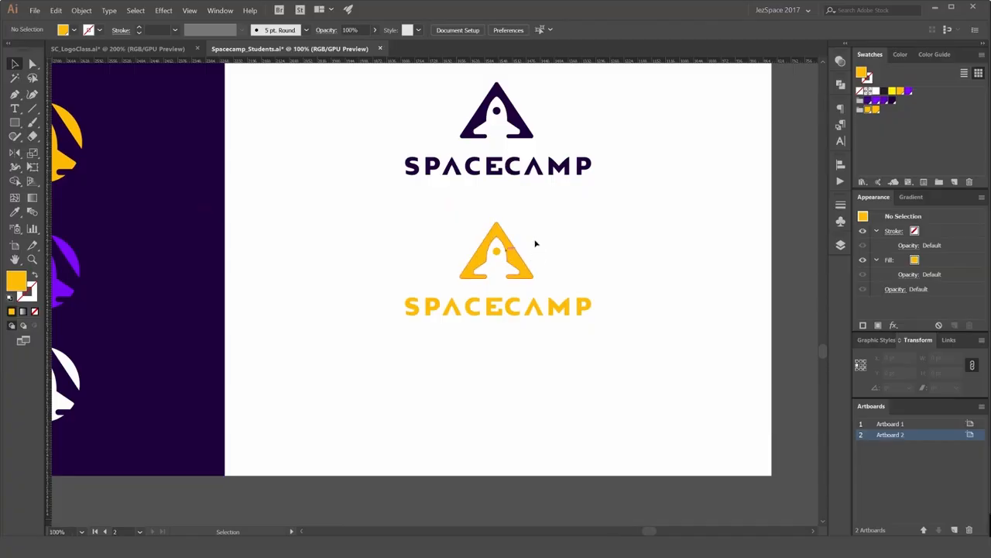
{"action": "scroll", "coordinate": [535, 244], "scroll_direction": "down", "scroll_amount": 2}
{"action": "scroll", "coordinate": [571, 272], "scroll_direction": "up", "scroll_amount": 3}
{"action": "scroll", "coordinate": [529, 228], "scroll_direction": "up", "scroll_amount": 1}
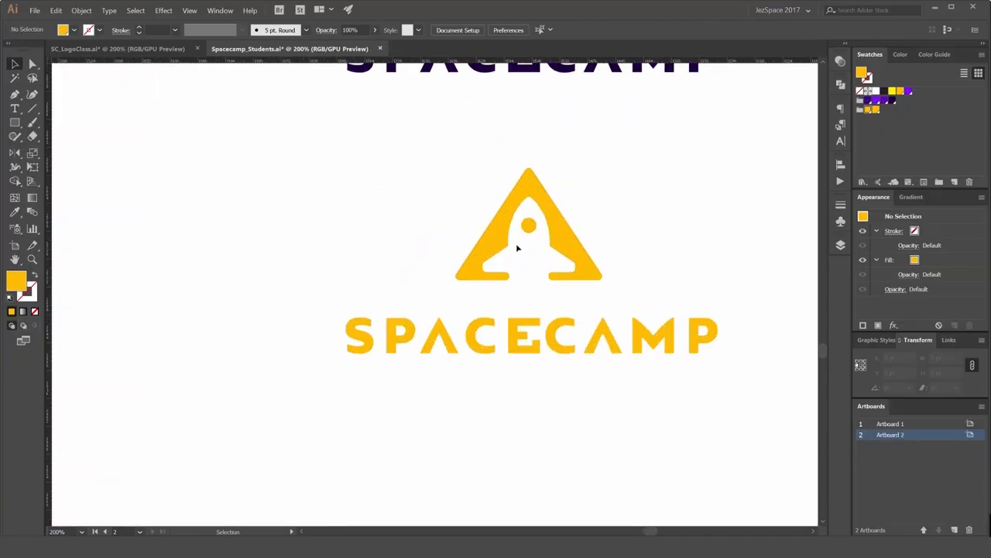
{"action": "left_click_drag", "start_coordinate": [516, 248], "coordinate": [470, 206]}
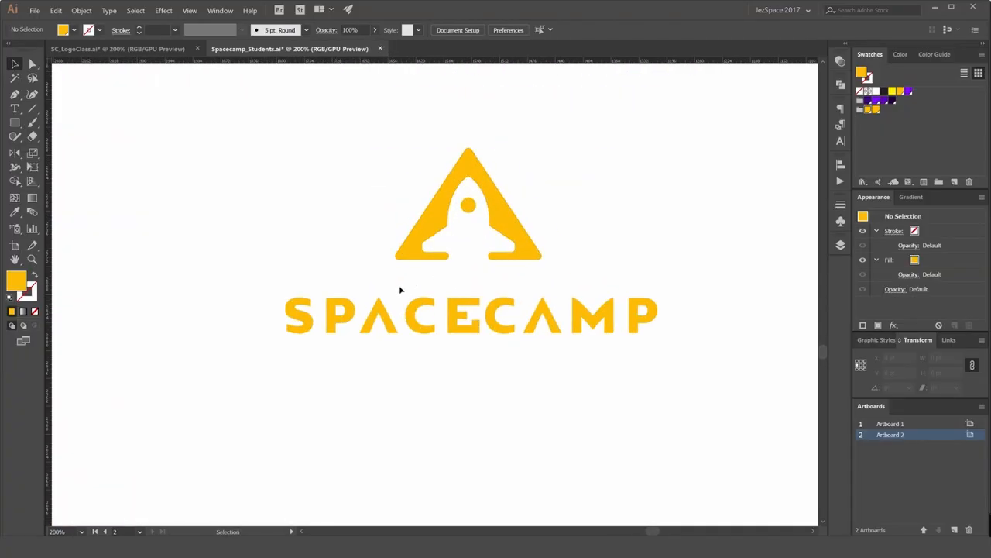
{"action": "scroll", "coordinate": [571, 247], "scroll_direction": "down", "scroll_amount": 4}
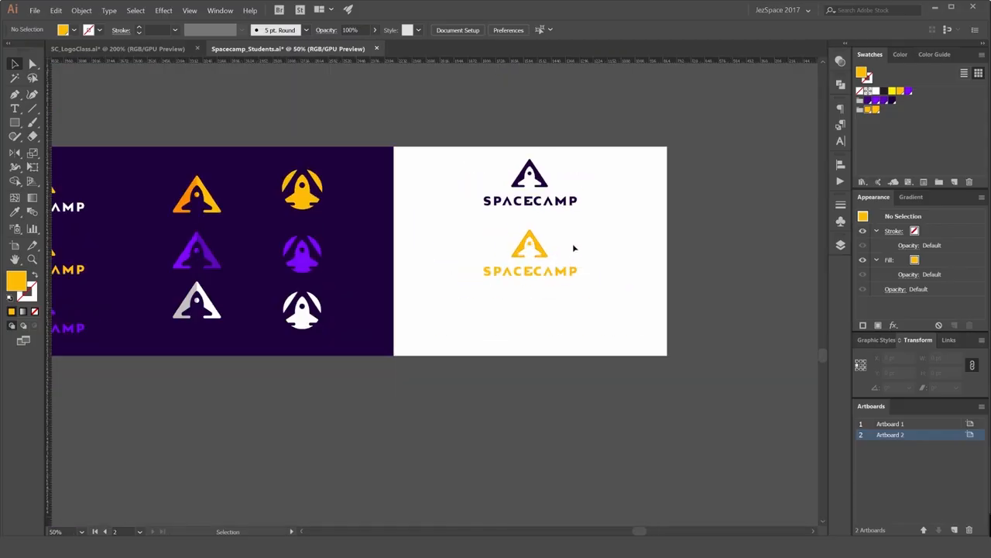
{"action": "scroll", "coordinate": [572, 243], "scroll_direction": "up", "scroll_amount": 4}
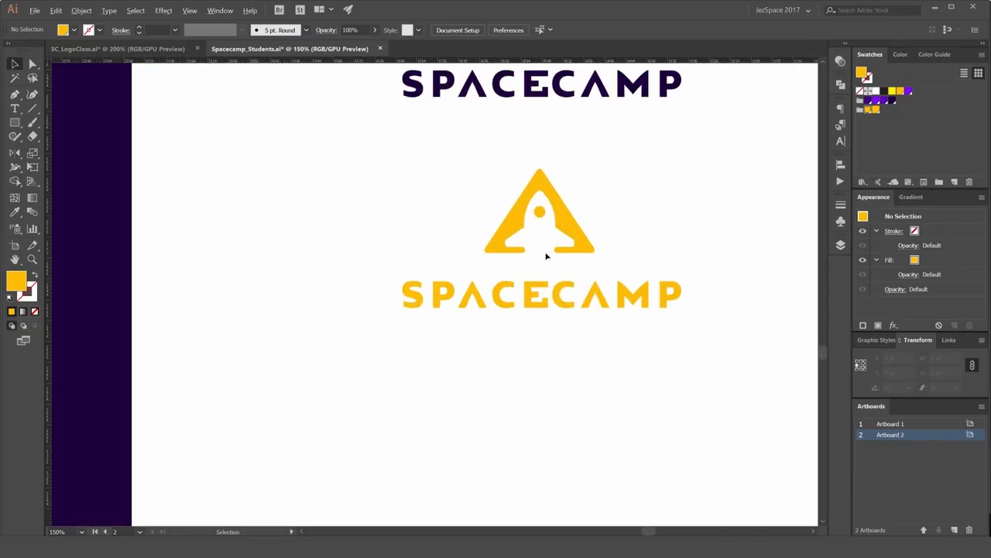
{"action": "left_click_drag", "start_coordinate": [595, 238], "coordinate": [556, 251]}
{"action": "scroll", "coordinate": [379, 280], "scroll_direction": "down", "scroll_amount": 2}
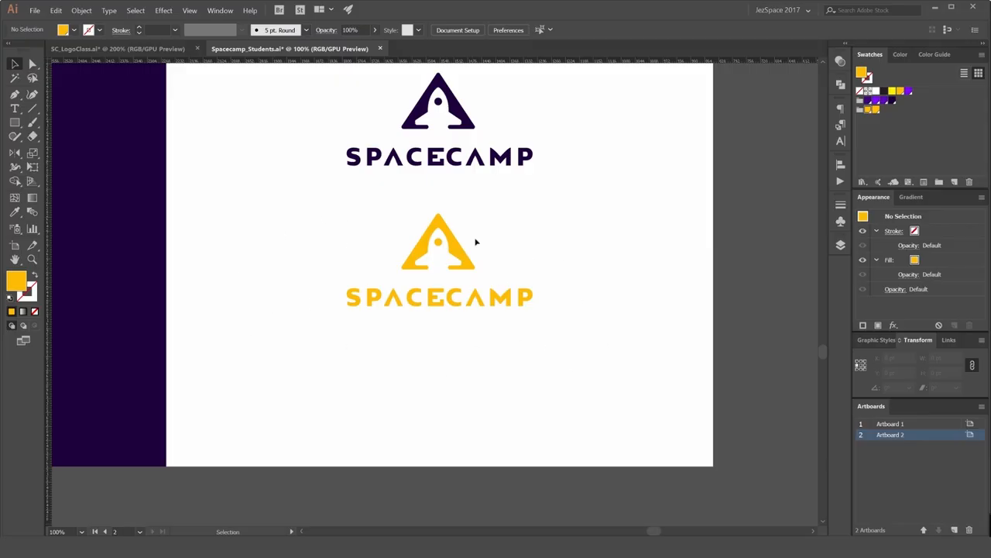
{"action": "scroll", "coordinate": [384, 331], "scroll_direction": "down", "scroll_amount": 2}
{"action": "scroll", "coordinate": [391, 321], "scroll_direction": "up", "scroll_amount": 3}
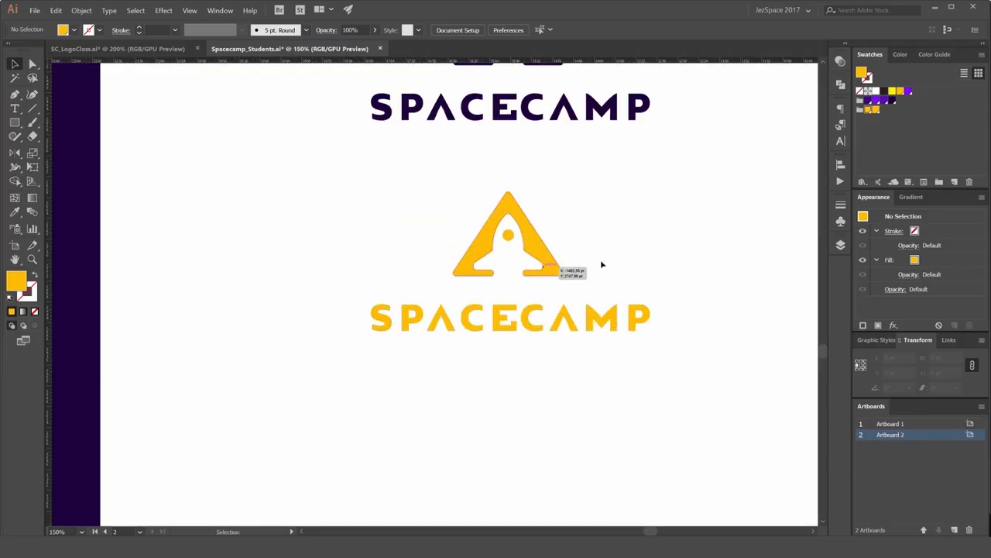
Move the yellow wordmark slightly up toward its rocket triangle, comparing the spacing with and without the change.
{"action": "left_click_drag", "start_coordinate": [568, 323], "coordinate": [568, 309]}
{"action": "left_click", "coordinate": [657, 353]}
{"action": "scroll", "coordinate": [658, 355], "scroll_direction": "down", "scroll_amount": 3}
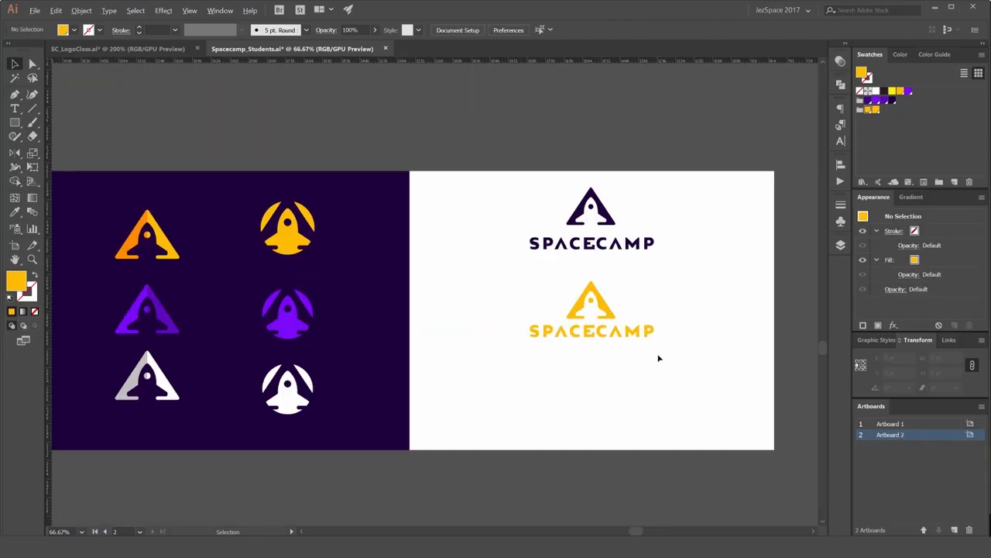
{"action": "left_click_drag", "start_coordinate": [662, 359], "coordinate": [607, 359]}
{"action": "key", "text": "ctrl+z"}
{"action": "left_click", "coordinate": [660, 321]}
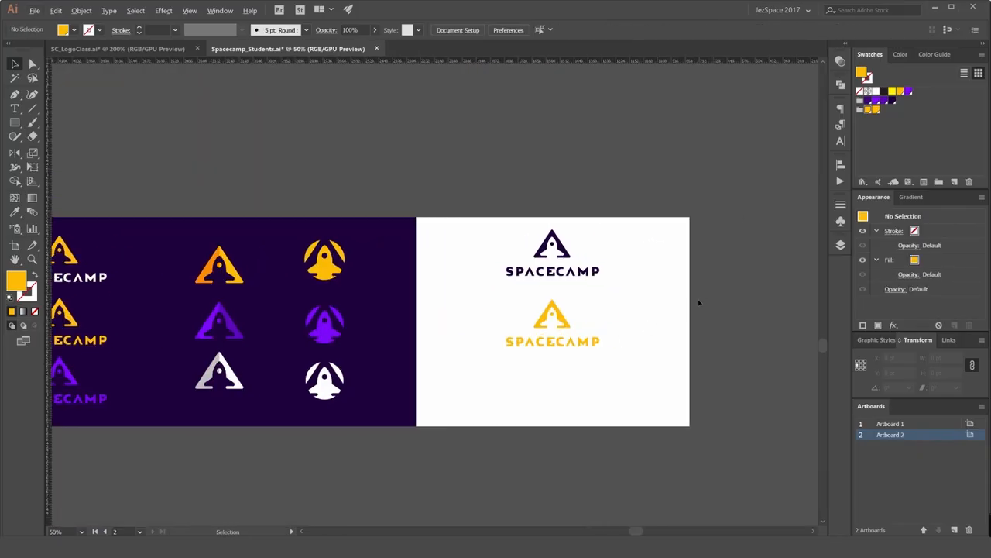
{"action": "scroll", "coordinate": [698, 299], "scroll_direction": "down", "scroll_amount": 1}
{"action": "key", "text": "ctrl+shift+z"}
{"action": "left_click", "coordinate": [700, 303]}
{"action": "left_click_drag", "start_coordinate": [692, 316], "coordinate": [584, 312]}
{"action": "scroll", "coordinate": [540, 313], "scroll_direction": "up", "scroll_amount": 3}
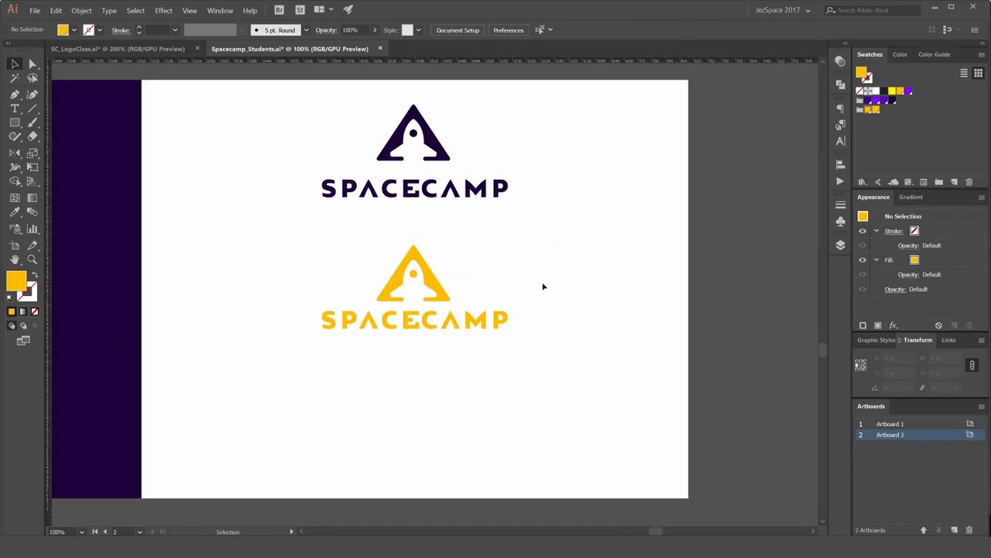
Move the dark purple and the yellow logos left, closer to the purple edge of the white area.
{"action": "left_click_drag", "start_coordinate": [542, 286], "coordinate": [657, 279]}
{"action": "left_click_drag", "start_coordinate": [655, 132], "coordinate": [459, 201]}
{"action": "left_click_drag", "start_coordinate": [685, 107], "coordinate": [463, 201]}
{"action": "left_click_drag", "start_coordinate": [554, 185], "coordinate": [443, 184]}
{"action": "left_click_drag", "start_coordinate": [639, 231], "coordinate": [435, 322]}
{"action": "left_click_drag", "start_coordinate": [494, 314], "coordinate": [377, 314]}
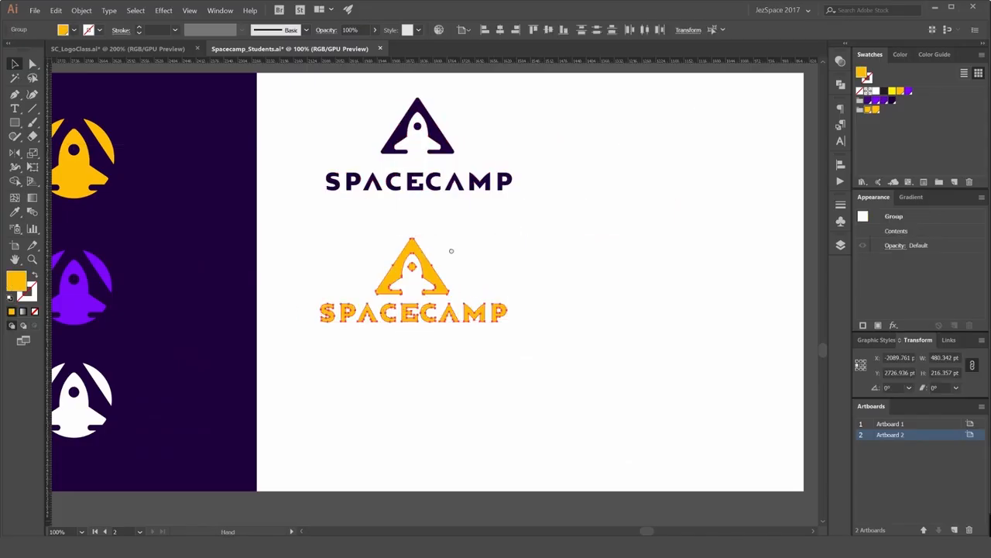
{"action": "left_click_drag", "start_coordinate": [452, 250], "coordinate": [323, 285]}
{"action": "left_click", "coordinate": [251, 224]}
{"action": "left_click_drag", "start_coordinate": [251, 229], "coordinate": [527, 229]}
{"action": "left_click", "coordinate": [598, 172]}
{"action": "key", "text": "ctrl+z"}
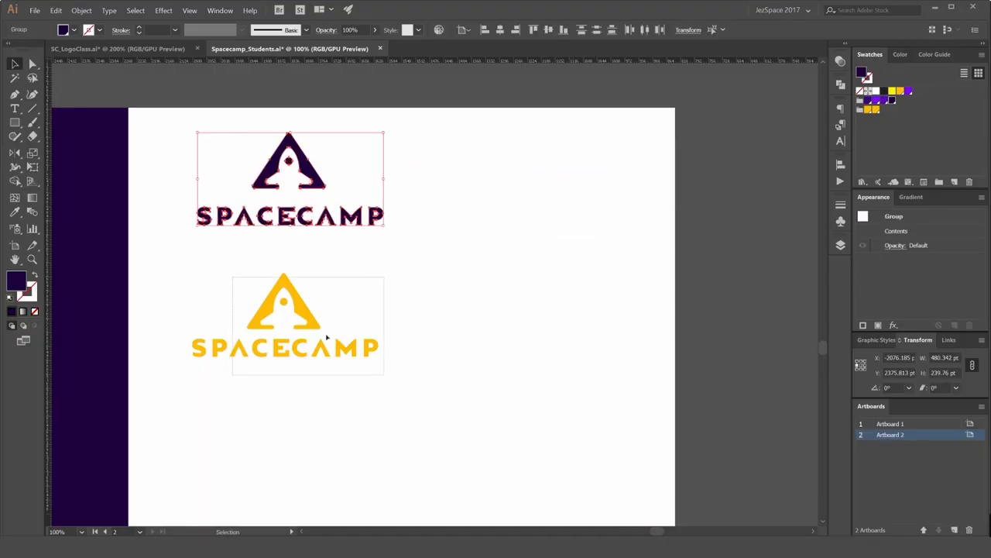
Move the yellow logo to the right of the dark purple logo and duplicate the dark purple logo below itself.
{"action": "left_click_drag", "start_coordinate": [301, 354], "coordinate": [555, 221]}
{"action": "left_click_drag", "start_coordinate": [374, 150], "coordinate": [473, 103]}
{"action": "left_click", "coordinate": [394, 180]}
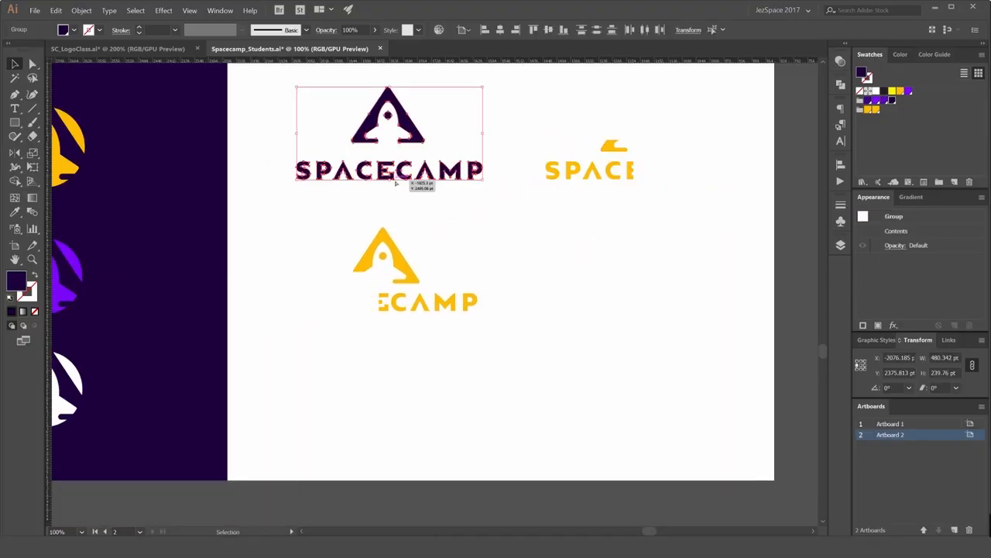
{"action": "left_click_drag", "start_coordinate": [396, 182], "coordinate": [393, 312]}
{"action": "scroll", "coordinate": [358, 303], "scroll_direction": "up", "scroll_amount": 1}
Rearrange the lower dark logo horizontally, with the wordmark on the right and the slightly reduced rocket triangle on the left.
{"action": "left_click_drag", "start_coordinate": [476, 308], "coordinate": [616, 308]}
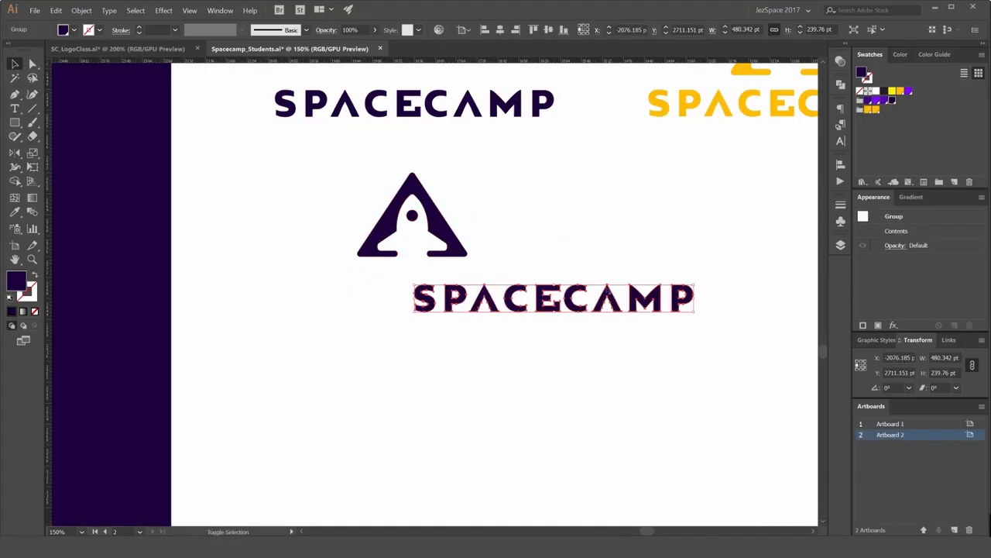
{"action": "left_click", "coordinate": [454, 219]}
{"action": "left_click_drag", "start_coordinate": [437, 222], "coordinate": [358, 298]}
{"action": "left_click_drag", "start_coordinate": [385, 248], "coordinate": [381, 252]}
{"action": "left_click", "coordinate": [433, 263]}
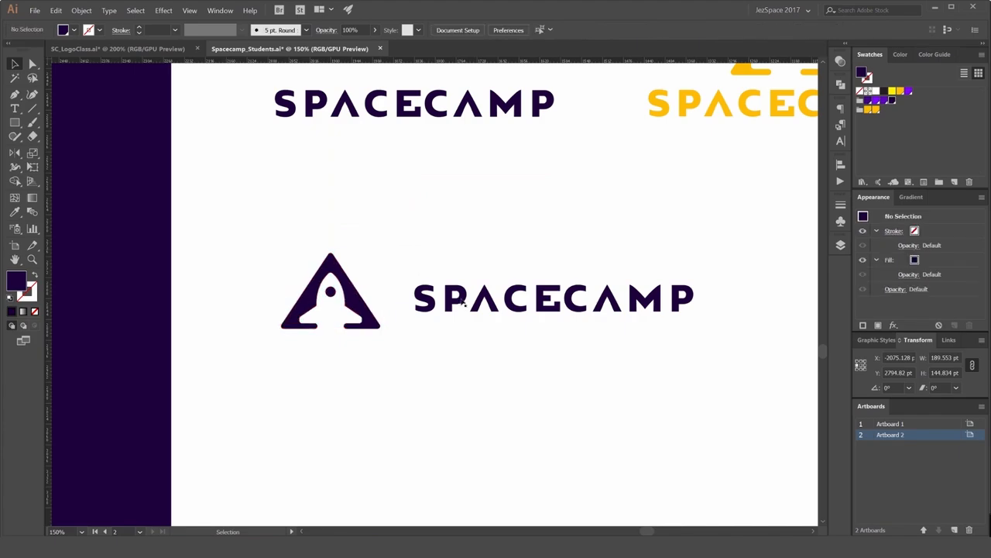
Duplicate the letter S from the horizontal logo's wordmark to serve as a spacing guide beside the rocket triangle.
{"action": "left_click_drag", "start_coordinate": [462, 304], "coordinate": [395, 183]}
{"action": "scroll", "coordinate": [395, 298], "scroll_direction": "up", "scroll_amount": 2}
{"action": "left_click", "coordinate": [514, 260]}
{"action": "left_click", "coordinate": [514, 218]}
{"action": "scroll", "coordinate": [523, 239], "scroll_direction": "down", "scroll_amount": 1}
{"action": "scroll", "coordinate": [453, 265], "scroll_direction": "up", "scroll_amount": 1}
{"action": "key", "text": "ctrl+z"}
{"action": "left_click", "coordinate": [458, 220]}
{"action": "left_click", "coordinate": [430, 230], "text": "ctrl"}
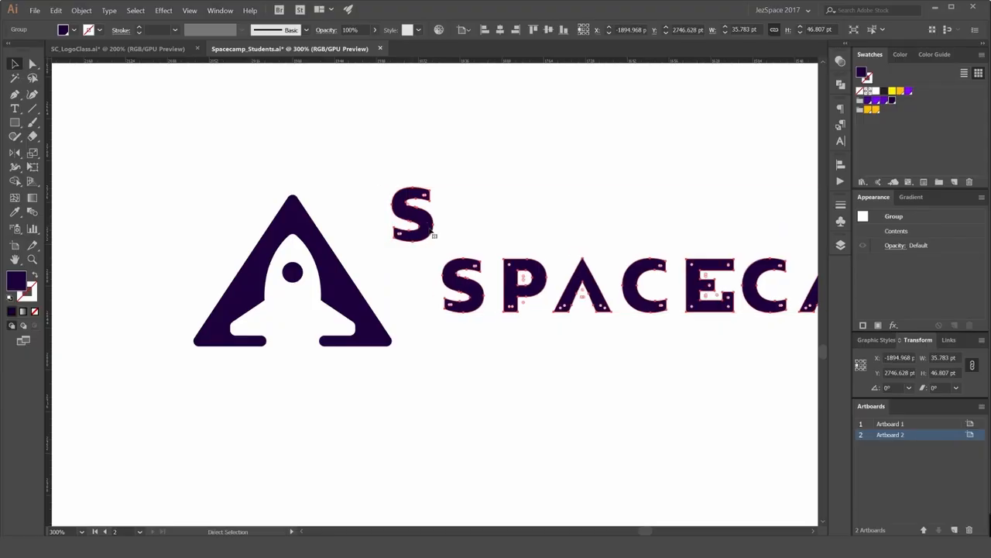
Place copies of the S above the triangle's apex, at its lower right corner and beneath its base.
{"action": "left_click", "coordinate": [460, 223]}
{"action": "left_click_drag", "start_coordinate": [434, 225], "coordinate": [401, 326]}
{"action": "scroll", "coordinate": [399, 343], "scroll_direction": "up", "scroll_amount": 3}
{"action": "left_click", "coordinate": [533, 345]}
{"action": "scroll", "coordinate": [399, 349], "scroll_direction": "up", "scroll_amount": 1}
{"action": "scroll", "coordinate": [480, 335], "scroll_direction": "down", "scroll_amount": 5}
{"action": "left_click", "coordinate": [553, 346]}
{"action": "left_click_drag", "start_coordinate": [477, 350], "coordinate": [373, 361]}
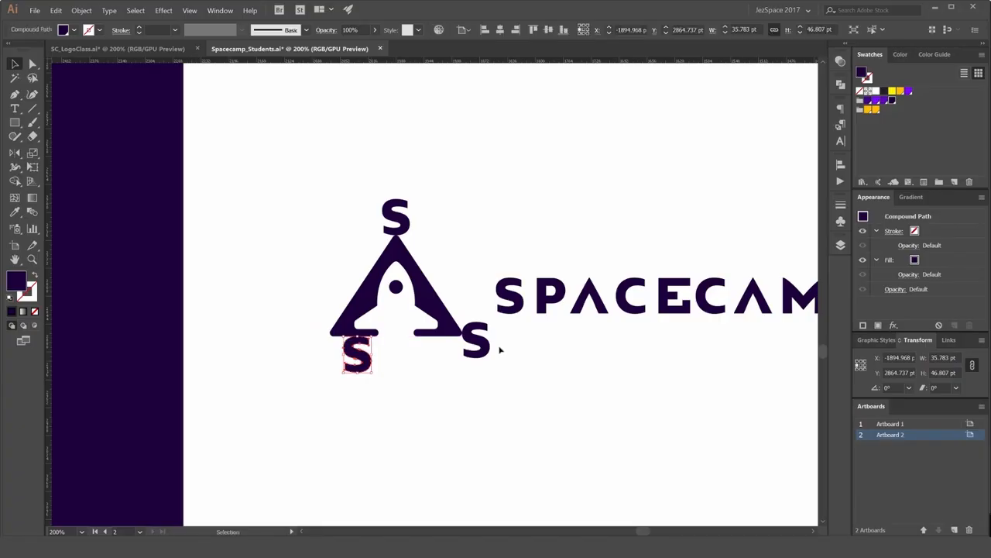
Rotate the S at the triangle's lower right corner by 90 degrees and position it beside that corner.
{"action": "scroll", "coordinate": [500, 348], "scroll_direction": "up", "scroll_amount": 2}
{"action": "left_click_drag", "start_coordinate": [526, 348], "coordinate": [532, 365]}
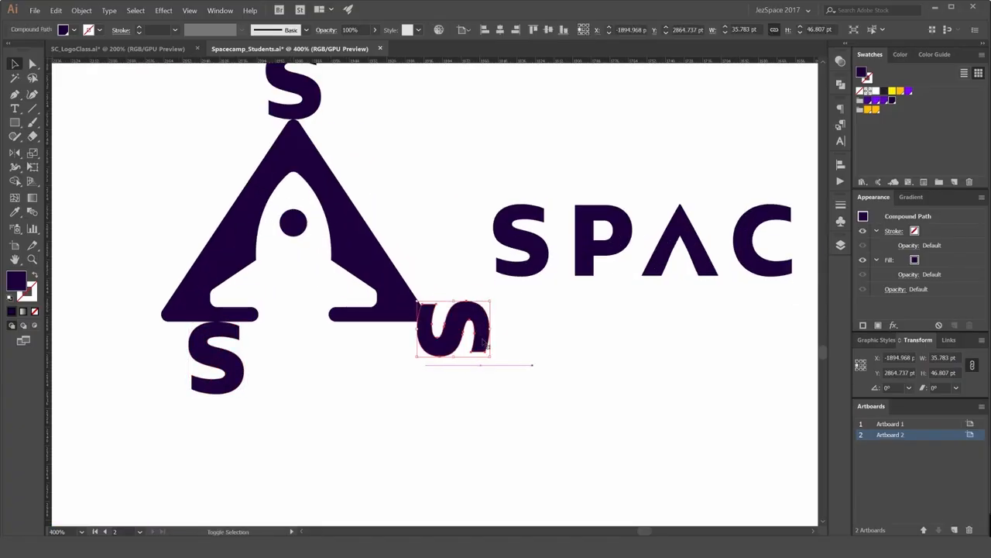
{"action": "left_click_drag", "start_coordinate": [478, 326], "coordinate": [513, 325]}
Inspect up close how the spacer S copies meet the rocket triangle's base and lower corner.
{"action": "left_click", "coordinate": [370, 326]}
{"action": "scroll", "coordinate": [352, 323], "scroll_direction": "up", "scroll_amount": 1}
{"action": "scroll", "coordinate": [353, 321], "scroll_direction": "up", "scroll_amount": 1}
{"action": "scroll", "coordinate": [517, 321], "scroll_direction": "up", "scroll_amount": 2}
{"action": "left_click", "coordinate": [436, 400]}
{"action": "scroll", "coordinate": [403, 399], "scroll_direction": "down", "scroll_amount": 3}
{"action": "left_click_drag", "start_coordinate": [343, 359], "coordinate": [416, 339]}
{"action": "scroll", "coordinate": [304, 360], "scroll_direction": "up", "scroll_amount": 5}
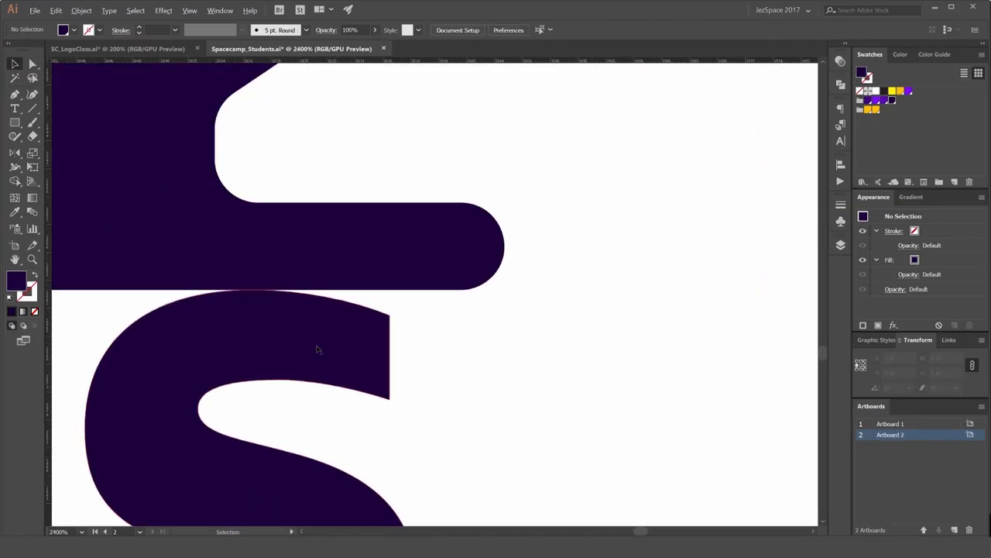
{"action": "scroll", "coordinate": [309, 345], "scroll_direction": "down", "scroll_amount": 5}
{"action": "left_click_drag", "start_coordinate": [383, 156], "coordinate": [446, 167]}
{"action": "scroll", "coordinate": [547, 332], "scroll_direction": "down", "scroll_amount": 1}
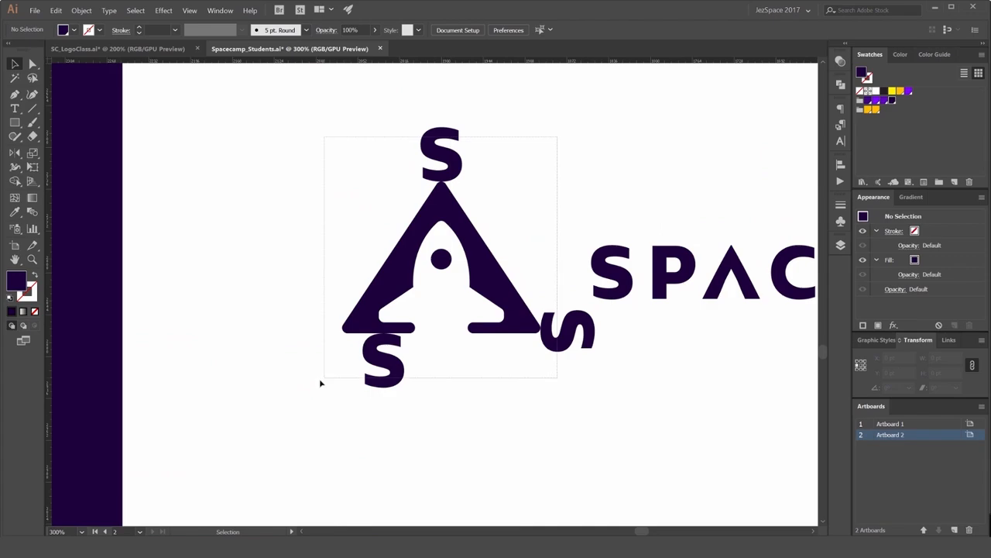
Try to move the rocket triangle together with its spacer letters toward the wordmark.
{"action": "left_click_drag", "start_coordinate": [320, 384], "coordinate": [359, 378]}
{"action": "left_click", "coordinate": [562, 305]}
{"action": "scroll", "coordinate": [584, 309], "scroll_direction": "up", "scroll_amount": 2}
{"action": "left_click", "coordinate": [572, 326]}
{"action": "scroll", "coordinate": [528, 264], "scroll_direction": "down", "scroll_amount": 2}
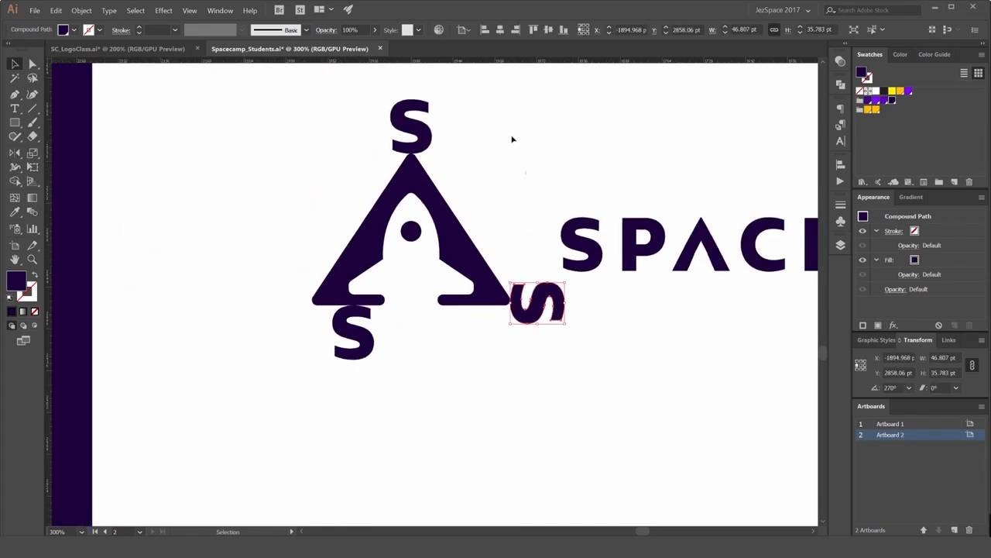
{"action": "left_click", "coordinate": [471, 238], "text": "shift"}
{"action": "left_click_drag", "start_coordinate": [491, 228], "coordinate": [582, 268]}
{"action": "left_click", "coordinate": [584, 275]}
{"action": "scroll", "coordinate": [584, 274], "scroll_direction": "down", "scroll_amount": 1}
{"action": "left_click_drag", "start_coordinate": [537, 239], "coordinate": [417, 237]}
{"action": "scroll", "coordinate": [415, 237], "scroll_direction": "down", "scroll_amount": 2}
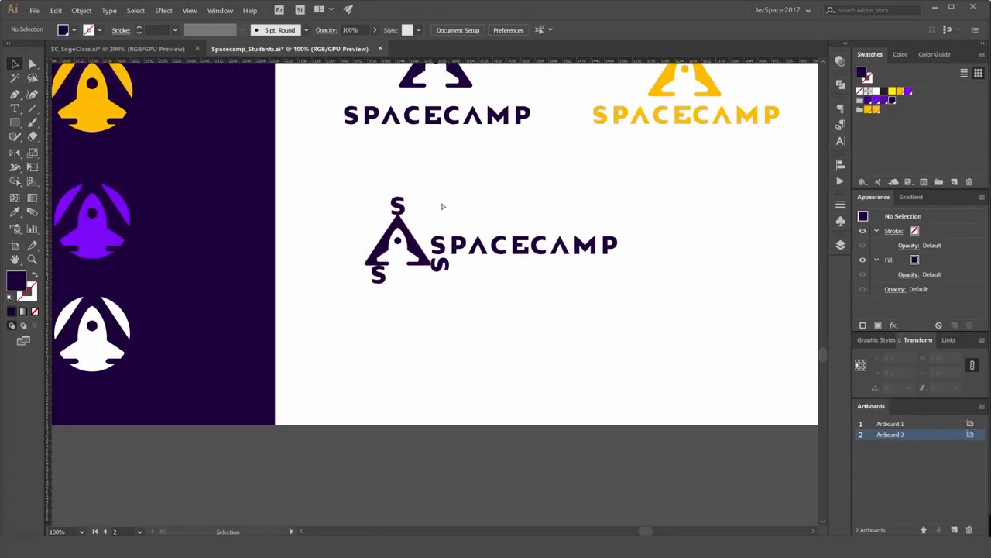
{"action": "key", "text": "ctrl+z"}
Raise the triangle and spacer letters to the wordmark's baseline and nudge them until the side spacer touches the wordmark's first S.
{"action": "scroll", "coordinate": [348, 219], "scroll_direction": "up", "scroll_amount": 2}
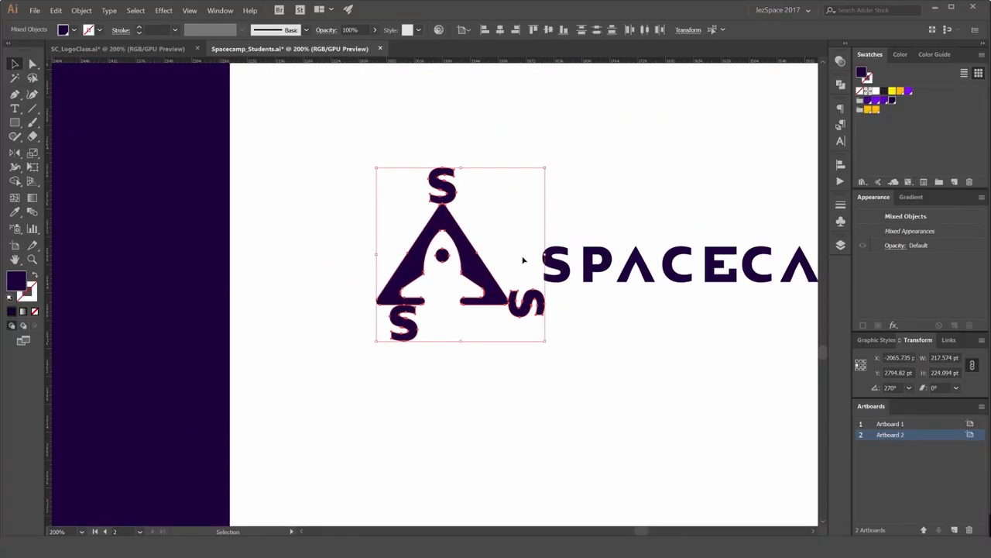
{"action": "scroll", "coordinate": [506, 280], "scroll_direction": "up", "scroll_amount": 1}
{"action": "left_click_drag", "start_coordinate": [506, 299], "coordinate": [505, 263]}
{"action": "scroll", "coordinate": [505, 263], "scroll_direction": "up", "scroll_amount": 3}
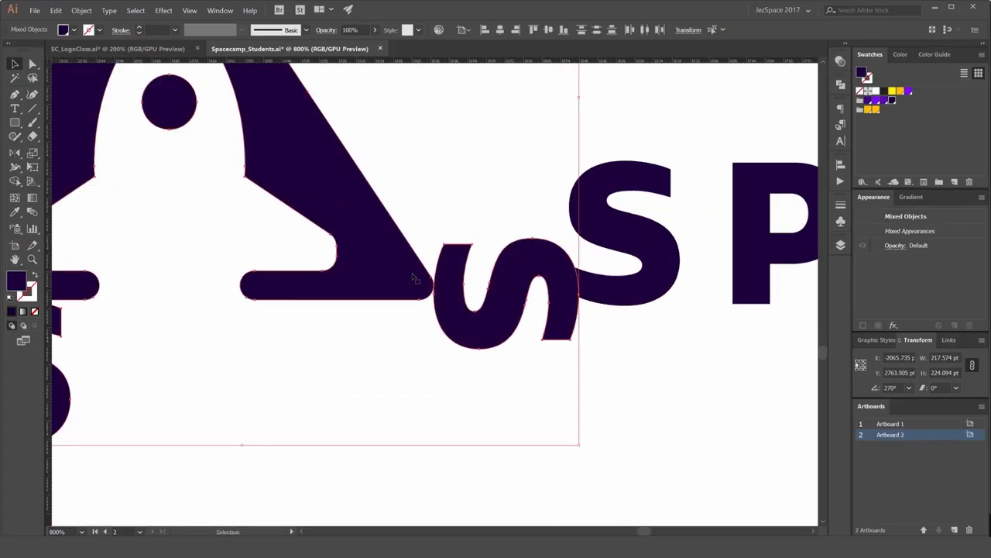
{"action": "key", "text": "Right"}
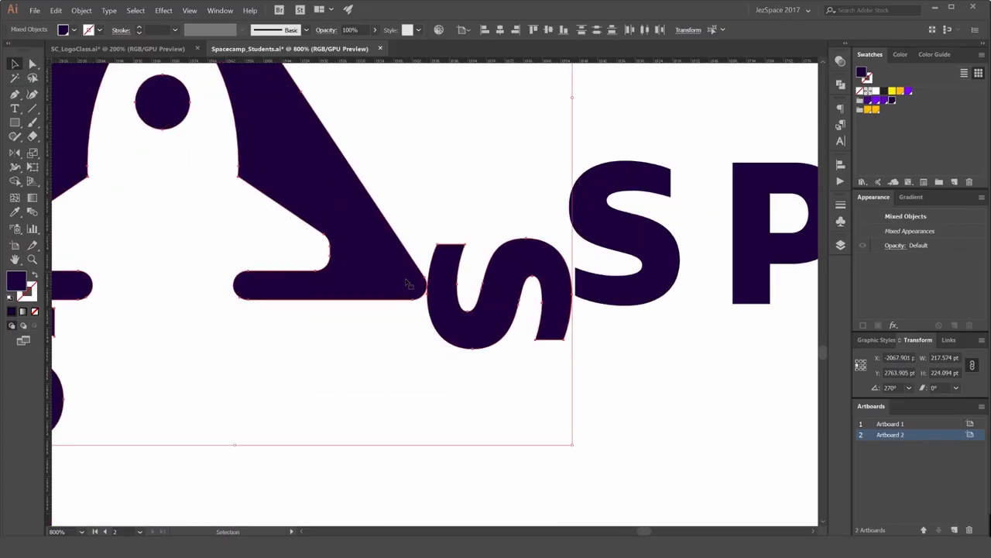
{"action": "key", "text": "Left"}
Try to delete the spacer letters around the rocket triangle.
{"action": "scroll", "coordinate": [453, 190], "scroll_direction": "down", "scroll_amount": 4}
{"action": "left_click", "coordinate": [467, 166]}
{"action": "left_click_drag", "start_coordinate": [467, 183], "coordinate": [529, 256]}
{"action": "left_click", "coordinate": [540, 276]}
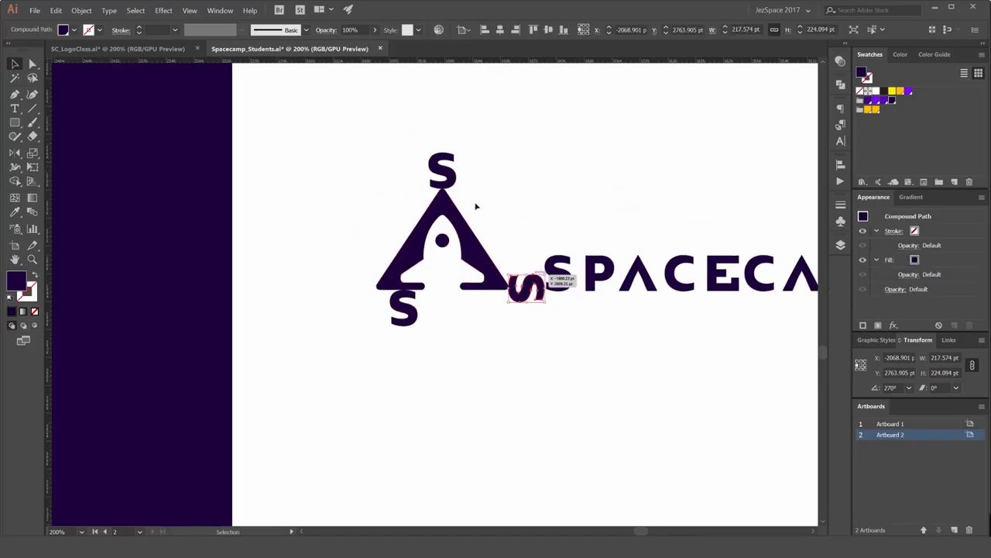
{"action": "left_click", "coordinate": [441, 171], "text": "shift"}
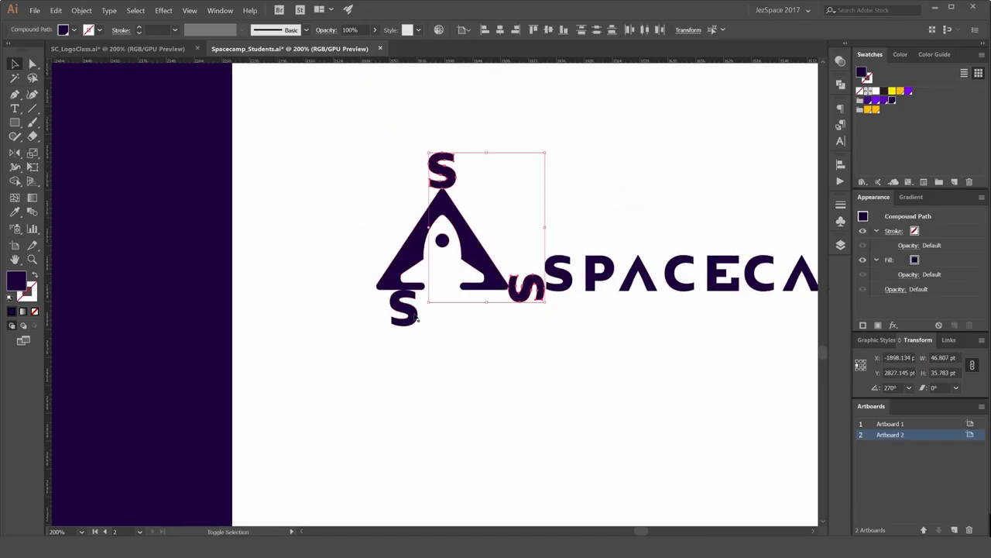
{"action": "key", "text": "Delete"}
{"action": "key", "text": "ctrl+z"}
Draw an unfilled rectangle about 218 × 224 pt with a dark 1 pt stroke around the rocket triangle and its spacer letters.
{"action": "left_click", "coordinate": [470, 160]}
{"action": "left_click_drag", "start_coordinate": [438, 145], "coordinate": [467, 190]}
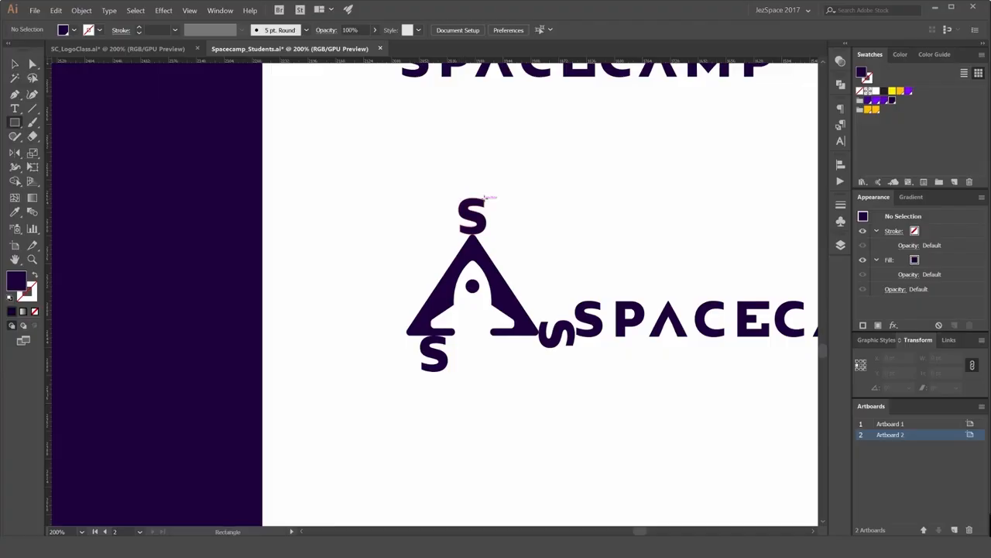
{"action": "left_click_drag", "start_coordinate": [473, 199], "coordinate": [574, 372]}
{"action": "key", "text": "v"}
{"action": "left_click_drag", "start_coordinate": [473, 285], "coordinate": [407, 285]}
{"action": "key", "text": "shift+x"}
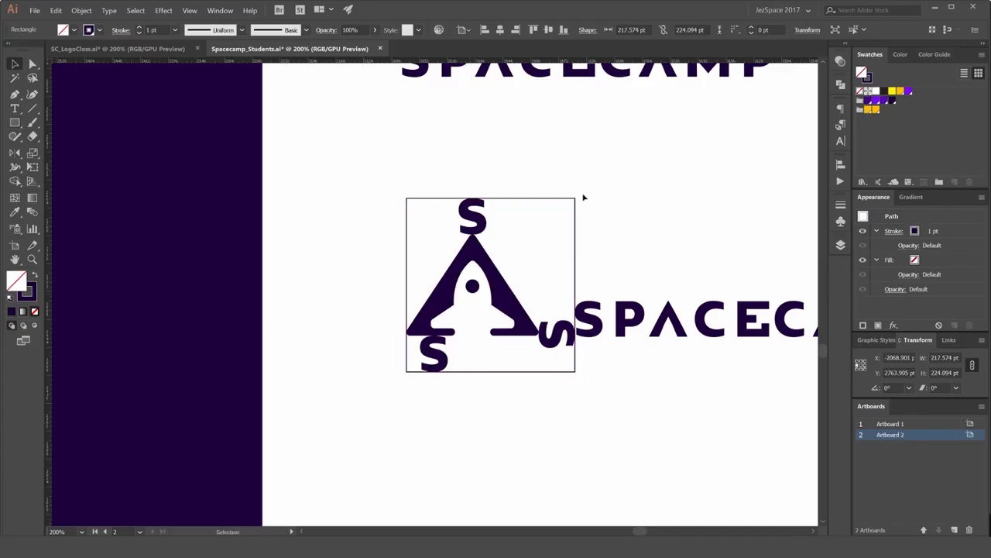
{"action": "left_click", "coordinate": [560, 188]}
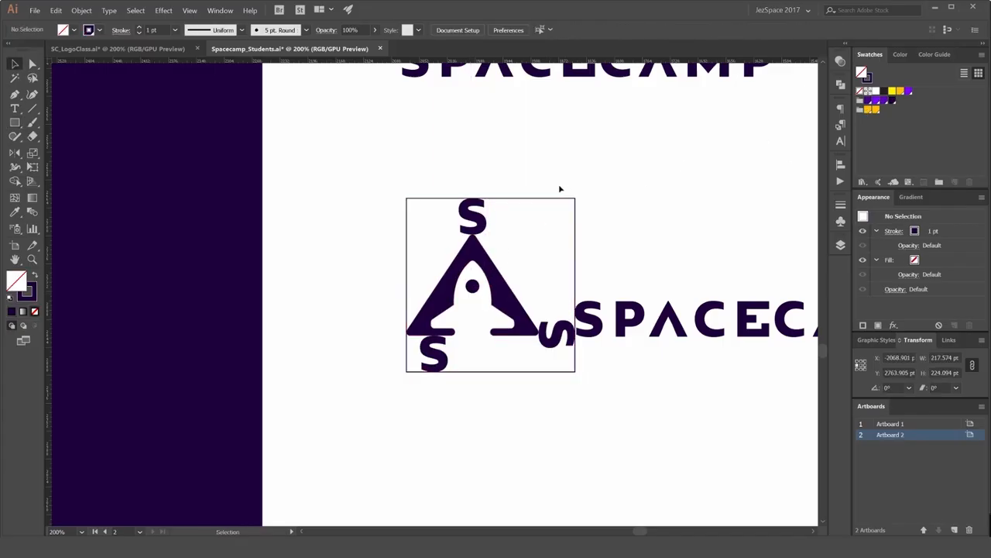
Shift the framed triangle away from the wordmark, copy the rotated S to its lower left corner, and widen the frame to about 264 pt.
{"action": "left_click_drag", "start_coordinate": [513, 300], "coordinate": [484, 300]}
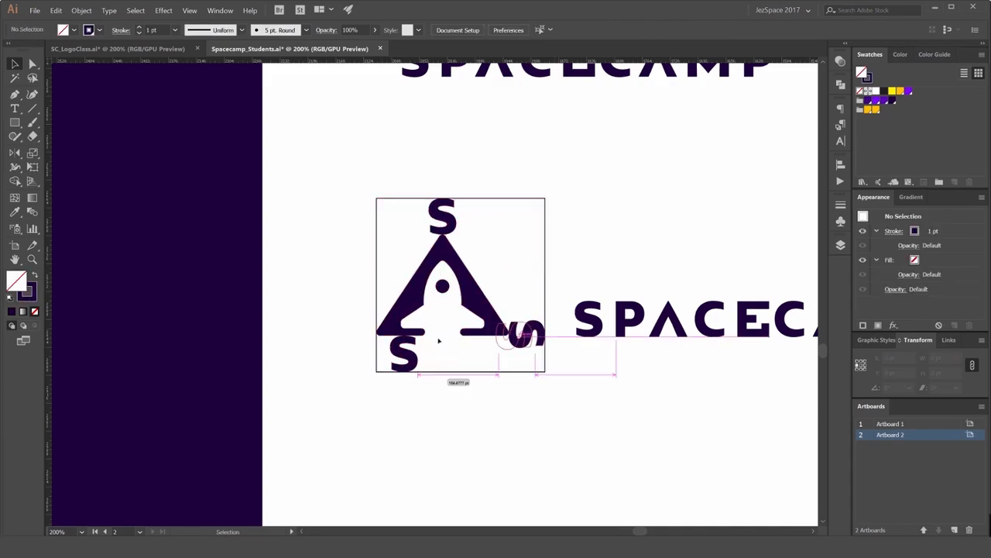
{"action": "left_click_drag", "start_coordinate": [438, 340], "coordinate": [370, 343]}
{"action": "left_click", "coordinate": [375, 291]}
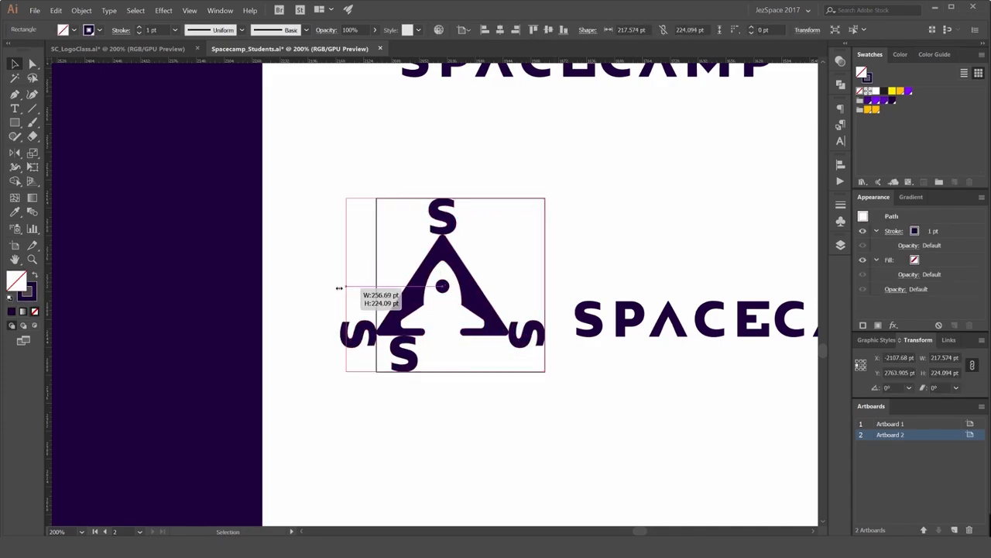
{"action": "left_click", "coordinate": [639, 209]}
{"action": "scroll", "coordinate": [599, 216], "scroll_direction": "down", "scroll_amount": 2}
{"action": "left_click_drag", "start_coordinate": [591, 207], "coordinate": [561, 219]}
{"action": "scroll", "coordinate": [521, 232], "scroll_direction": "up", "scroll_amount": 2}
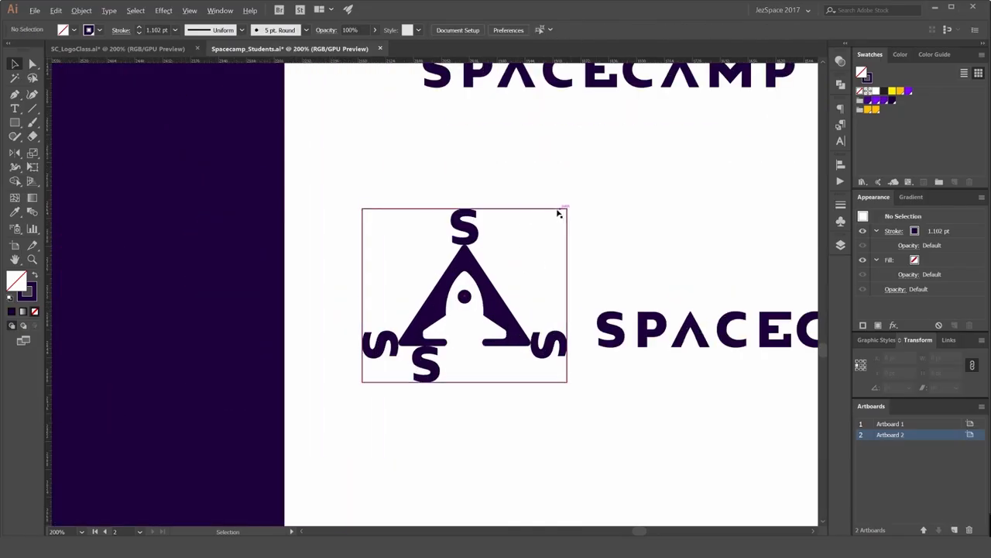
Try to delete the four spacer letters and the rectangle framing the rocket triangle.
{"action": "scroll", "coordinate": [478, 297], "scroll_direction": "down", "scroll_amount": 3}
{"action": "left_click_drag", "start_coordinate": [436, 326], "coordinate": [430, 335]}
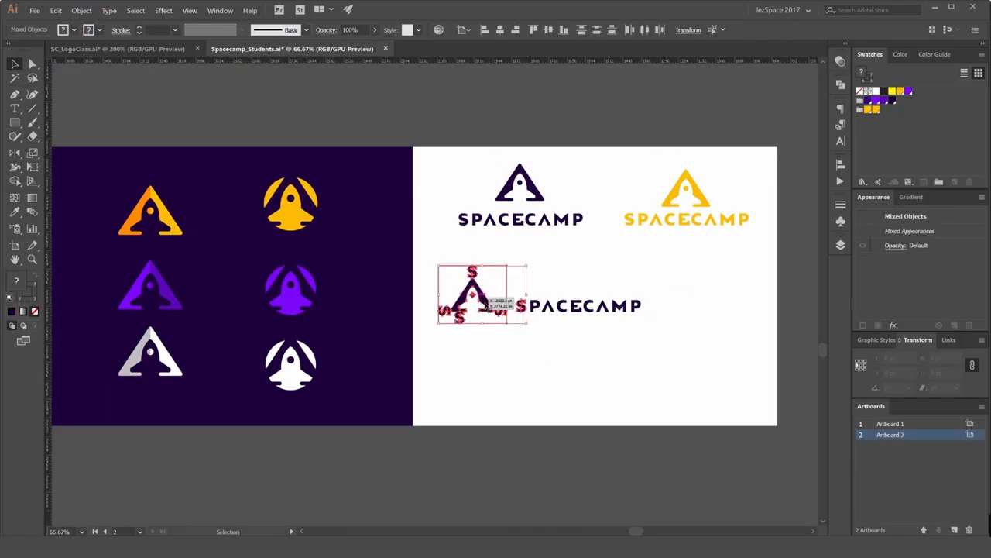
{"action": "left_click", "coordinate": [538, 257]}
{"action": "scroll", "coordinate": [489, 278], "scroll_direction": "up", "scroll_amount": 2}
{"action": "left_click_drag", "start_coordinate": [534, 241], "coordinate": [383, 371]}
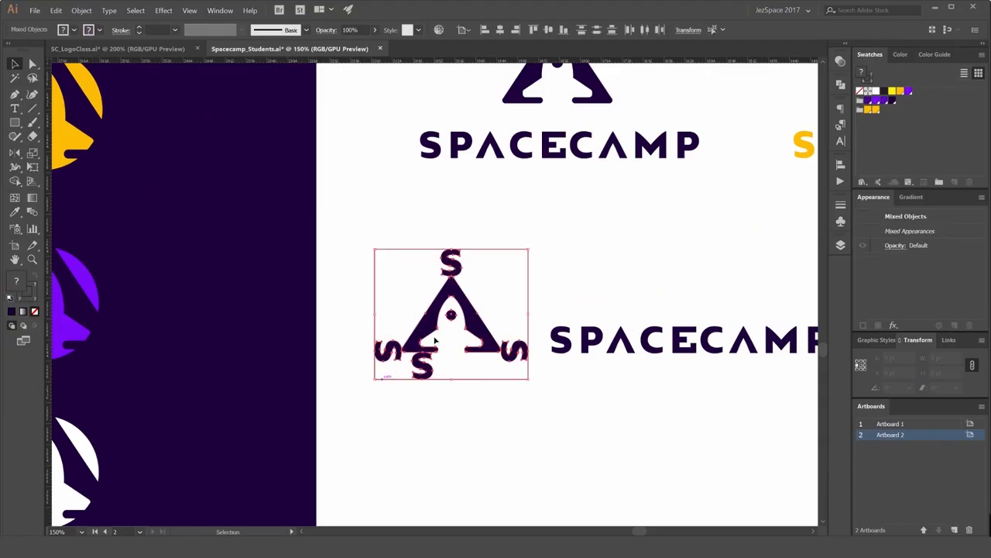
{"action": "left_click", "coordinate": [419, 298]}
{"action": "left_click", "coordinate": [456, 267]}
{"action": "left_click", "coordinate": [393, 346], "text": "shift"}
{"action": "left_click", "coordinate": [428, 358], "text": "shift"}
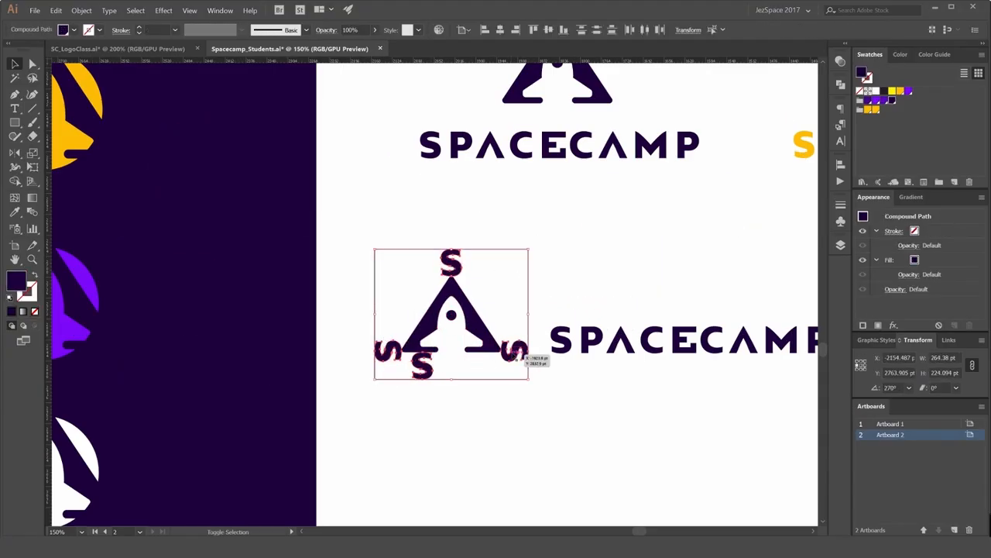
{"action": "key", "text": "Delete"}
{"action": "left_click", "coordinate": [529, 285]}
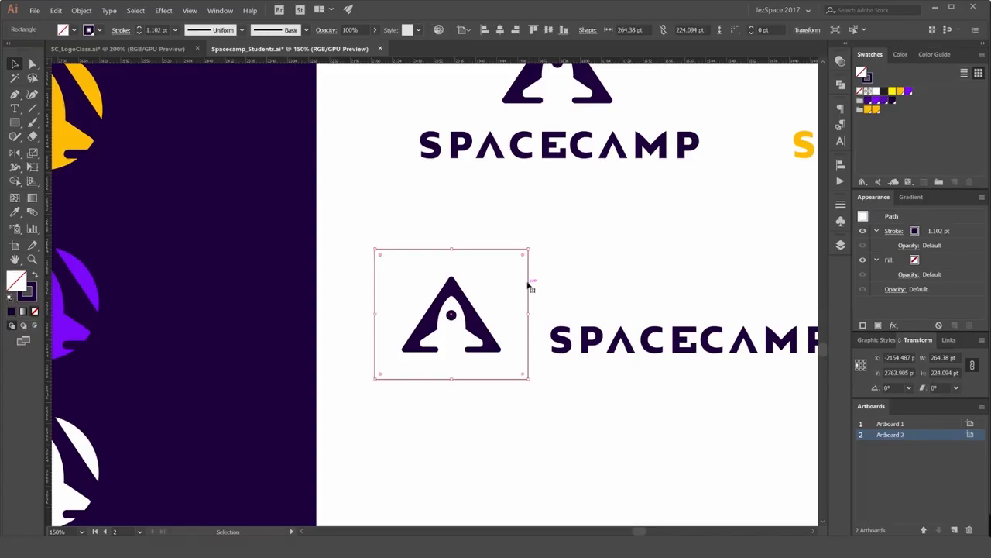
{"action": "key", "text": "Delete"}
{"action": "left_click_drag", "start_coordinate": [522, 258], "coordinate": [400, 370]}
{"action": "key", "text": "ctrl+z"}
{"action": "key", "text": "ctrl+z"}
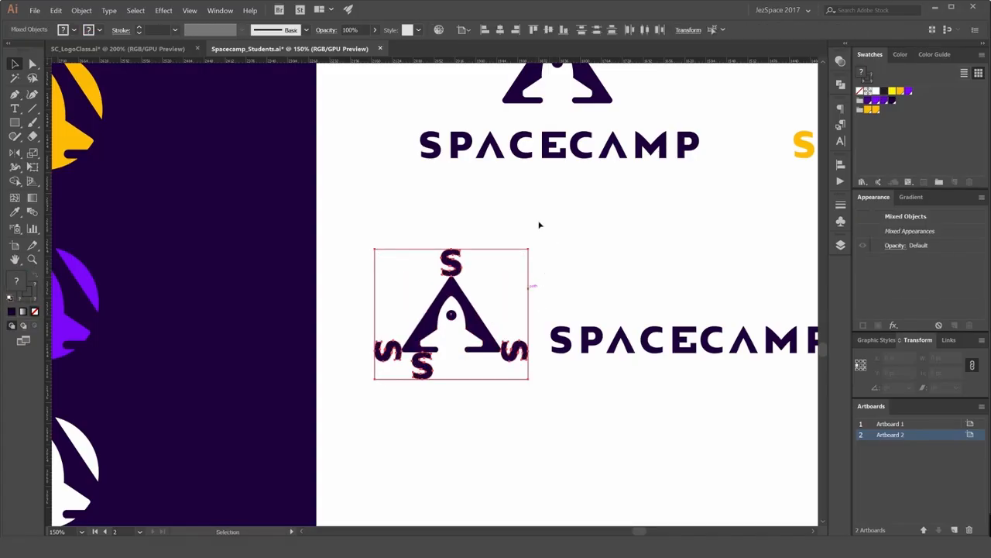
Move the rocket triangle, spacer letters and frame together until the frame's edge touches the wordmark's first S.
{"action": "left_click_drag", "start_coordinate": [539, 225], "coordinate": [436, 341]}
{"action": "scroll", "coordinate": [557, 342], "scroll_direction": "up", "scroll_amount": 2}
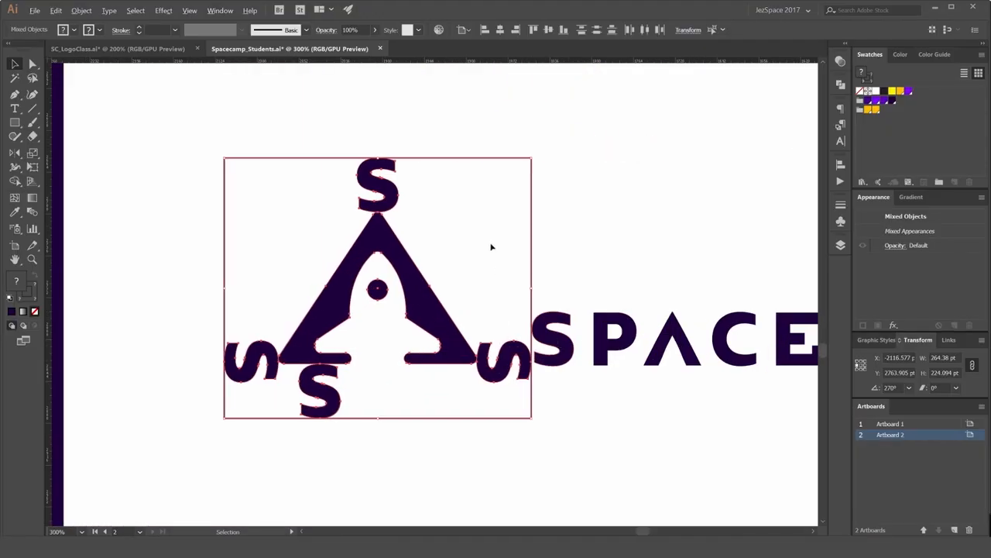
{"action": "scroll", "coordinate": [492, 247], "scroll_direction": "down", "scroll_amount": 1}
Delete the framing rectangle and all four spacer S copies, keeping only the rocket triangle and wordmark.
{"action": "left_click_drag", "start_coordinate": [575, 182], "coordinate": [488, 194]}
{"action": "key", "text": "Delete"}
{"action": "left_click", "coordinate": [391, 189]}
{"action": "key", "text": "Delete"}
{"action": "left_click", "coordinate": [521, 353]}
{"action": "key", "text": "Delete"}
{"action": "left_click", "coordinate": [308, 383]}
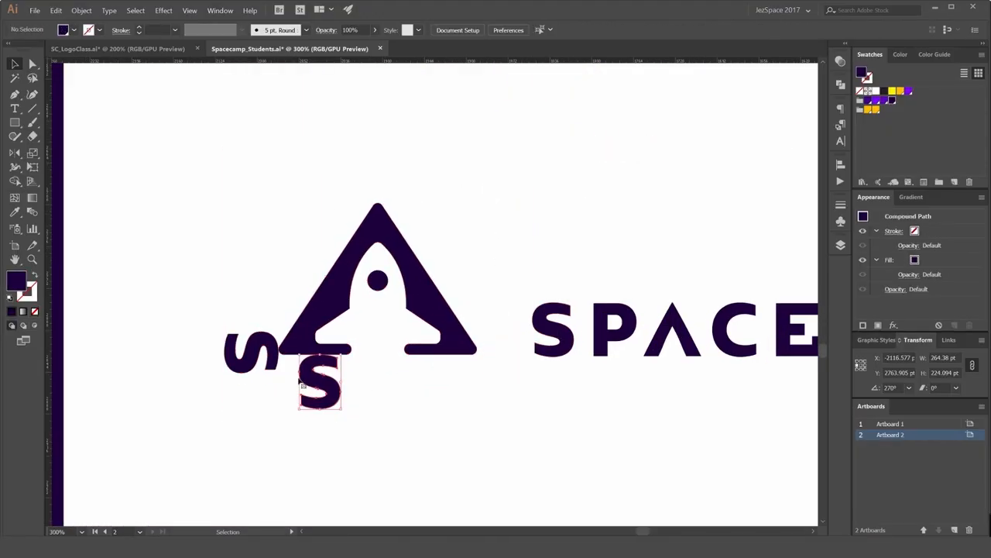
{"action": "key", "text": "Delete"}
{"action": "left_click", "coordinate": [260, 350]}
{"action": "key", "text": "Delete"}
{"action": "scroll", "coordinate": [476, 231], "scroll_direction": "down", "scroll_amount": 2}
{"action": "scroll", "coordinate": [474, 250], "scroll_direction": "up", "scroll_amount": 3}
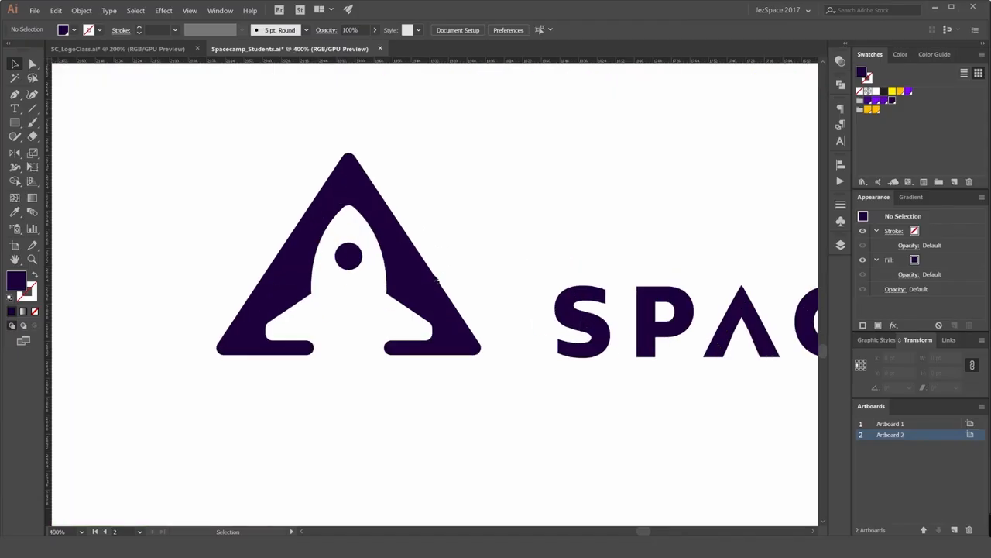
Lower the rocket triangle slightly so its base sits just below the wordmark's baseline.
{"action": "left_click_drag", "start_coordinate": [436, 279], "coordinate": [426, 322]}
{"action": "left_click", "coordinate": [466, 268]}
{"action": "scroll", "coordinate": [490, 245], "scroll_direction": "down", "scroll_amount": 3}
{"action": "left_click_drag", "start_coordinate": [542, 215], "coordinate": [468, 231]}
{"action": "scroll", "coordinate": [468, 231], "scroll_direction": "down", "scroll_amount": 2}
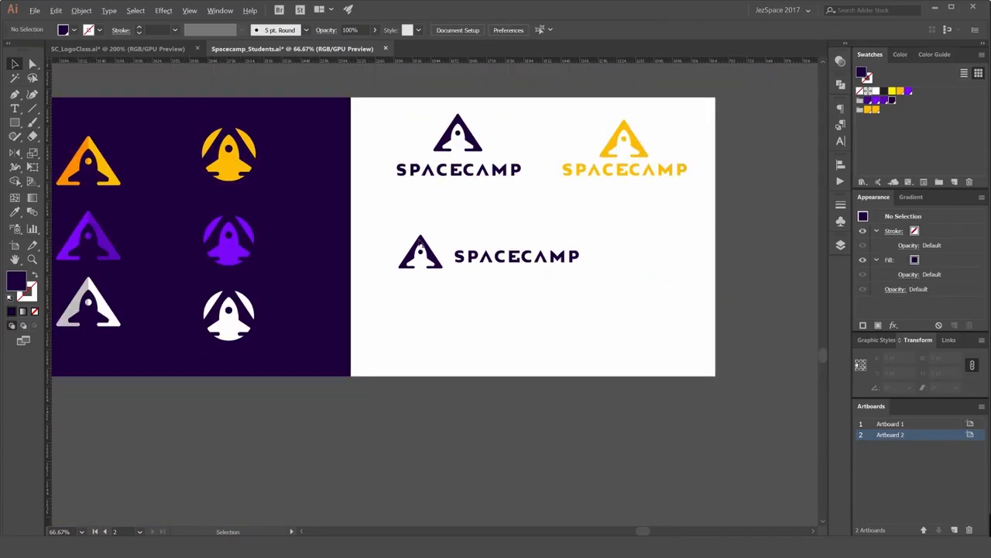
{"action": "scroll", "coordinate": [447, 271], "scroll_direction": "up", "scroll_amount": 4}
{"action": "left_click", "coordinate": [453, 268]}
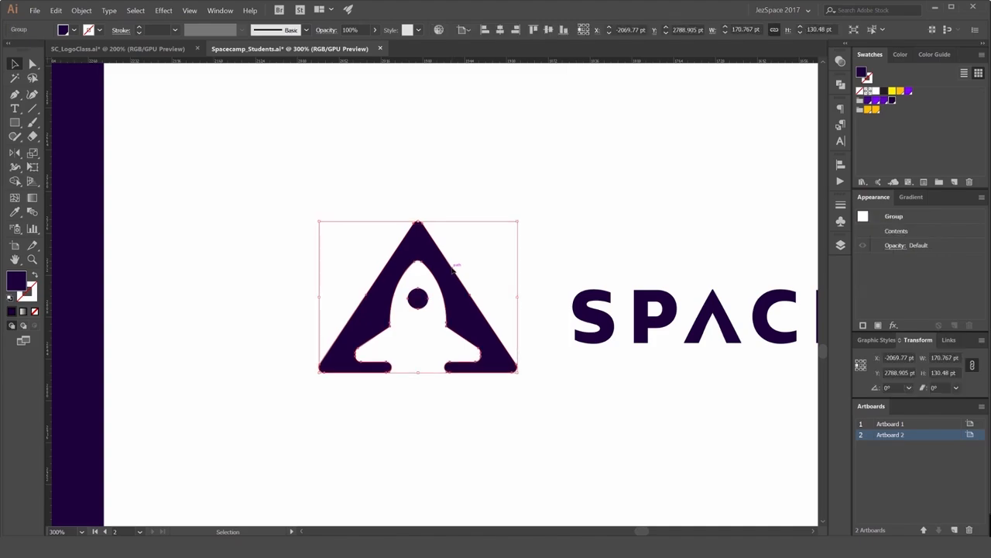
{"action": "left_click", "coordinate": [536, 201]}
{"action": "scroll", "coordinate": [535, 200], "scroll_direction": "down", "scroll_amount": 4}
Duplicate the dark horizontal logo directly below itself and sample the yellow logo's colour onto the copy's rocket triangle.
{"action": "left_click_drag", "start_coordinate": [580, 183], "coordinate": [491, 210]}
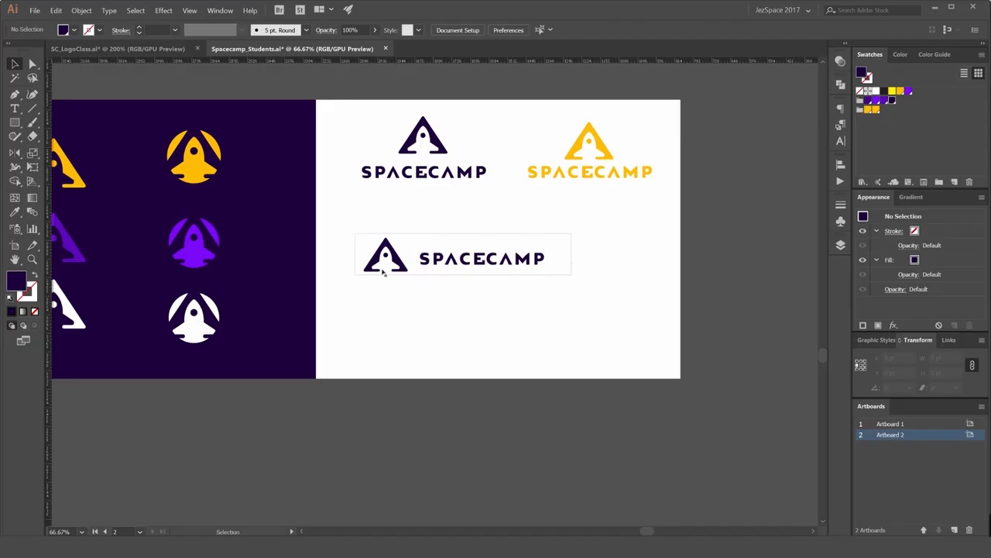
{"action": "left_click_drag", "start_coordinate": [459, 264], "coordinate": [466, 291]}
{"action": "key", "text": "ctrl+shift+a"}
{"action": "scroll", "coordinate": [366, 283], "scroll_direction": "up", "scroll_amount": 1}
{"action": "key", "text": "i"}
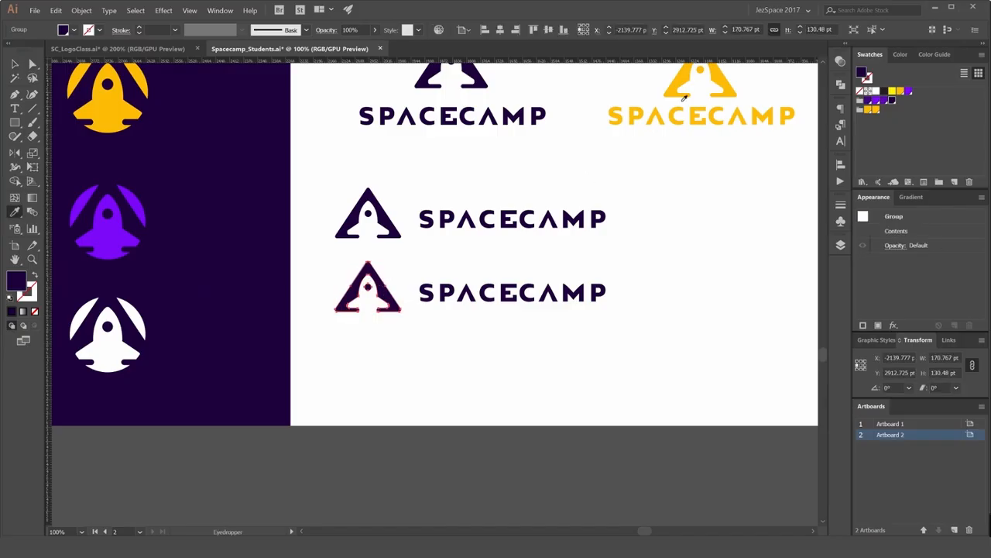
{"action": "left_click", "coordinate": [684, 98]}
{"action": "left_click", "coordinate": [682, 93]}
{"action": "key", "text": "v"}
{"action": "left_click", "coordinate": [657, 261]}
Add a third horizontal logo below the second, with a yellow wordmark and a dark purple rocket triangle.
{"action": "left_click_drag", "start_coordinate": [439, 304], "coordinate": [439, 377]}
{"action": "left_click", "coordinate": [446, 369]}
{"action": "left_click_drag", "start_coordinate": [642, 328], "coordinate": [424, 387]}
{"action": "key", "text": "ctrl+g"}
{"action": "left_click", "coordinate": [869, 110]}
{"action": "left_click", "coordinate": [382, 353]}
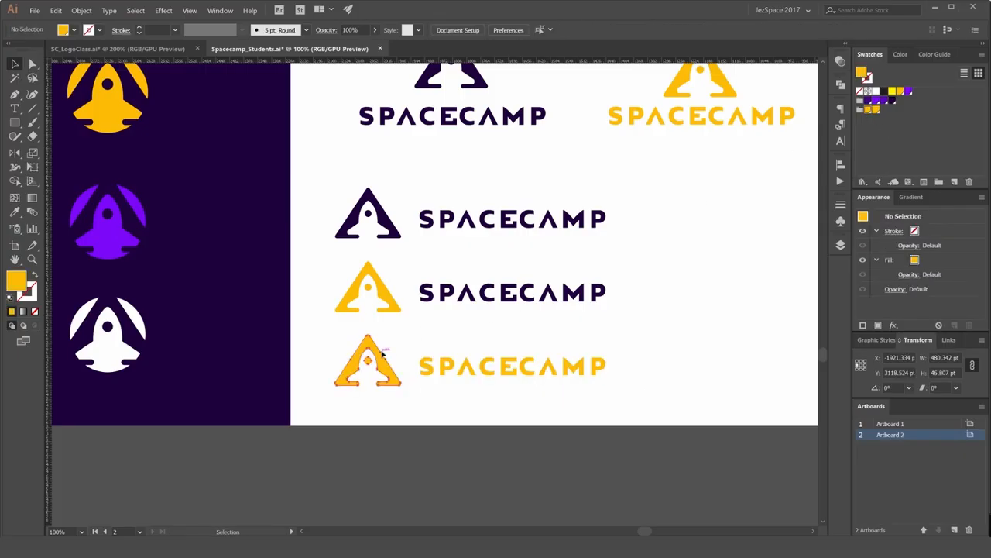
{"action": "left_click", "coordinate": [892, 100]}
{"action": "left_click", "coordinate": [693, 244]}
Review the whole artboard, comparing the main logo, colour variations, icons, badges and horizontal versions.
{"action": "scroll", "coordinate": [684, 251], "scroll_direction": "down", "scroll_amount": 2}
{"action": "left_click_drag", "start_coordinate": [657, 259], "coordinate": [555, 284]}
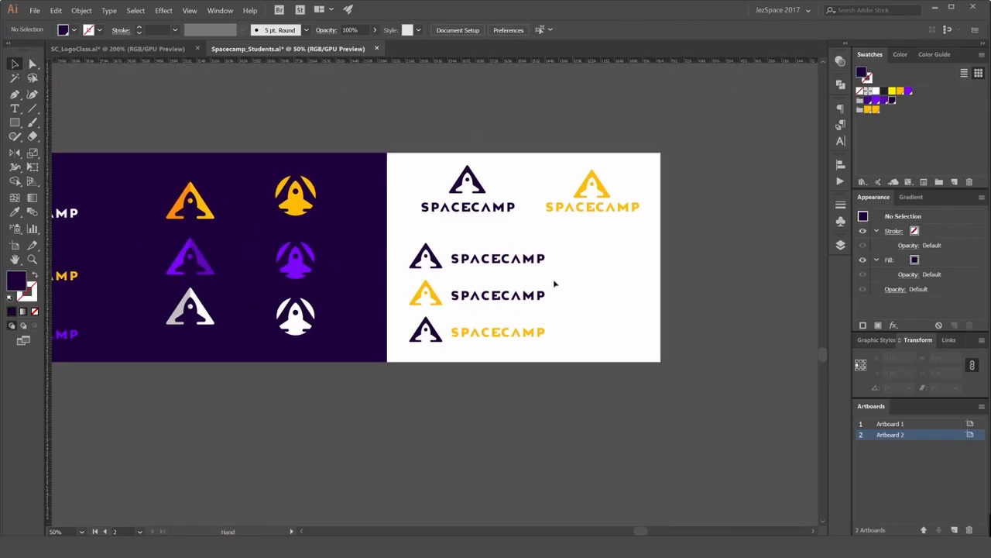
{"action": "scroll", "coordinate": [555, 284], "scroll_direction": "up", "scroll_amount": 2}
{"action": "scroll", "coordinate": [630, 279], "scroll_direction": "down", "scroll_amount": 1}
{"action": "left_click_drag", "start_coordinate": [653, 263], "coordinate": [644, 280]}
{"action": "scroll", "coordinate": [644, 280], "scroll_direction": "down", "scroll_amount": 1}
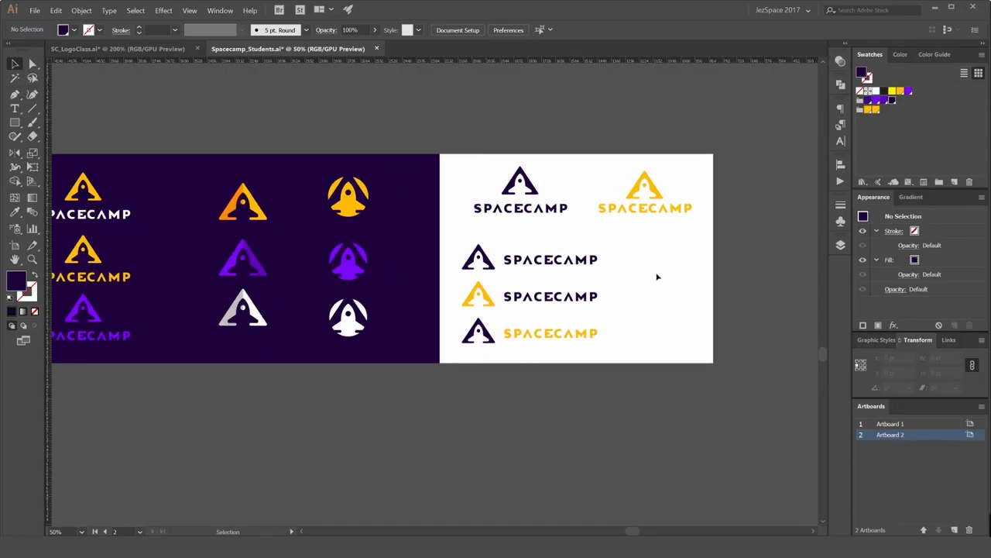
{"action": "scroll", "coordinate": [608, 245], "scroll_direction": "down", "scroll_amount": 1}
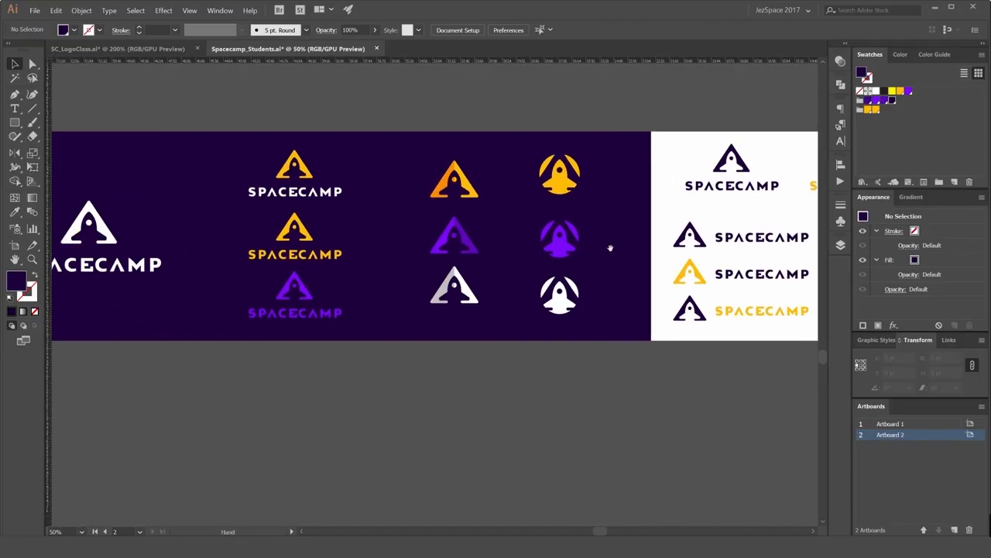
{"action": "left_click_drag", "start_coordinate": [435, 191], "coordinate": [331, 187]}
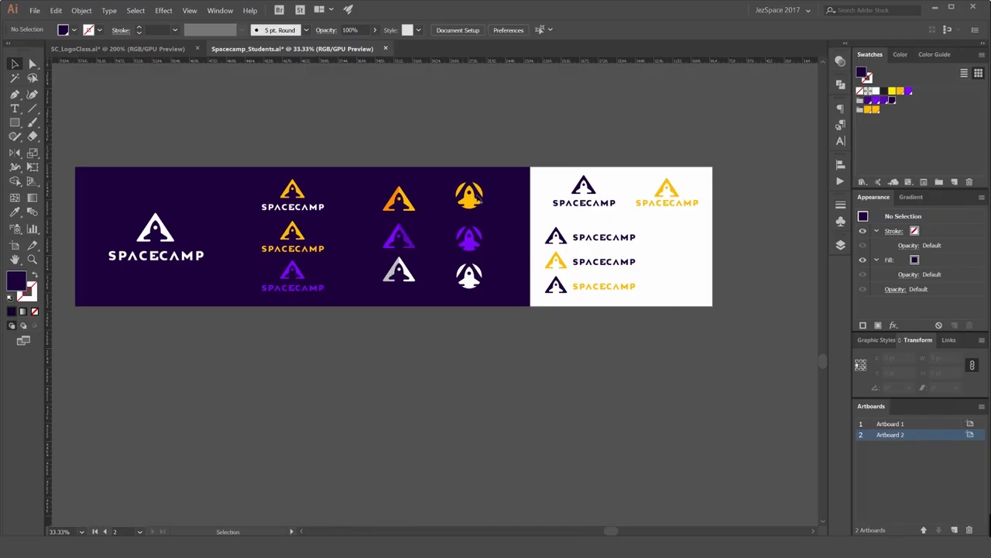
{"action": "scroll", "coordinate": [478, 199], "scroll_direction": "up", "scroll_amount": 1}
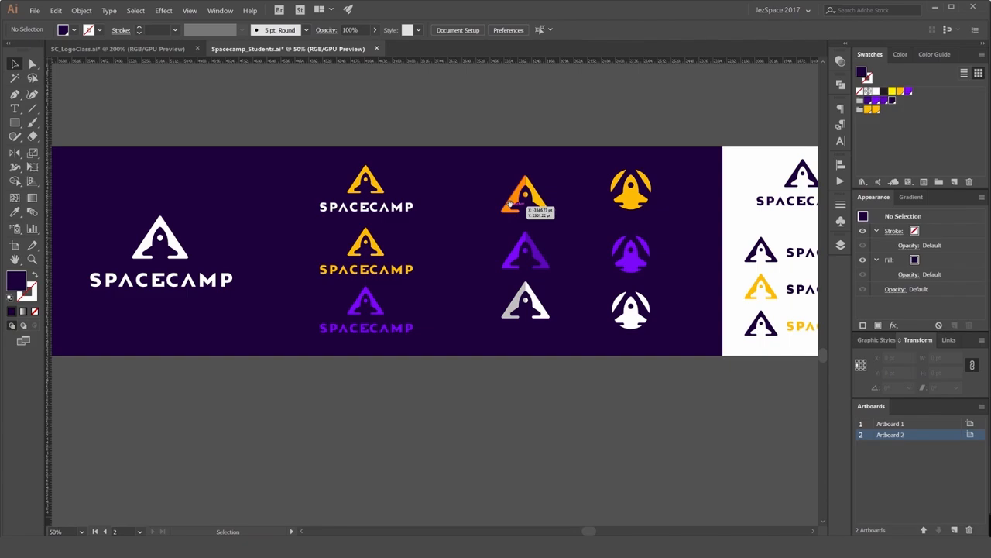
{"action": "left_click_drag", "start_coordinate": [326, 180], "coordinate": [403, 177]}
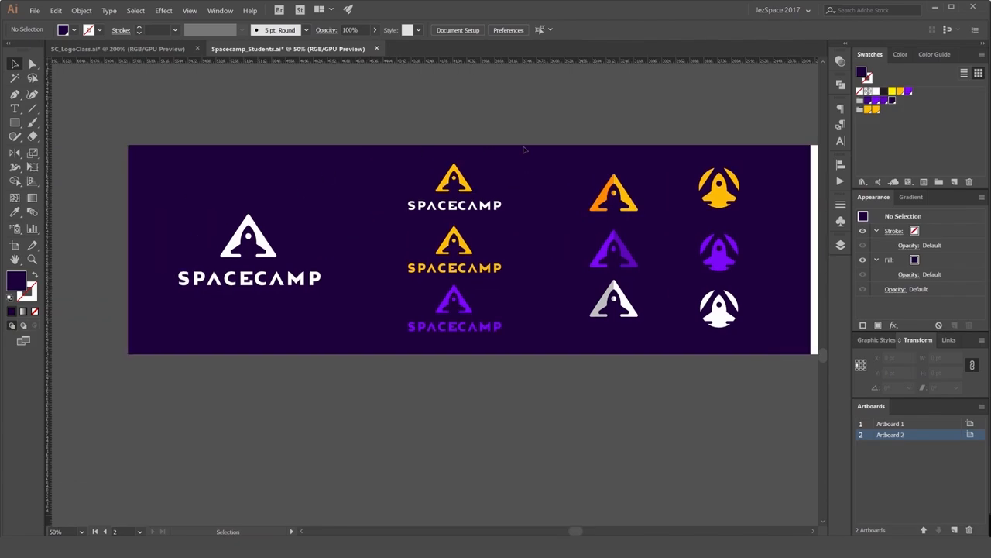
{"action": "left_click_drag", "start_coordinate": [619, 152], "coordinate": [460, 160]}
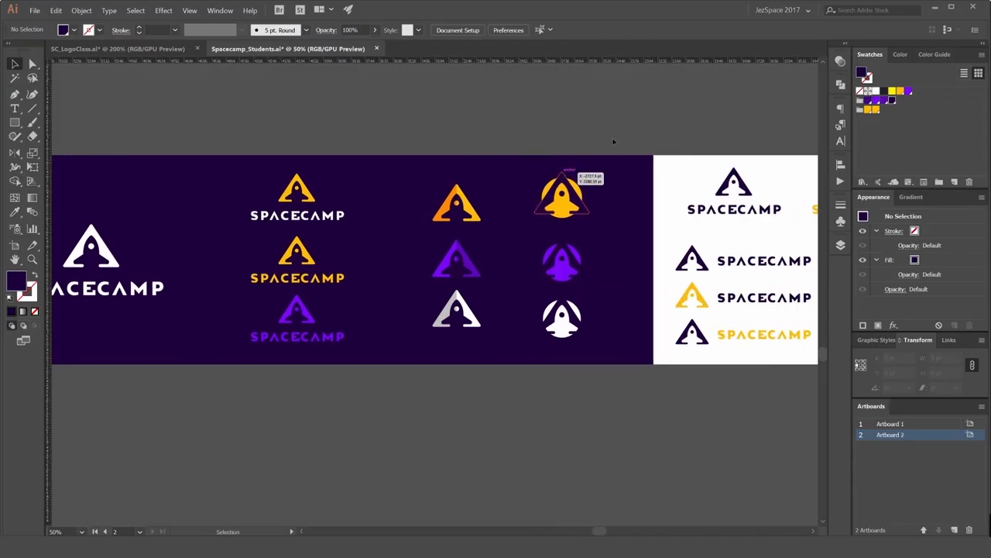
Review the coloured icons and round badges on the dark area and the logo versions on the white background.
{"action": "left_click_drag", "start_coordinate": [584, 136], "coordinate": [486, 144]}
{"action": "scroll", "coordinate": [333, 235], "scroll_direction": "up", "scroll_amount": 2}
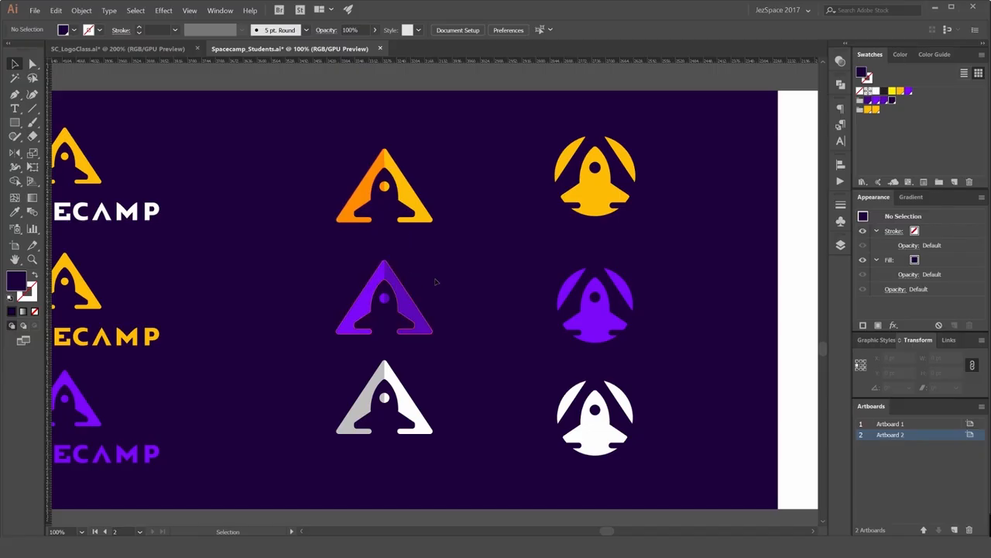
{"action": "scroll", "coordinate": [435, 282], "scroll_direction": "down", "scroll_amount": 2}
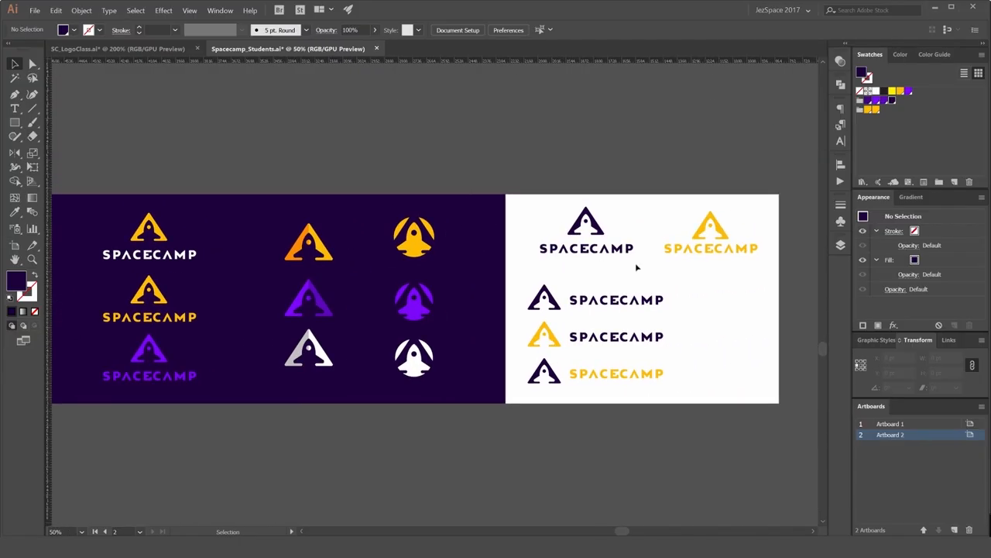
{"action": "scroll", "coordinate": [546, 281], "scroll_direction": "right", "scroll_amount": 3}
{"action": "scroll", "coordinate": [534, 284], "scroll_direction": "up", "scroll_amount": 1}
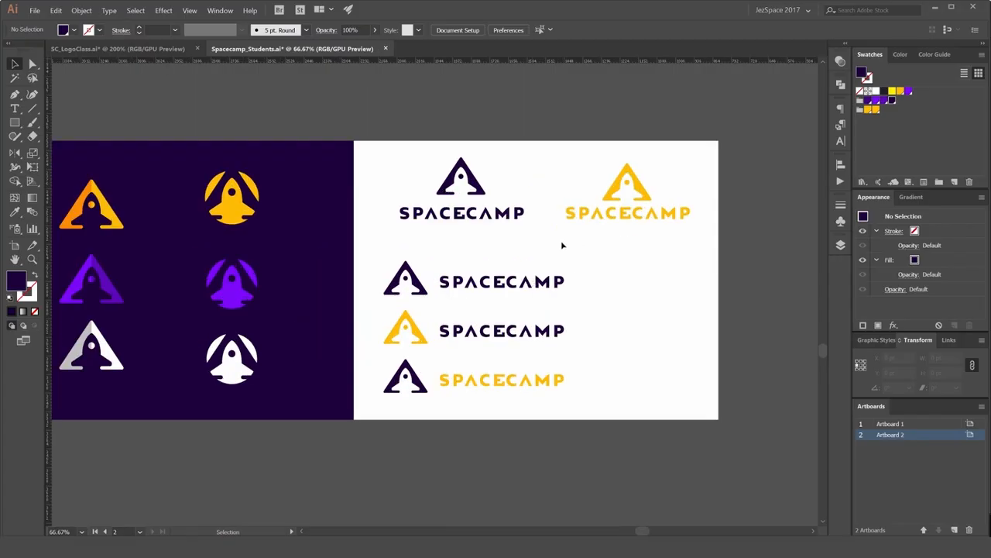
{"action": "scroll", "coordinate": [544, 210], "scroll_direction": "down", "scroll_amount": 2}
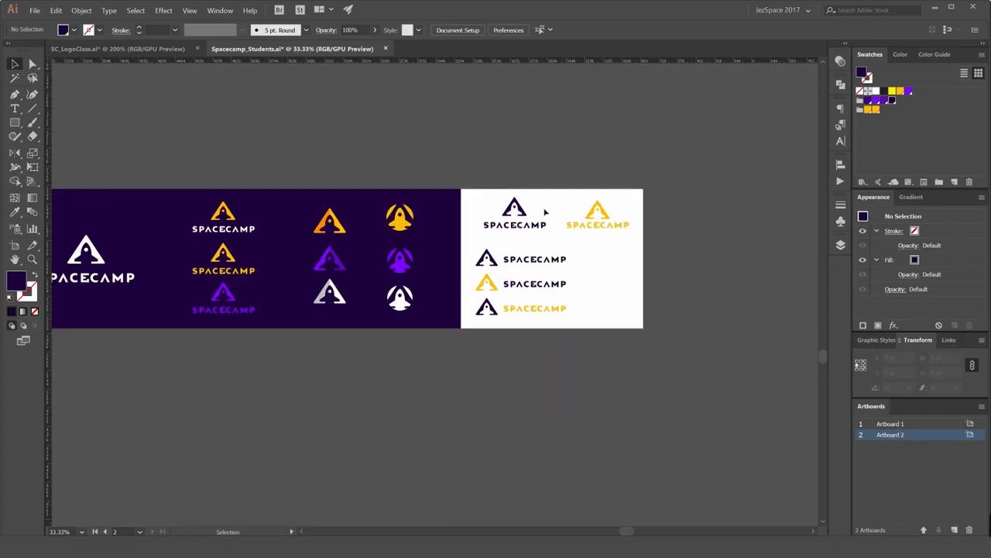
{"action": "scroll", "coordinate": [568, 189], "scroll_direction": "left", "scroll_amount": 2}
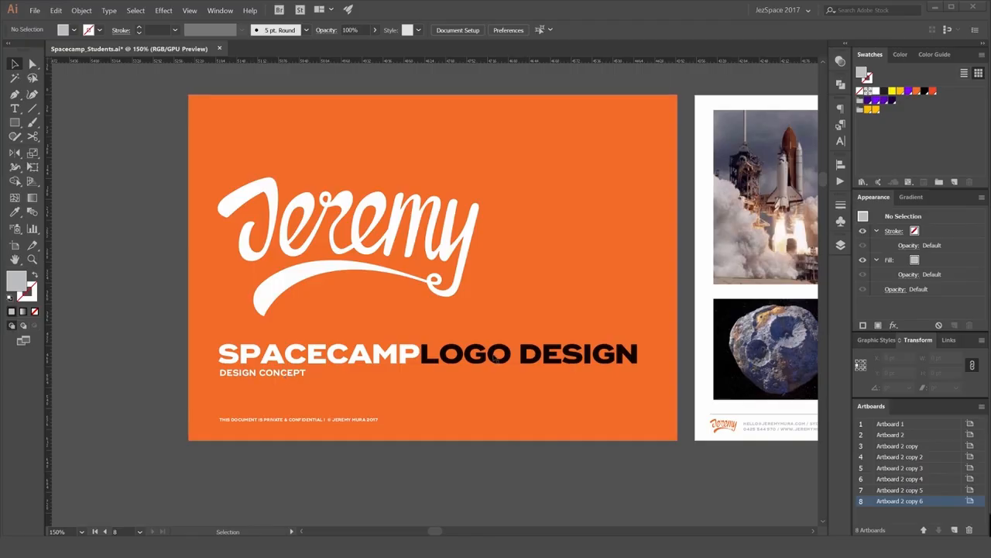
Examine the presentation's cover and mood board page, including the footer, space and tent photos, mission patches, colour palette and reference logos.
{"action": "key", "text": "space"}
{"action": "left_click_drag", "start_coordinate": [728, 467], "coordinate": [460, 460]}
{"action": "left_click_drag", "start_coordinate": [657, 462], "coordinate": [458, 478]}
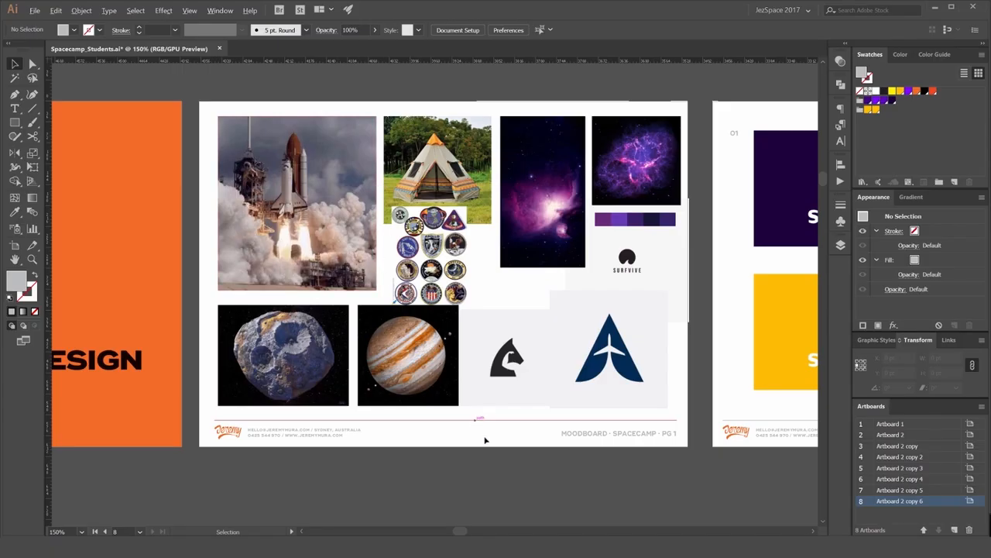
{"action": "scroll", "coordinate": [483, 438], "scroll_direction": "up", "scroll_amount": 1}
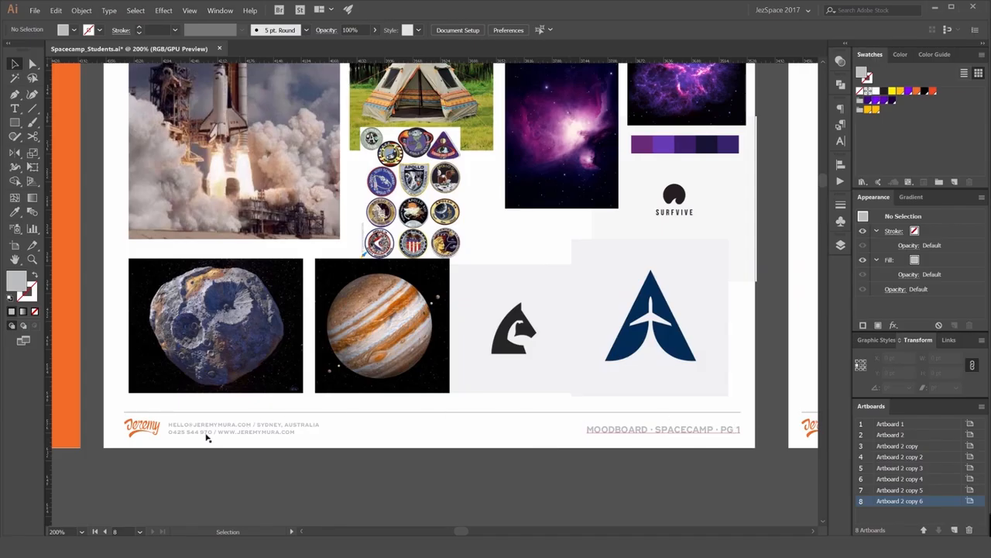
{"action": "scroll", "coordinate": [641, 435], "scroll_direction": "down", "scroll_amount": 1}
{"action": "scroll", "coordinate": [641, 435], "scroll_direction": "right", "scroll_amount": 2}
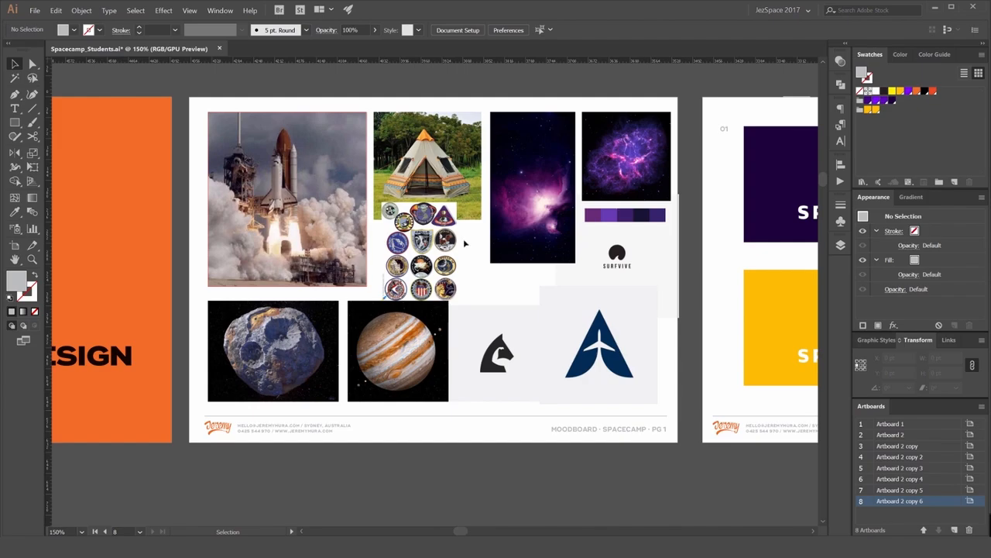
{"action": "scroll", "coordinate": [438, 226], "scroll_direction": "up", "scroll_amount": 2}
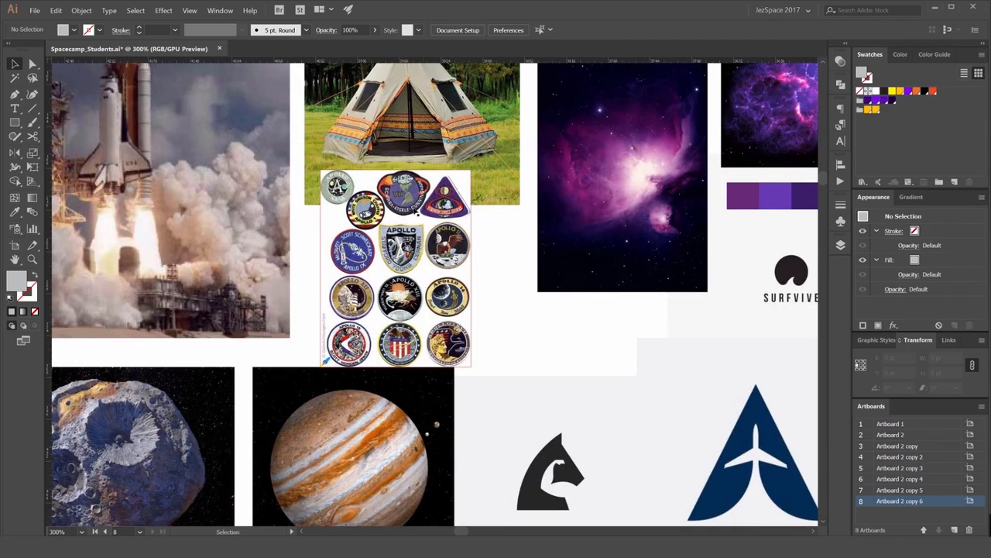
{"action": "scroll", "coordinate": [451, 180], "scroll_direction": "down", "scroll_amount": 1}
{"action": "scroll", "coordinate": [495, 348], "scroll_direction": "right", "scroll_amount": 1}
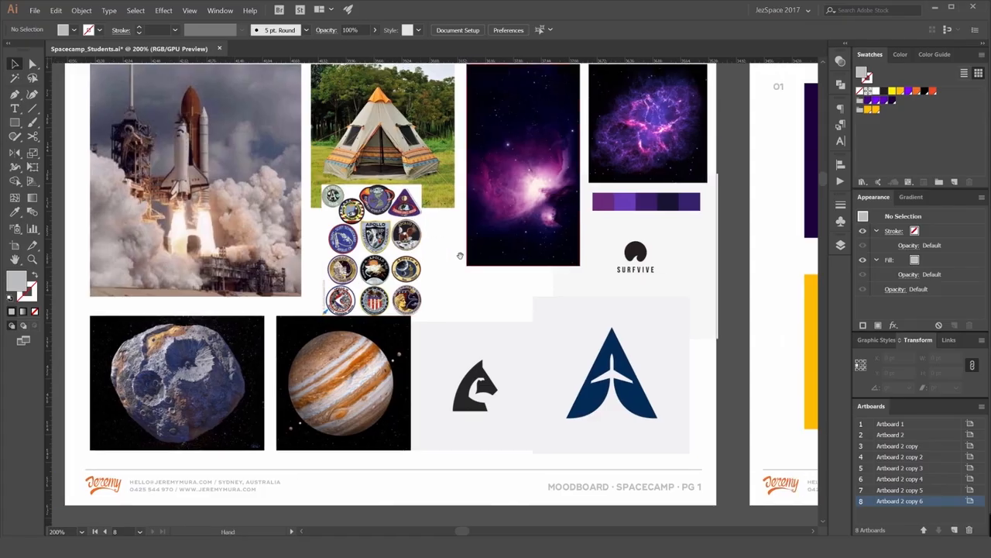
{"action": "left_click_drag", "start_coordinate": [546, 171], "coordinate": [490, 196]}
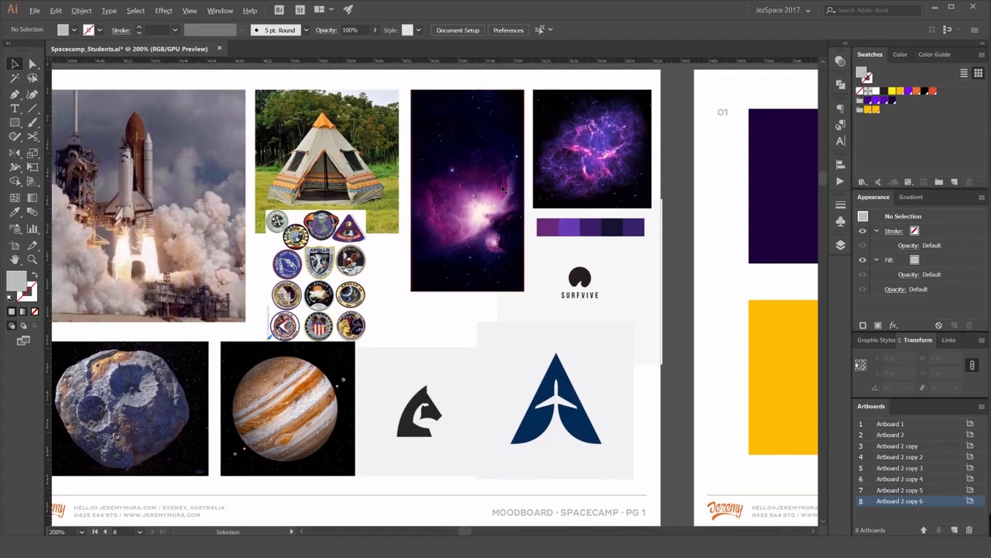
{"action": "scroll", "coordinate": [502, 186], "scroll_direction": "up", "scroll_amount": 1}
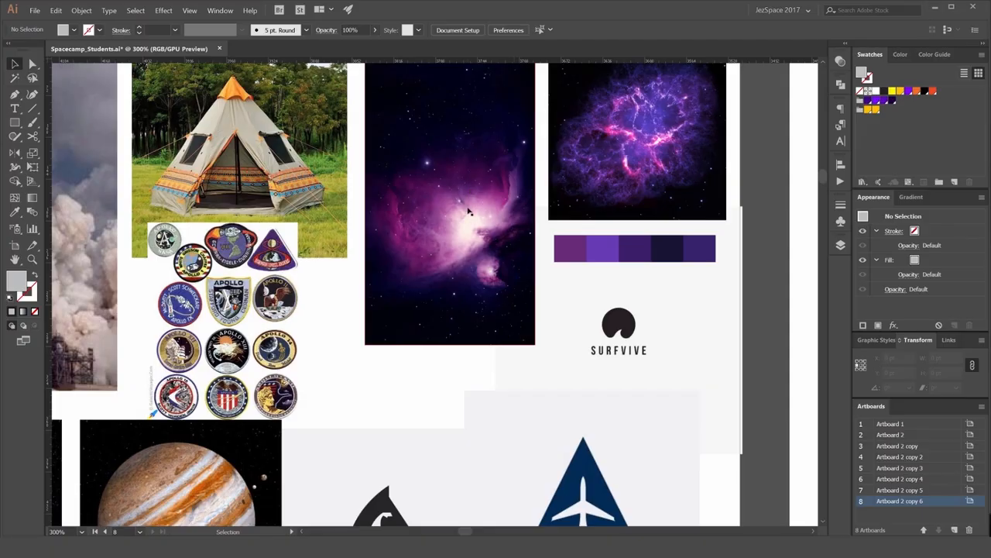
{"action": "scroll", "coordinate": [474, 221], "scroll_direction": "down", "scroll_amount": 1}
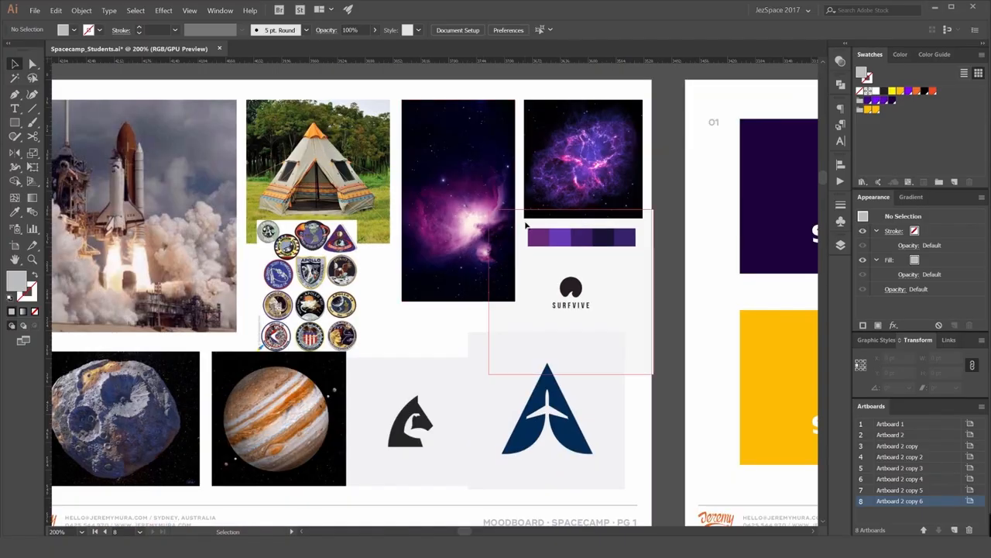
{"action": "scroll", "coordinate": [567, 237], "scroll_direction": "down", "scroll_amount": 1}
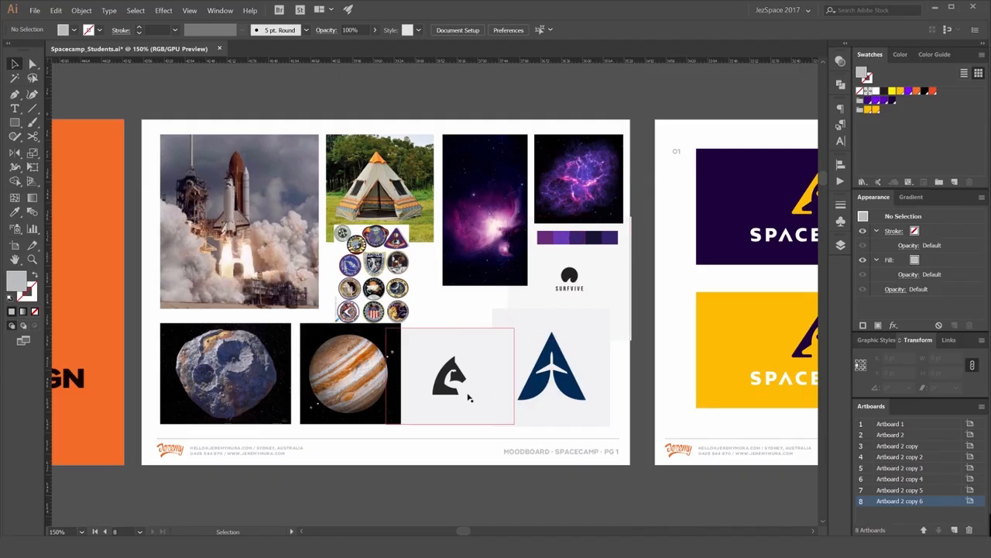
{"action": "scroll", "coordinate": [554, 328], "scroll_direction": "up", "scroll_amount": 1}
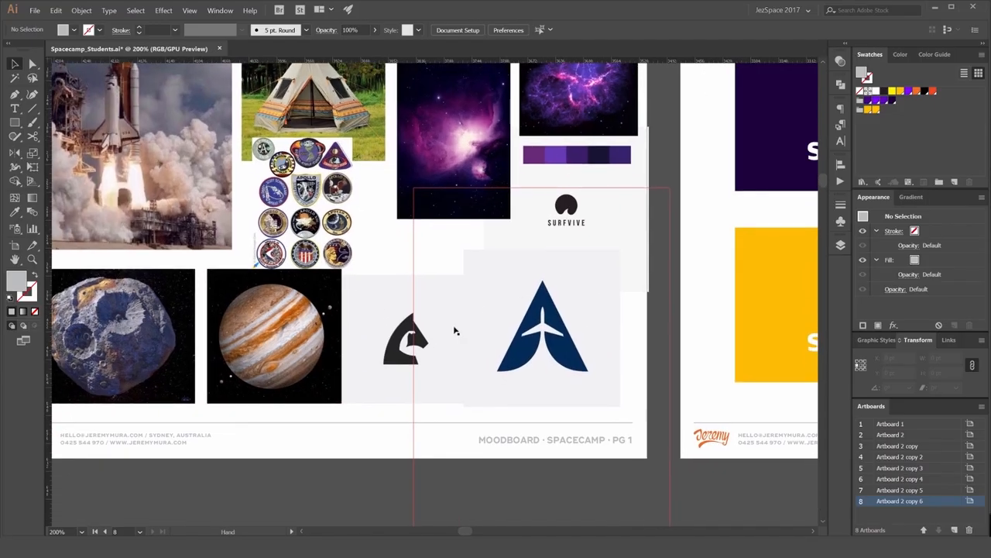
{"action": "scroll", "coordinate": [542, 345], "scroll_direction": "down", "scroll_amount": 1}
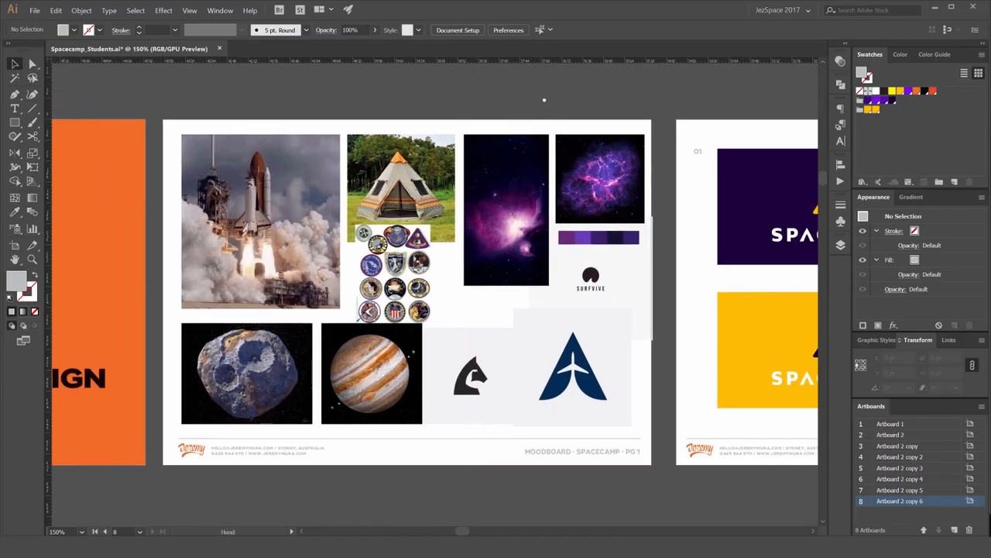
{"action": "left_click_drag", "start_coordinate": [545, 100], "coordinate": [551, 91]}
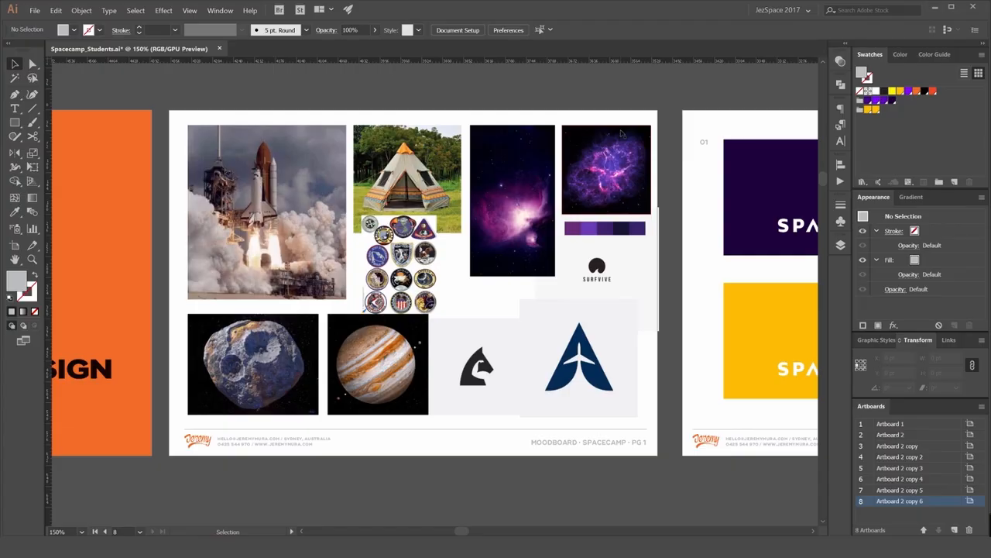
{"action": "left_click_drag", "start_coordinate": [660, 96], "coordinate": [632, 93]}
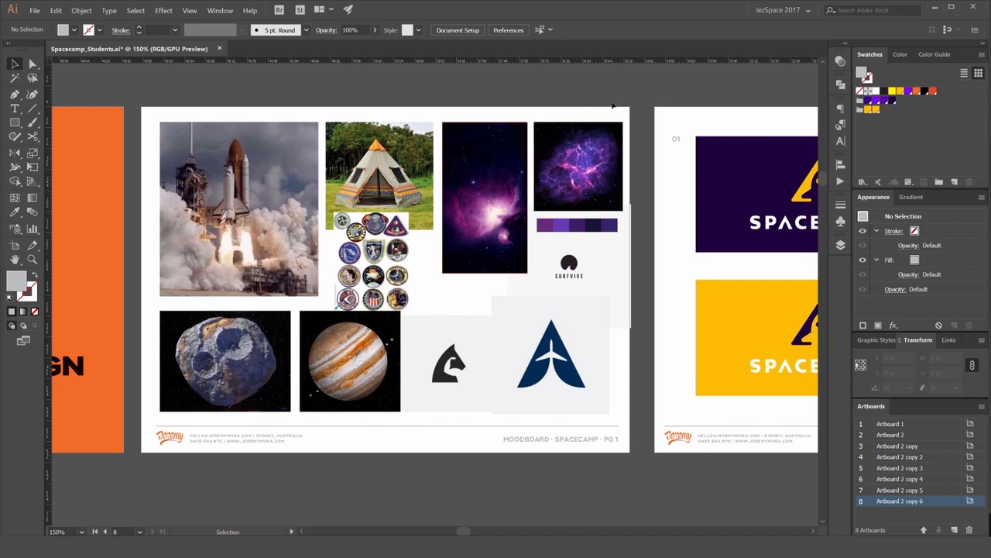
Examine the Concept 1 and Concept 2 pages, comparing the stacked logos, icons, horizontal logos and gradient icons.
{"action": "left_click_drag", "start_coordinate": [750, 102], "coordinate": [511, 99]}
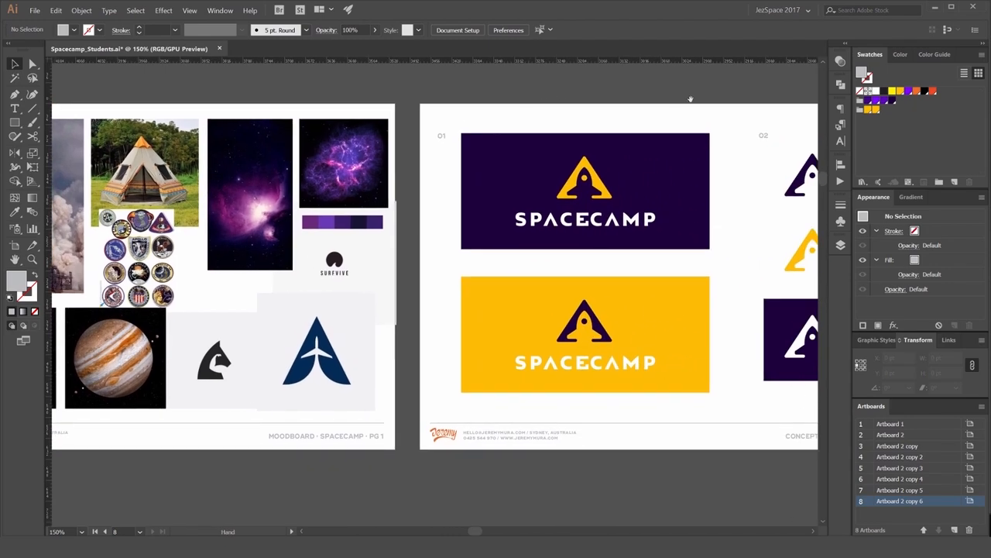
{"action": "left_click_drag", "start_coordinate": [690, 100], "coordinate": [480, 116]}
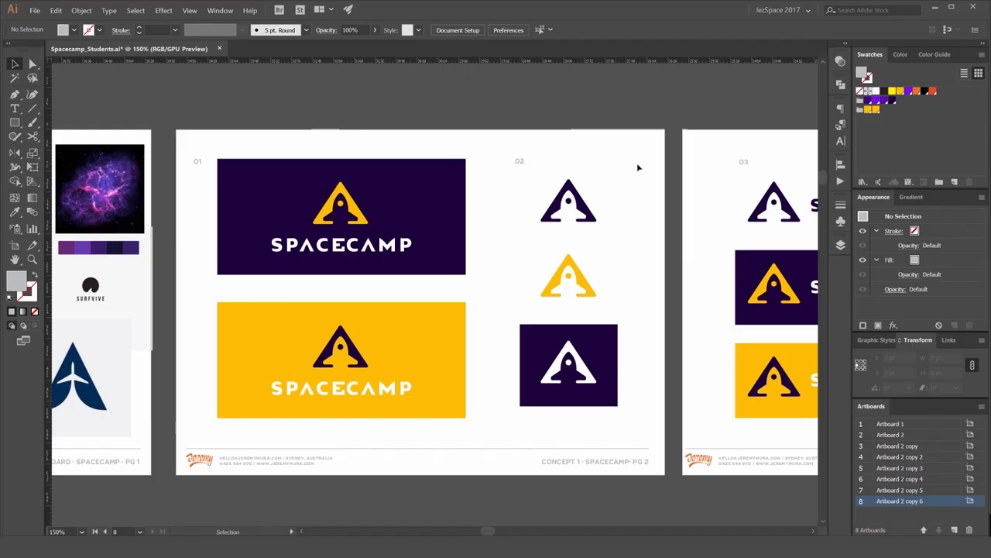
{"action": "left_click_drag", "start_coordinate": [638, 164], "coordinate": [514, 163]}
{"action": "scroll", "coordinate": [622, 153], "scroll_direction": "down", "scroll_amount": 2}
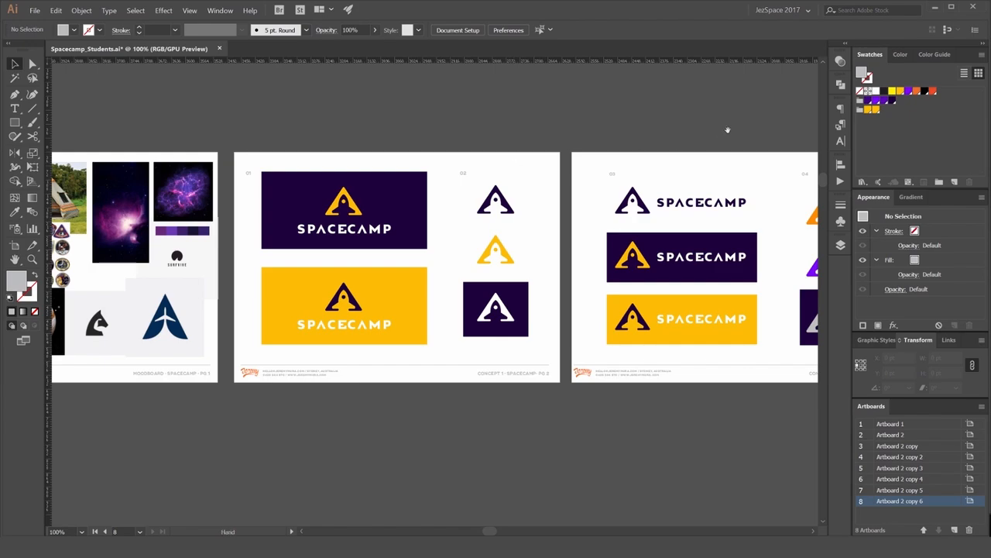
{"action": "left_click_drag", "start_coordinate": [788, 126], "coordinate": [474, 148]}
{"action": "scroll", "coordinate": [546, 178], "scroll_direction": "up", "scroll_amount": 1}
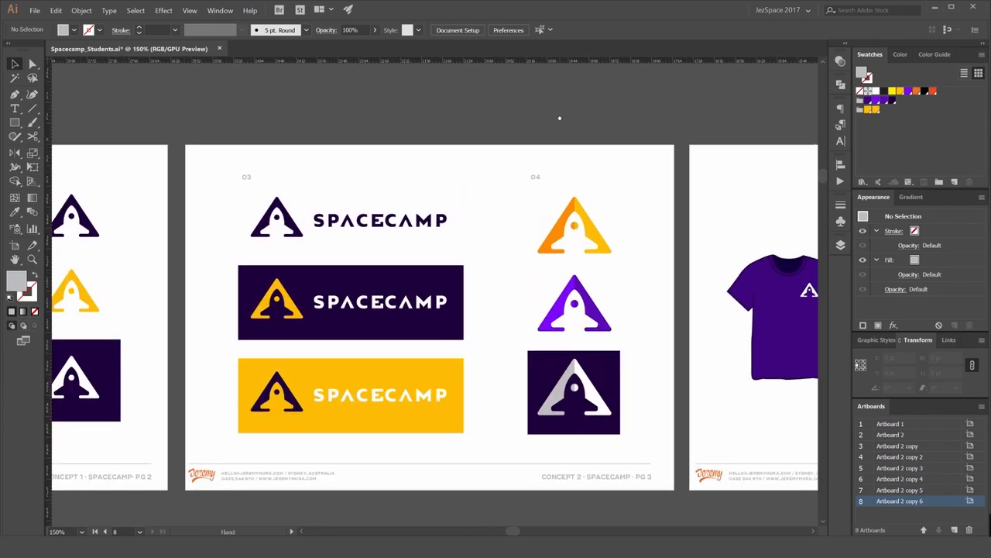
{"action": "scroll", "coordinate": [558, 114], "scroll_direction": "down", "scroll_amount": 2}
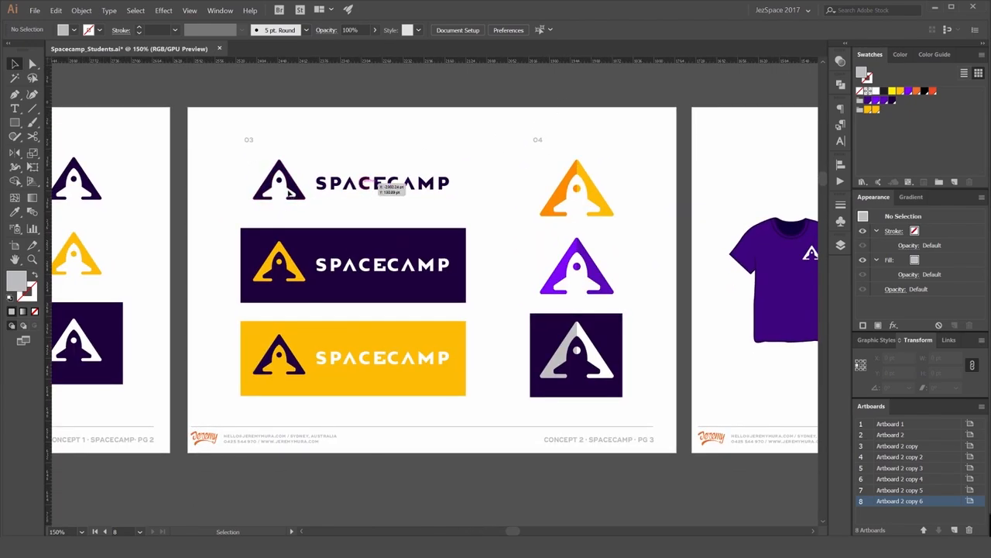
{"action": "scroll", "coordinate": [595, 169], "scroll_direction": "up", "scroll_amount": 1}
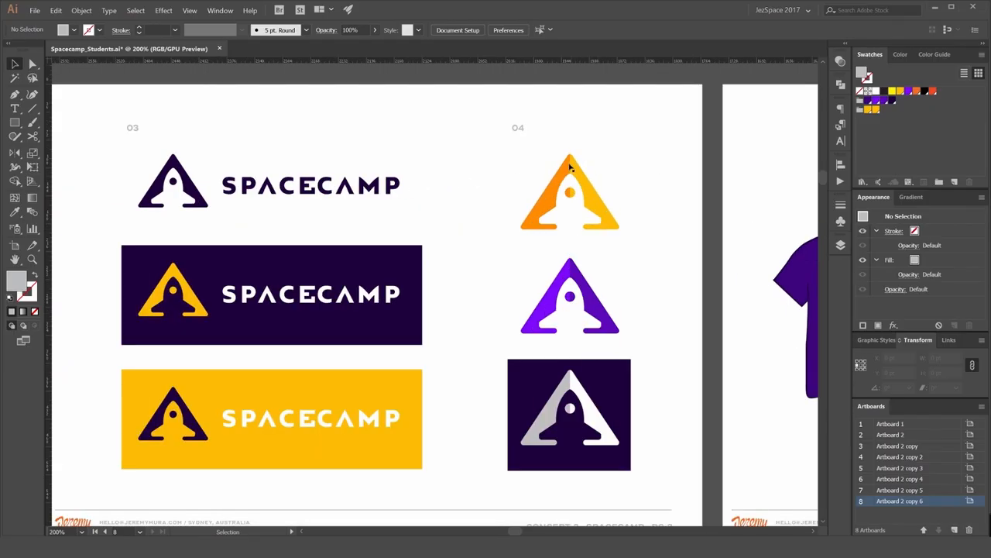
{"action": "scroll", "coordinate": [604, 179], "scroll_direction": "down", "scroll_amount": 1}
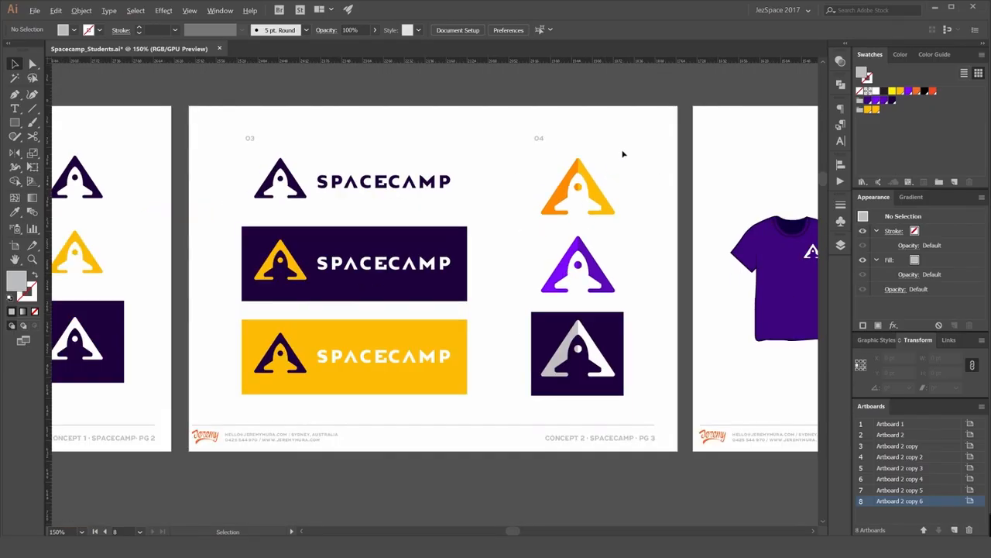
{"action": "scroll", "coordinate": [619, 137], "scroll_direction": "down", "scroll_amount": 1}
{"action": "left_click_drag", "start_coordinate": [557, 151], "coordinate": [541, 158]}
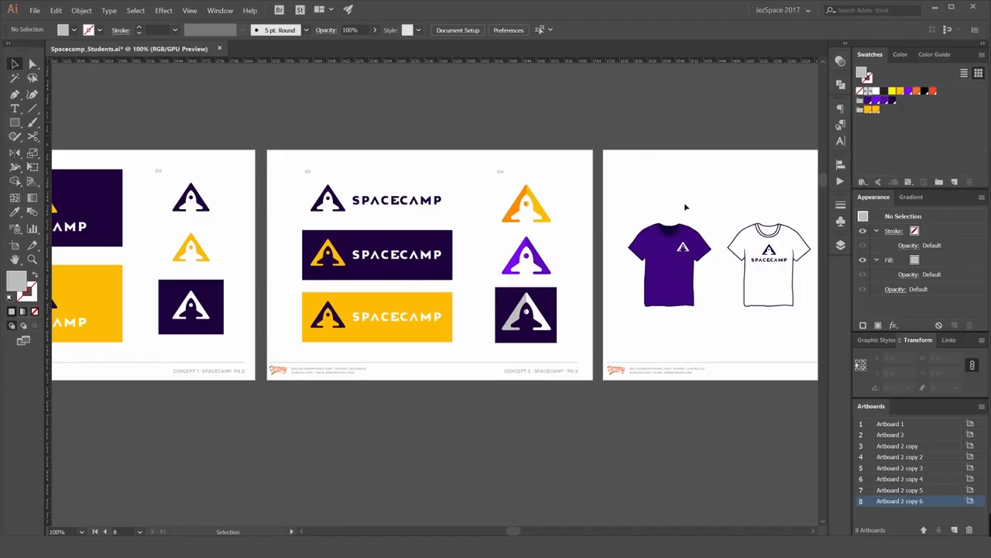
Examine the mock-up page, inspecting the logo placement on the purple, white and dark purple T-shirts.
{"action": "left_click_drag", "start_coordinate": [752, 186], "coordinate": [604, 190]}
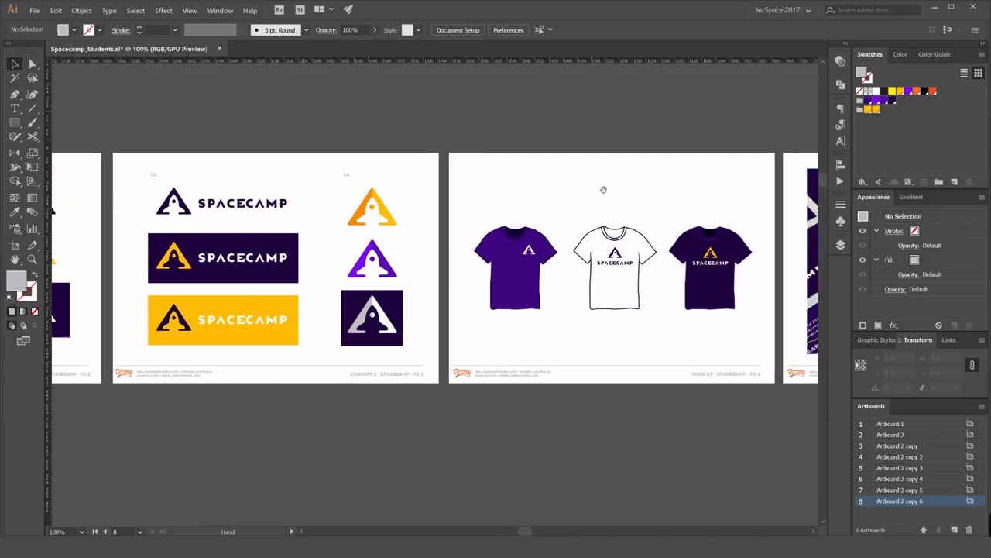
{"action": "left_click_drag", "start_coordinate": [688, 181], "coordinate": [570, 186]}
{"action": "scroll", "coordinate": [571, 207], "scroll_direction": "up", "scroll_amount": 1}
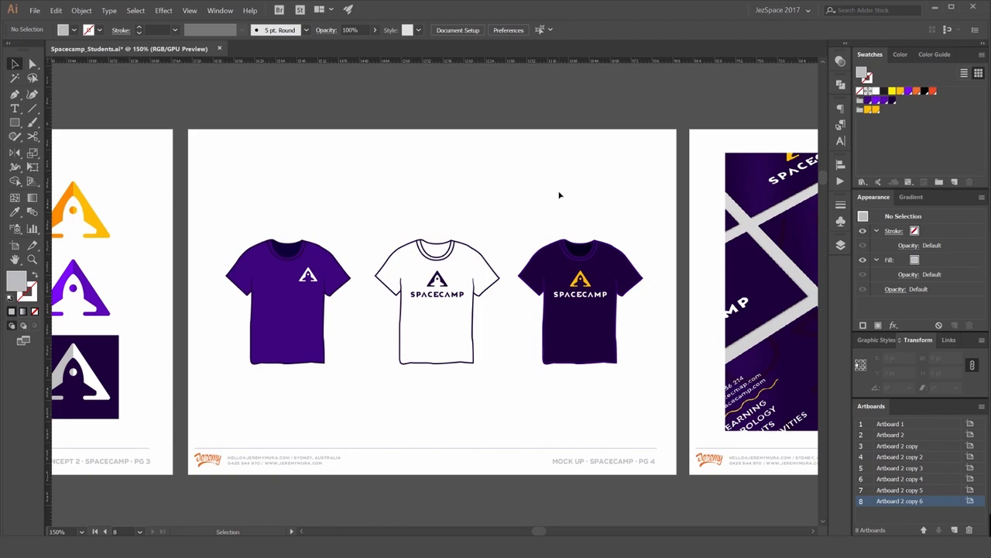
{"action": "scroll", "coordinate": [479, 232], "scroll_direction": "up", "scroll_amount": 1}
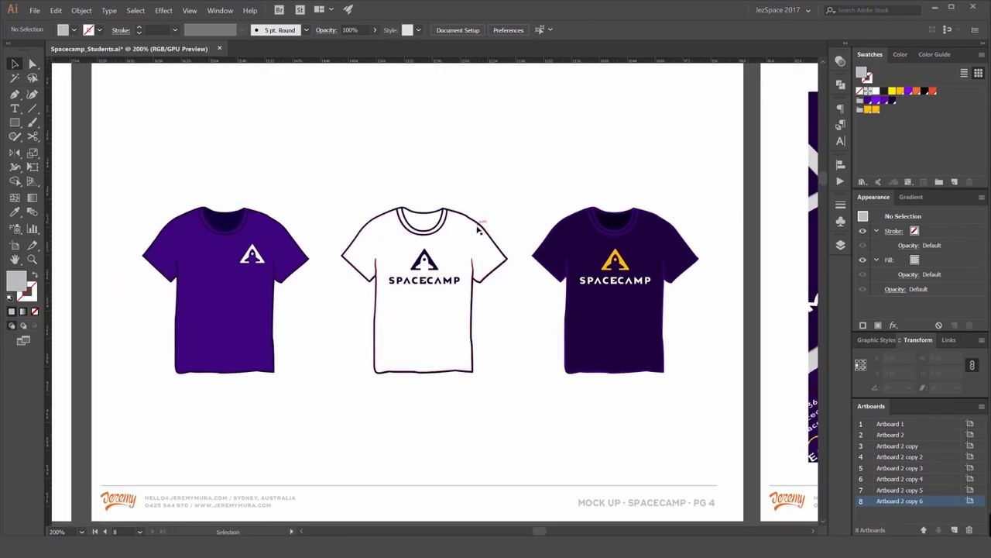
{"action": "left_click", "coordinate": [495, 224]}
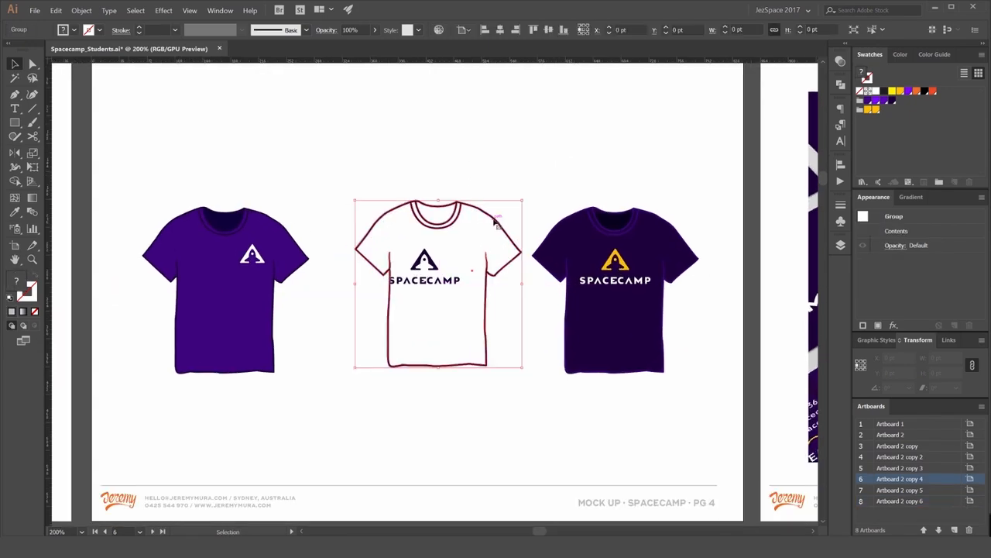
{"action": "left_click", "coordinate": [383, 210]}
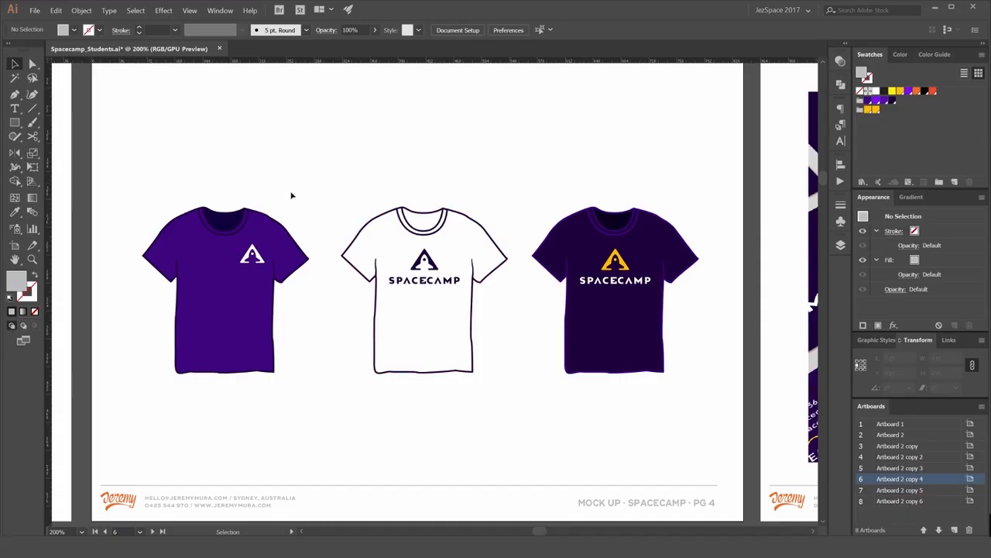
{"action": "scroll", "coordinate": [222, 275], "scroll_direction": "up", "scroll_amount": 1}
{"action": "left_click_drag", "start_coordinate": [326, 209], "coordinate": [409, 189]}
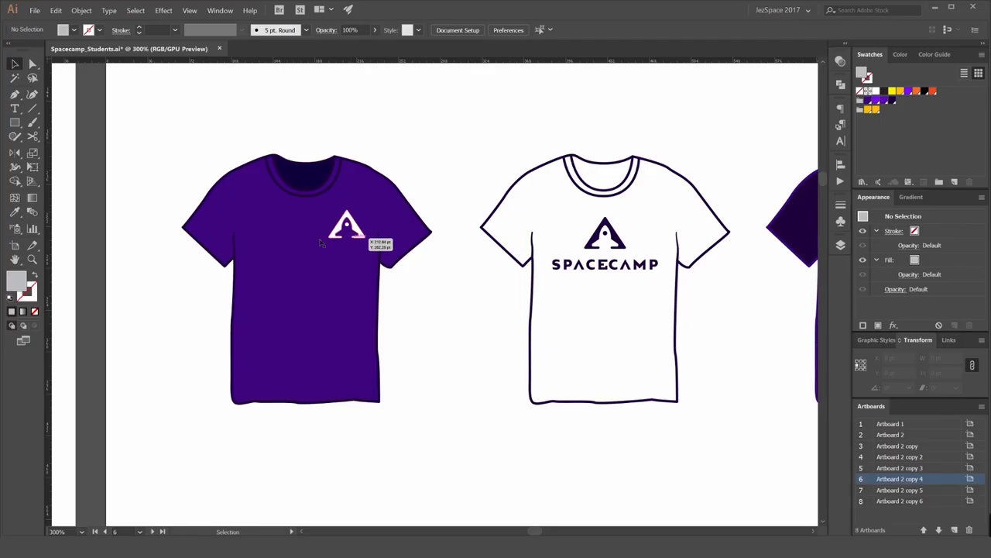
{"action": "left_click_drag", "start_coordinate": [421, 198], "coordinate": [251, 205]}
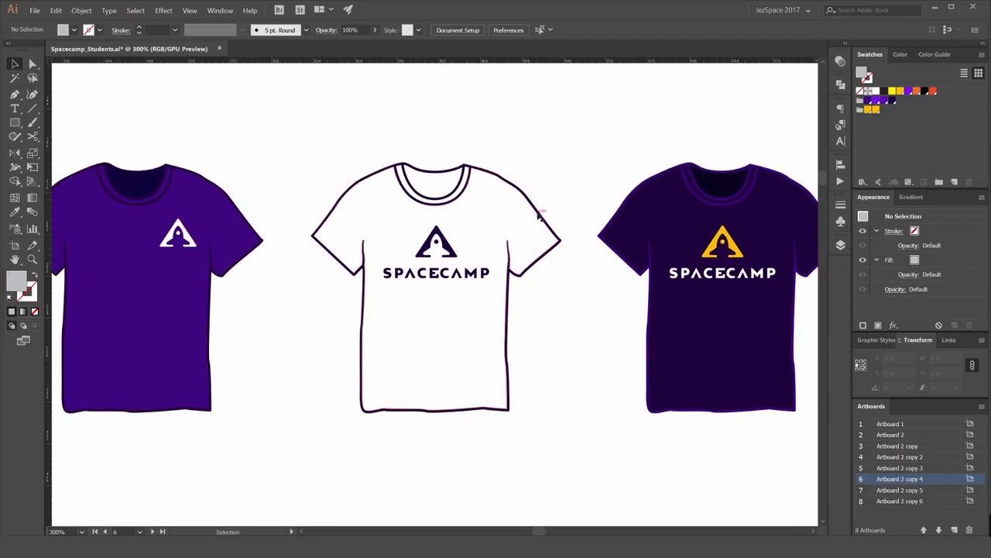
{"action": "left_click_drag", "start_coordinate": [611, 156], "coordinate": [436, 166]}
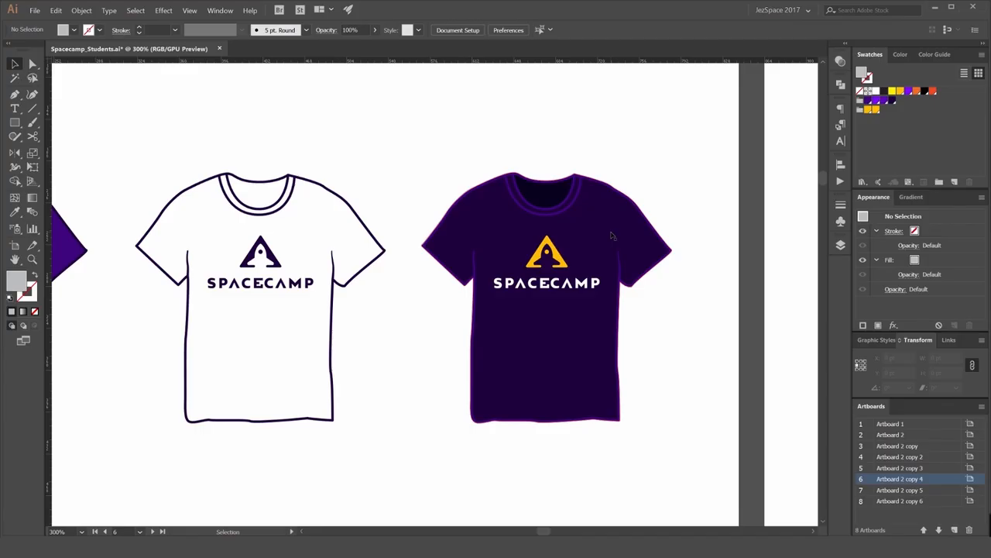
{"action": "scroll", "coordinate": [473, 152], "scroll_direction": "down", "scroll_amount": 1}
{"action": "left_click_drag", "start_coordinate": [578, 147], "coordinate": [568, 199]}
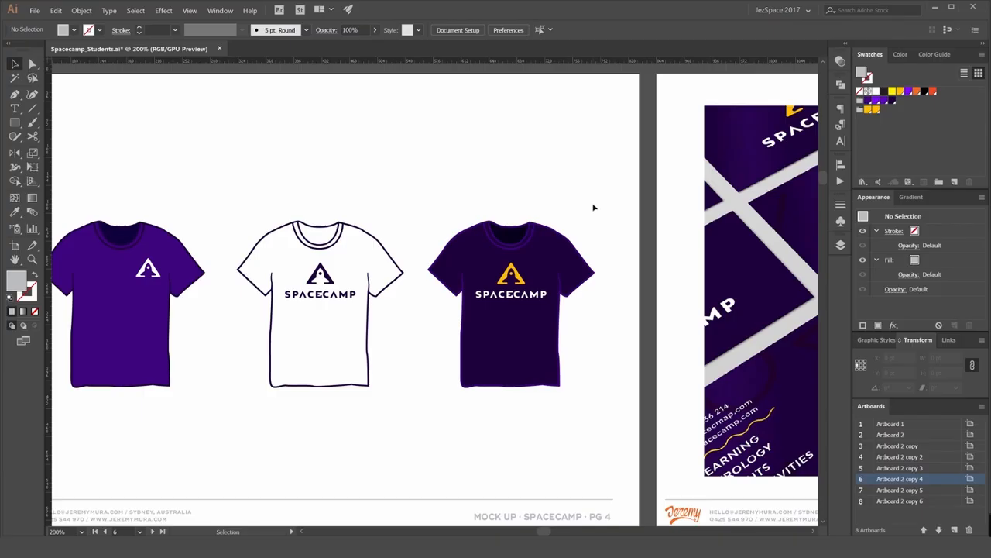
Examine the T-shirt mock-up page as a whole and the neighbouring page with the SPACECAMP business card mock-up.
{"action": "scroll", "coordinate": [577, 219], "scroll_direction": "down", "scroll_amount": 1}
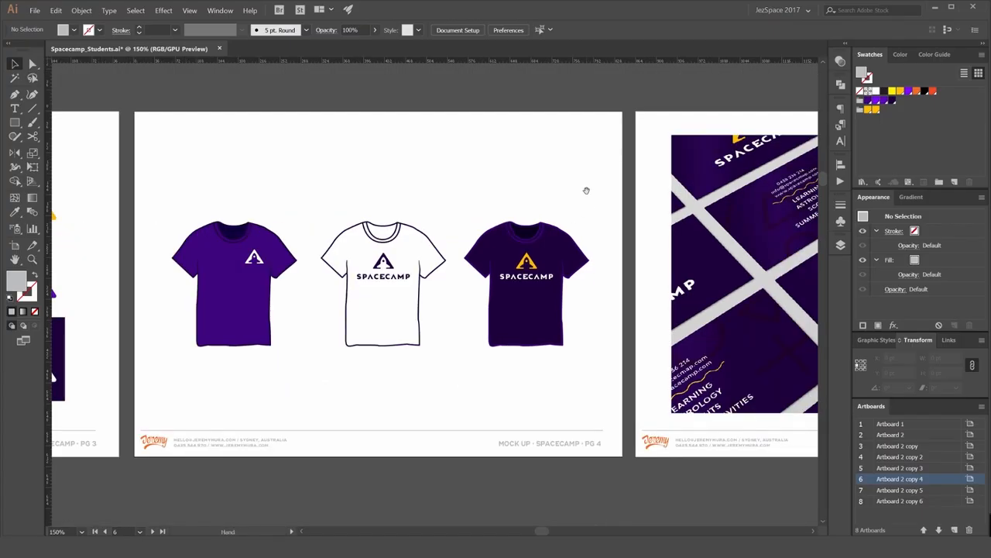
{"action": "left_click_drag", "start_coordinate": [597, 184], "coordinate": [566, 186]}
{"action": "scroll", "coordinate": [566, 186], "scroll_direction": "right", "scroll_amount": 5}
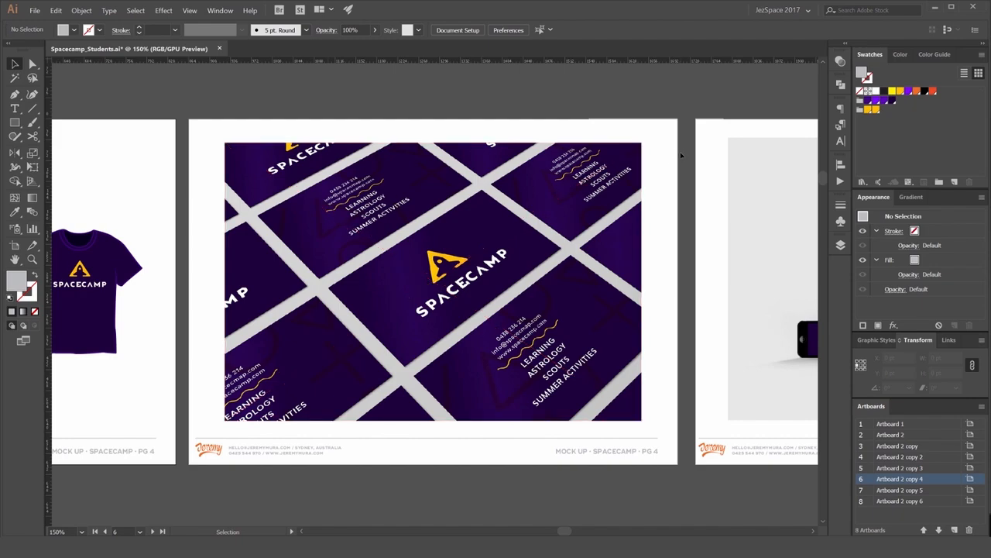
{"action": "key", "text": "ctrl+minus"}
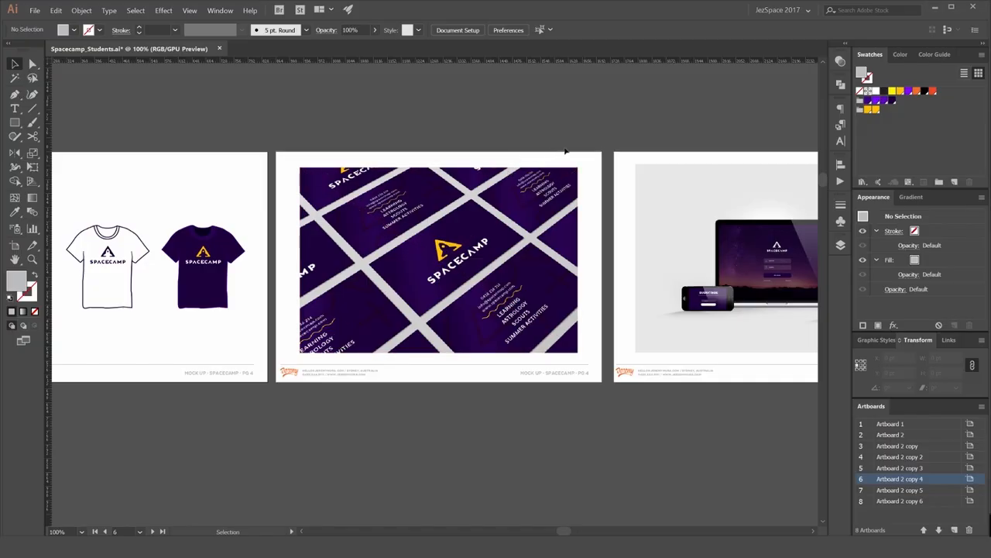
Examine the device mock-up page, inspecting the SPACECAMP logo and icon on the laptop, tablet and phone screens.
{"action": "left_click_drag", "start_coordinate": [636, 145], "coordinate": [411, 150]}
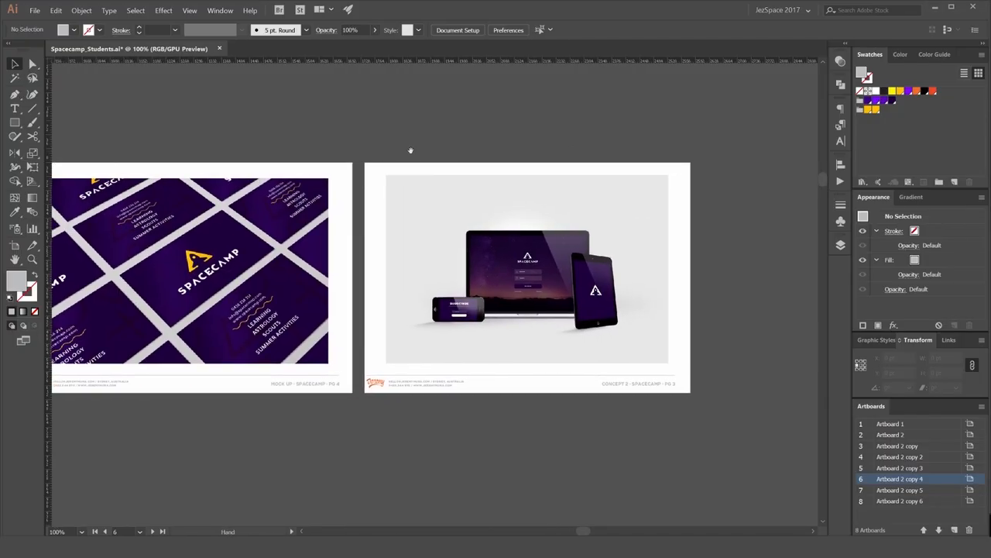
{"action": "scroll", "coordinate": [642, 183], "scroll_direction": "up", "scroll_amount": 1}
{"action": "scroll", "coordinate": [644, 188], "scroll_direction": "up", "scroll_amount": 1}
{"action": "left_click_drag", "start_coordinate": [648, 199], "coordinate": [664, 110]}
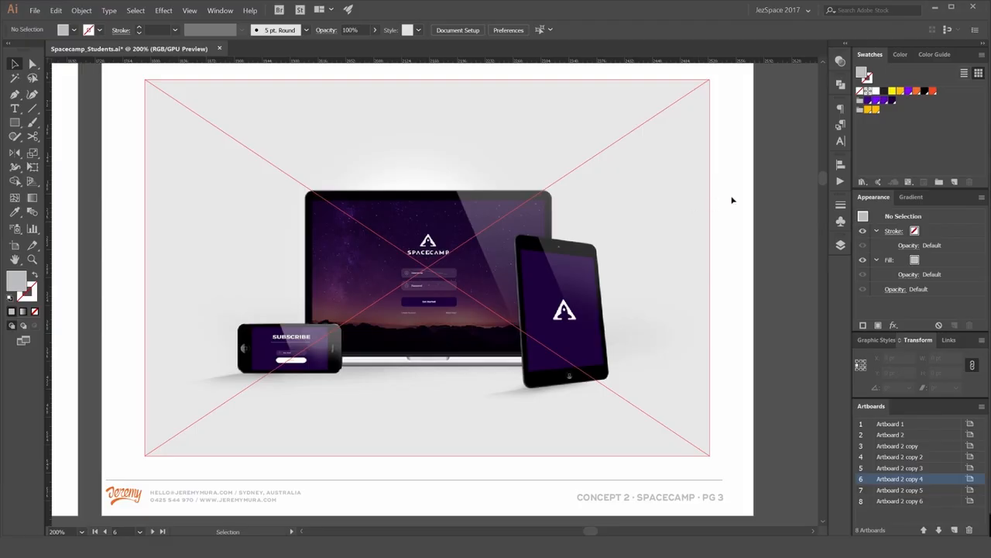
{"action": "left_click_drag", "start_coordinate": [695, 227], "coordinate": [704, 219]}
{"action": "scroll", "coordinate": [484, 267], "scroll_direction": "down", "scroll_amount": 1}
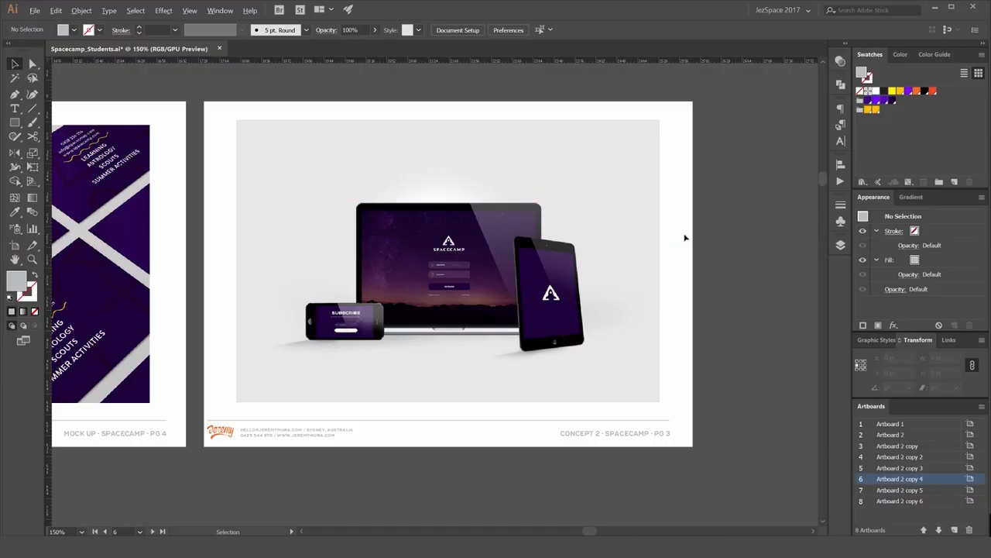
{"action": "scroll", "coordinate": [687, 236], "scroll_direction": "down", "scroll_amount": 1}
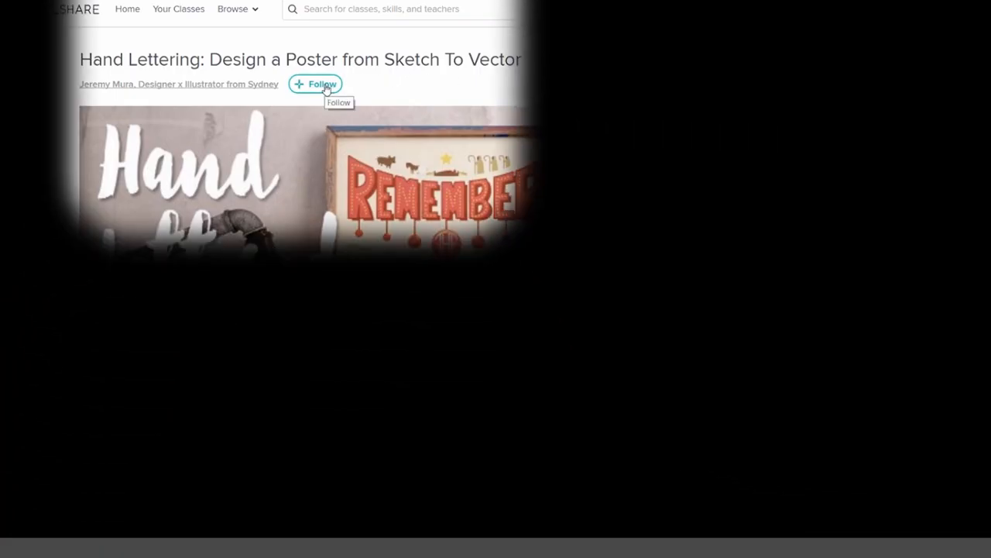
On the Skillshare page of the Hand Lettering poster class, follow the teacher and submit the public review "Great Class!".
{"action": "left_click", "coordinate": [326, 90]}
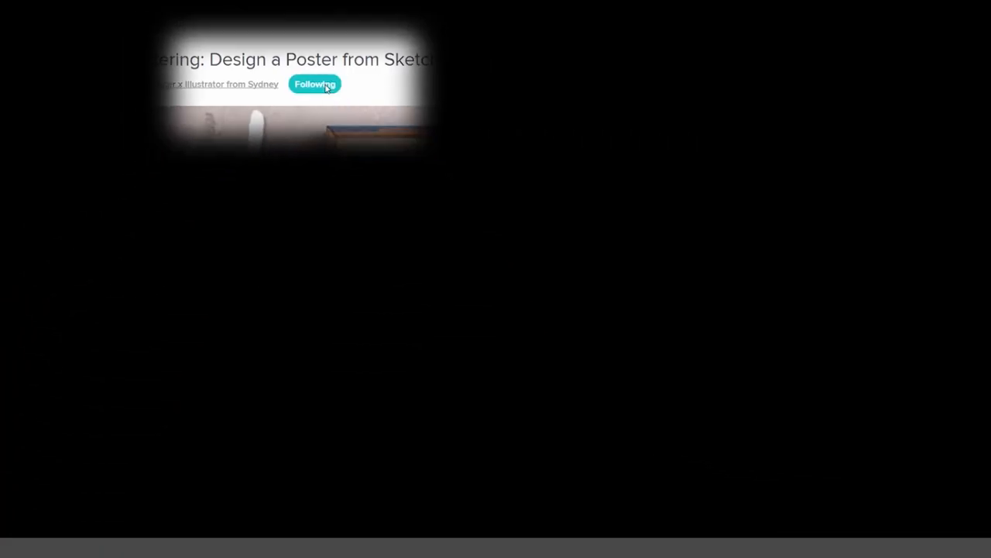
{"action": "scroll", "coordinate": [736, 93], "scroll_direction": "down", "scroll_amount": 4}
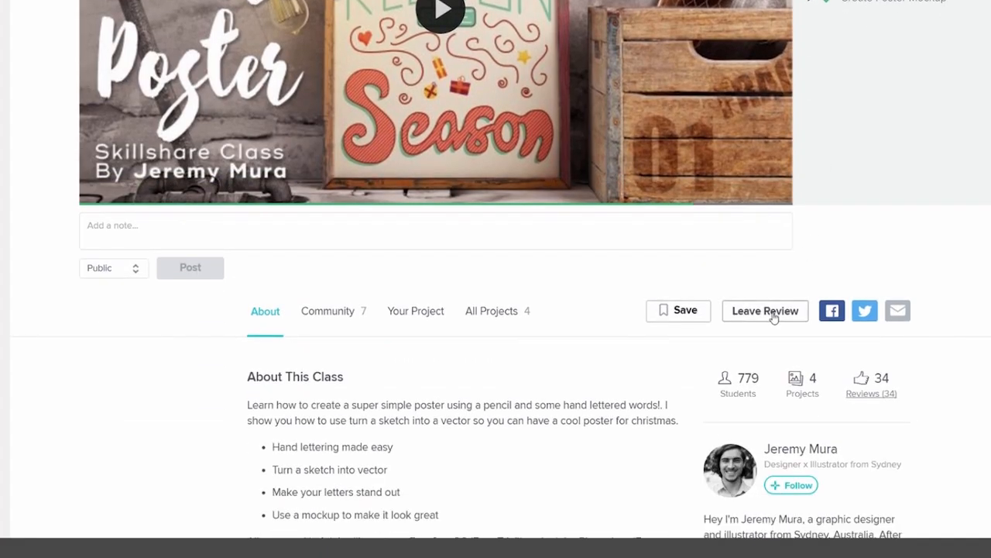
{"action": "left_click", "coordinate": [765, 310]}
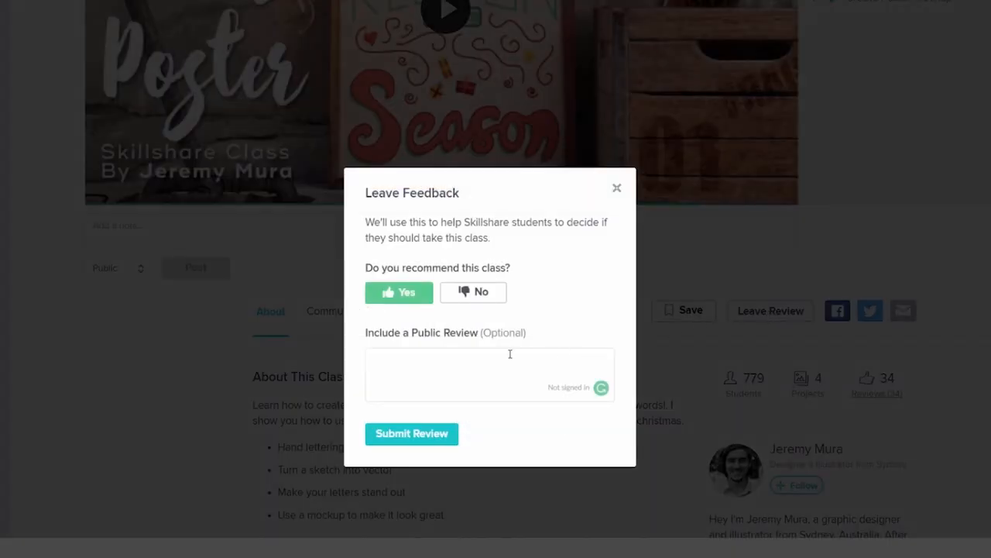
{"action": "left_click", "coordinate": [504, 358]}
{"action": "type", "text": "Great Class!"}
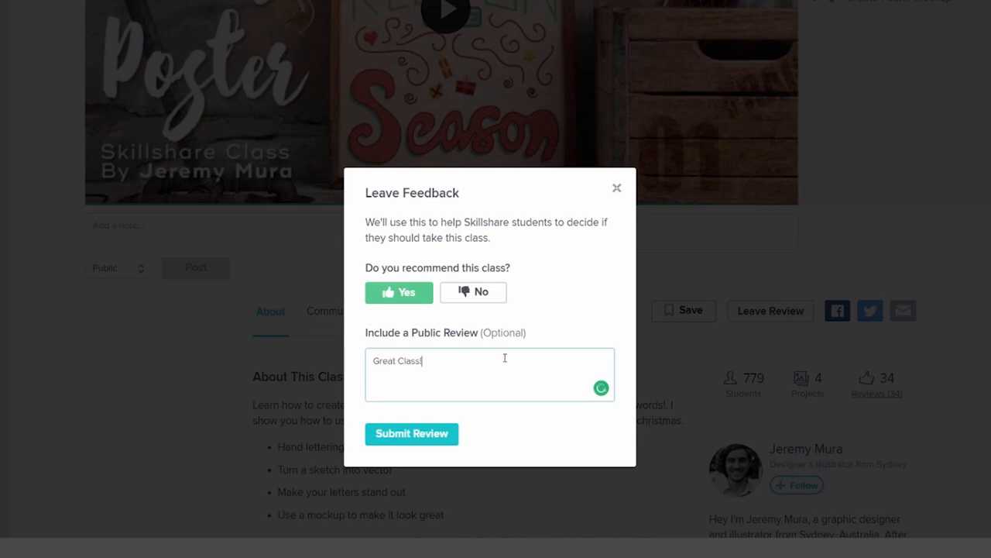
{"action": "left_click", "coordinate": [432, 439]}
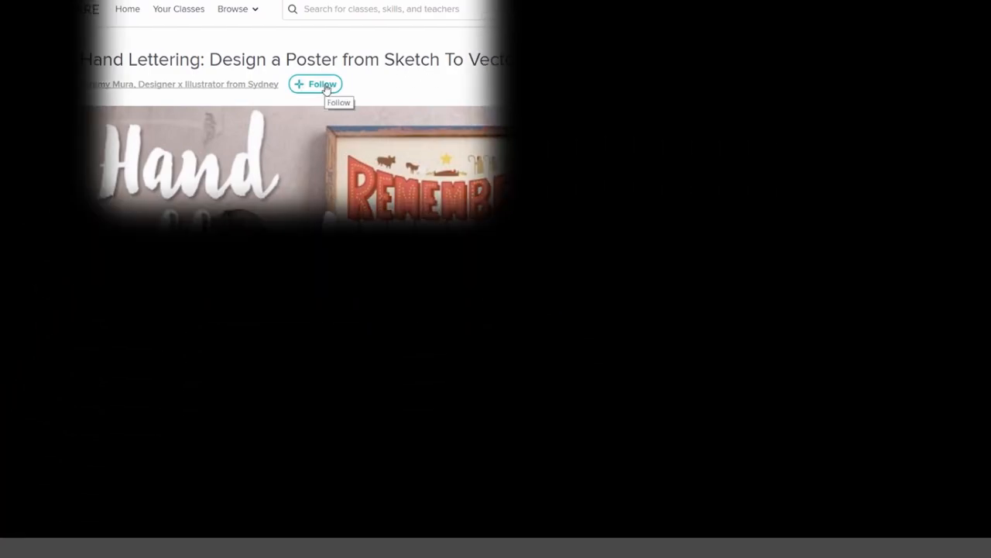
Follow the teacher from the Hand Lettering class page and fill in "Great Class!" as the public review in the feedback form.
{"action": "left_click", "coordinate": [326, 90]}
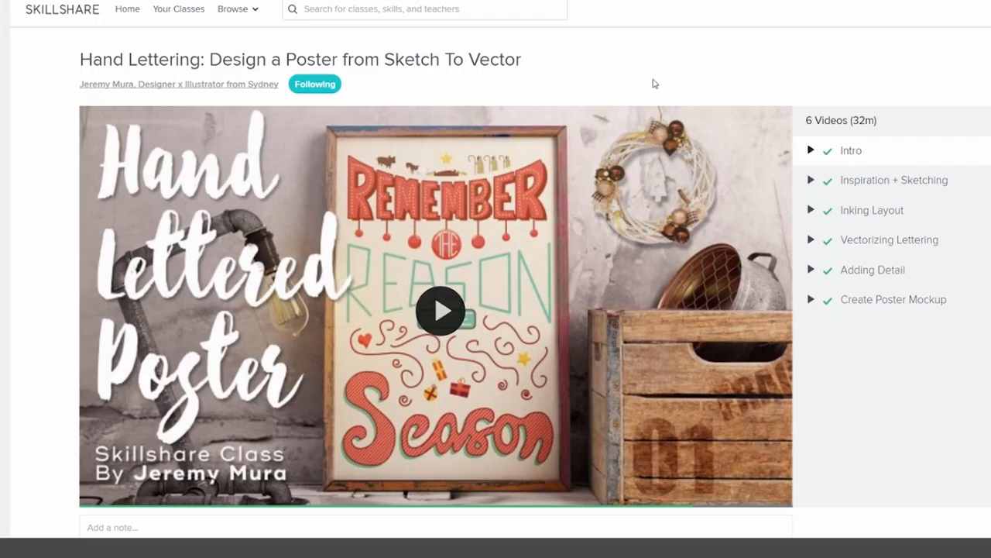
{"action": "scroll", "coordinate": [736, 91], "scroll_direction": "down", "scroll_amount": 4}
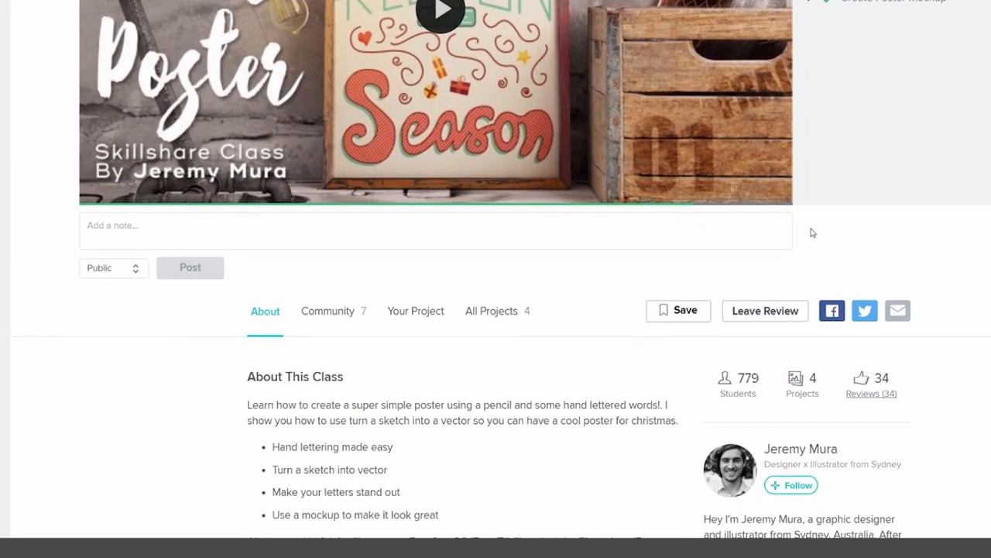
{"action": "left_click", "coordinate": [773, 318]}
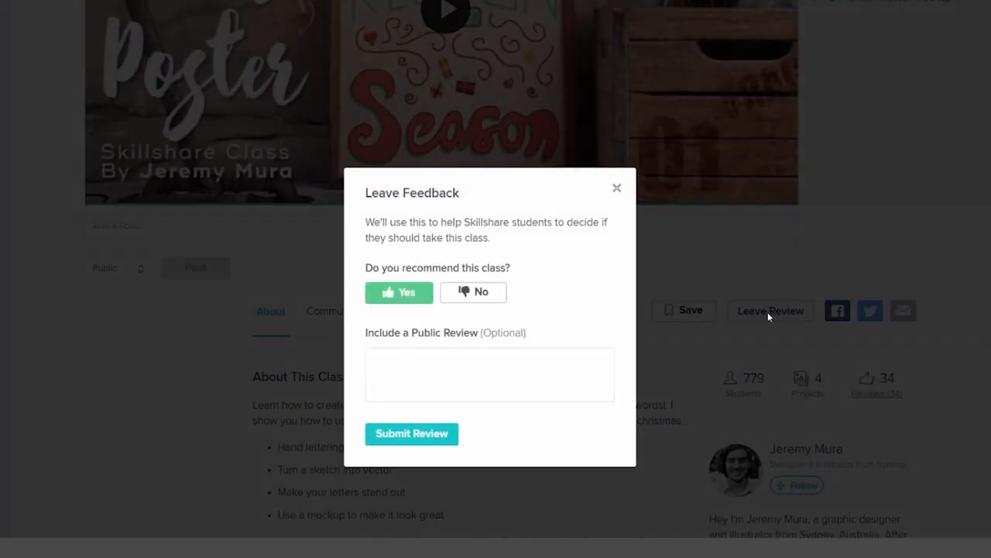
{"action": "left_click", "coordinate": [505, 357]}
{"action": "type", "text": "Great Class!"}
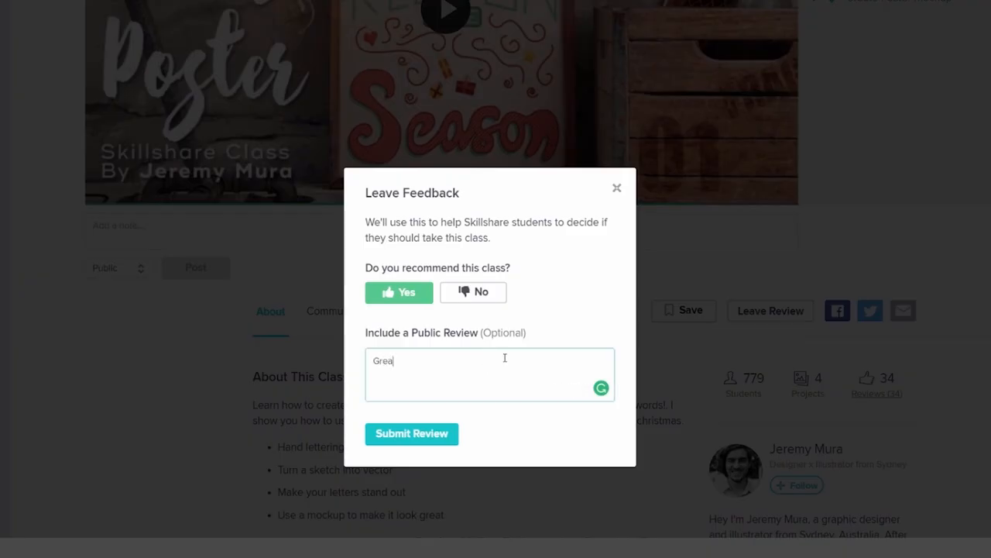